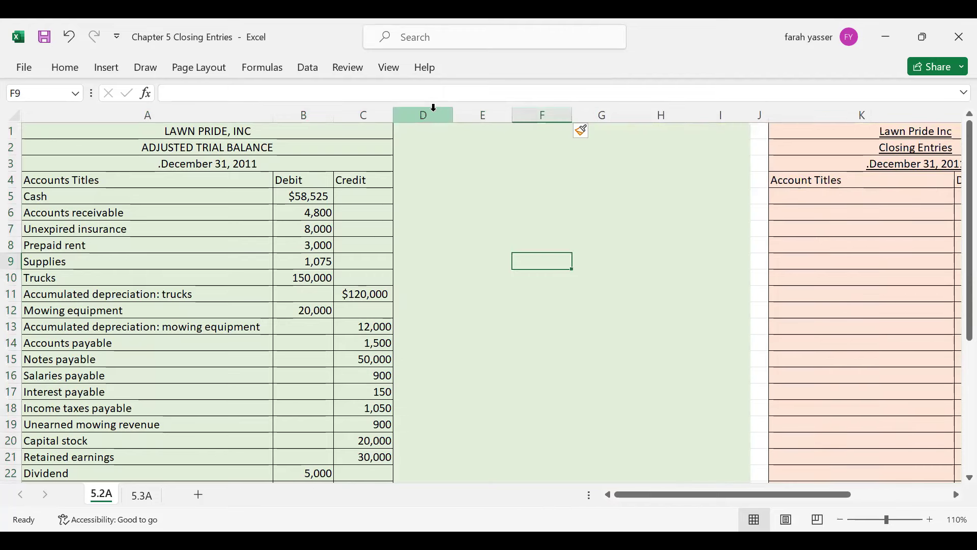
Select the empty green columns D through I between the trial balance and the closing entries table.
click(433, 113)
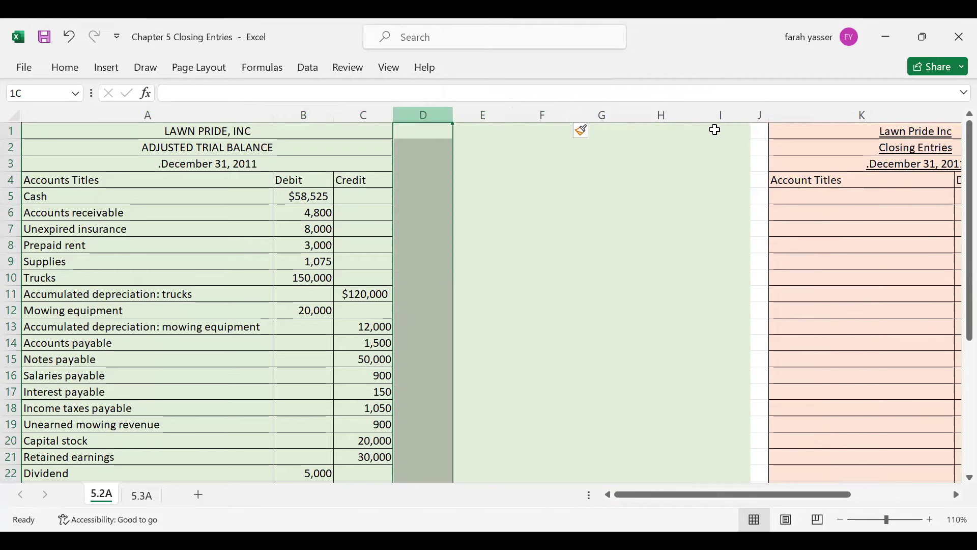
key(shift+Right)
key(shift+Right)
key(shift+Right)
key(shift+Right)
key(shift+Right)
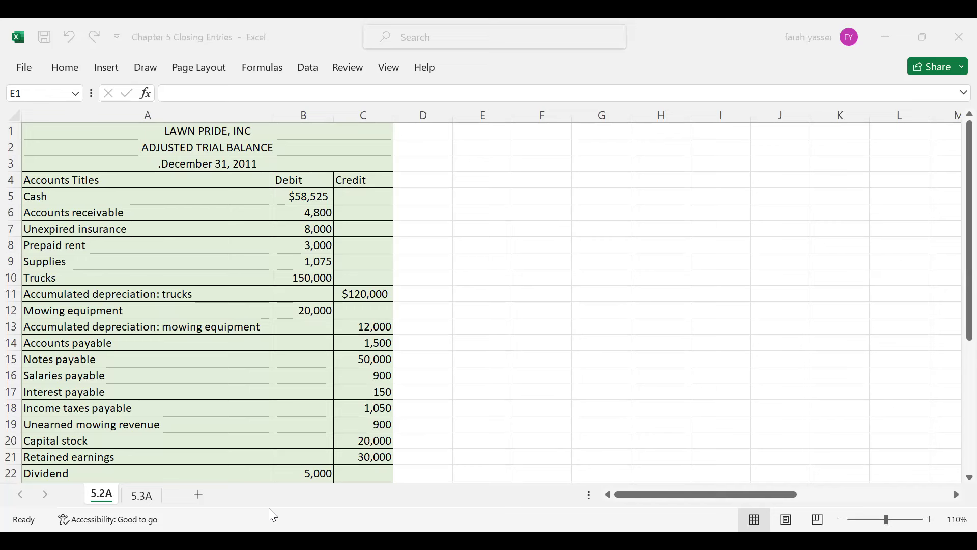
Enter the headings "Lawn Pride Inc" in E1 and "Income Statement" in E2.
click(479, 130)
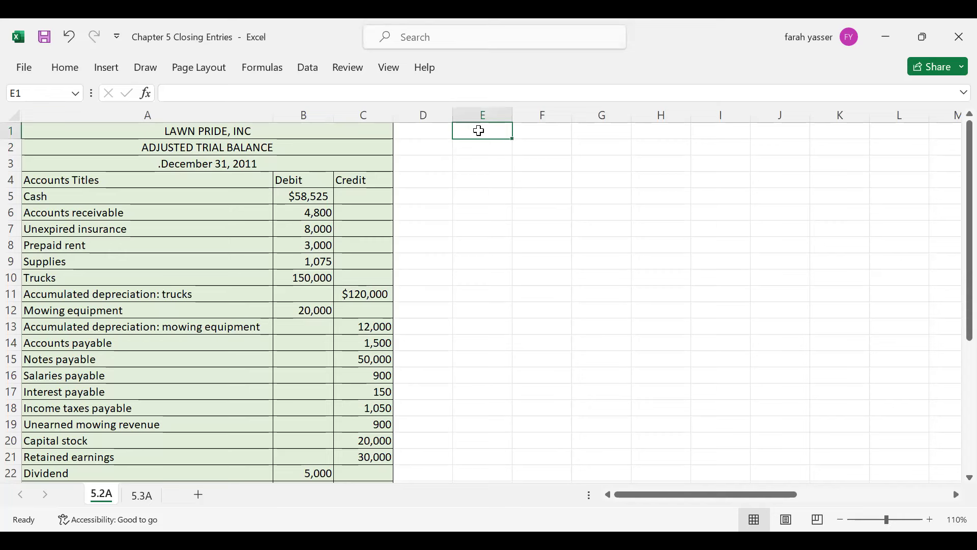
text(La)
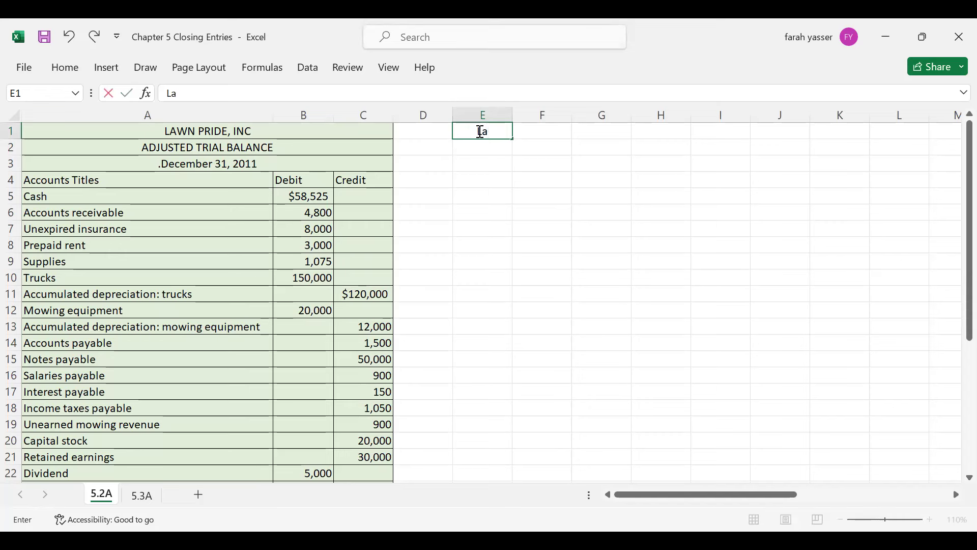
text(wn Pride Inc)
key(Return)
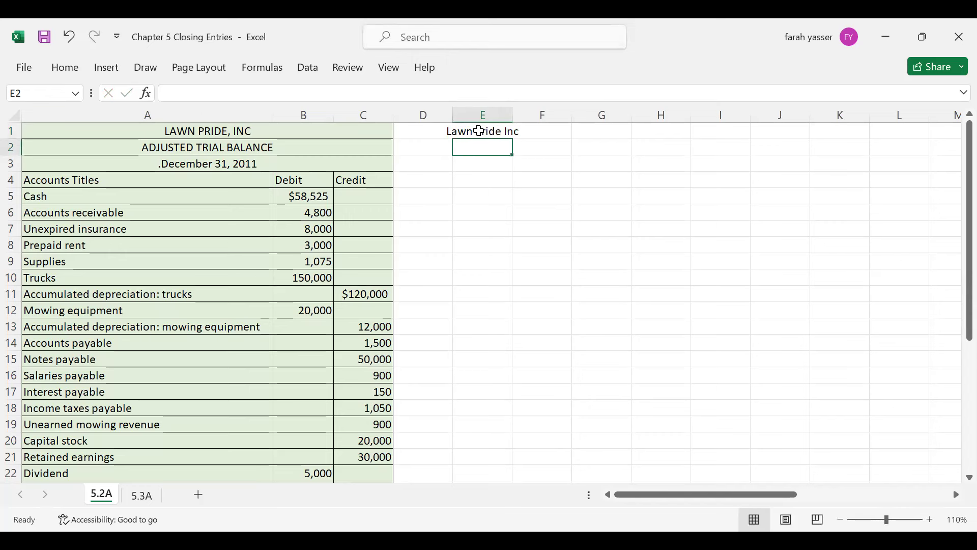
text(Income S)
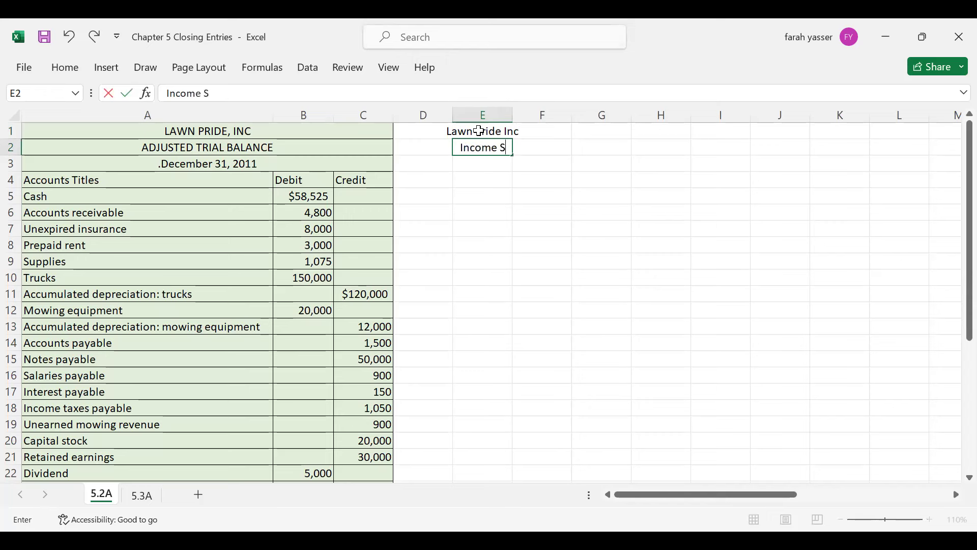
text(tatement)
key(Return)
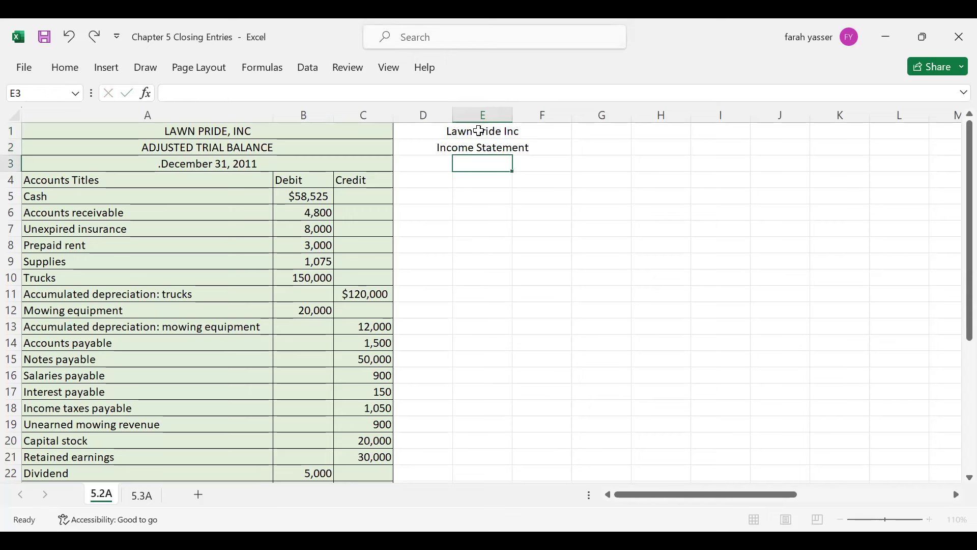
Enter the period line "For the period ended, dec 31, 2011" in E3 below the statement title.
text(For the)
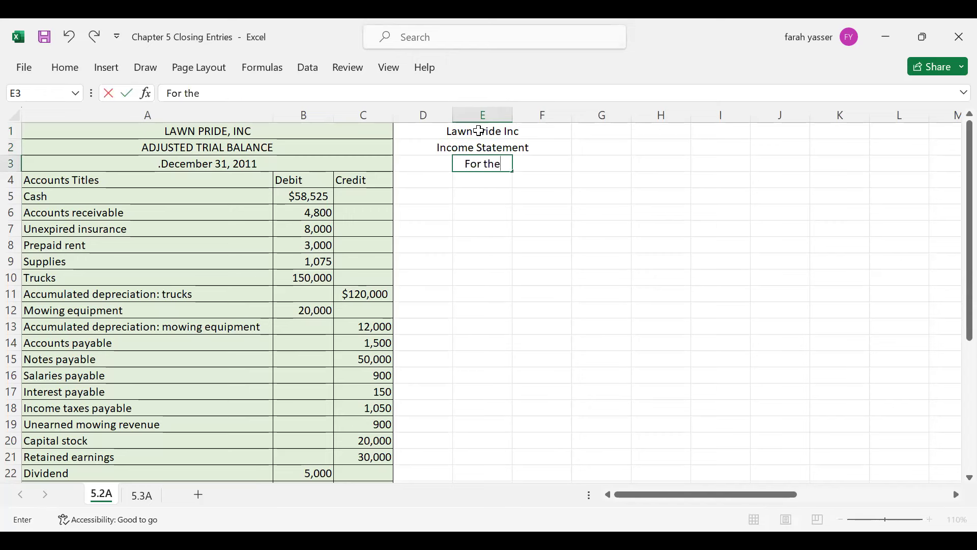
text( period e)
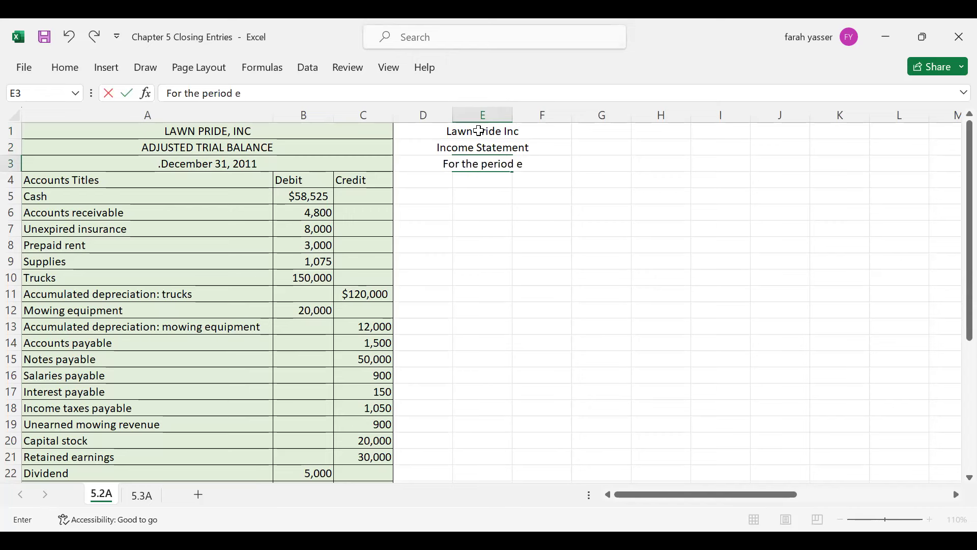
text(nded, de)
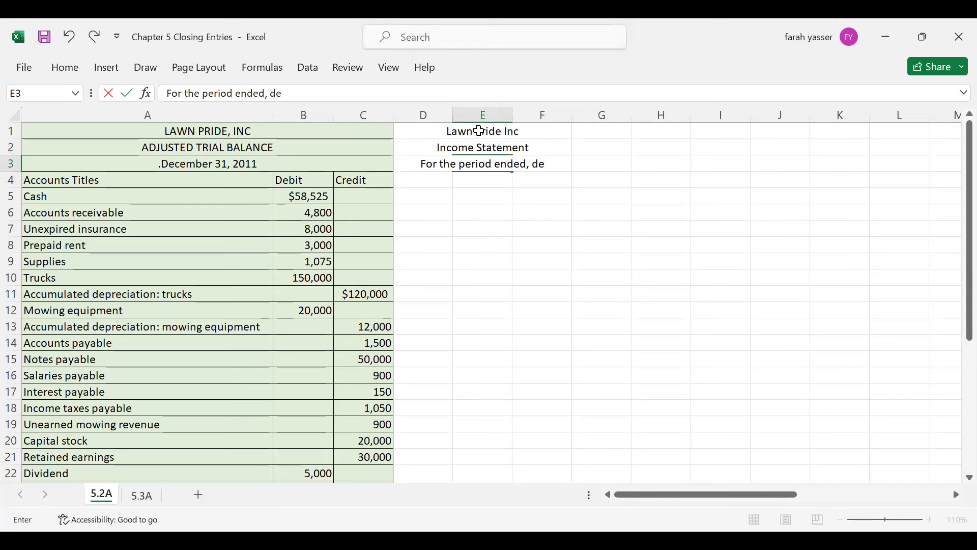
text(c 31,)
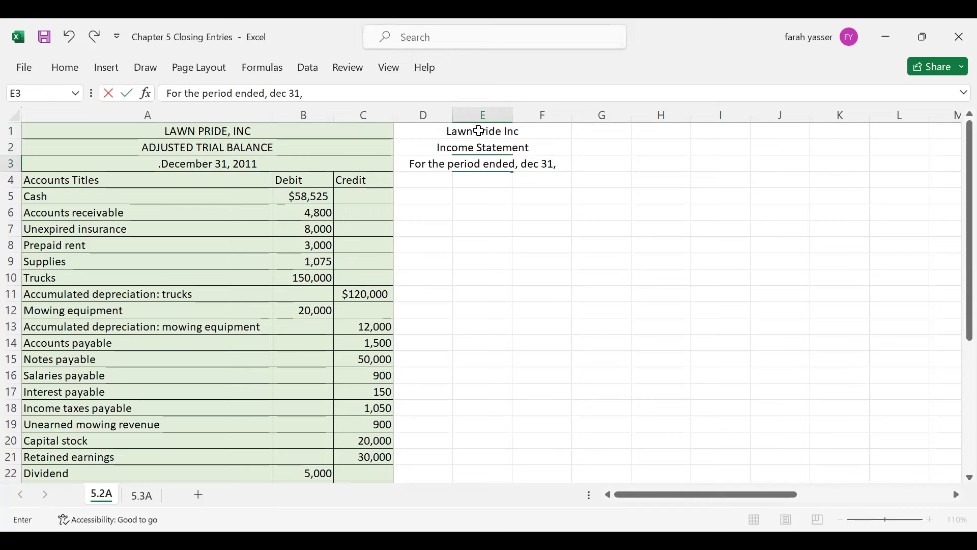
text( 2011)
key(Return)
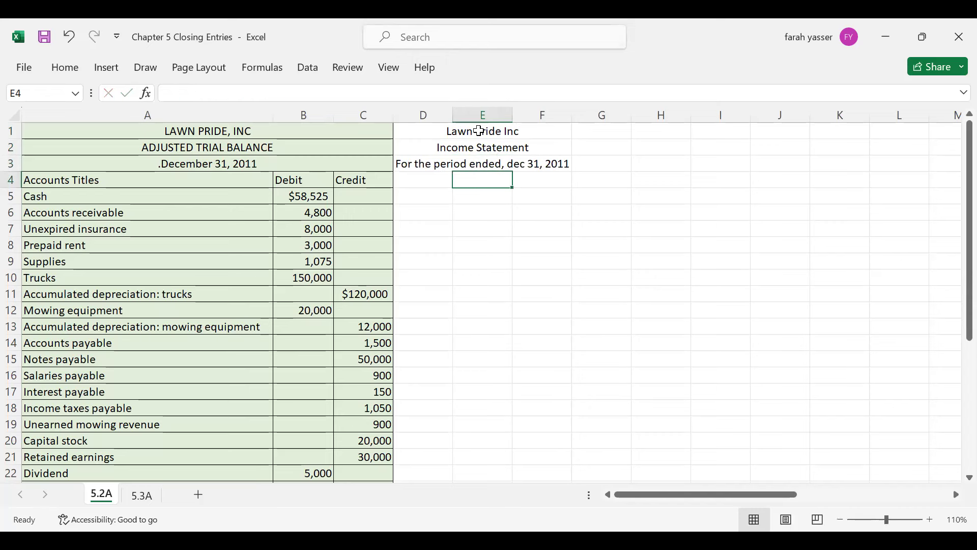
Enter the section label "Revenues" in cell D5 of the income statement.
key(Left)
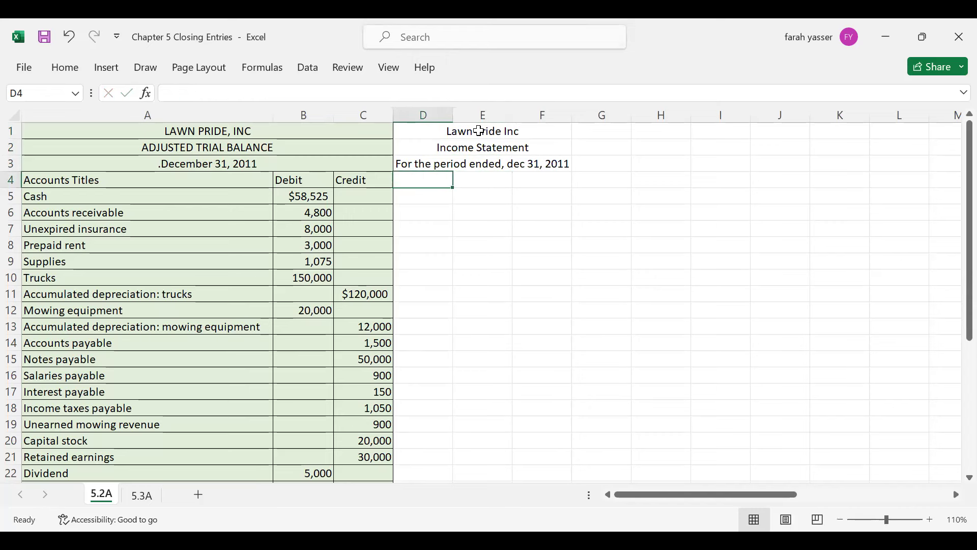
key(Right)
key(Down)
key(Left)
key(Up)
key(Down)
text(Revenues)
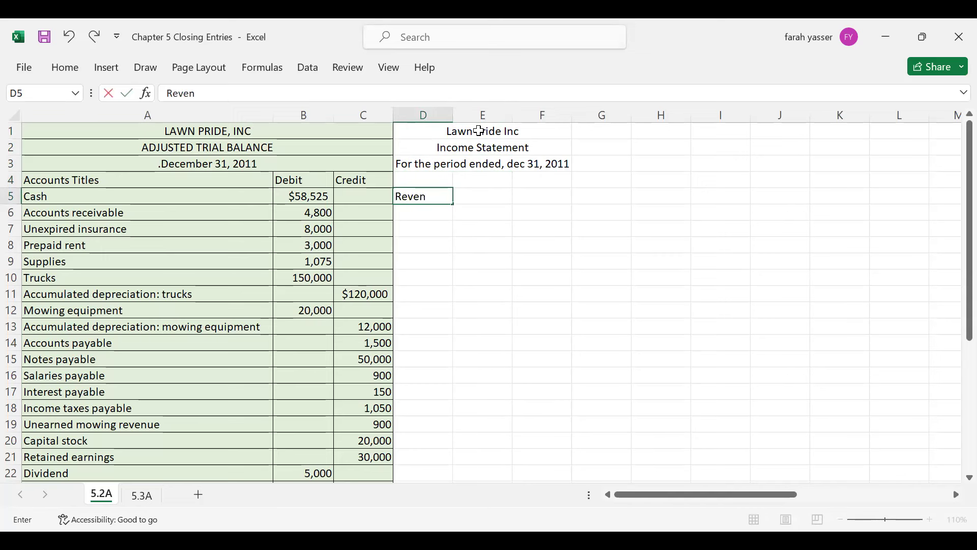
key(Return)
Enter the section label "Less: Operating Expenses" in cell D8.
key(Return)
key(Down)
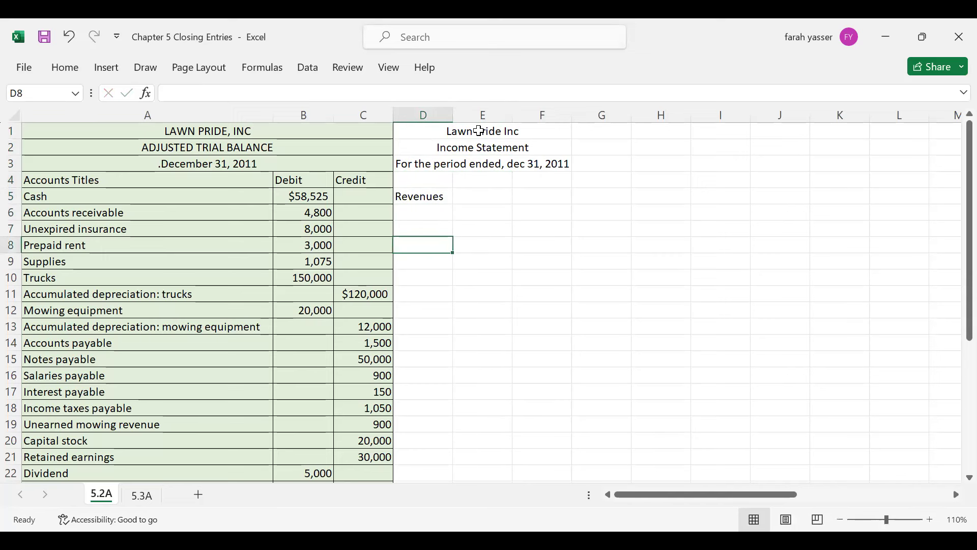
text(Less: O)
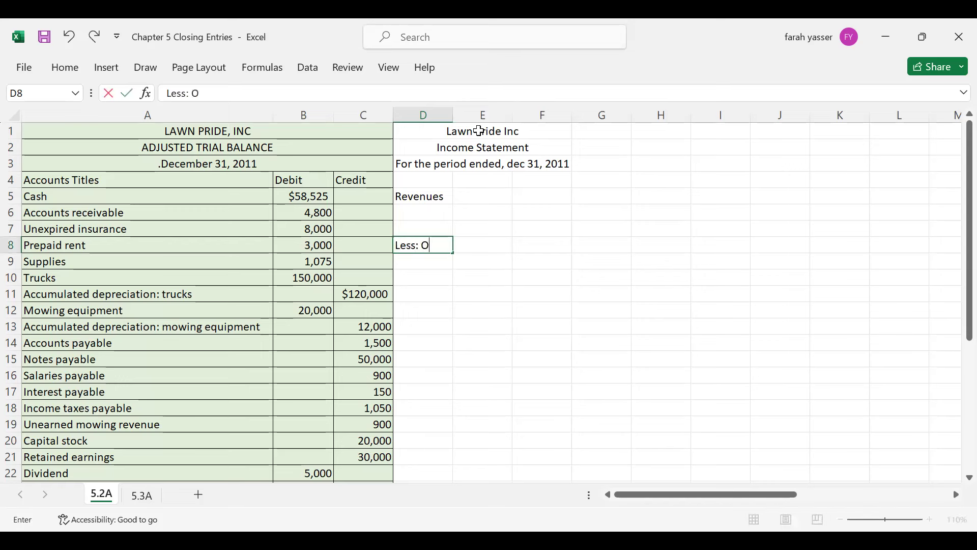
text(perating Expenses)
key(Return)
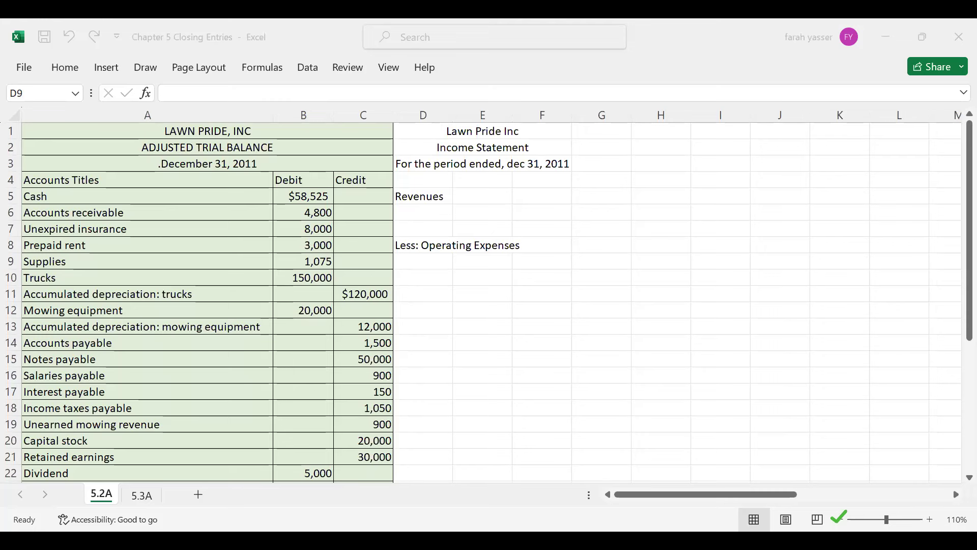
Take the revenue account from the trial balance and enter "Mowing Revenue earned" in D6 under Revenues.
click(837, 519)
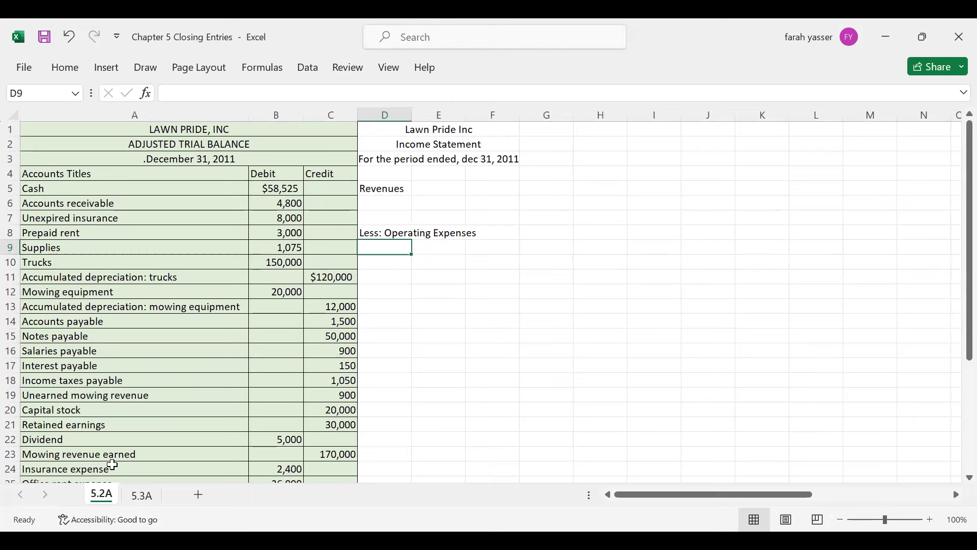
click(172, 453)
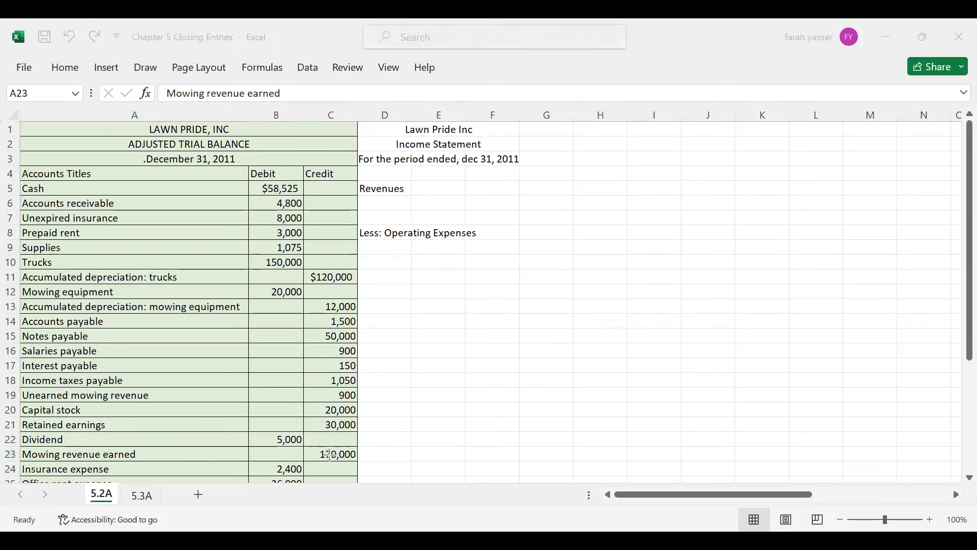
mouse_move(308, 453)
mouse_down()
mouse_move(379, 276)
mouse_move(370, 160)
mouse_move(359, 191)
mouse_up()
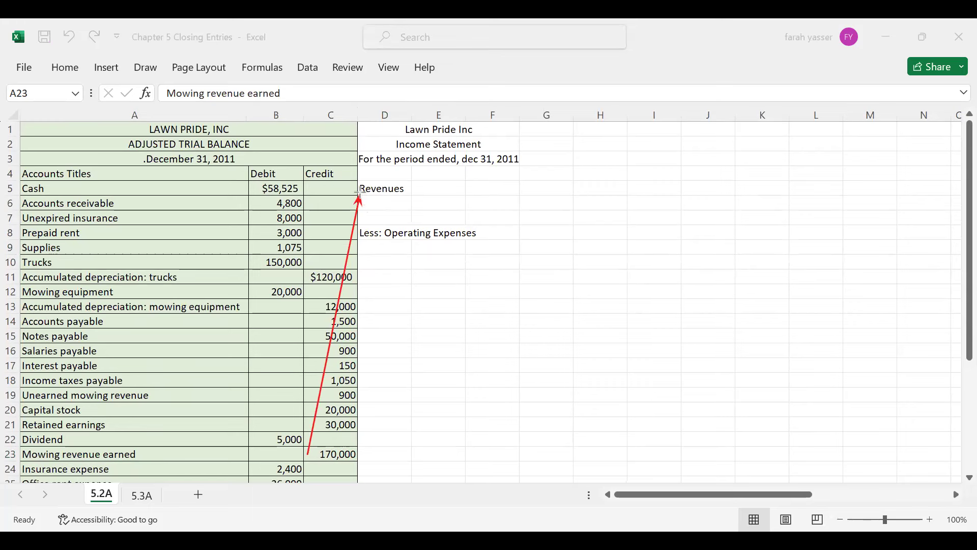
click(376, 204)
text(Mowing Revenue earned)
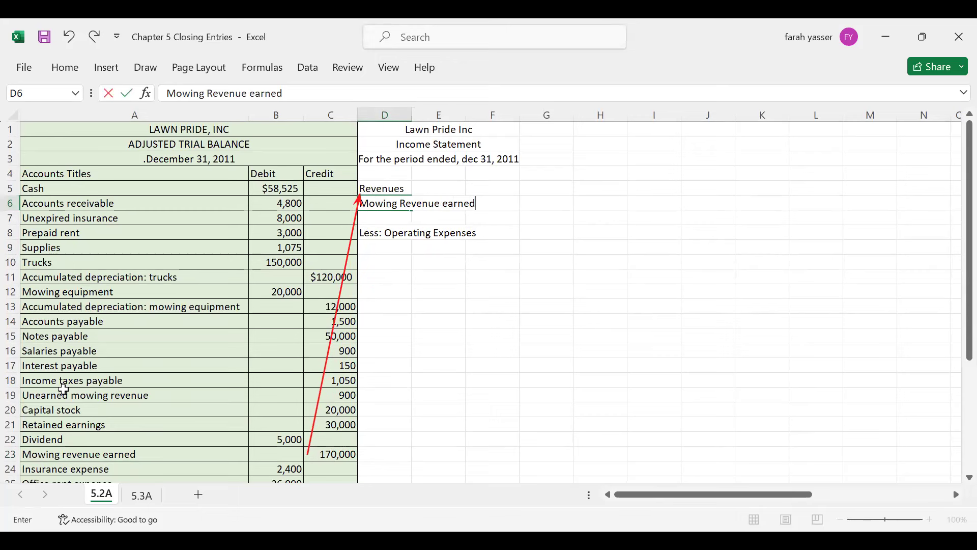
Enter $170,000 in G6 for the mowing revenue and move the "Less: Operating Expenses" label up to D7.
click(544, 206)
text($)
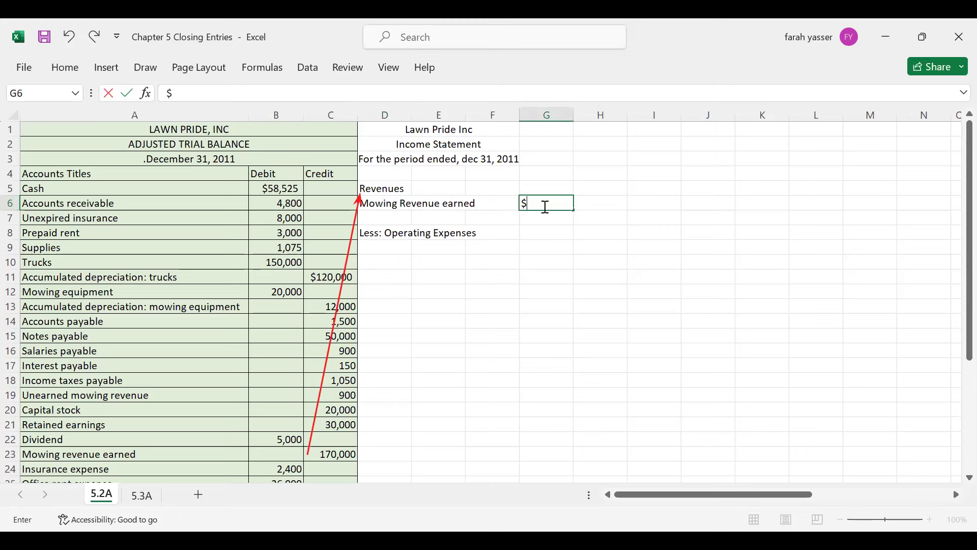
text(170,000)
key(Return)
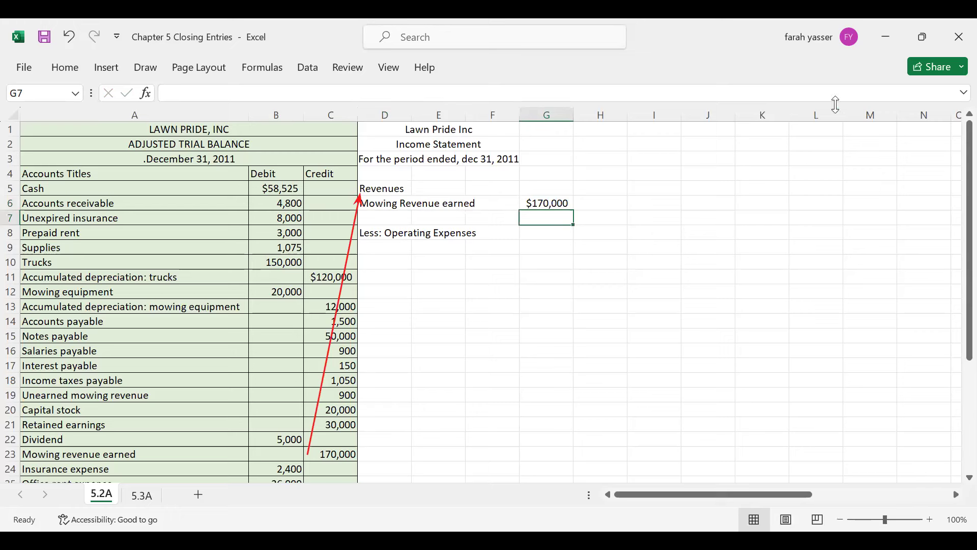
drag(387, 234, 428, 217)
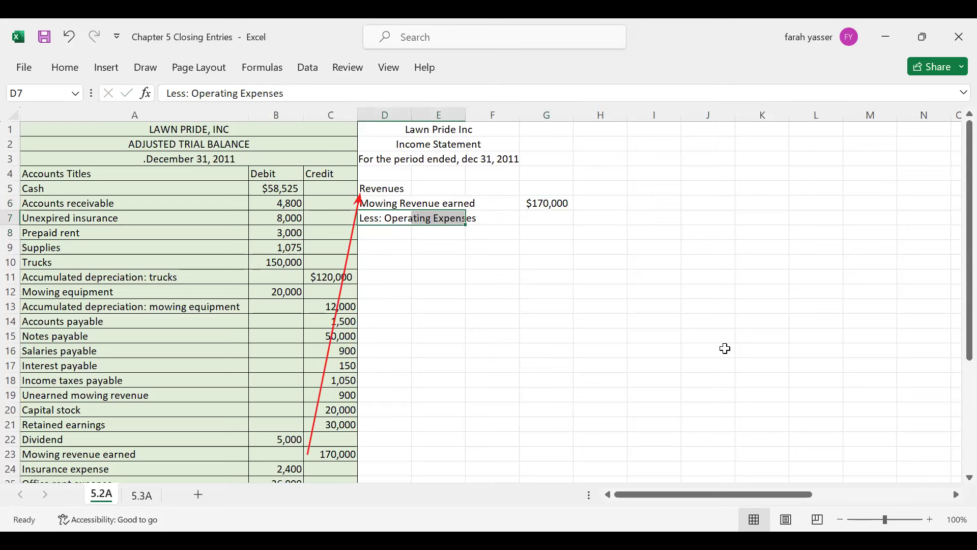
Review the expense accounts in the adjusted trial balance, starting from Insurance expense in row 24.
click(841, 519)
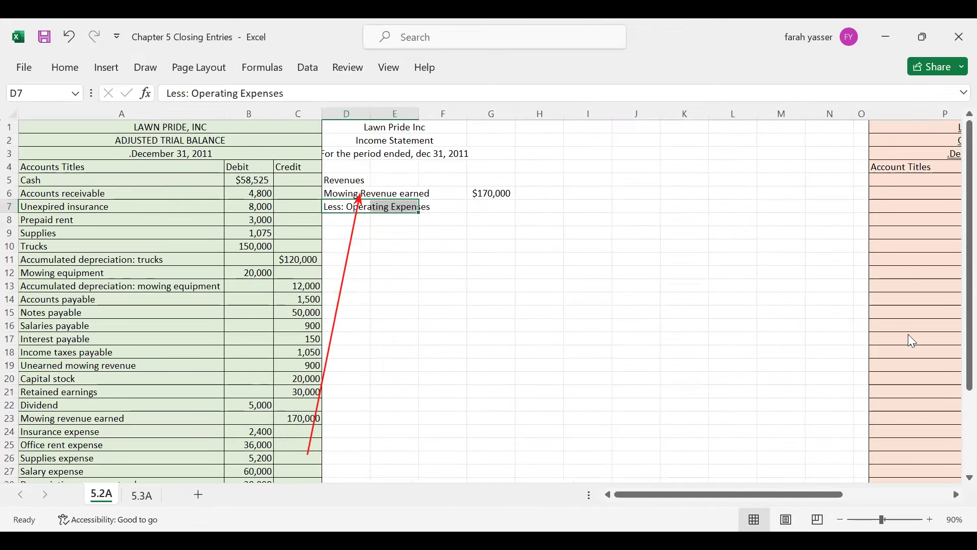
click(841, 520)
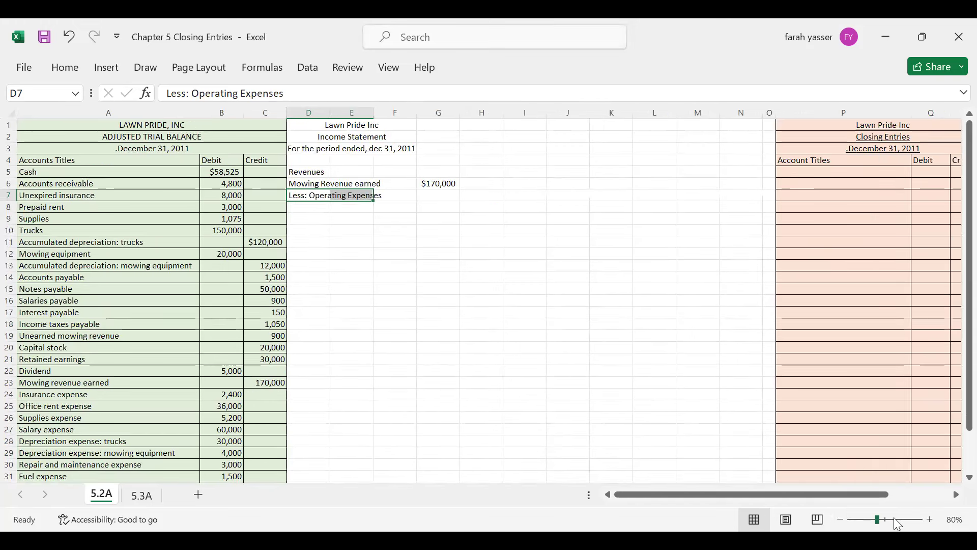
click(930, 520)
click(930, 519)
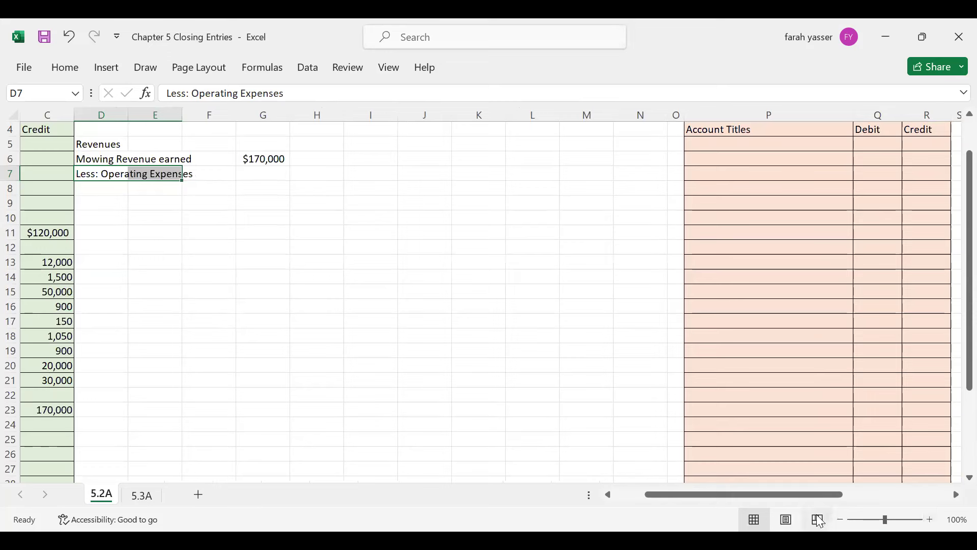
drag(813, 501, 696, 516)
click(213, 425)
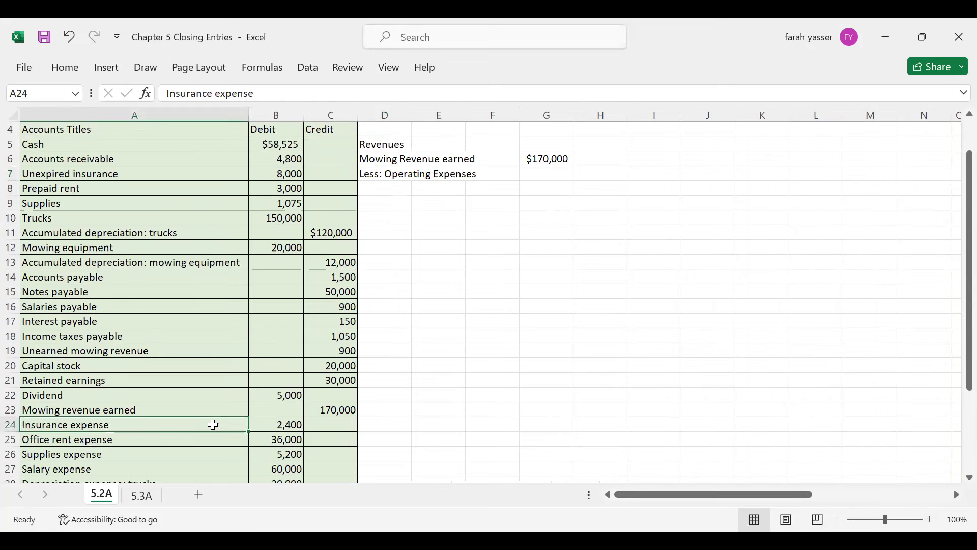
key(Down)
key(Down)
key(Down)
key(Down)
key(Down)
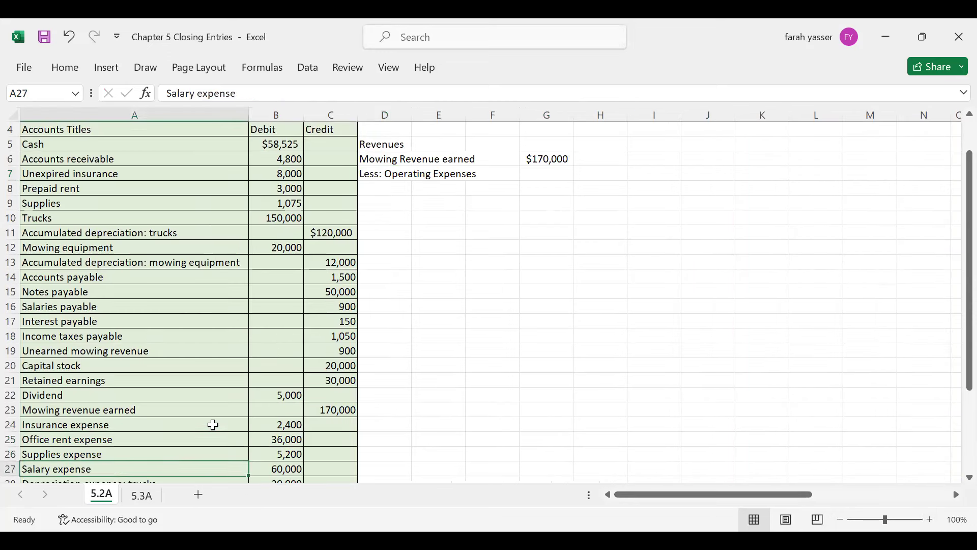
key(Down)
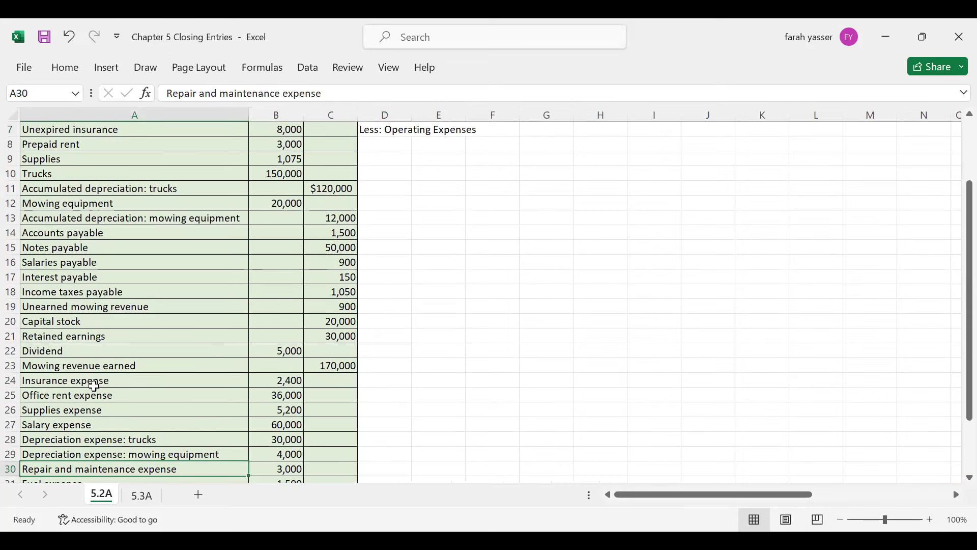
Enter "Insurance Expense" in D8 as the first operating expense and go to its amount cell G8.
click(382, 143)
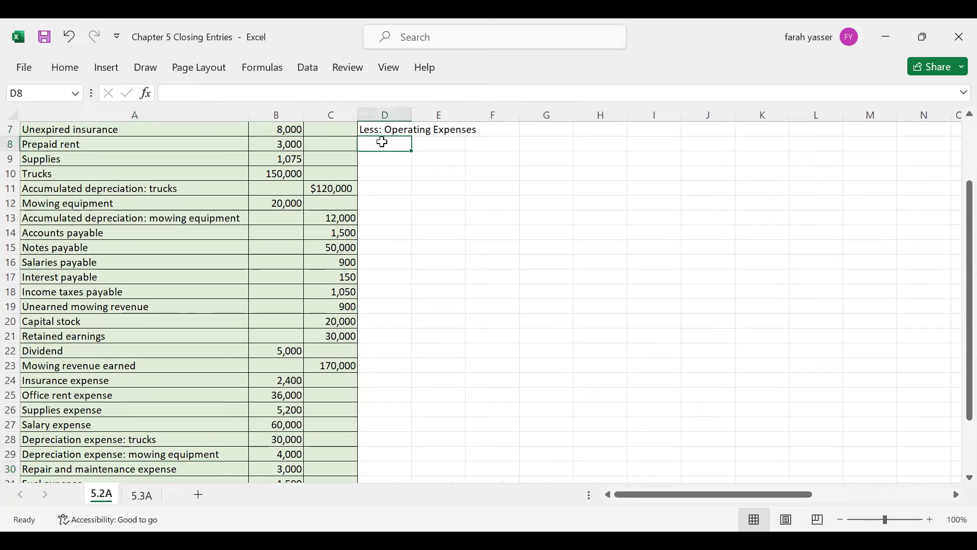
text(Insura)
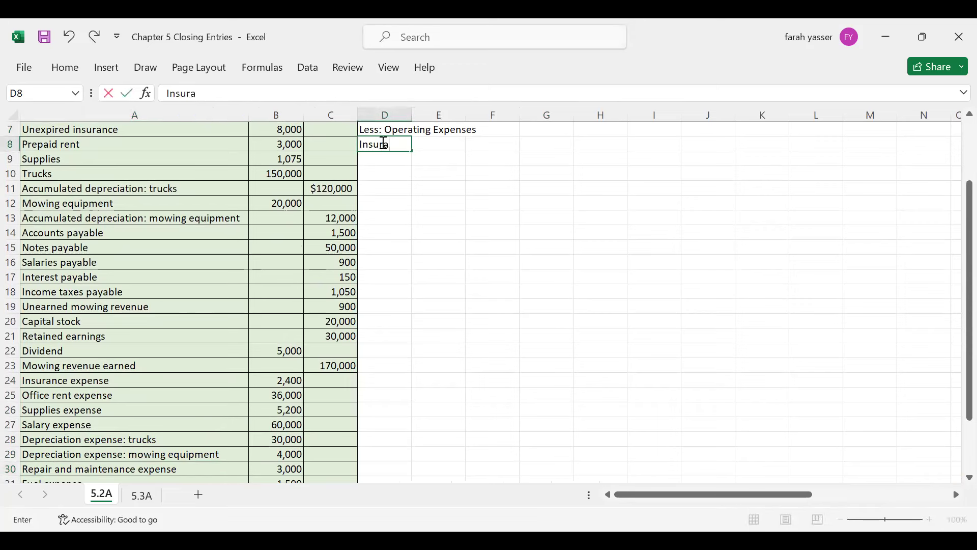
text(nce Expense)
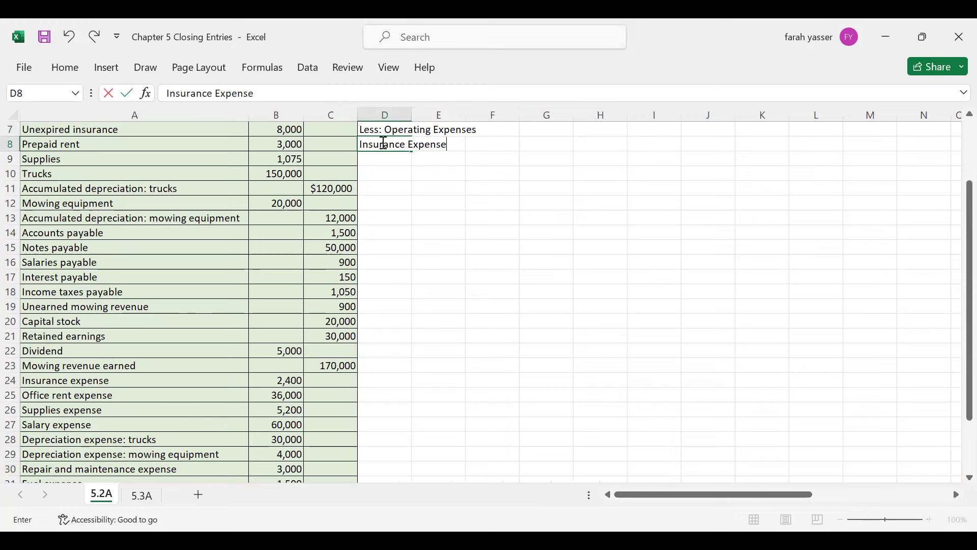
key(Tab)
key(Tab)
key(Tab)
key(Down)
key(Down)
key(Down)
key(Down)
key(Down)
key(Down)
key(Down)
key(Down)
key(Down)
key(Down)
key(Down)
key(Down)
key(Down)
key(Down)
key(Down)
key(Down)
key(Down)
key(Down)
key(Down)
key(Down)
key(Up)
key(Up)
key(Up)
key(Up)
key(Up)
key(Up)
key(Up)
key(Up)
key(Up)
key(Up)
key(Up)
key(Up)
key(Up)
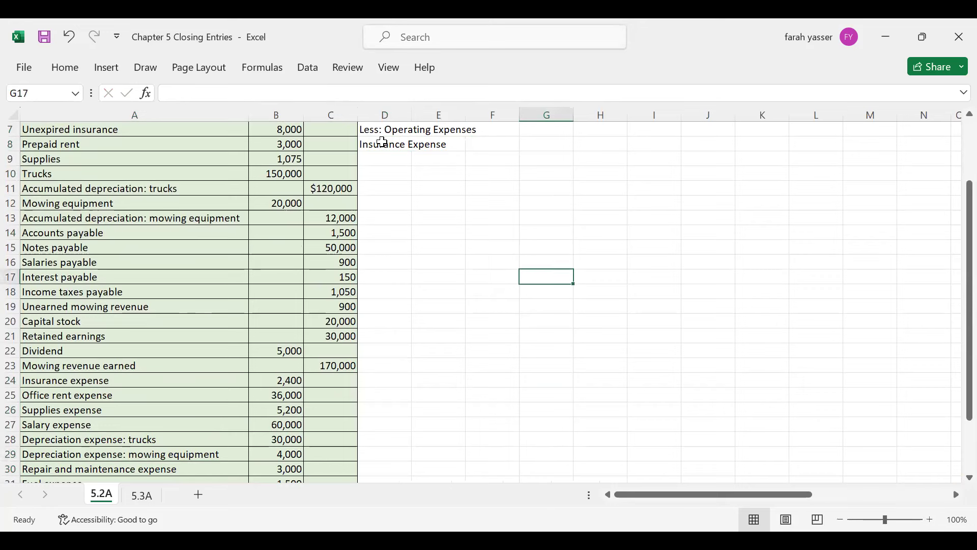
key(Up)
key(Up)
key(Up)
key(Up)
key(Up)
key(Up)
key(Up)
key(Up)
key(Up)
key(Up)
key(Up)
key(Up)
key(Up)
key(Up)
key(Up)
key(Down)
key(Down)
key(Down)
key(Down)
key(Down)
key(Down)
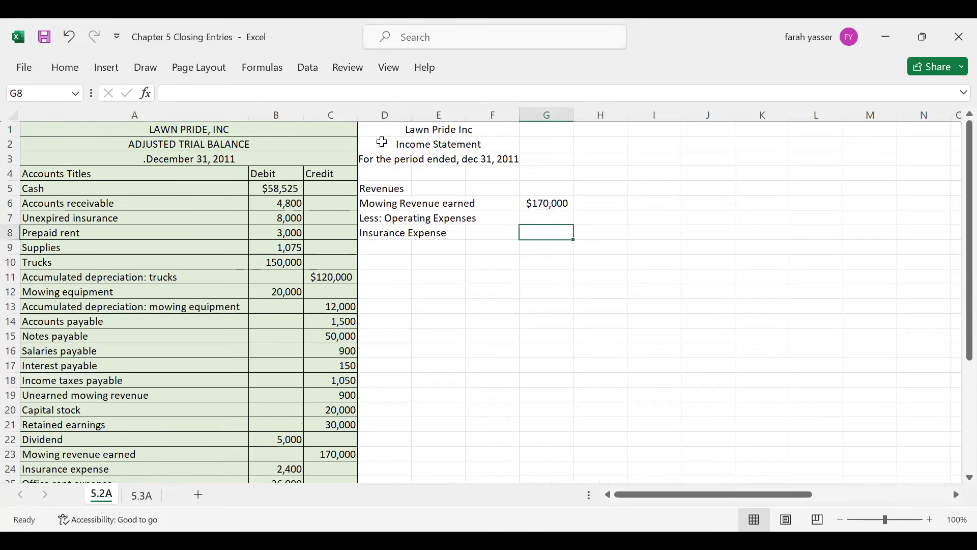
Enter 2400 in F8 as the insurance expense amount, one column before the revenue amounts.
key(Left)
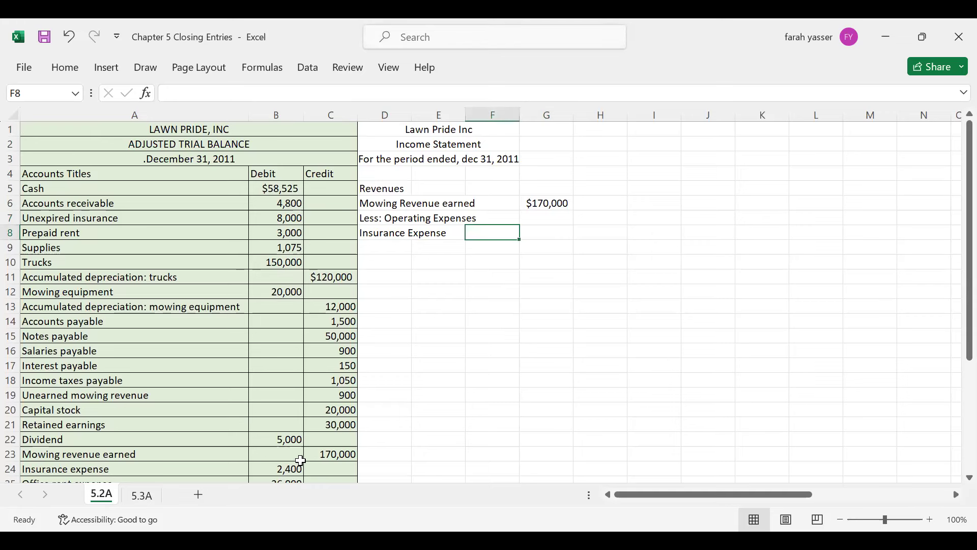
text(2400)
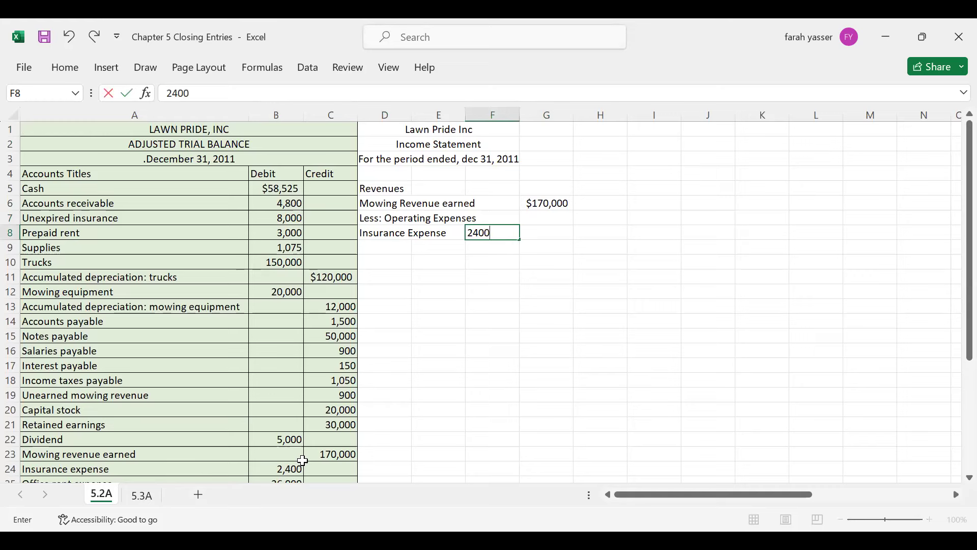
key(Return)
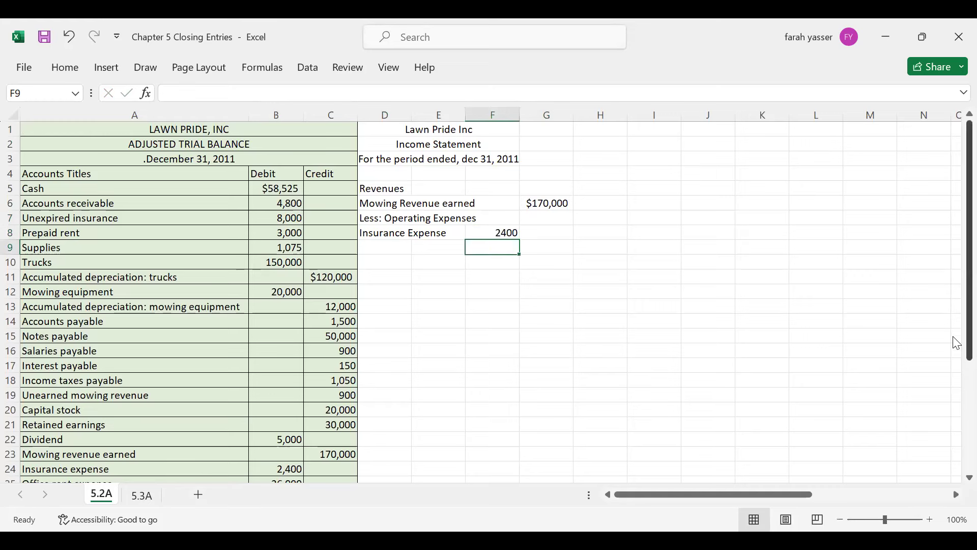
From the expense accounts in the trial balance, enter "Office rent expense", "supplies expense" and "salary expense" in D9 to D11.
drag(957, 336, 957, 339)
drag(957, 368, 957, 403)
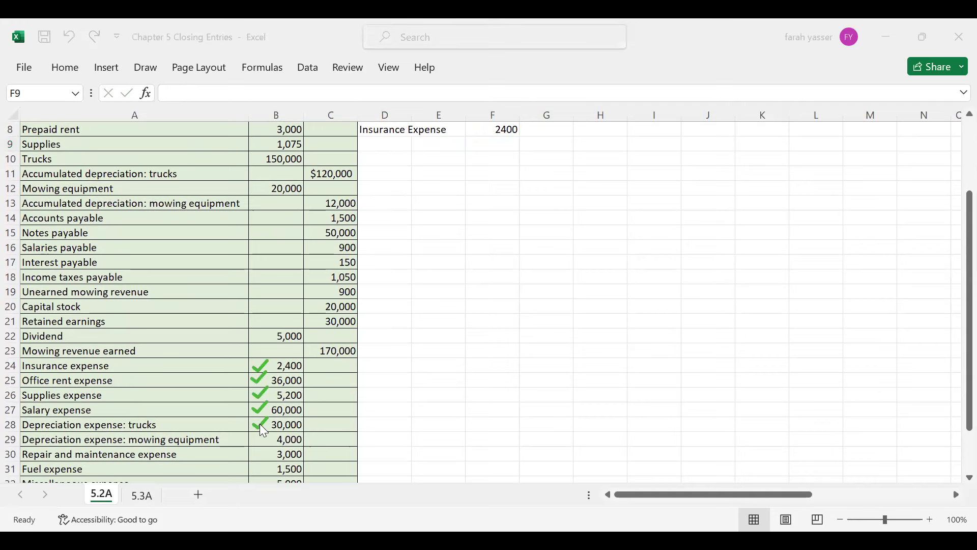
drag(252, 454, 266, 448)
mouse_move(251, 464)
mouse_down()
mouse_move(267, 460)
mouse_move(265, 471)
mouse_up()
click(382, 144)
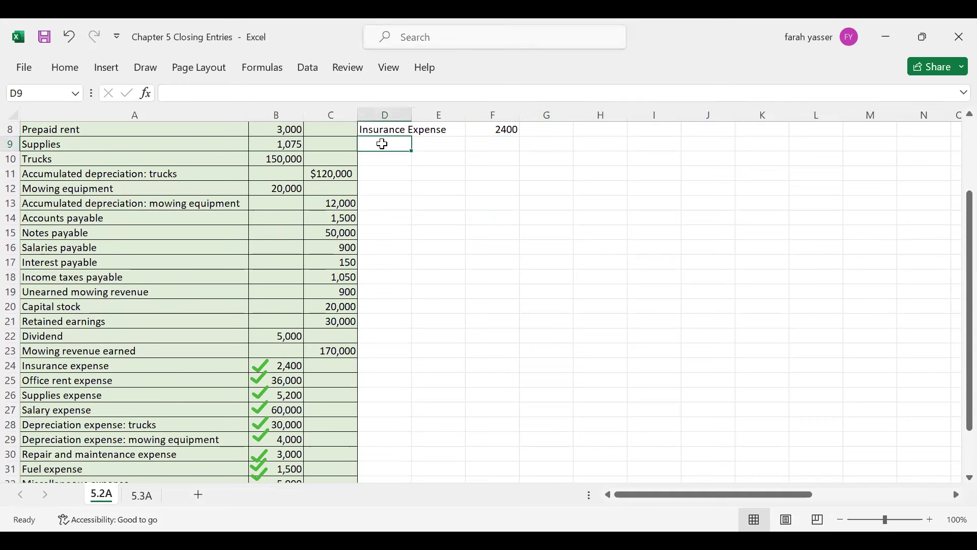
text(Office rent expense)
key(Return)
text(supplies expense)
key(Return)
text(salary expense)
key(Return)
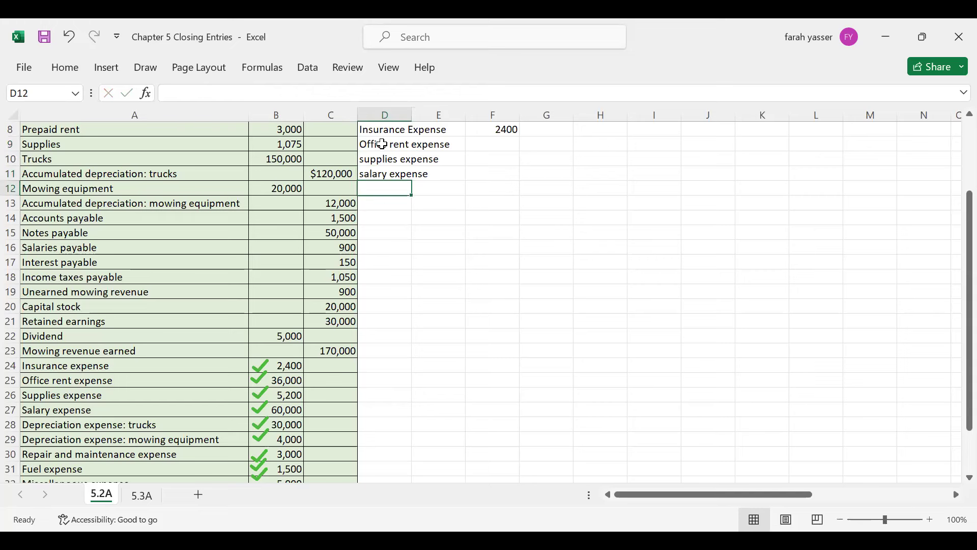
Enter "Depreciation expense: trucks" in D12 below the salary expense.
text(Depreciation expen)
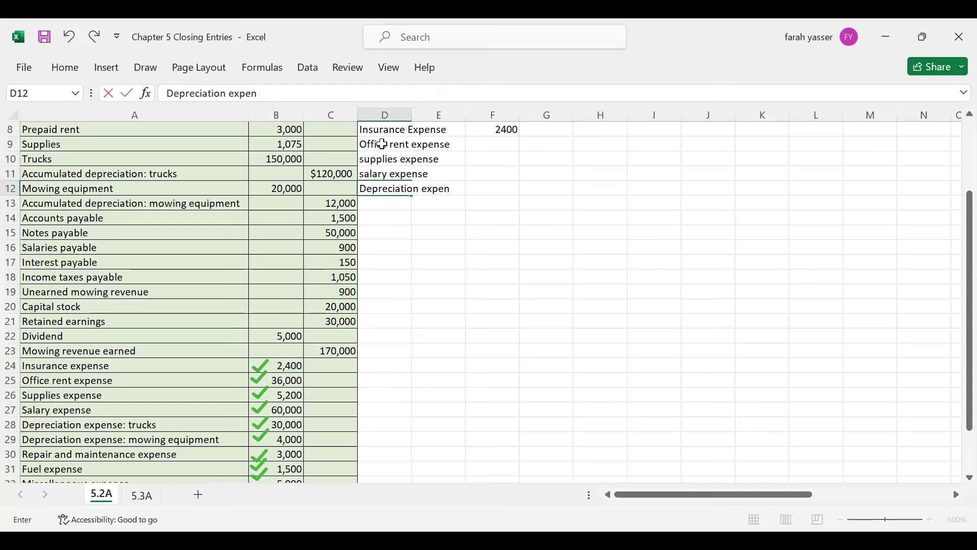
text(se: trucks)
key(Return)
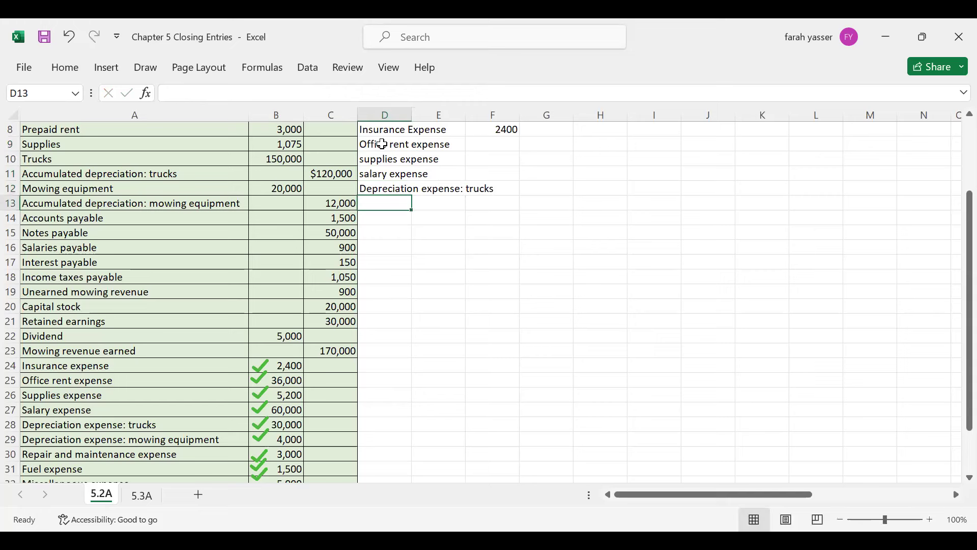
Enter the mowing equipment depreciation label in D13, correcting it to "Depreciation Expense: mowing equimpent".
text(Depreciation)
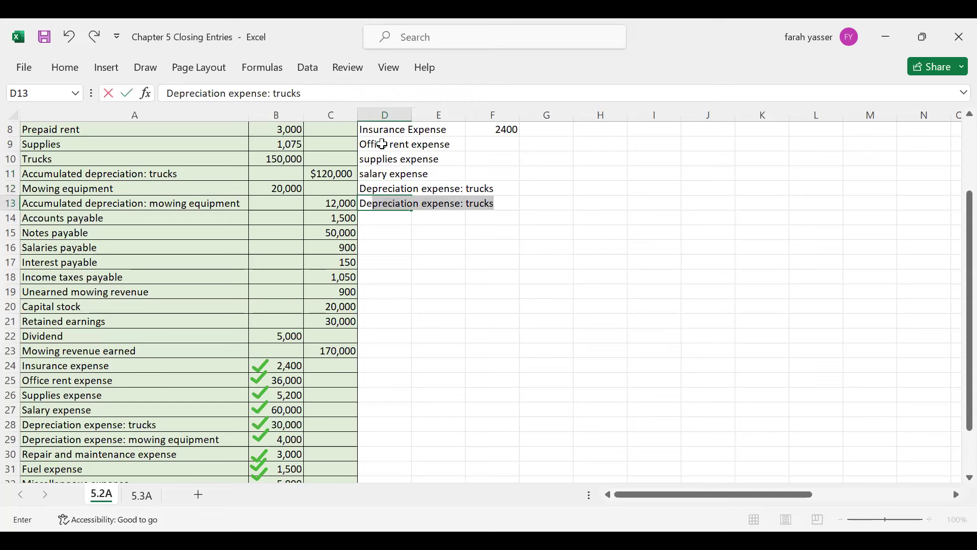
text( Exe)
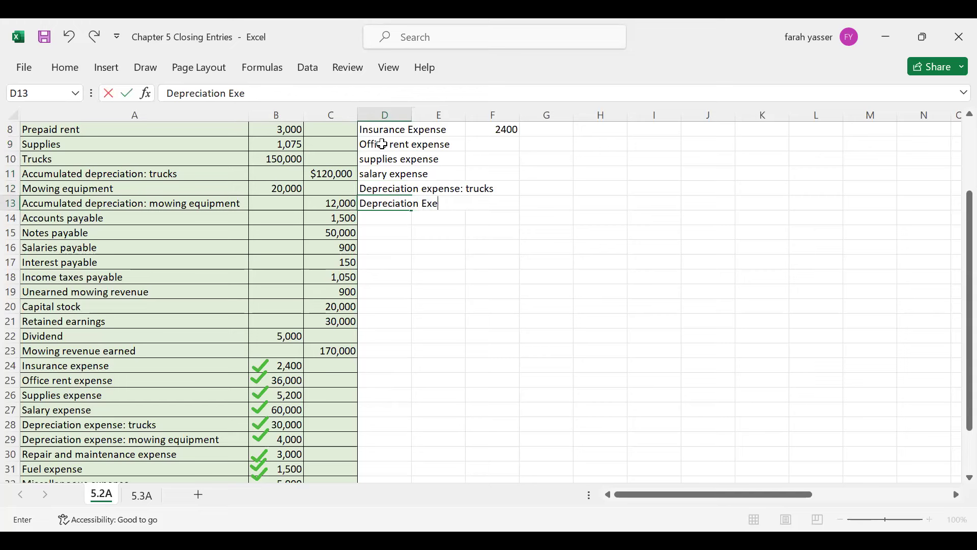
key(Return)
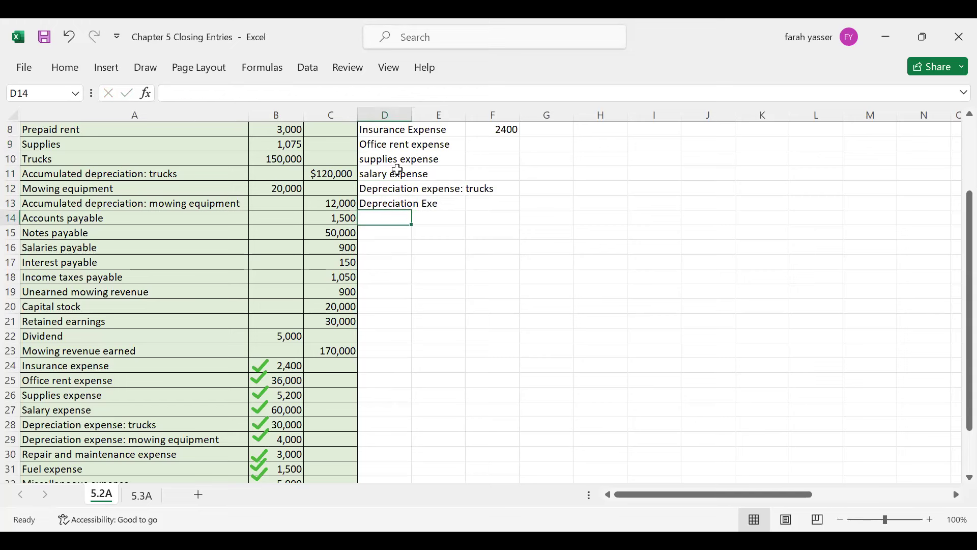
click(390, 206)
click(284, 98)
text(pense)
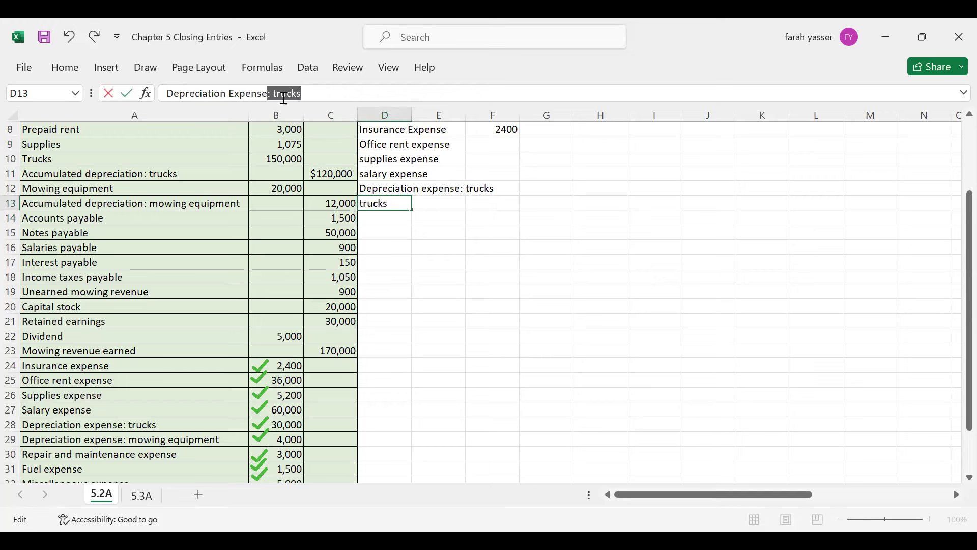
text(: m)
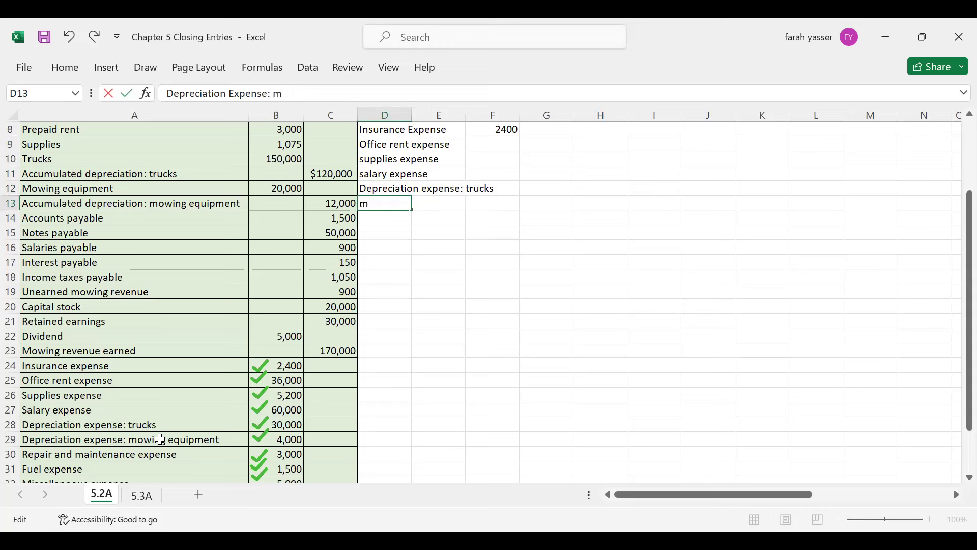
text(owing e)
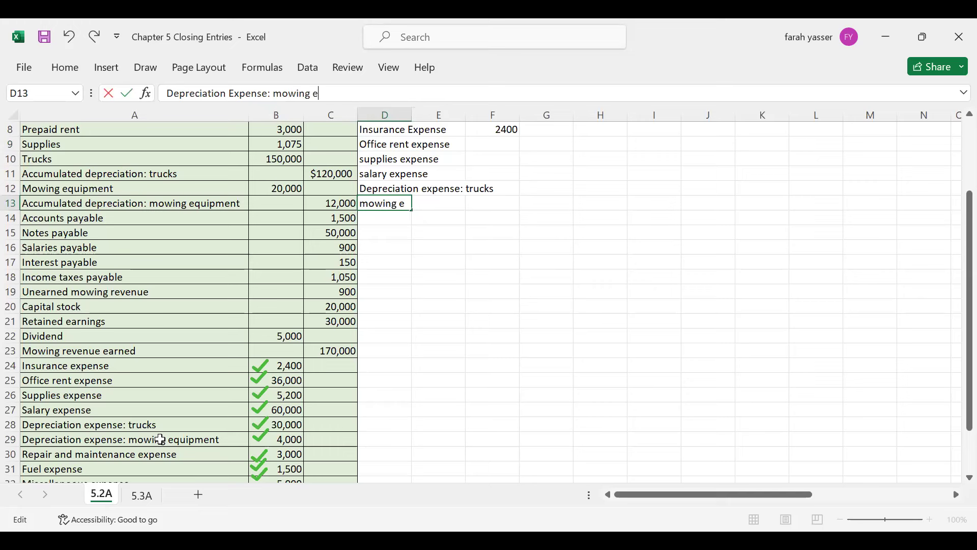
text(quipment)
key(Return)
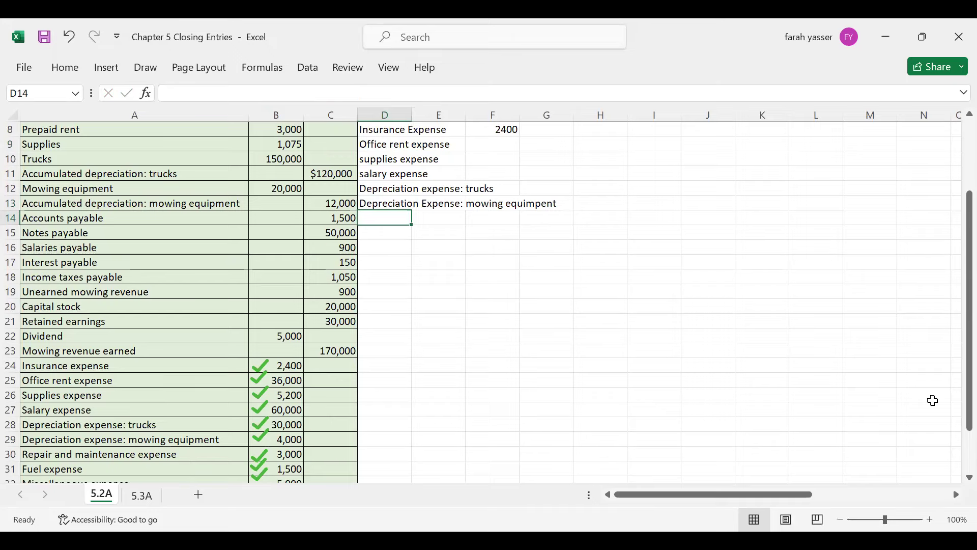
Enter "Repair and maintenance expense", "Fuel Expense" and "Miscellaneous expense" in D14 to D16.
drag(970, 382, 956, 422)
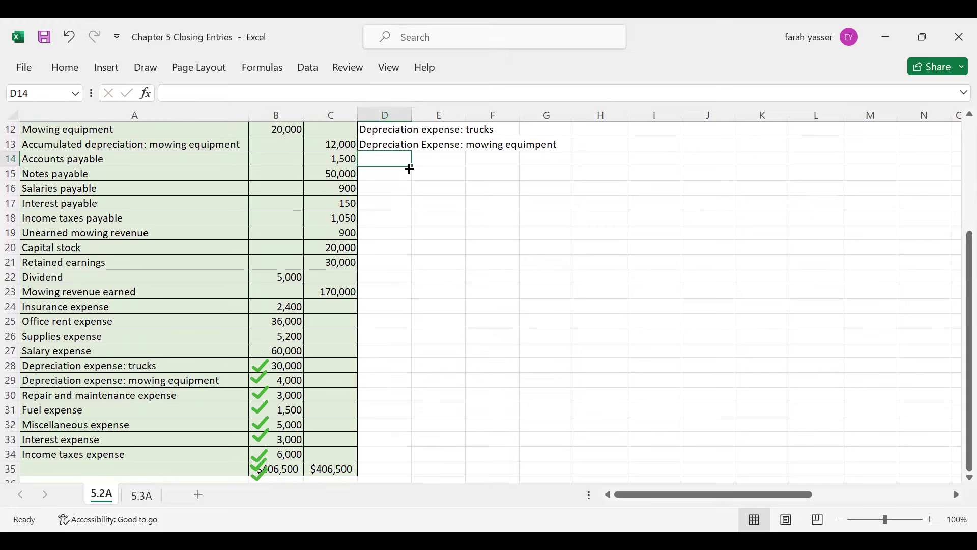
text(Repai)
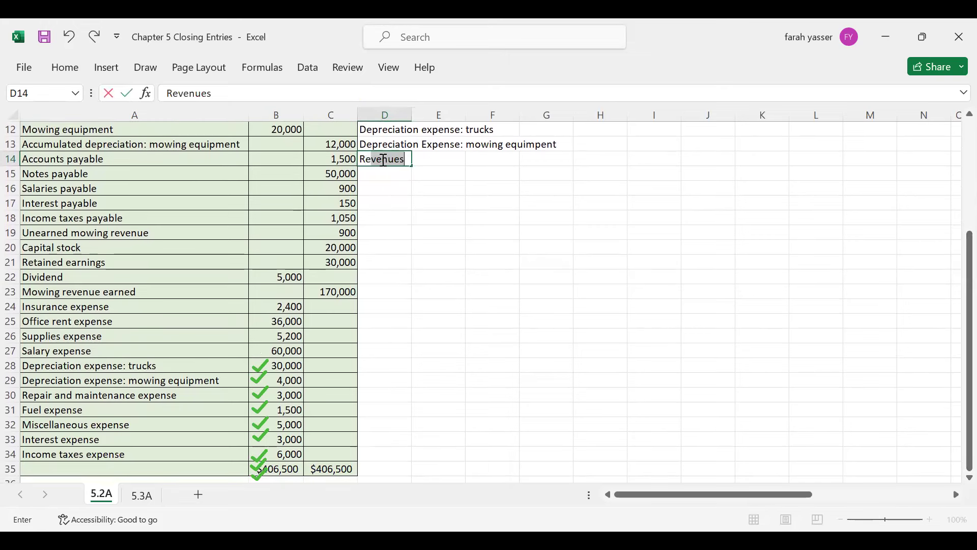
text(r and maintenance expens)
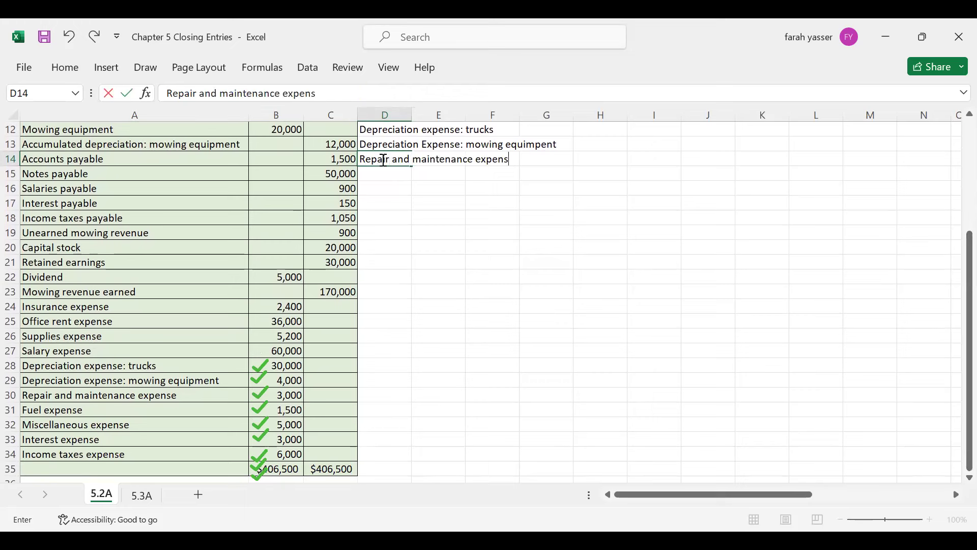
text(e)
key(Return)
text(Fuel)
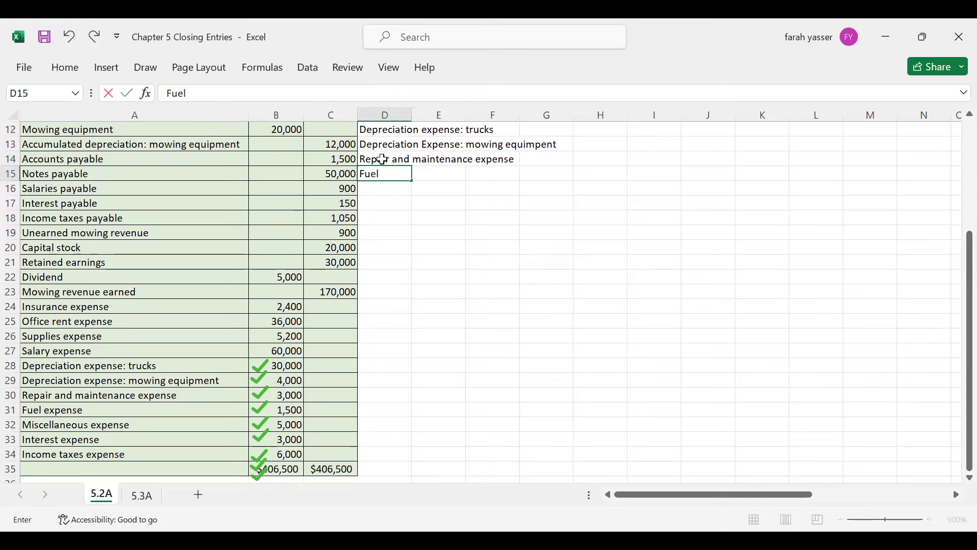
text( Expense)
key(Return)
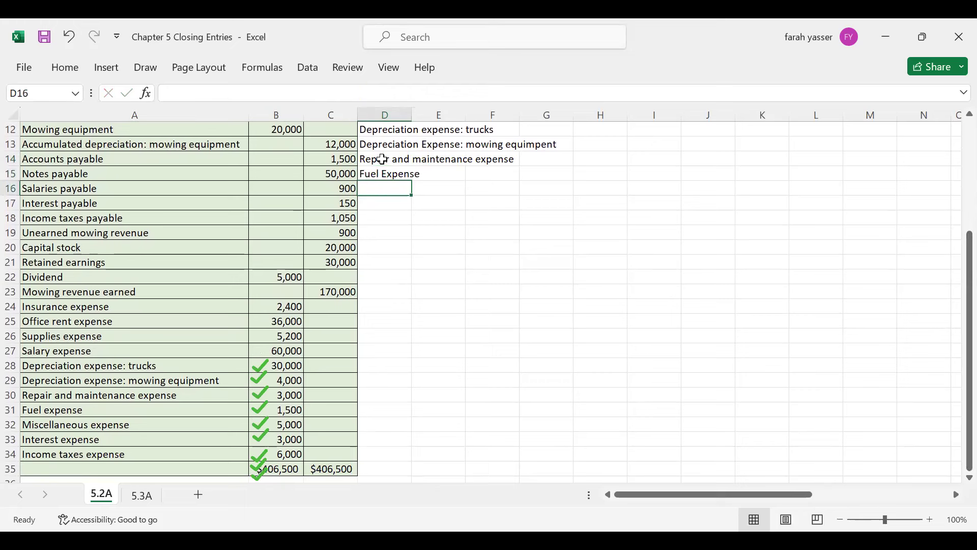
text(Miscell)
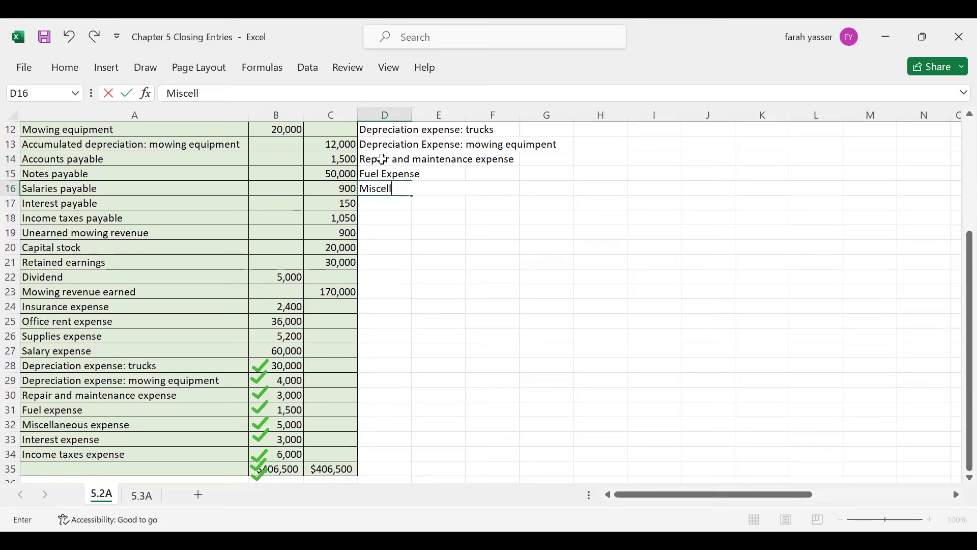
text(aneous expense)
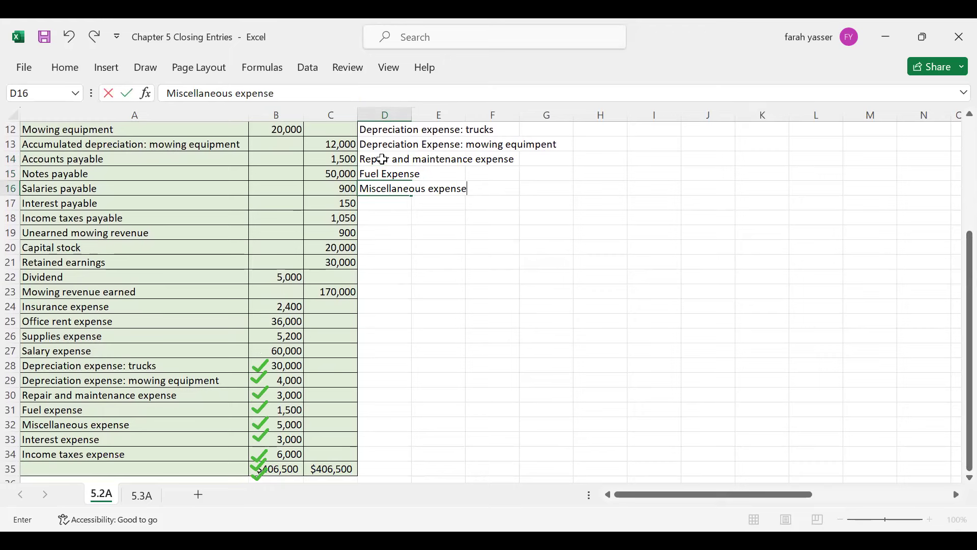
Go to the office rent amount cell F9 and fit column D's width to its longest label.
key(Up)
key(Up)
key(Up)
key(Up)
key(Up)
key(Up)
key(Up)
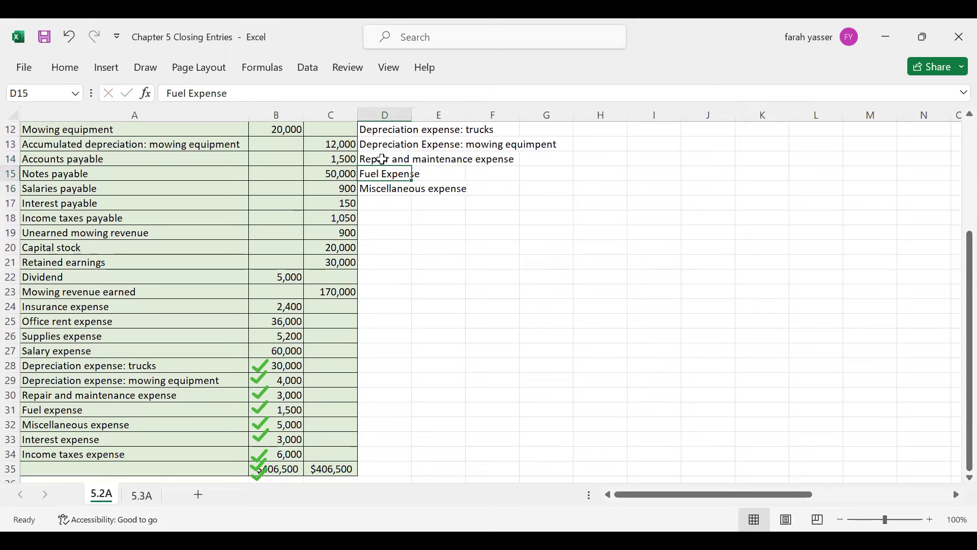
key(Up)
key(Down)
key(Right)
key(Right)
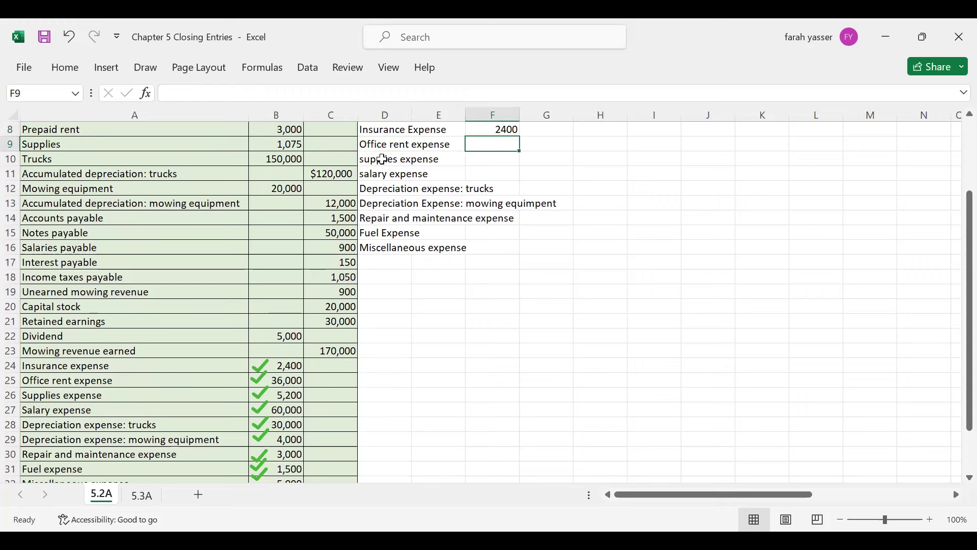
double_click(412, 117)
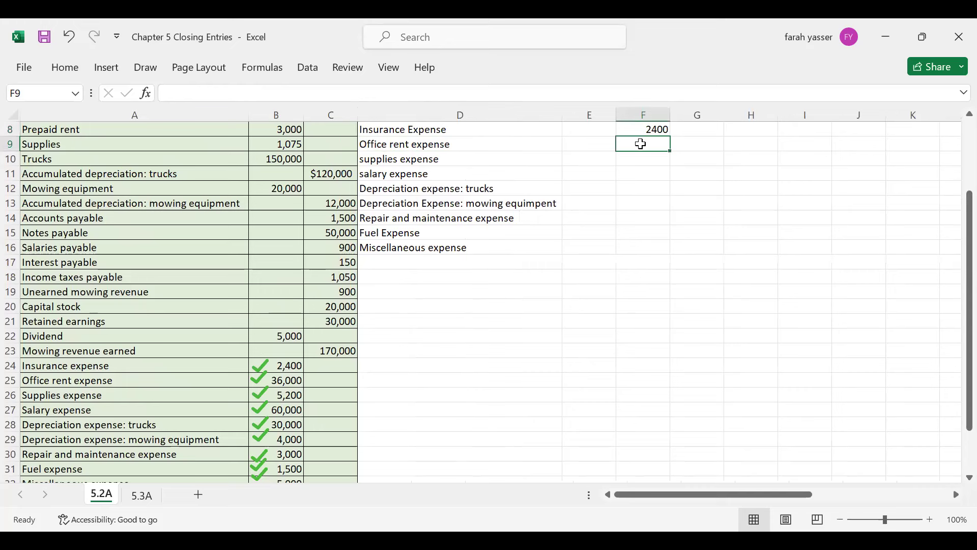
Enter the amounts 36000 for office rent, 5200 for supplies and 60000 for salary expense in F9 to F11.
text(36000)
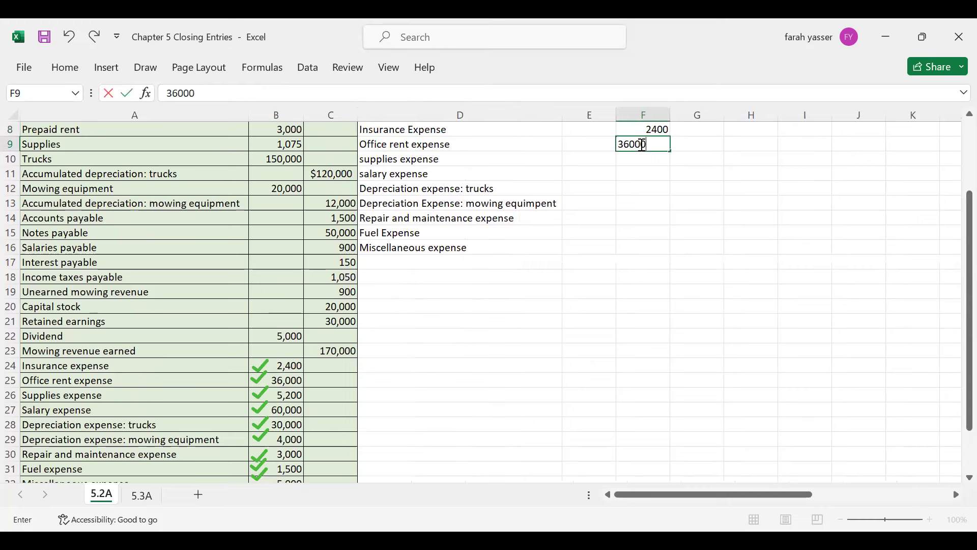
key(Return)
text(520)
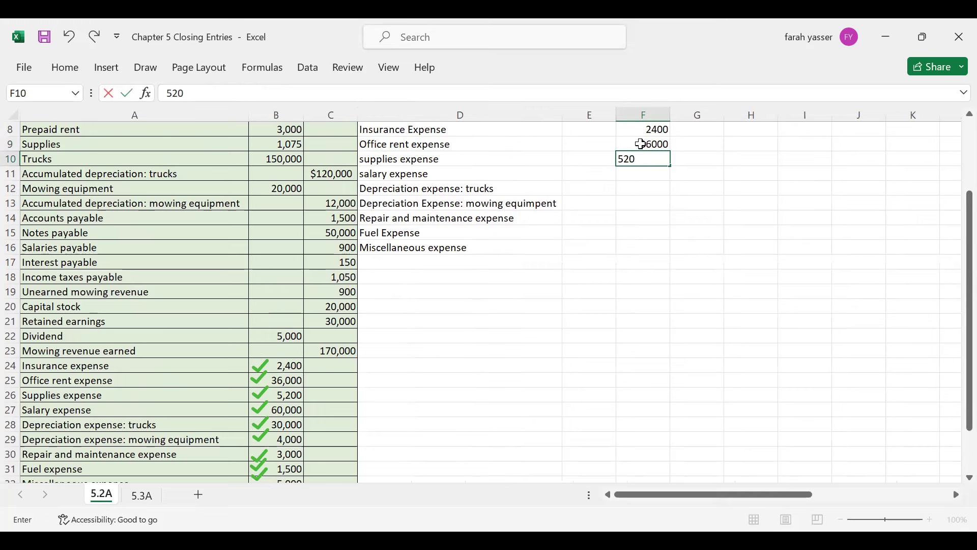
text(0)
key(Return)
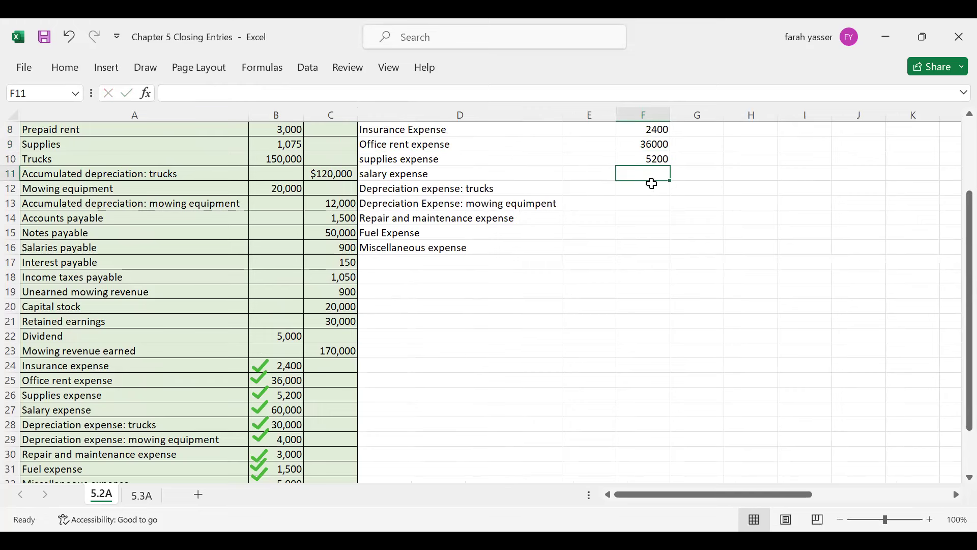
text(60000)
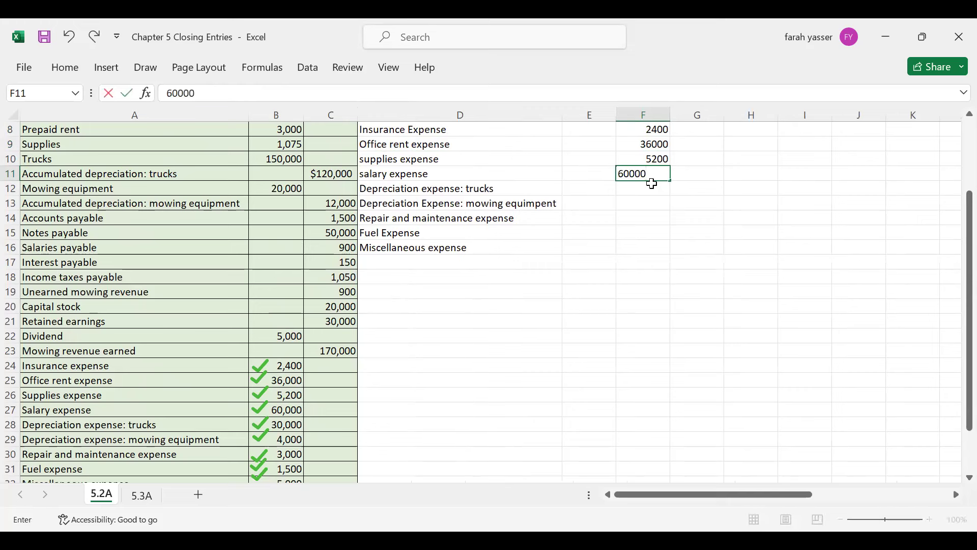
key(Return)
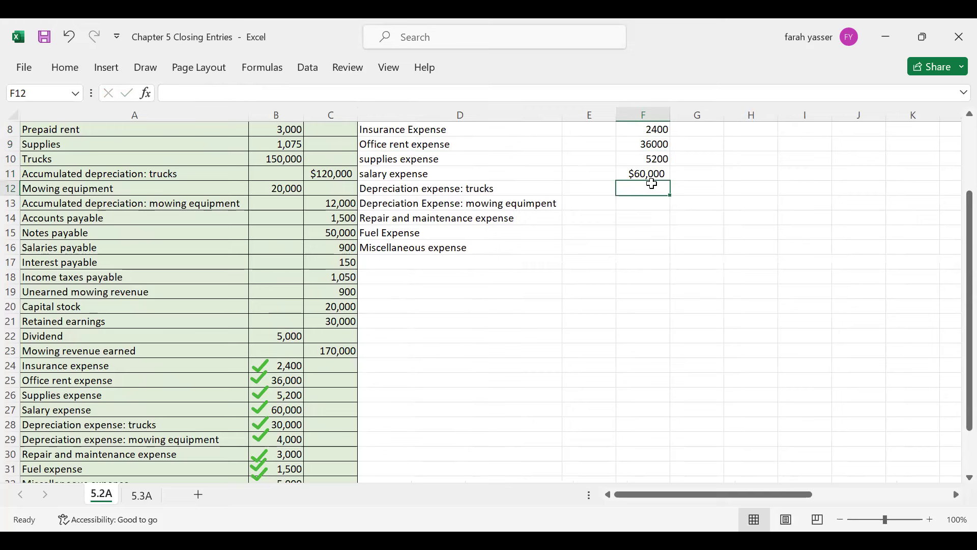
Enter the amounts 30000 for trucks depreciation, 4000 for mowing equipment depreciation and 3000 for repair and maintenance in F12 to F14.
text(30000)
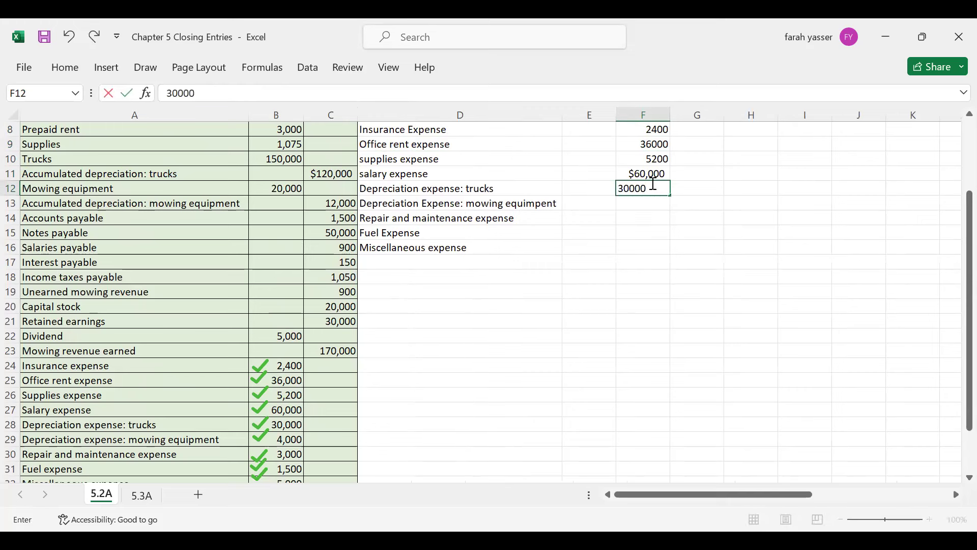
key(Return)
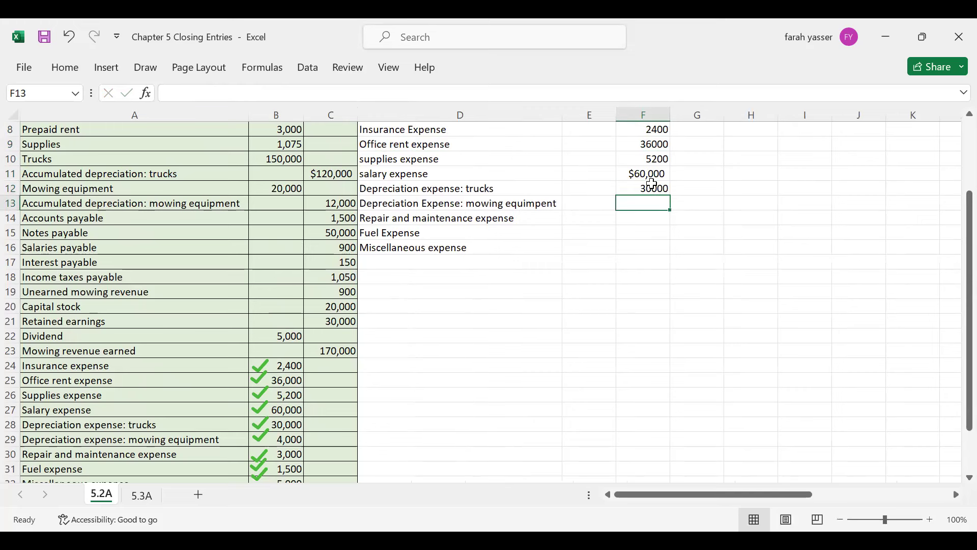
text(4000)
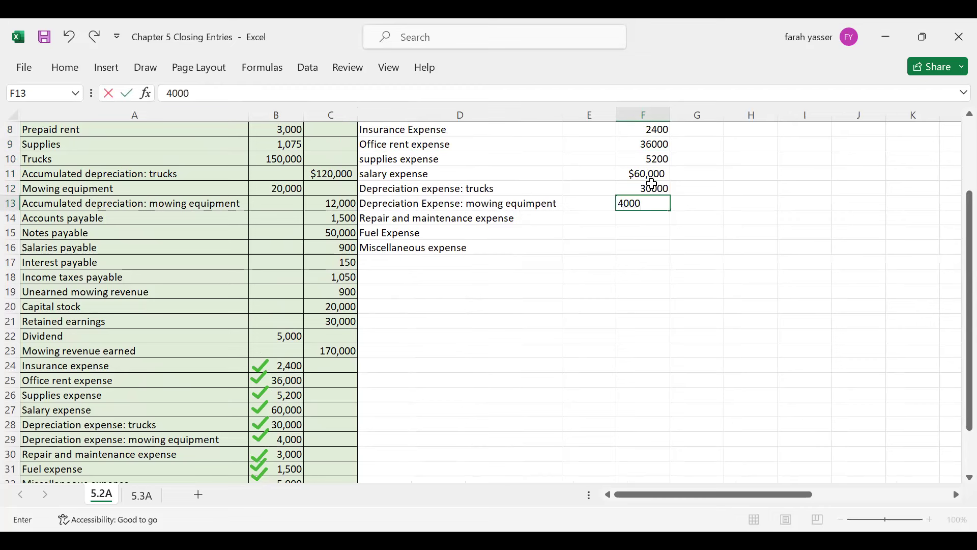
key(Return)
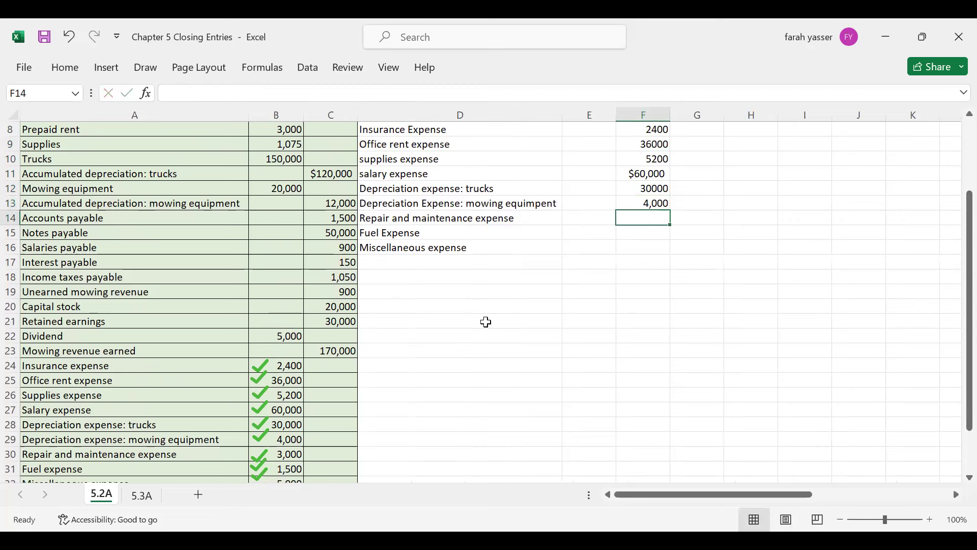
text(3000)
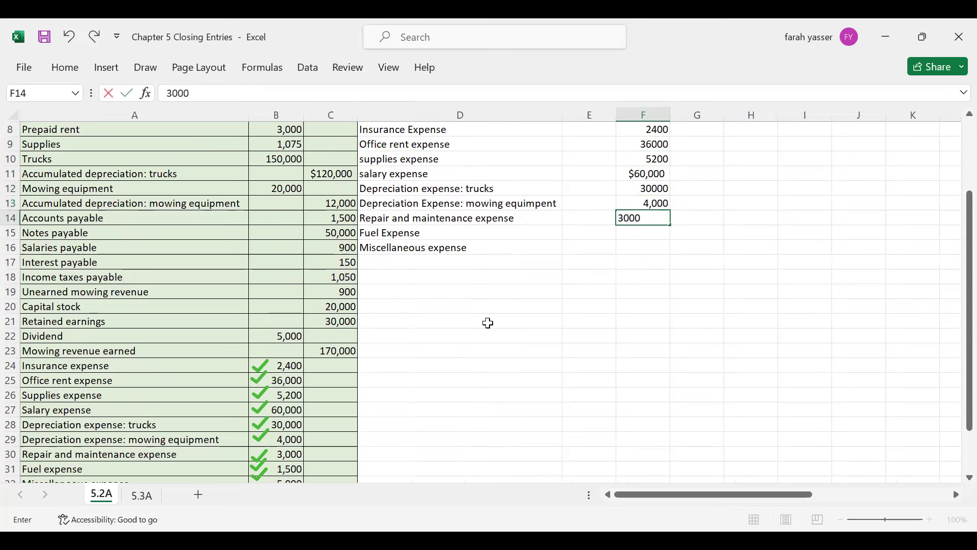
key(Return)
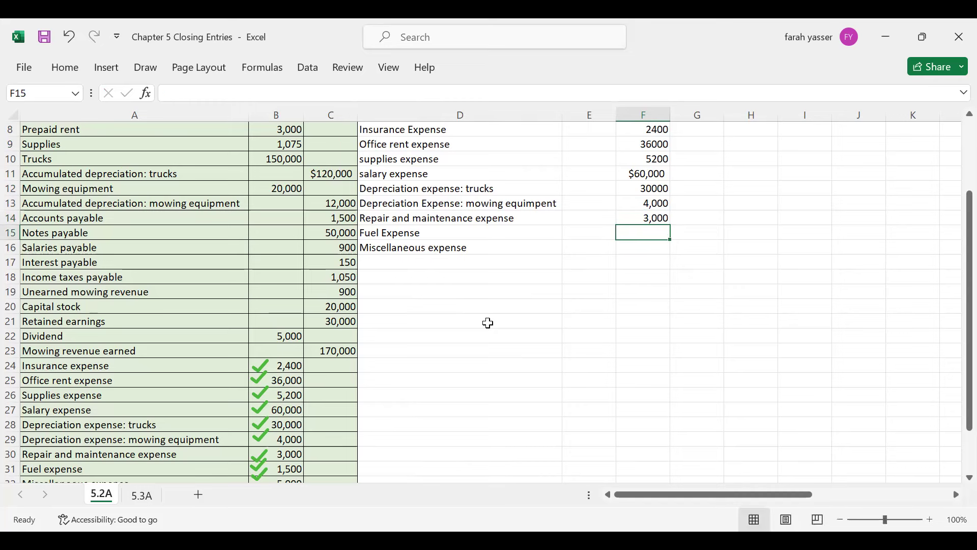
Enter the amounts 1500 for fuel expense and 5000 for miscellaneous expense in F15 and F16.
text(1500)
key(Return)
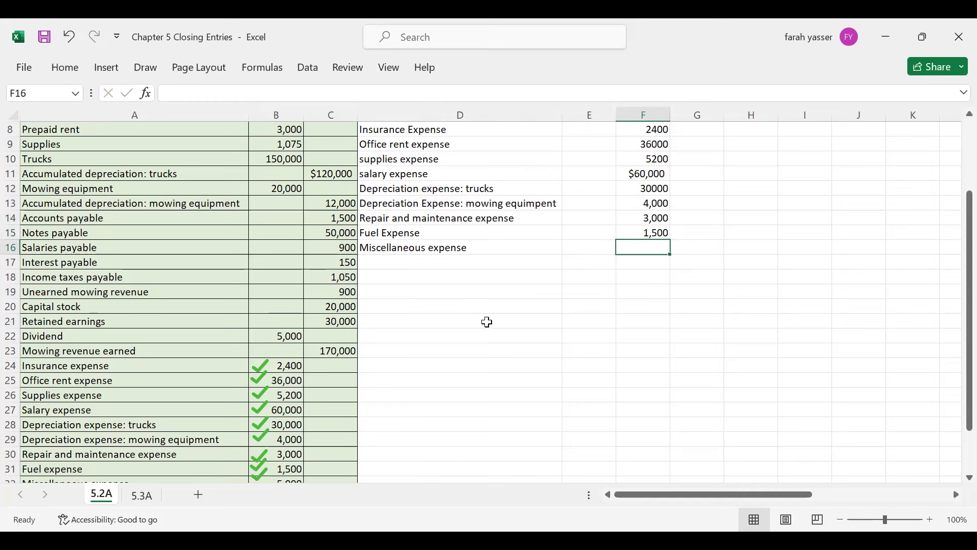
drag(956, 302, 955, 336)
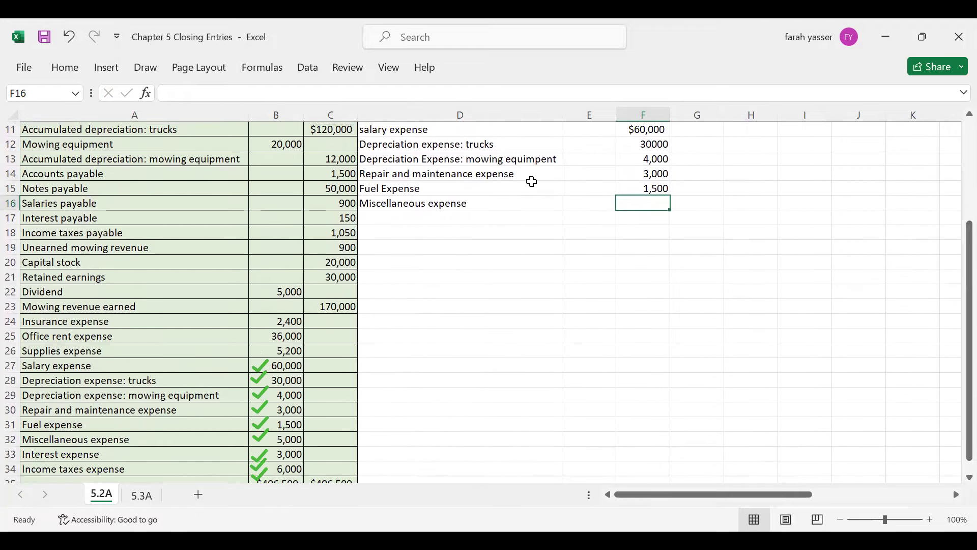
text(5000)
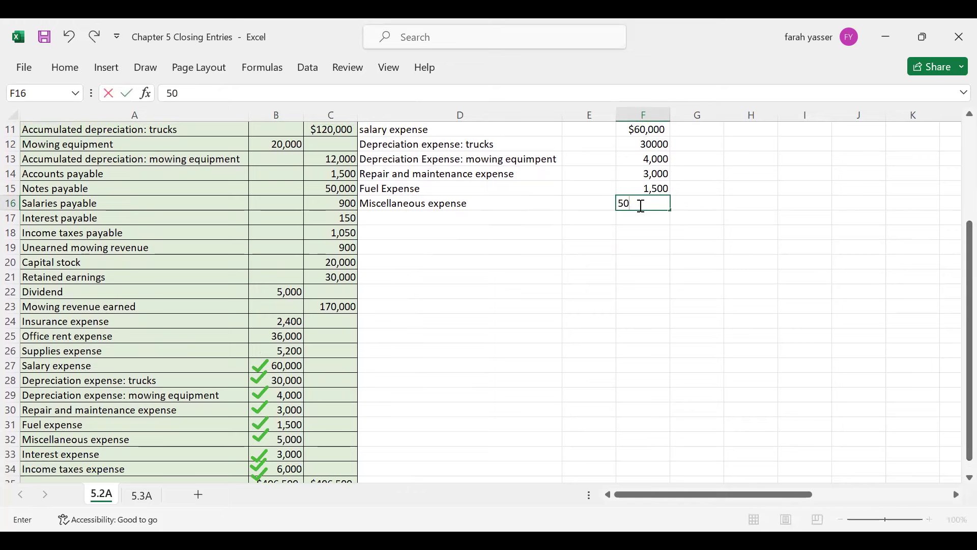
key(Return)
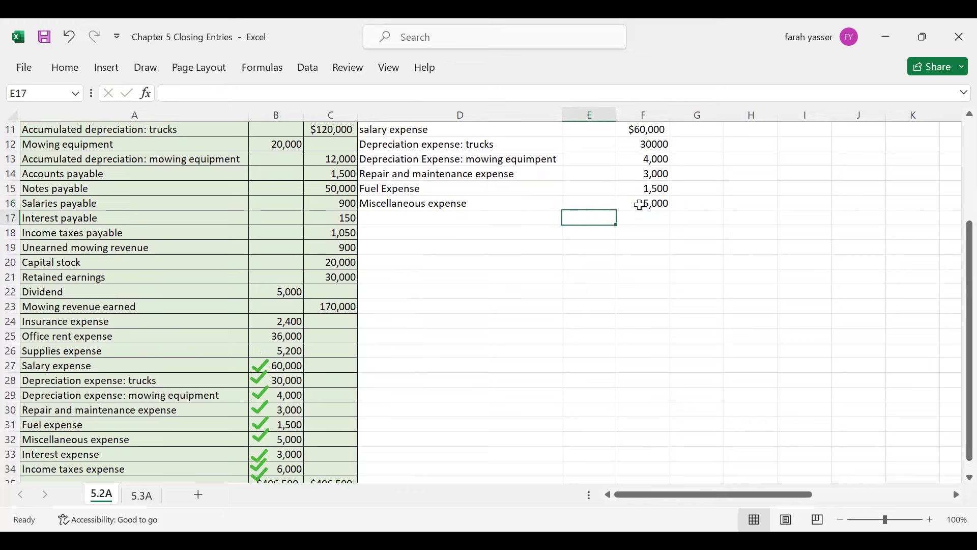
Enter the label "Total operating expenses" in D17, below the miscellaneous expense.
key(Home)
key(Right)
key(Right)
key(Right)
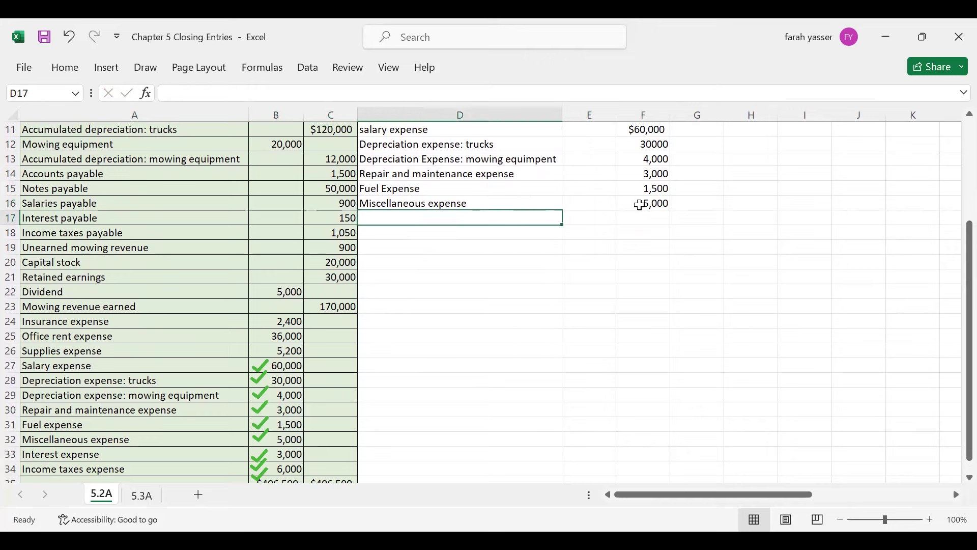
text(Total operating)
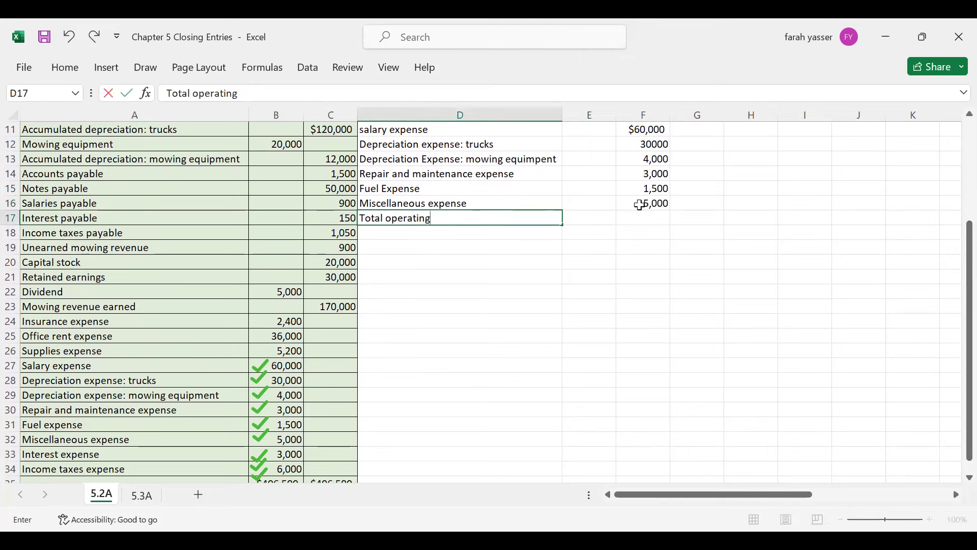
text( expenses)
key(Return)
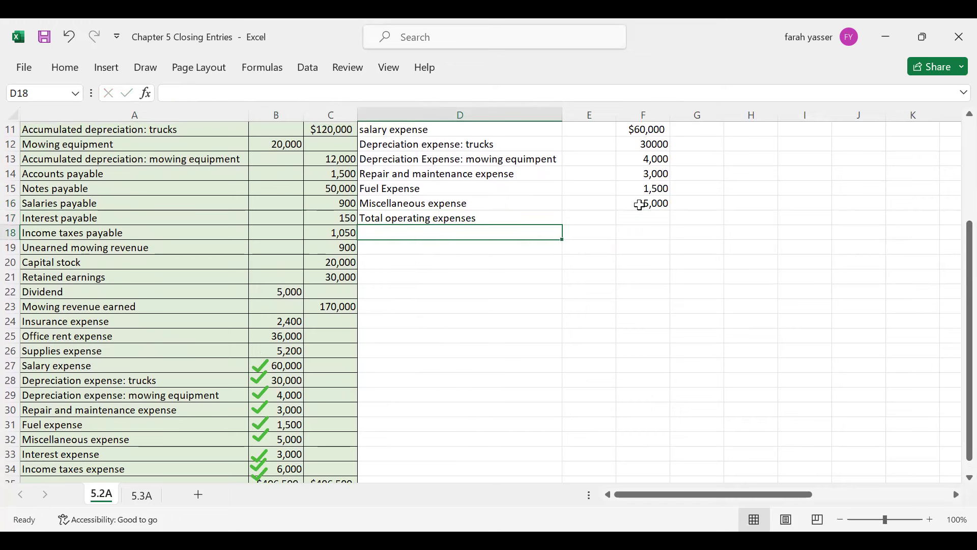
Enter the labels "Less: Interest Expense" in D18 and "Profit before tax" in D19.
text(Less)
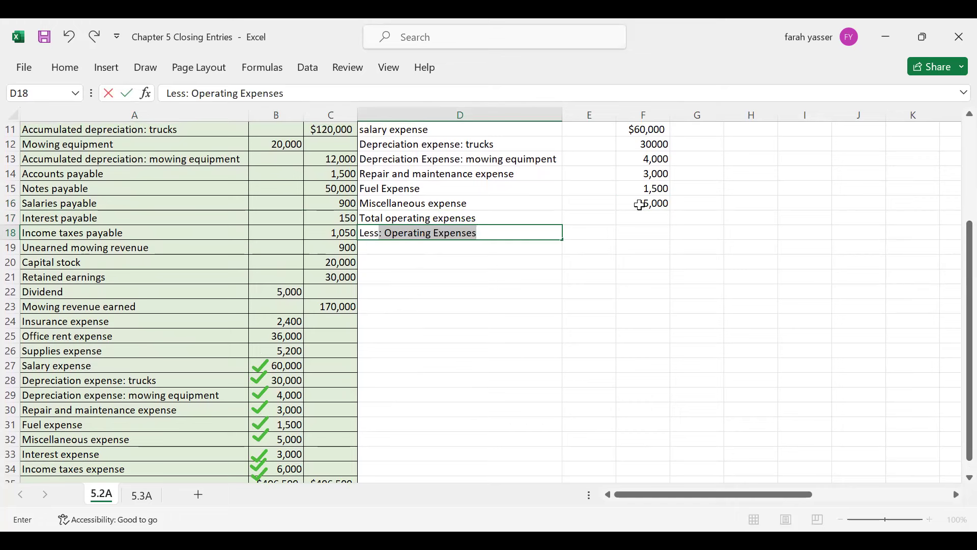
text(: Interest)
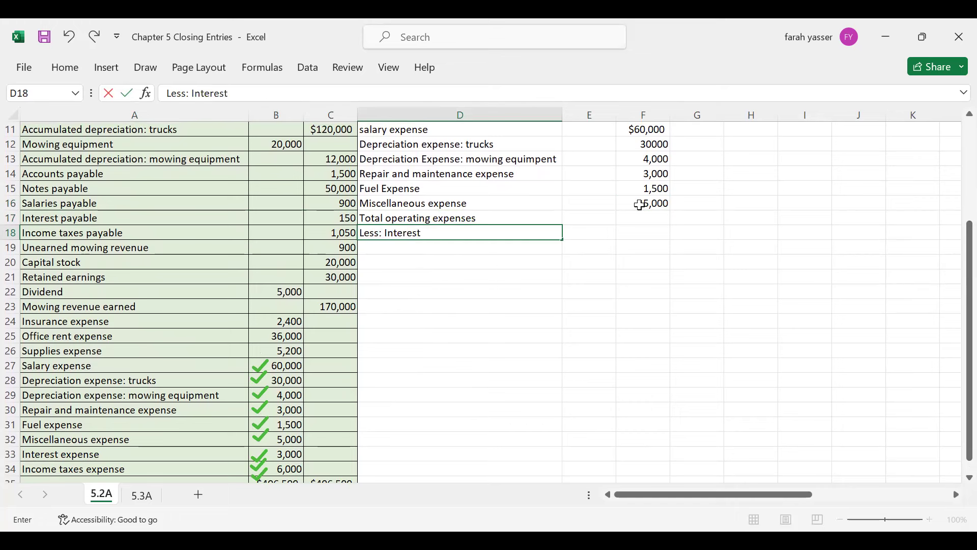
text( Expense)
key(Return)
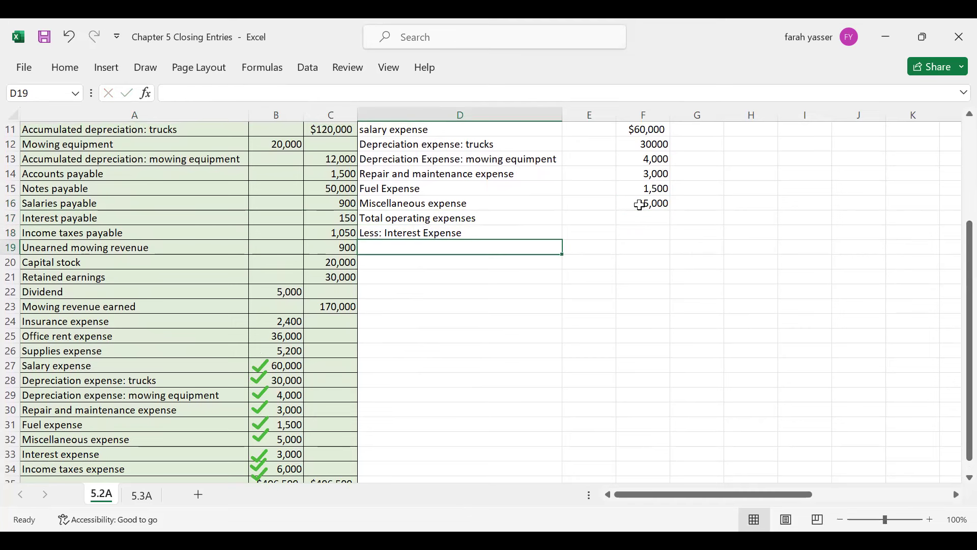
text(Profit b)
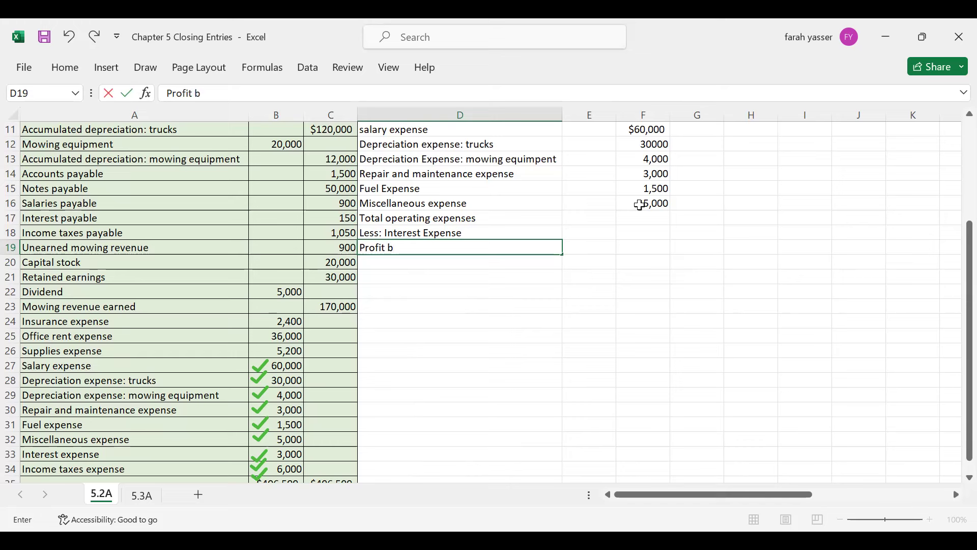
text(efore tax)
key(Return)
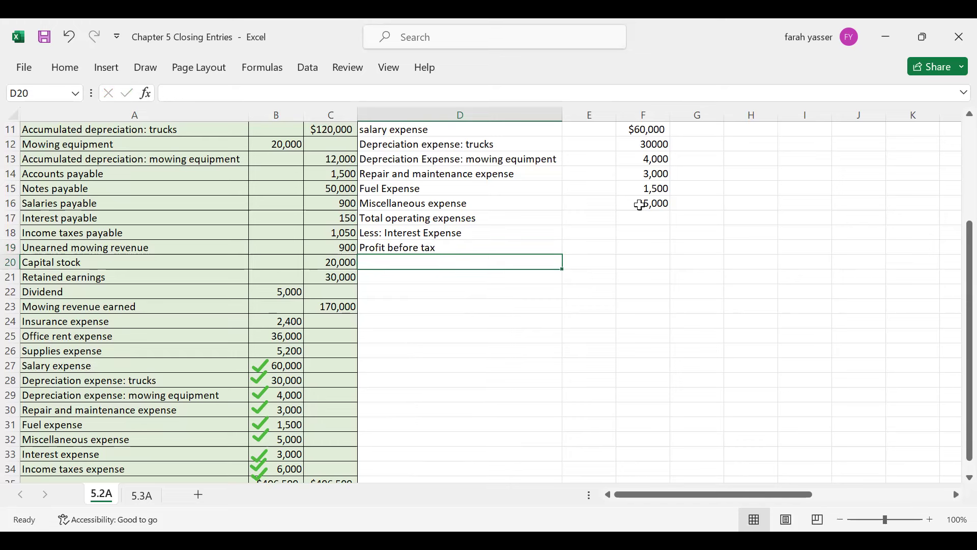
Enter the labels "Less: Income tax" in D20 and "Net Profit" in D21.
text(Less: )
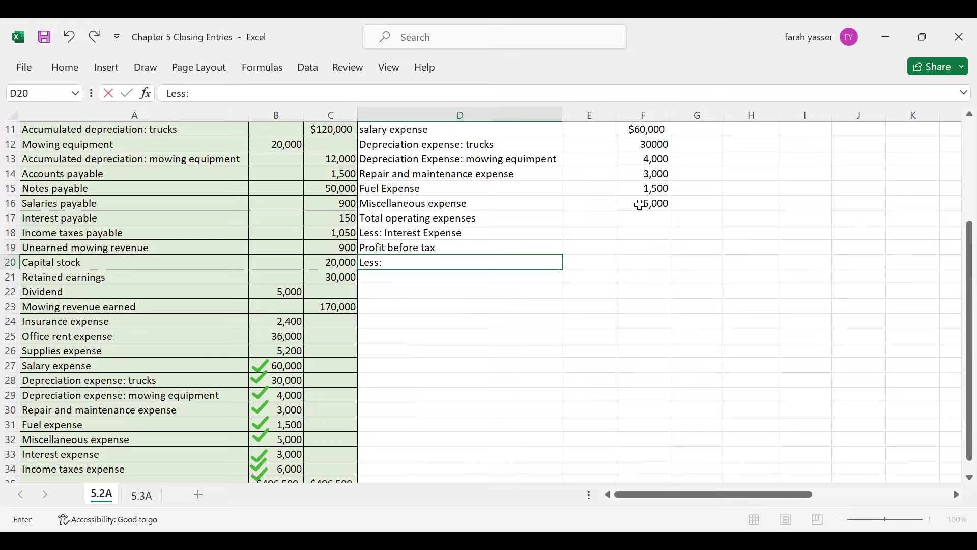
text(Income tax)
key(Return)
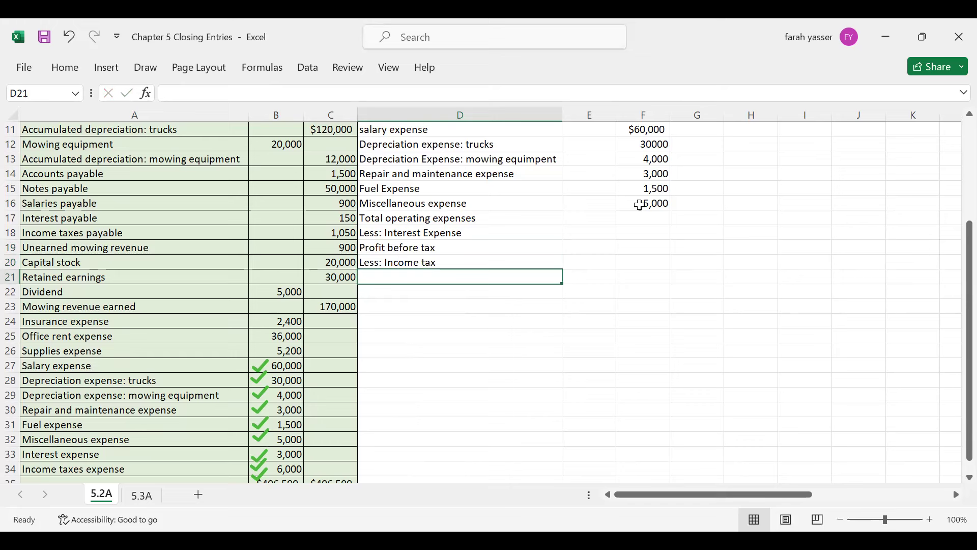
text(Net Profit)
key(Return)
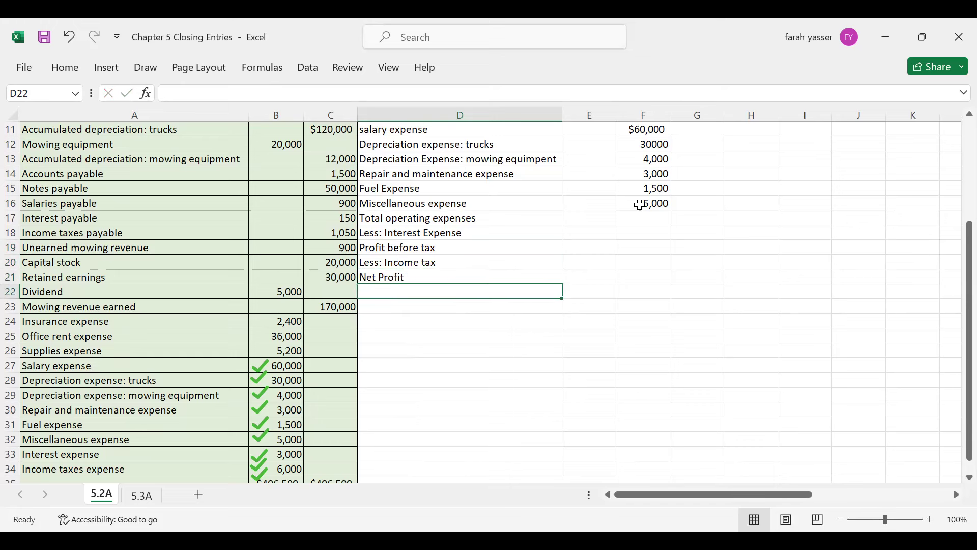
Move the labels from interest expense to net profit down one row and enter "Earnings before interest nad Tax" in the freed cell D18.
drag(376, 218, 405, 292)
click(390, 235)
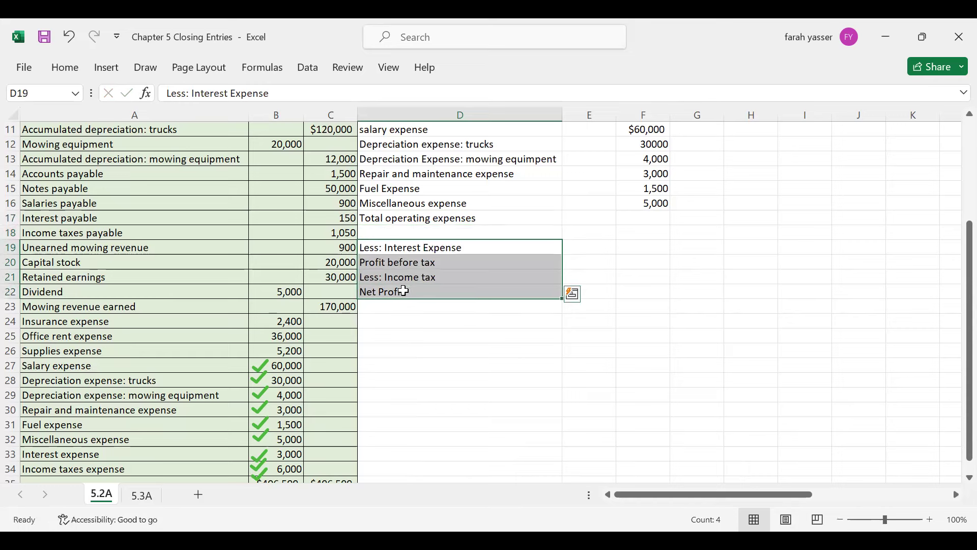
click(382, 232)
text(Ea)
text(rni)
text(be)
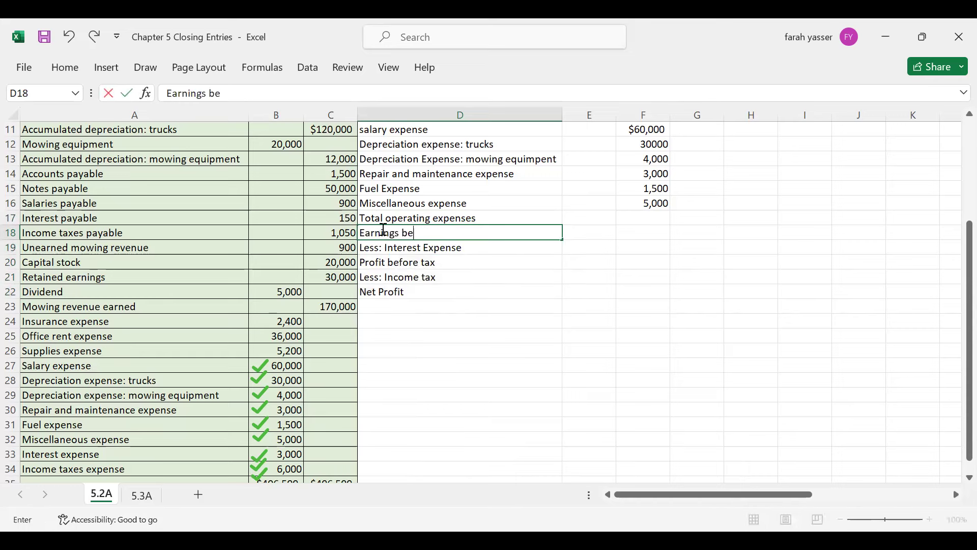
text(fore interest nad)
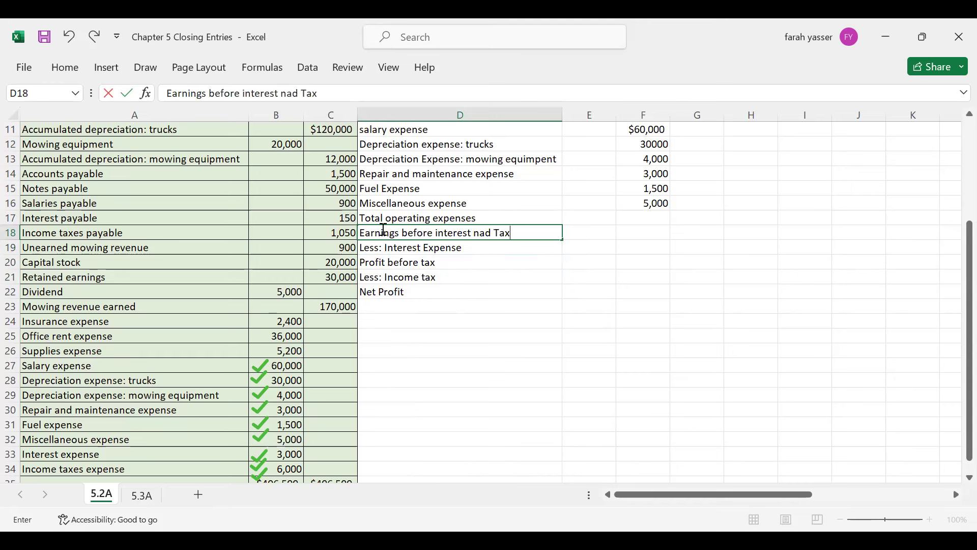
text( Tax)
key(Return)
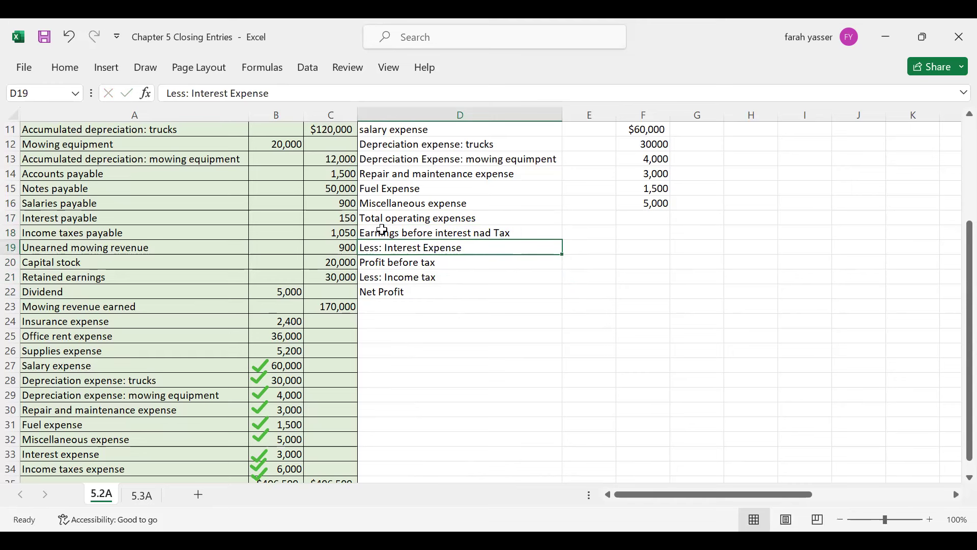
Correct the misspelled word in the D18 label so it reads "Earnings before interest and Tax".
click(440, 231)
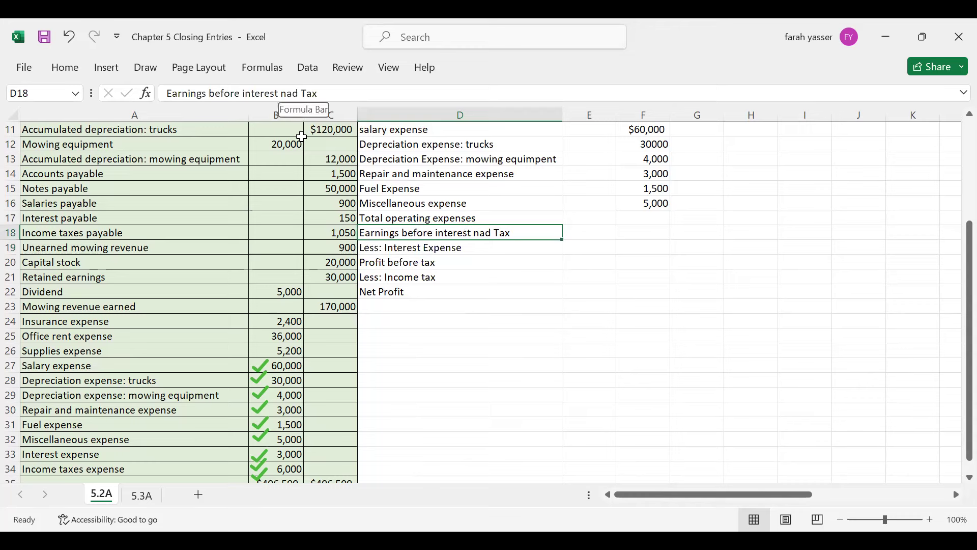
key(F2)
key(Left)
key(Left)
key(Left)
key(Left)
key(Left)
key(Left)
key(BackSpace)
key(Right)
text(n)
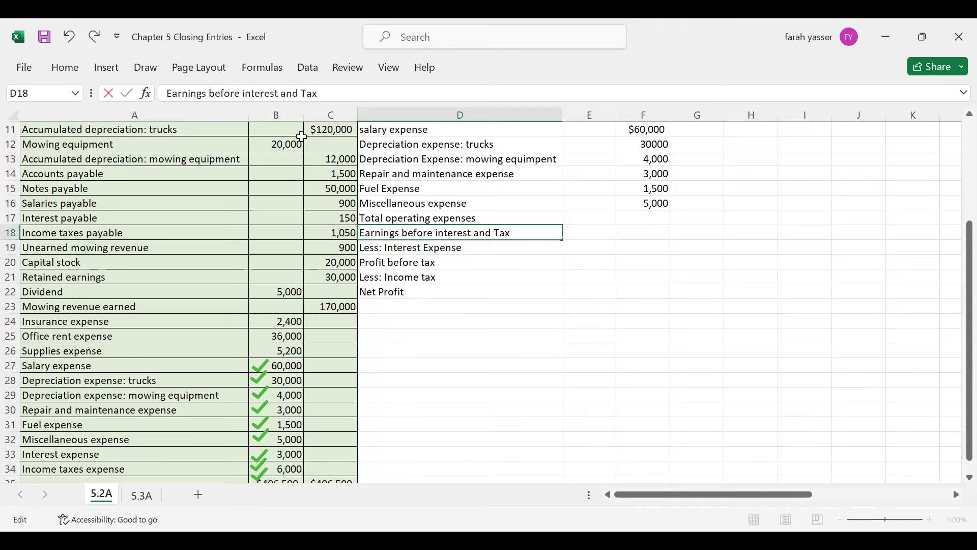
key(Return)
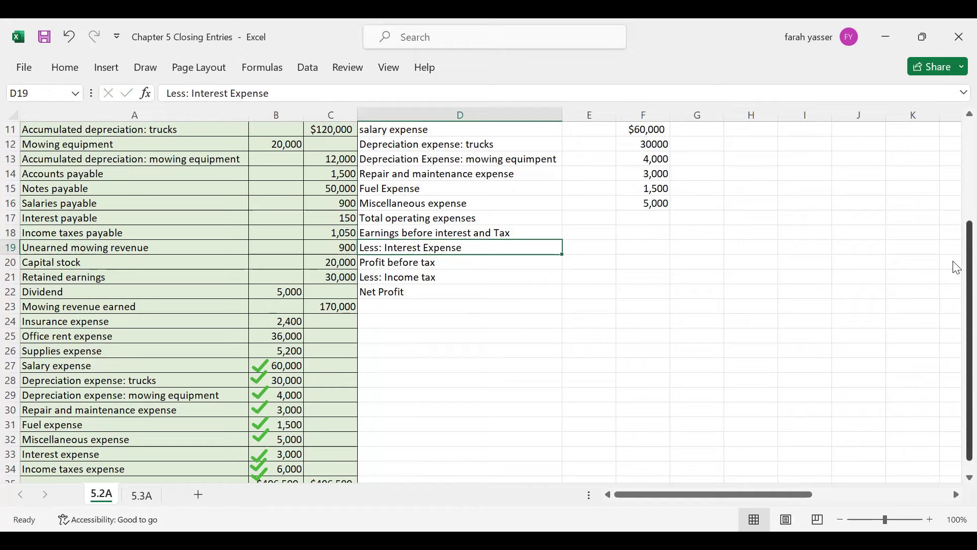
Sum the operating expense amounts in F8 to F16 with AutoSum, placing the total in F17.
drag(957, 268, 955, 168)
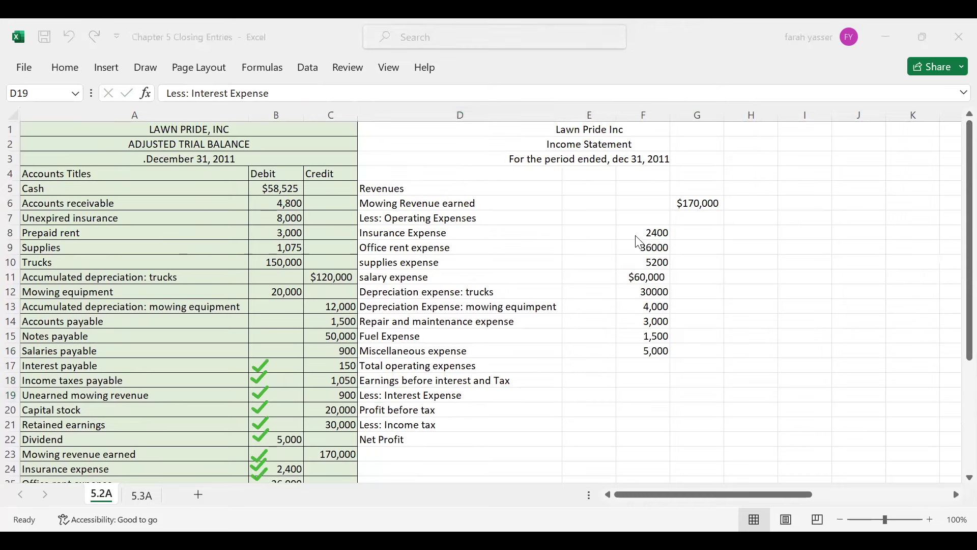
drag(638, 235, 644, 369)
click(66, 67)
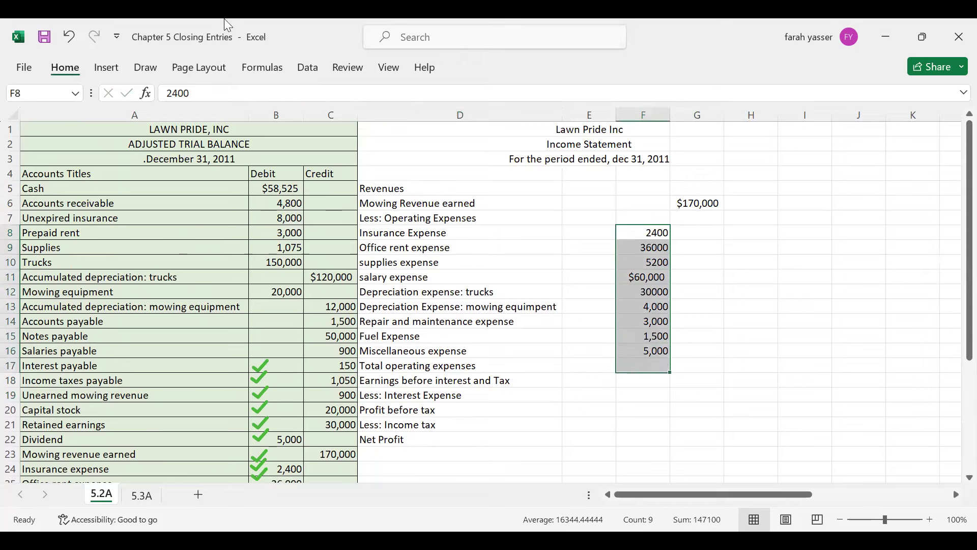
click(779, 90)
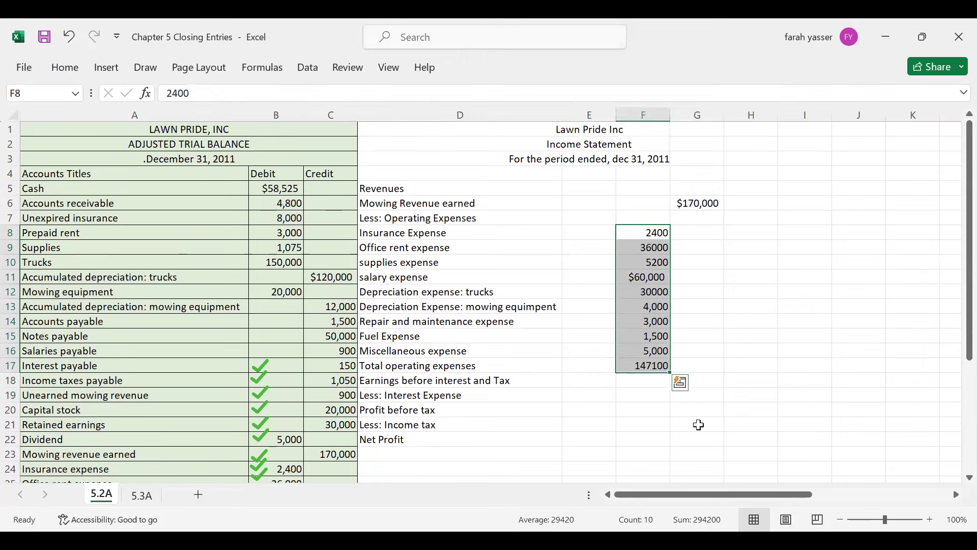
Enter the total operating expenses as the negative amount -147100 in G17.
click(703, 367)
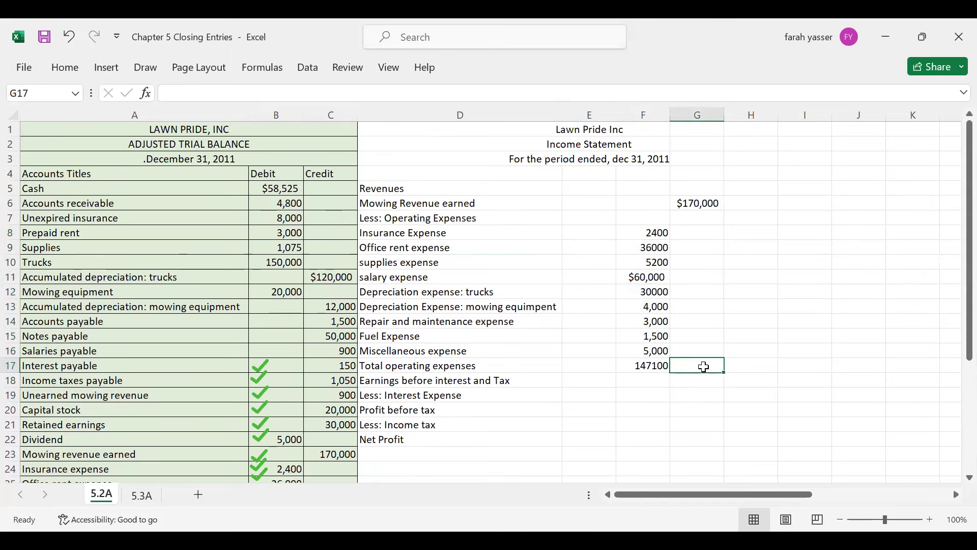
text(()
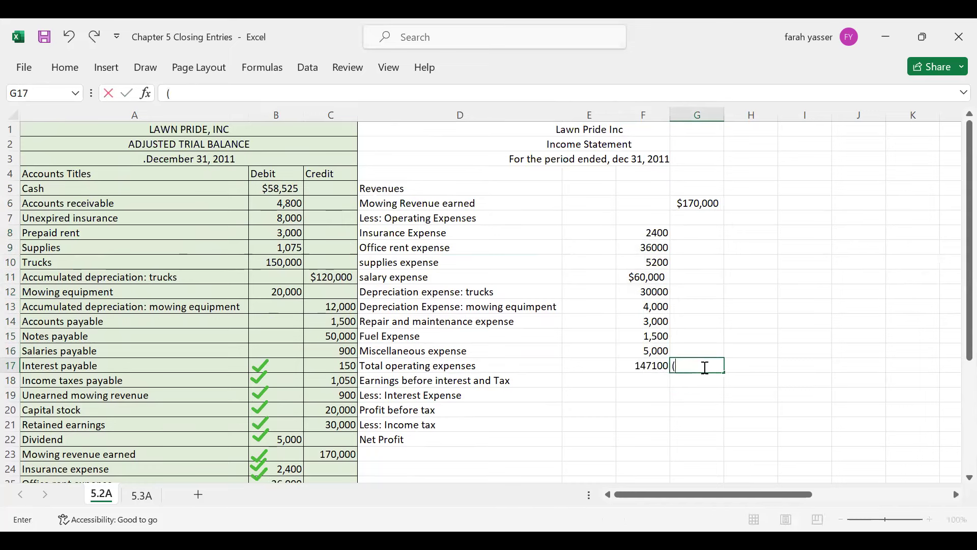
text(147100)
key(Return)
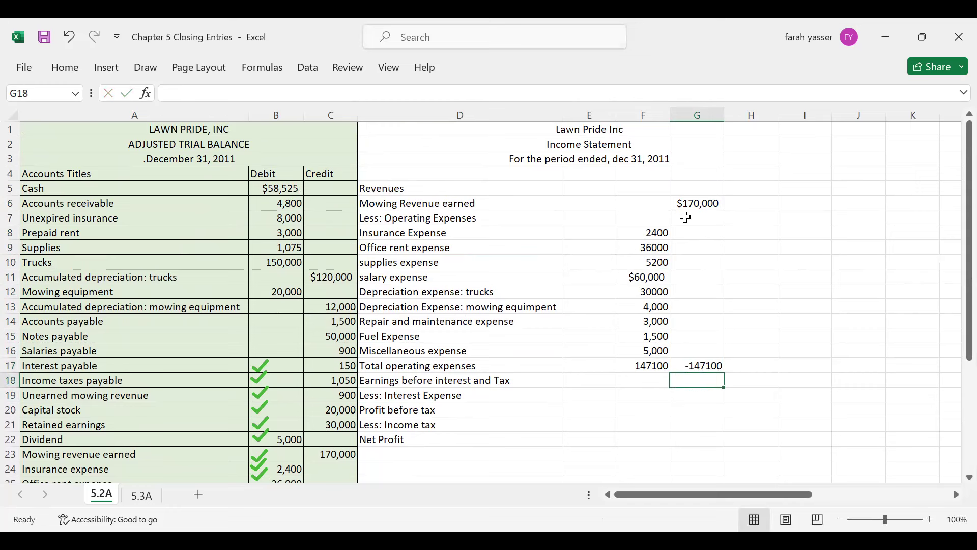
Sum the revenue and negative operating expenses in G6 to G17 with AutoSum, placing the earnings before interest and tax in G18.
drag(699, 203, 701, 380)
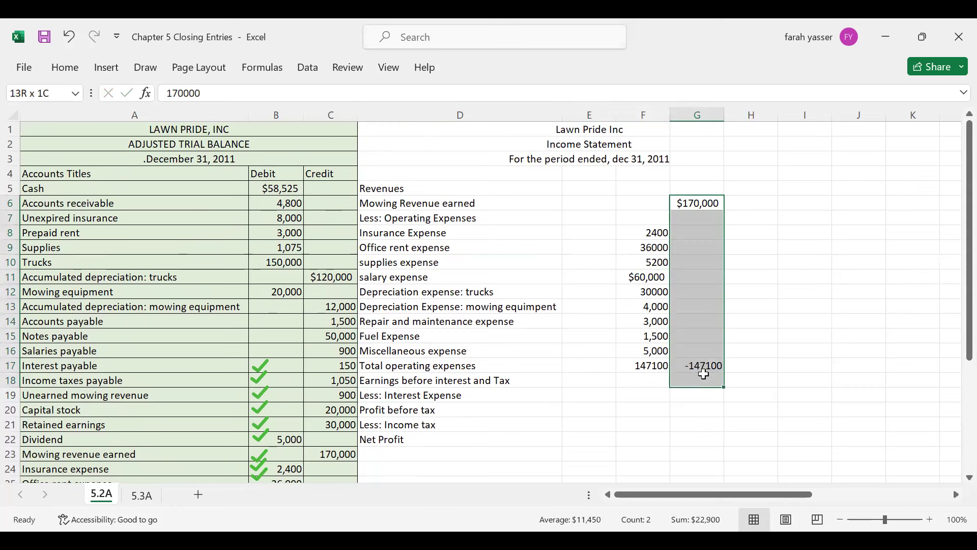
click(66, 66)
key(alt+equal)
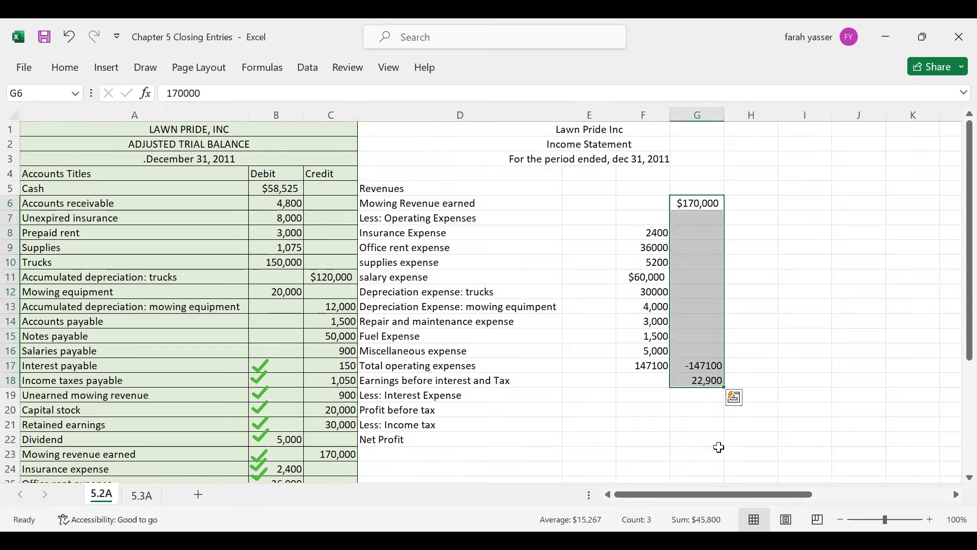
click(706, 381)
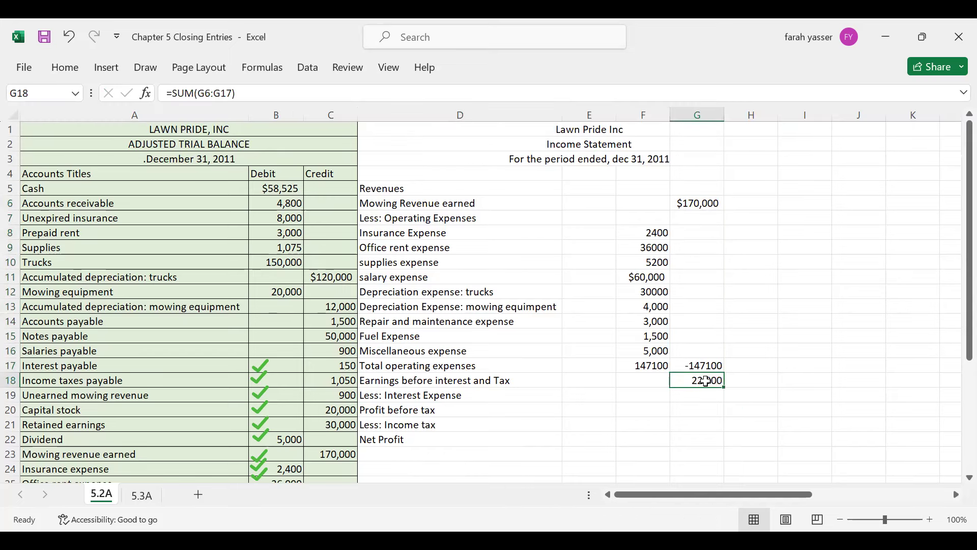
Add a bottom border to the total operating expenses amount in G17.
click(707, 365)
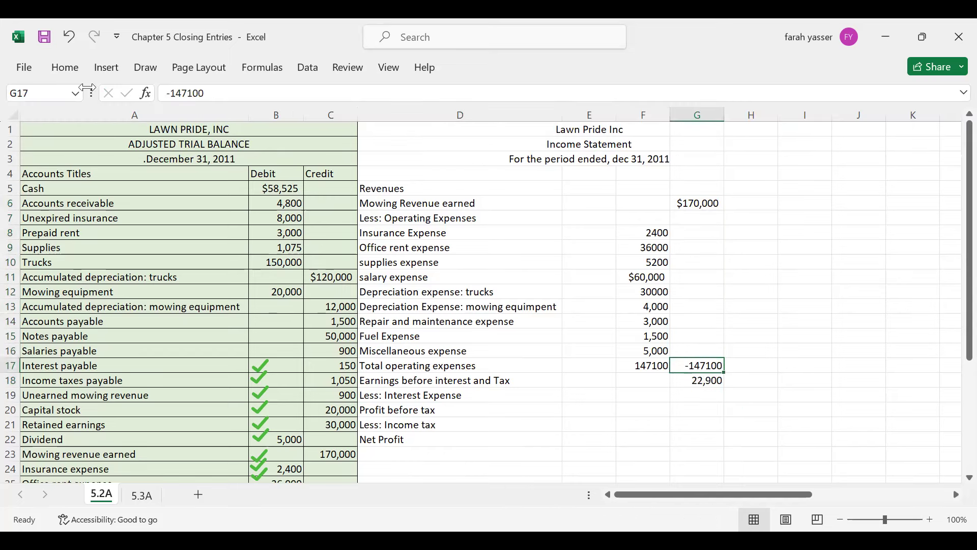
click(66, 69)
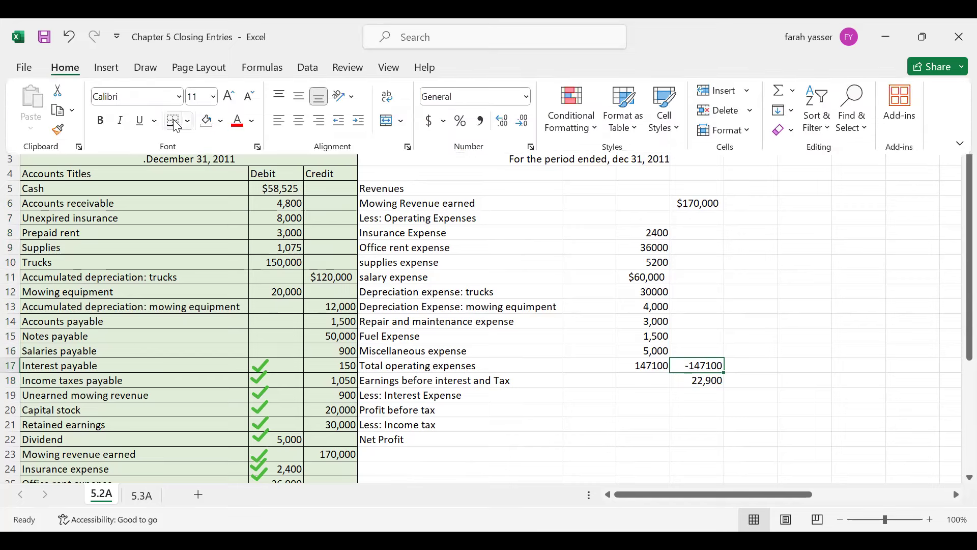
click(642, 398)
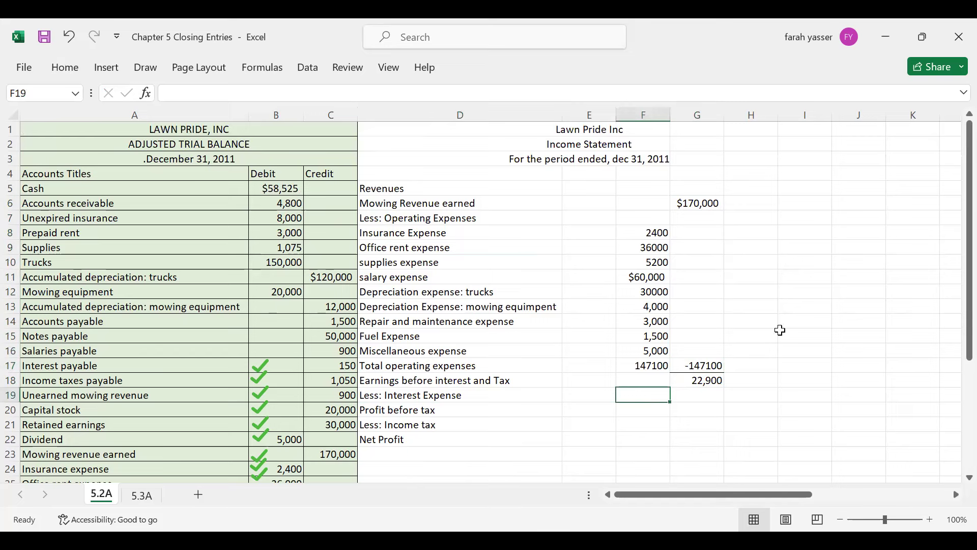
Enter the interest expense from the trial balance as the negative amount -3000 in G19.
drag(956, 358, 955, 444)
click(913, 158)
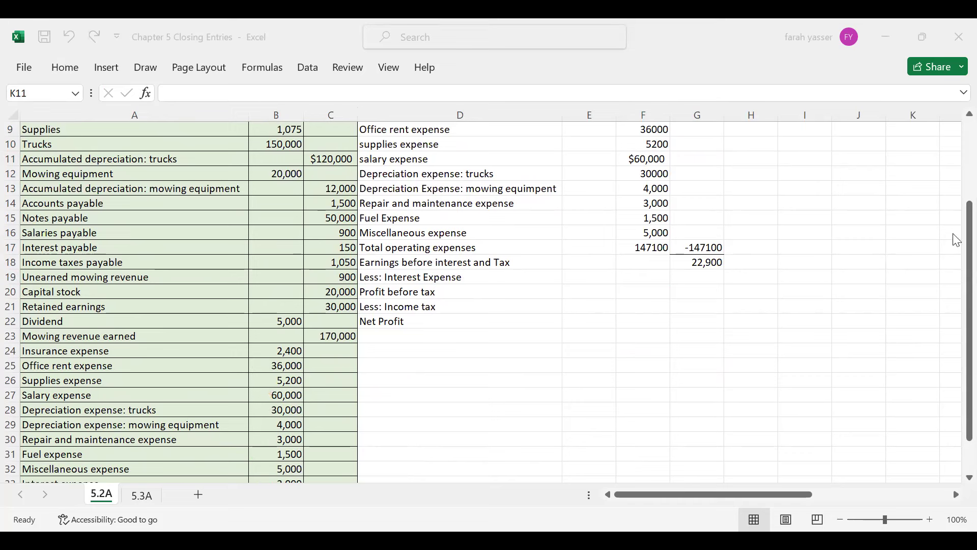
drag(955, 379, 956, 459)
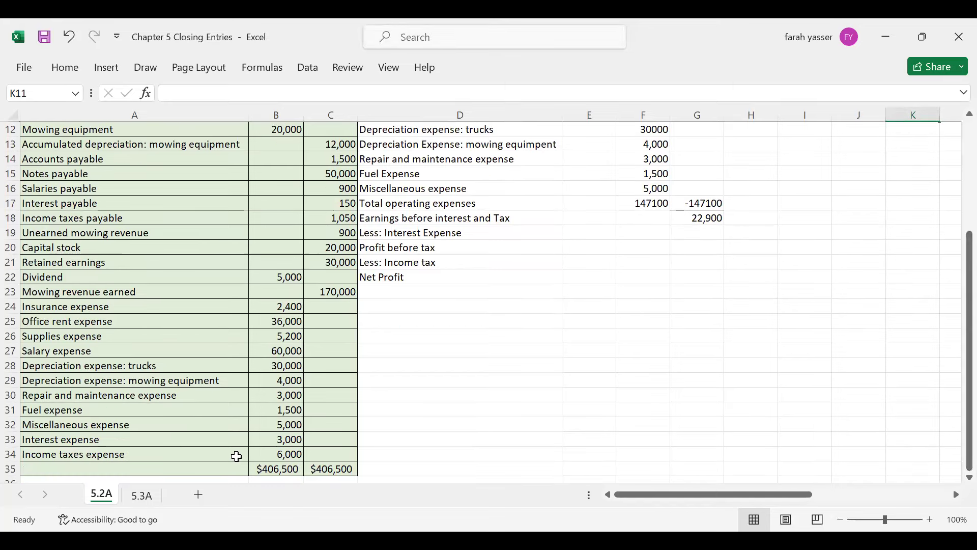
click(709, 232)
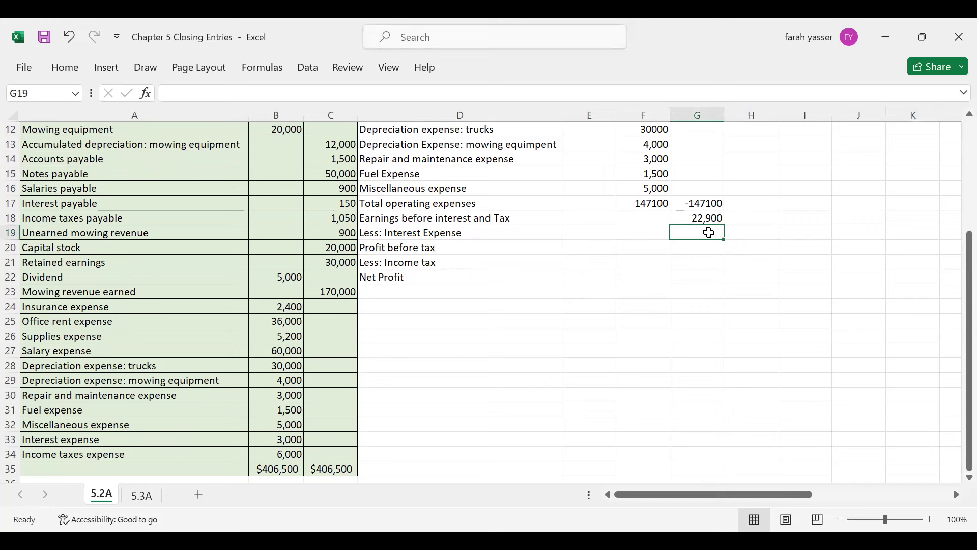
text(-3000)
key(Return)
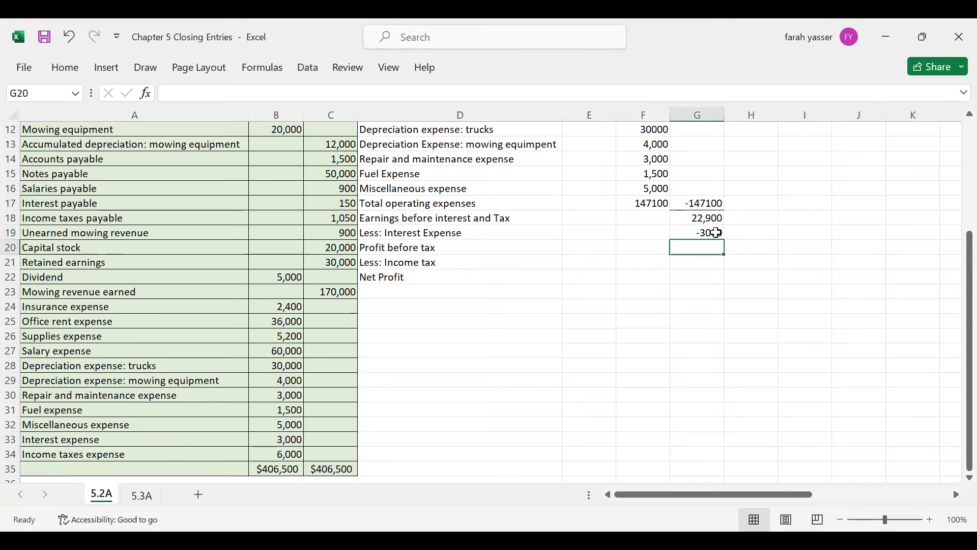
Sum G18 and G19 with AutoSum, placing the profit before tax in G20.
drag(705, 218, 707, 247)
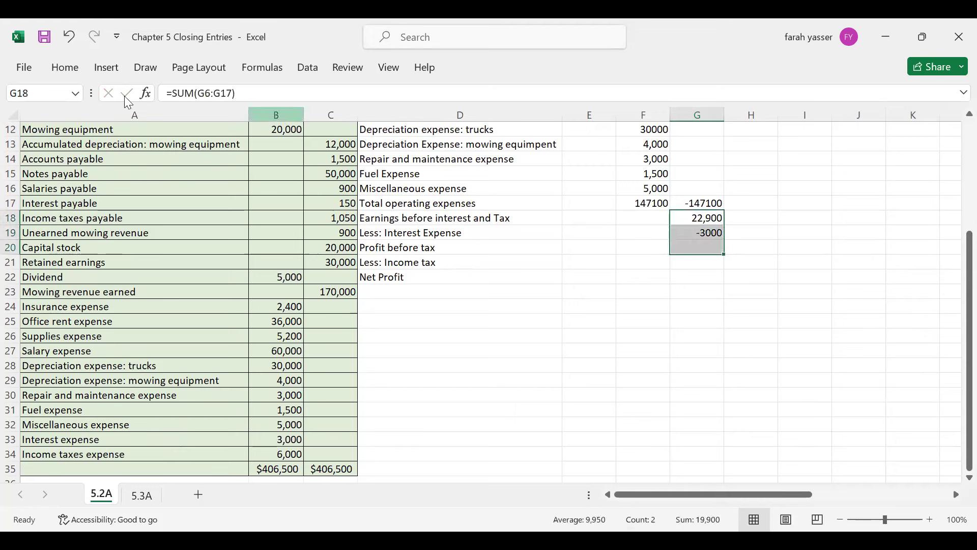
click(75, 67)
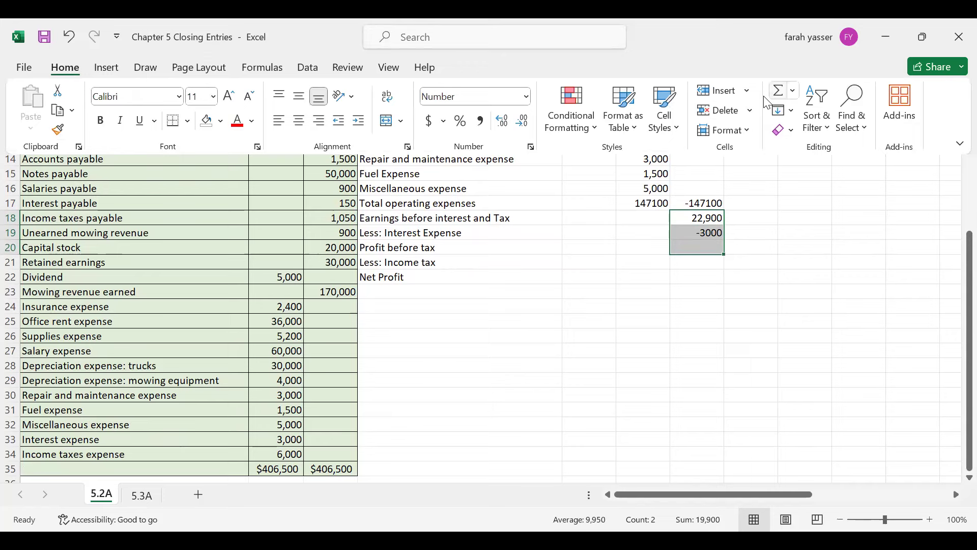
click(779, 90)
click(636, 263)
click(696, 265)
Add a bottom border to the interest expense amount in G19, leaving its text without underlining.
click(694, 233)
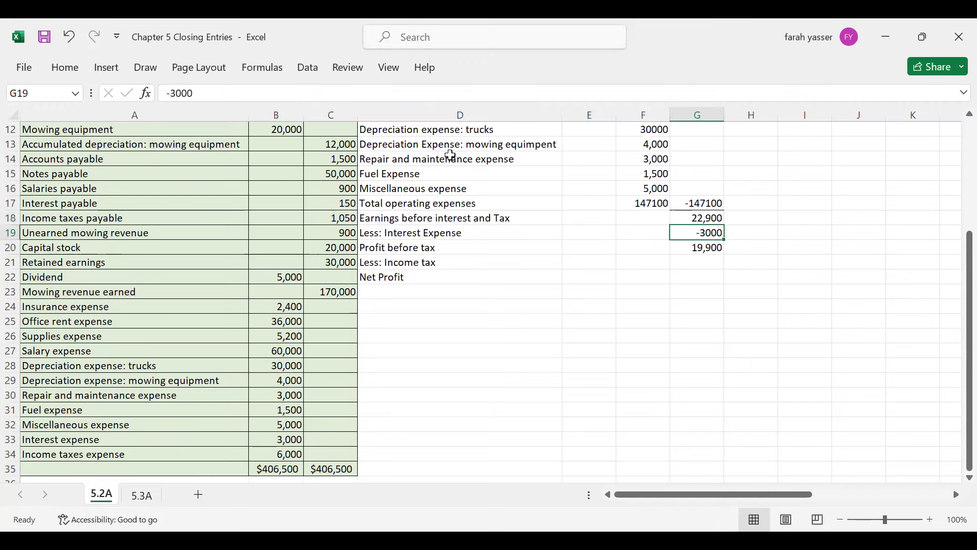
click(68, 72)
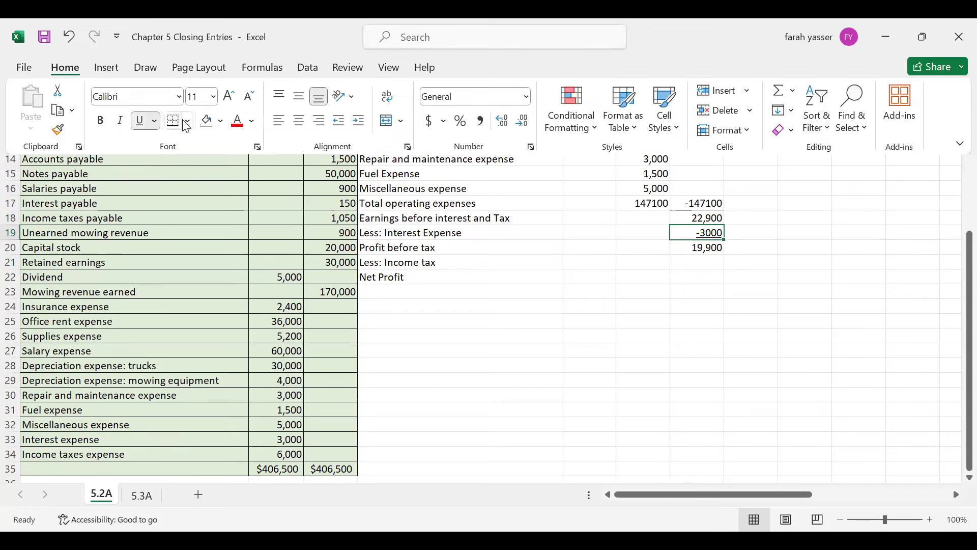
click(142, 121)
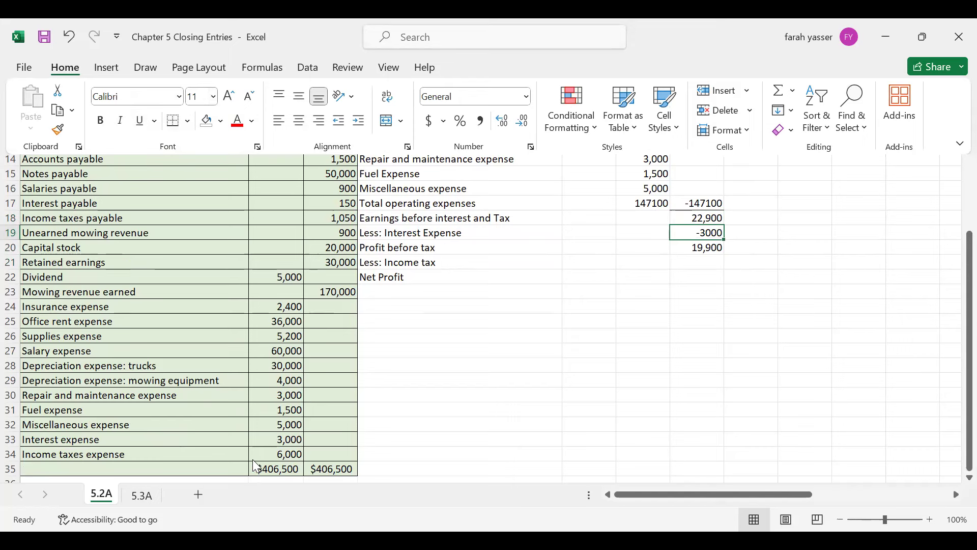
Enter the income tax from the trial balance as the negative amount -6000 in G21.
click(711, 263)
text(-6000)
key(Return)
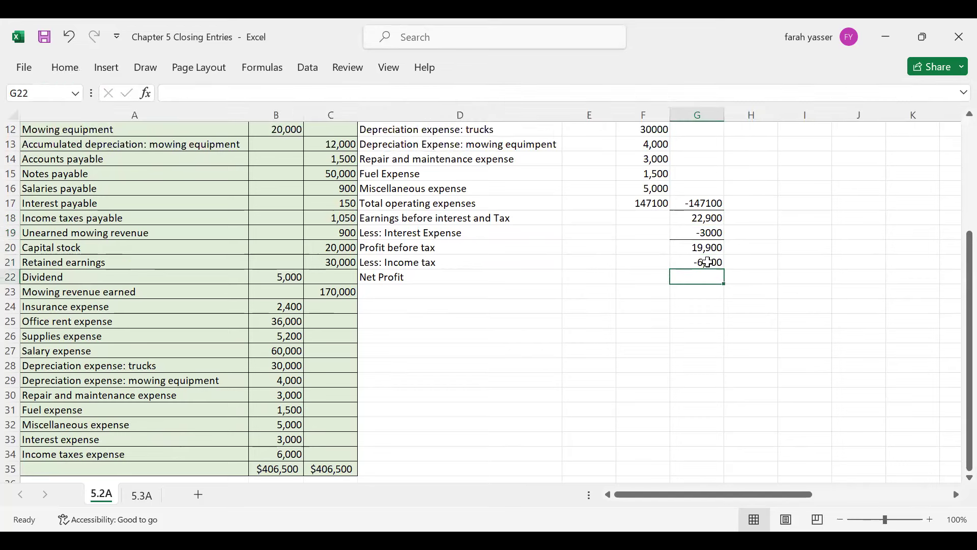
Sum G20 and G21 with AutoSum, placing the net profit in G22.
drag(709, 248, 705, 279)
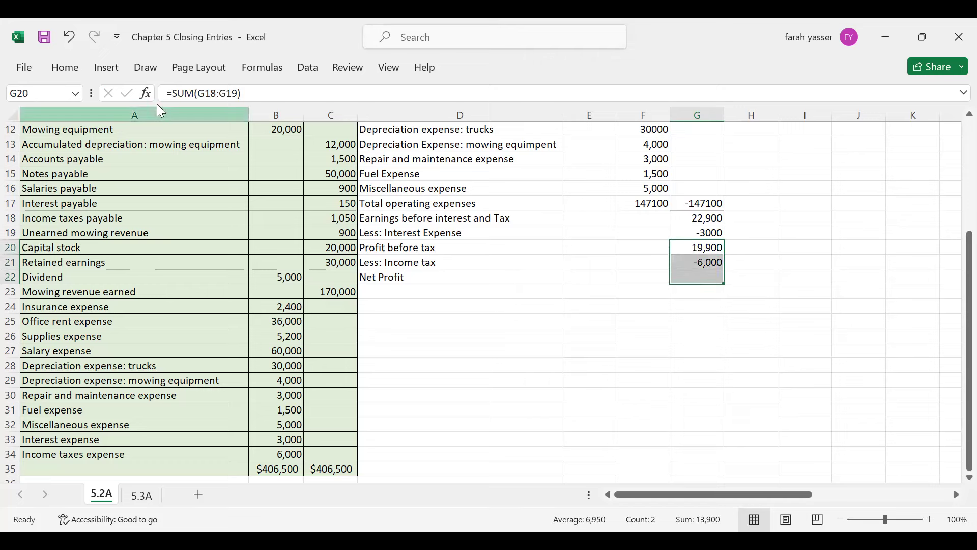
click(64, 68)
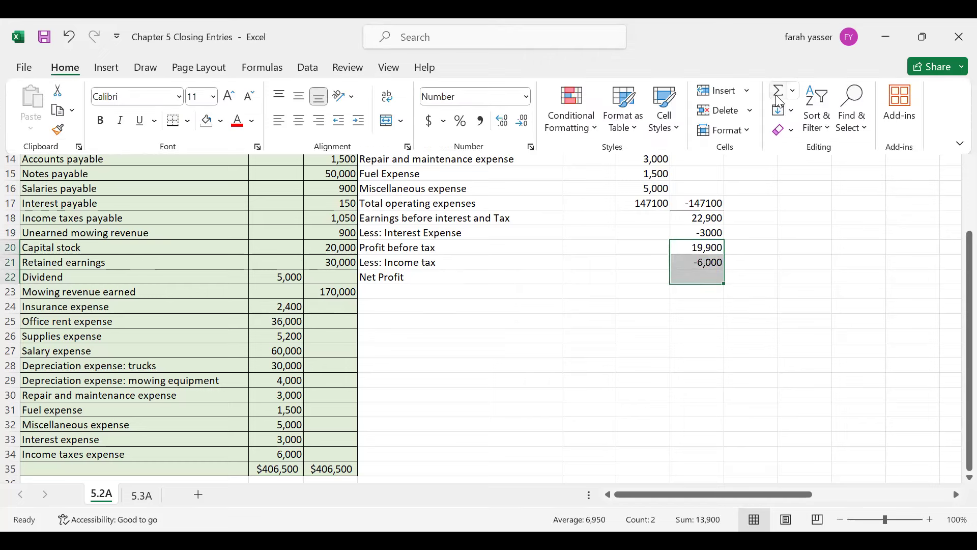
click(779, 92)
click(698, 280)
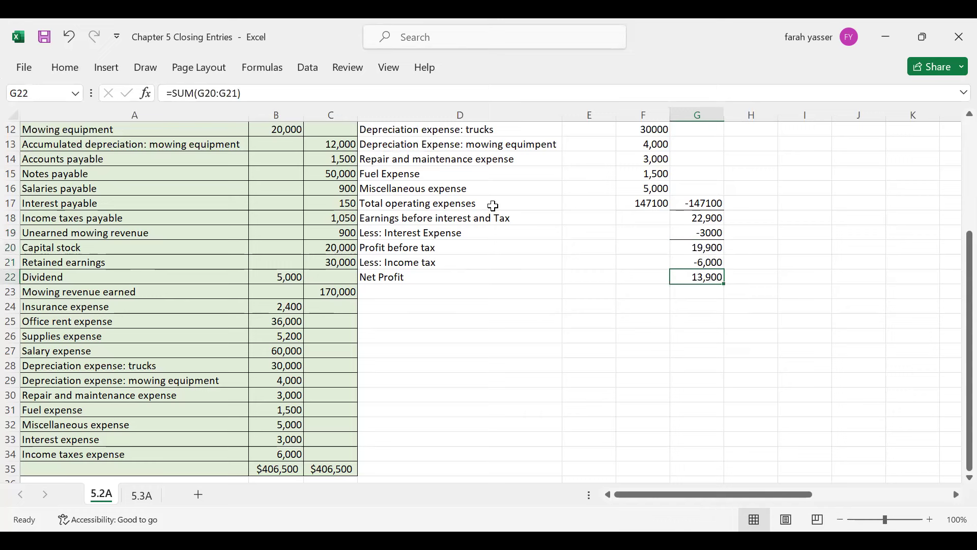
Apply a Top and Double Bottom Border to the net profit amount in G22.
click(51, 70)
click(188, 121)
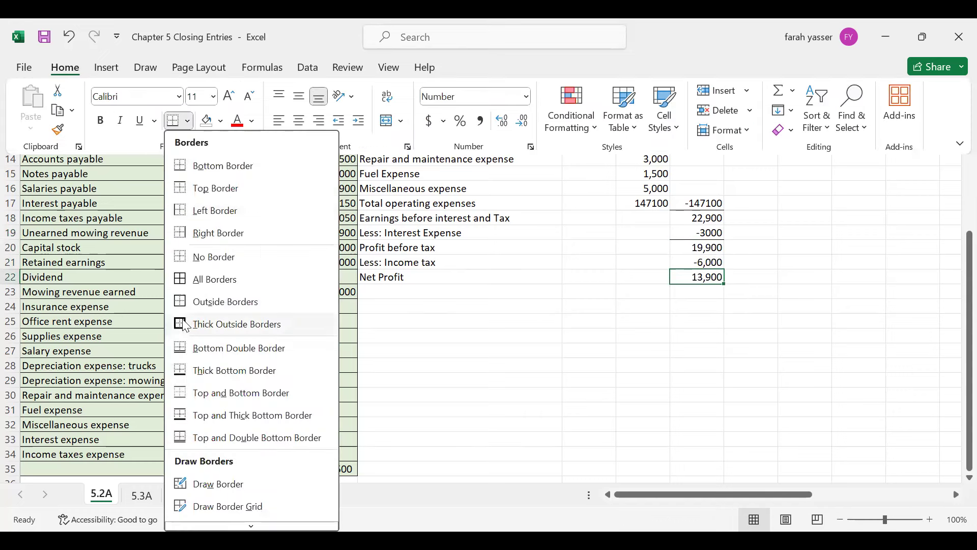
click(187, 439)
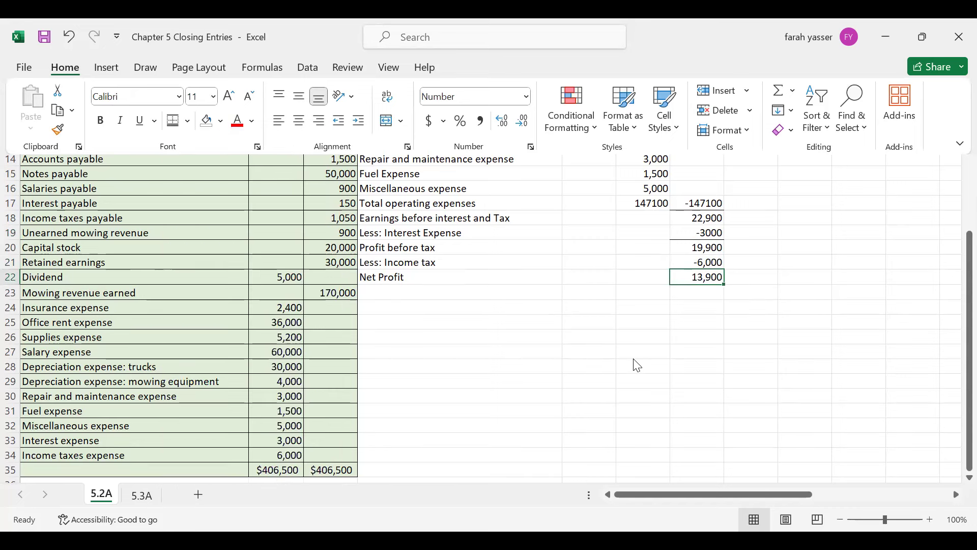
click(673, 282)
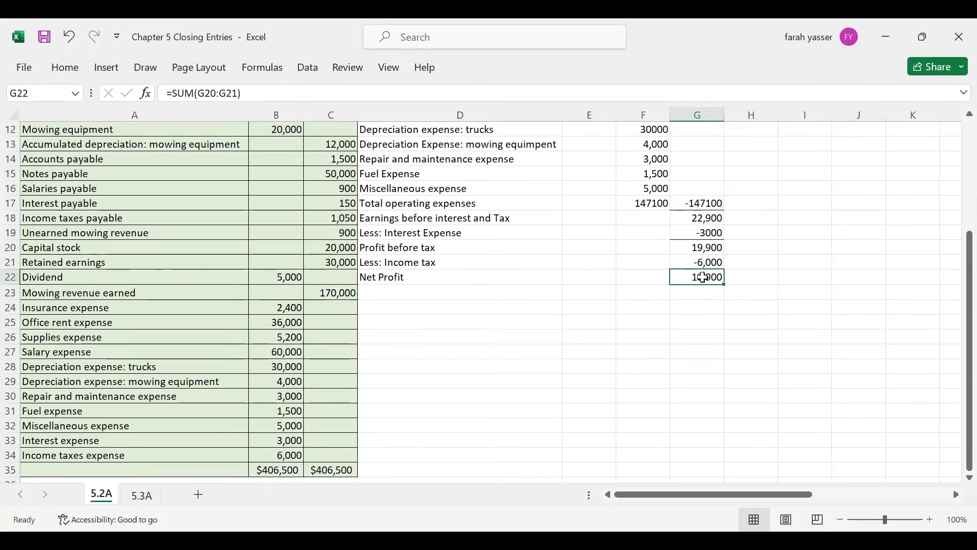
click(391, 308)
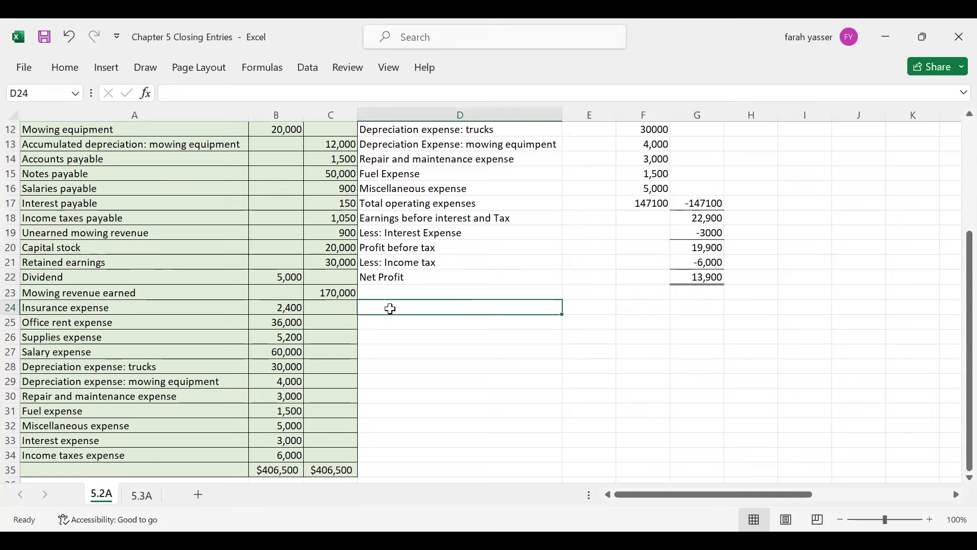
Copy the three-line income statement heading in D1:G3 and paste it below the statement, starting at D24.
drag(969, 244, 956, 117)
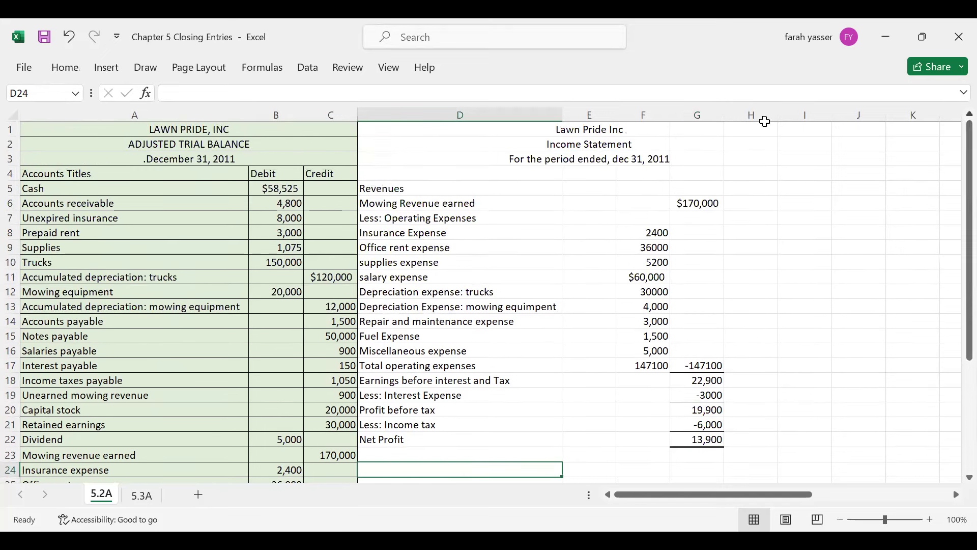
drag(601, 127, 586, 158)
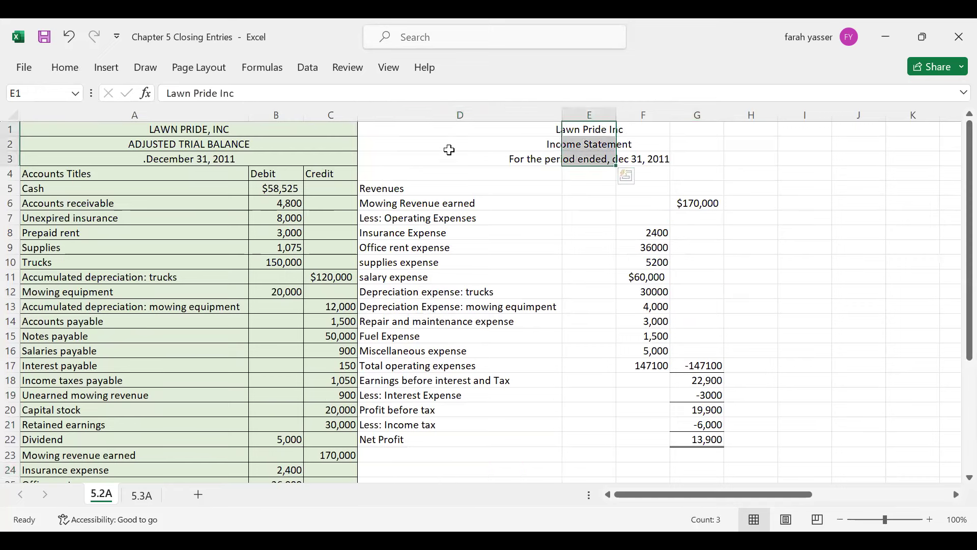
drag(447, 125, 705, 153)
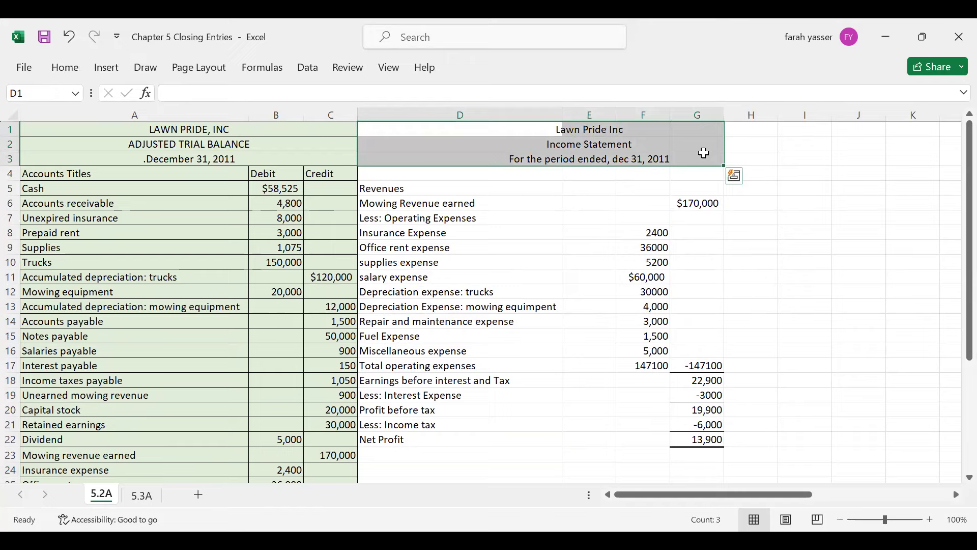
key(ctrl+c)
click(462, 466)
key(Return)
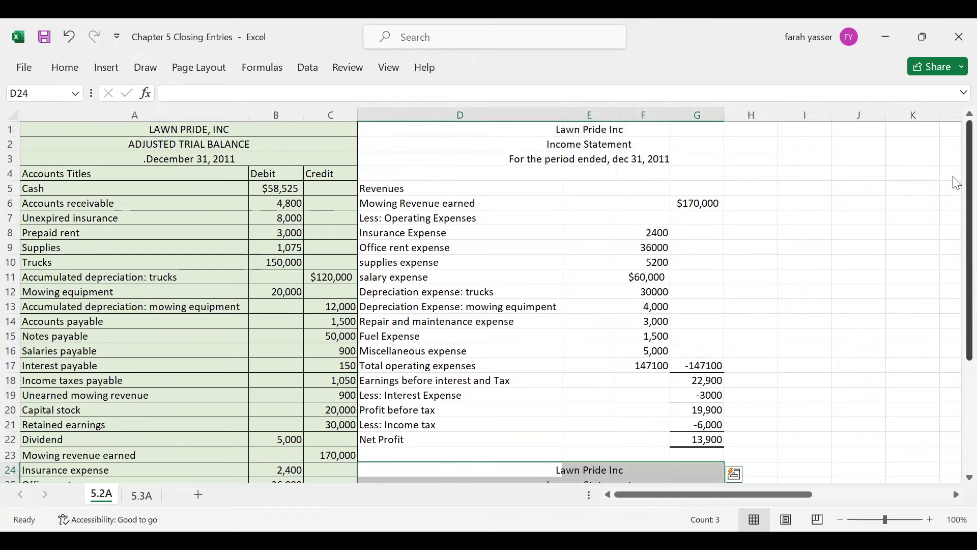
Change the title of the copied heading in E25 to "Statement of retained eanrings".
scroll(954, 255, down, 3)
click(581, 353)
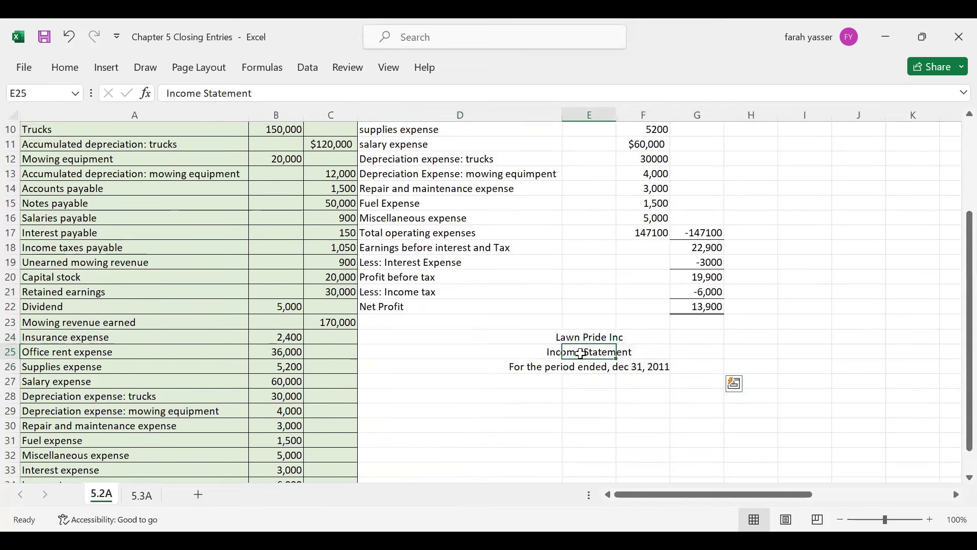
double_click(181, 93)
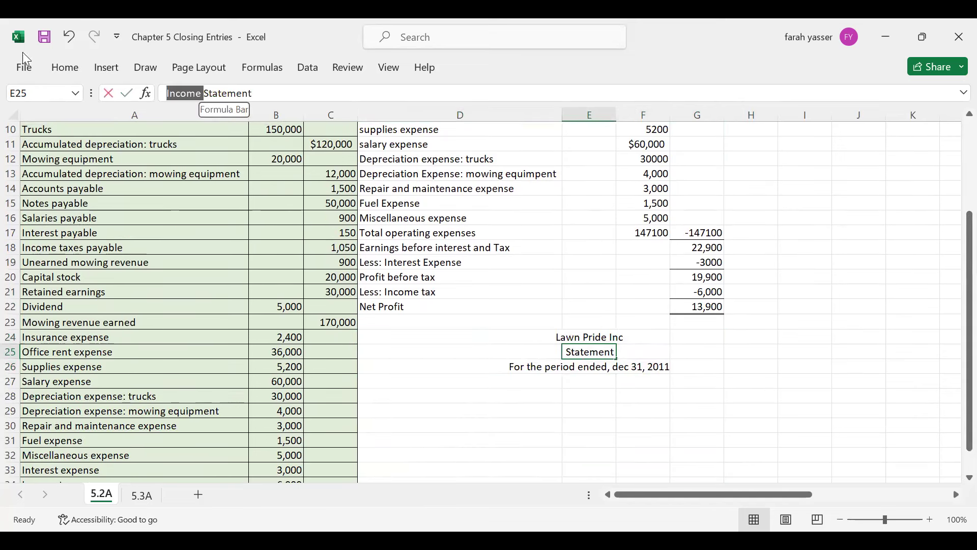
key(BackSpace)
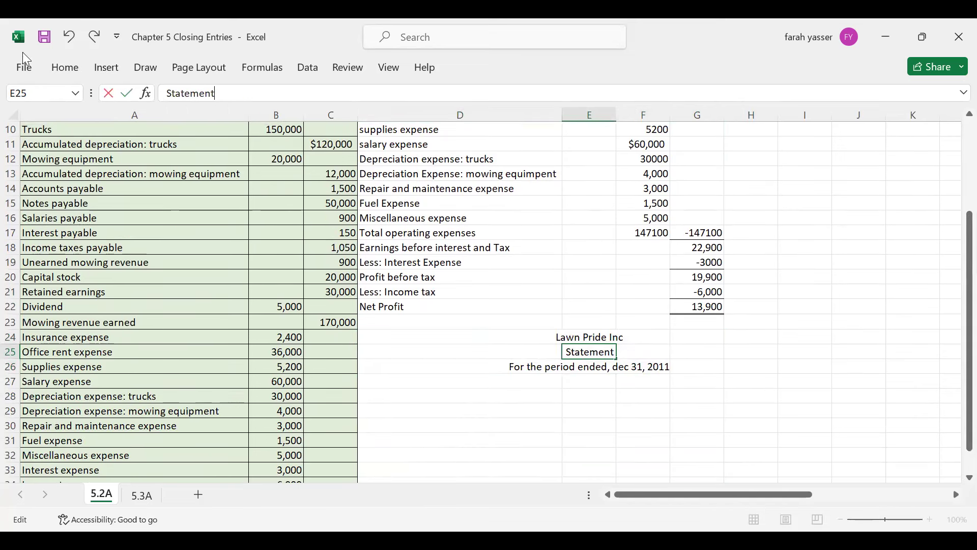
text(of ret)
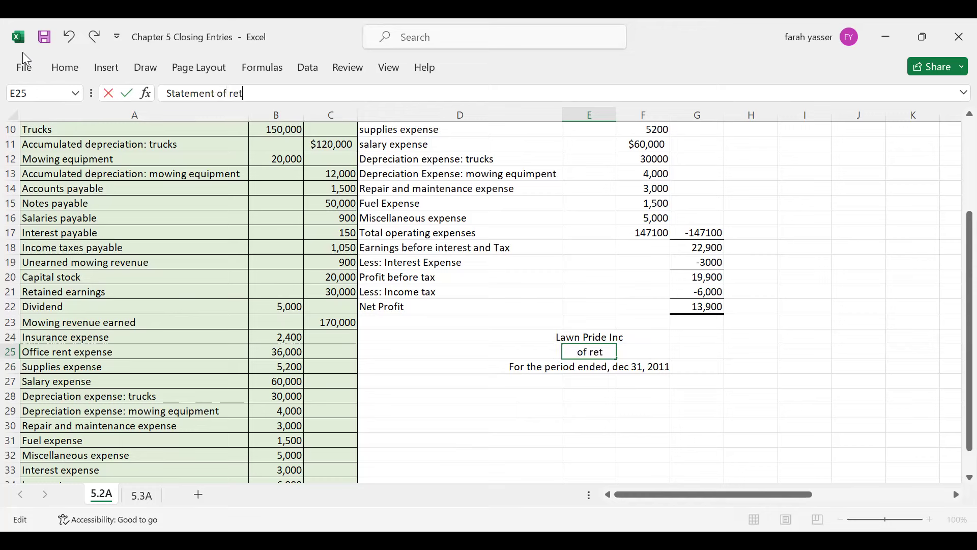
text(ained eanrings)
key(Return)
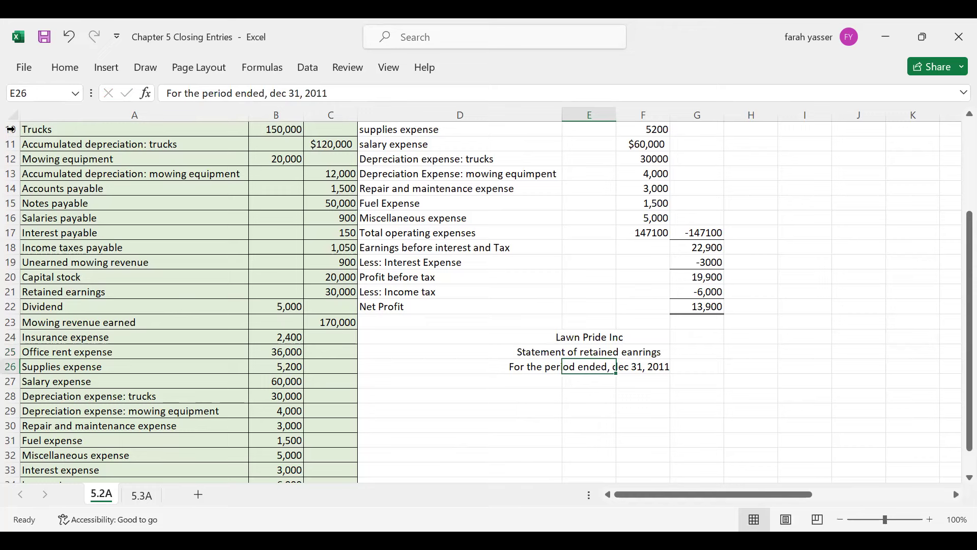
Enter the label "RE (OPENING BALANCE)" in D27 as the first line of the retained earnings statement.
click(385, 378)
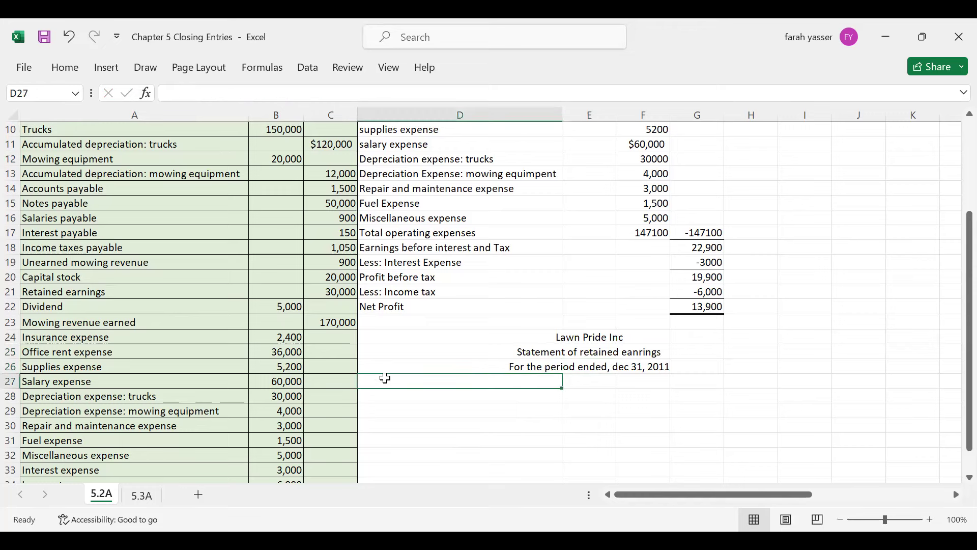
text(RE (OPENING )
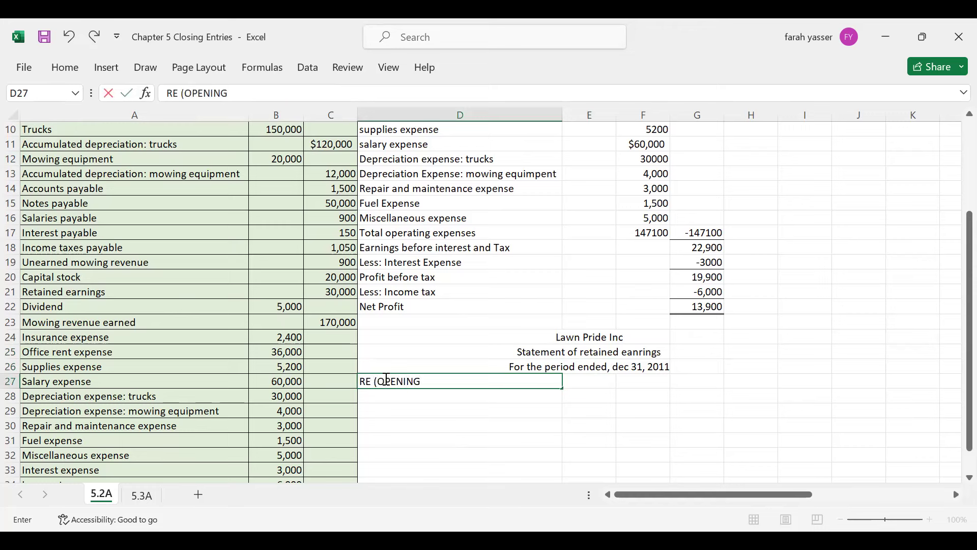
text(BALANCE)
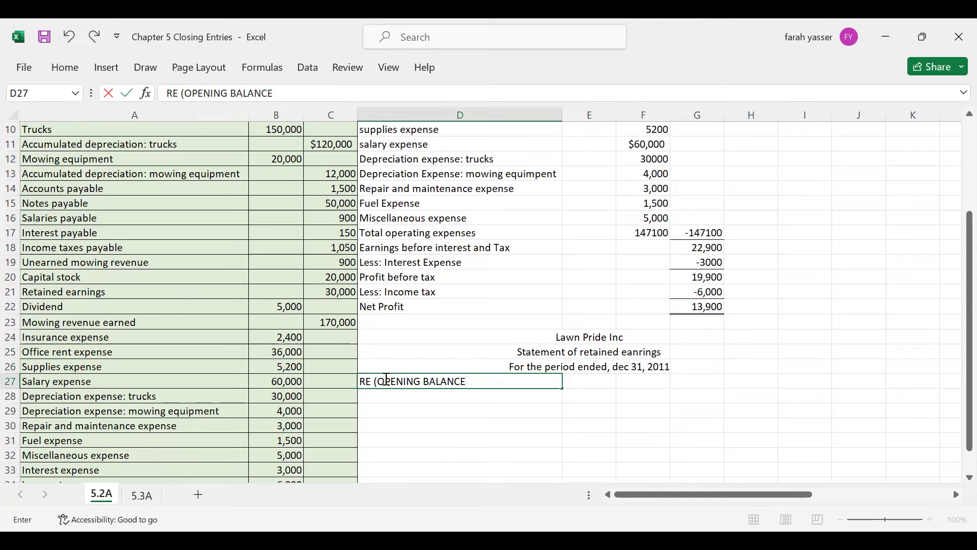
key(Return)
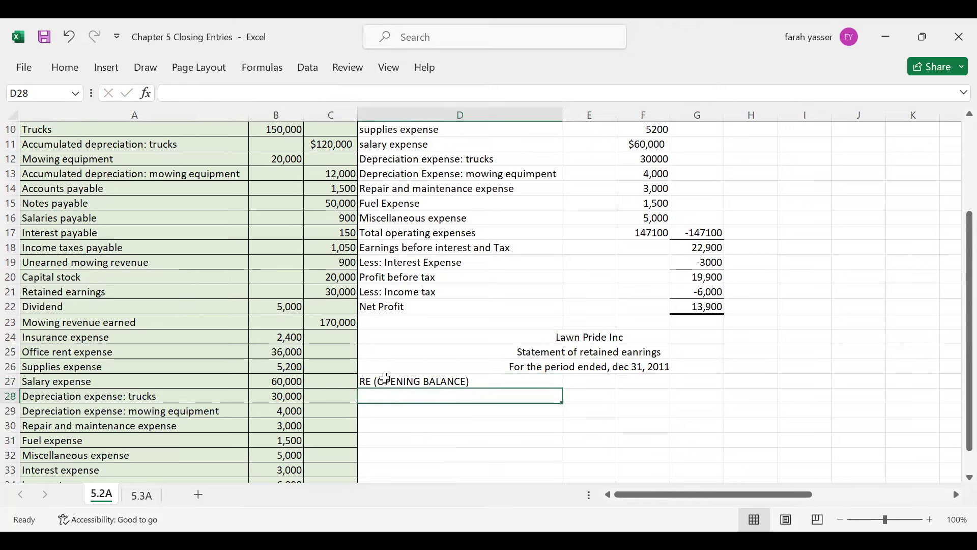
Enter the label "ADD: PROFIT" in D28, correcting its spelling.
text(ADD: PRFIT)
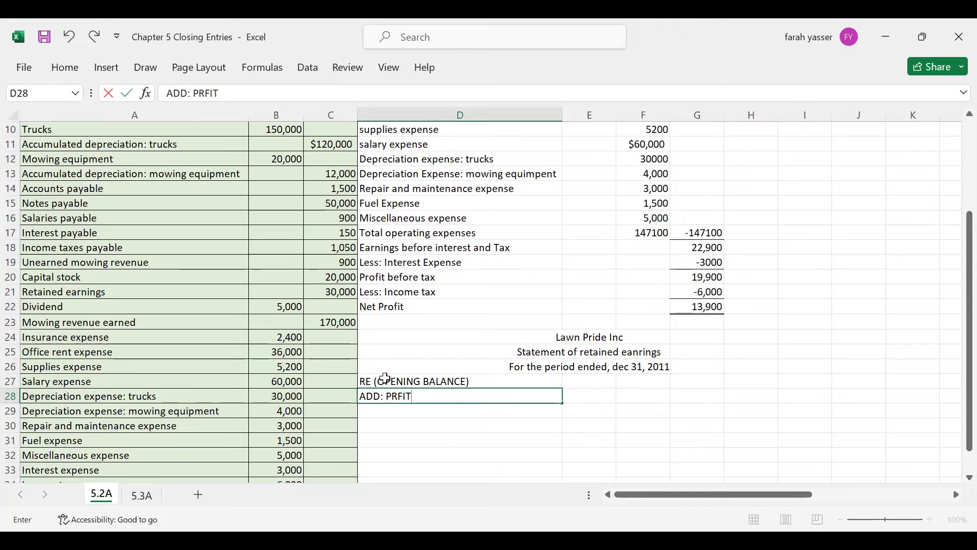
key(Return)
click(411, 396)
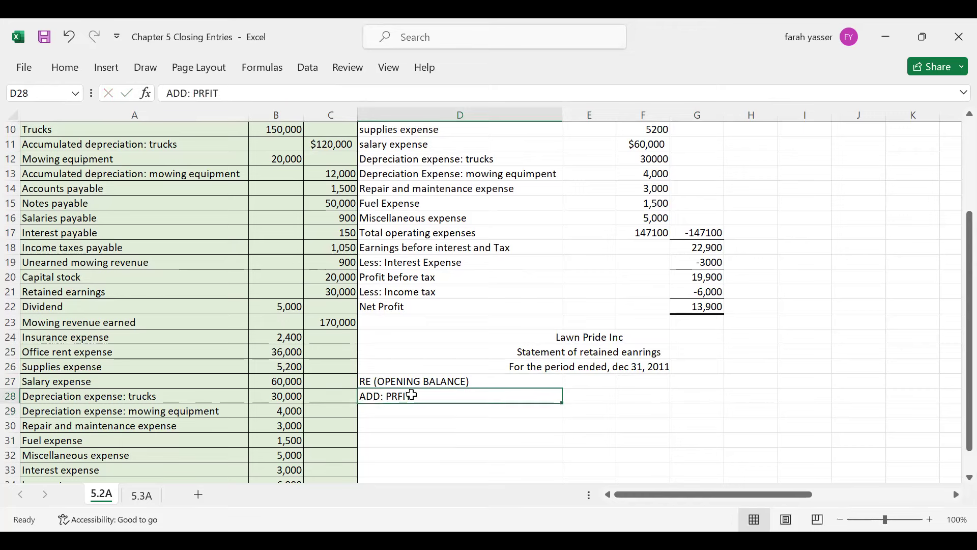
click(204, 95)
text(O)
key(BackSpace)
text(O)
key(Return)
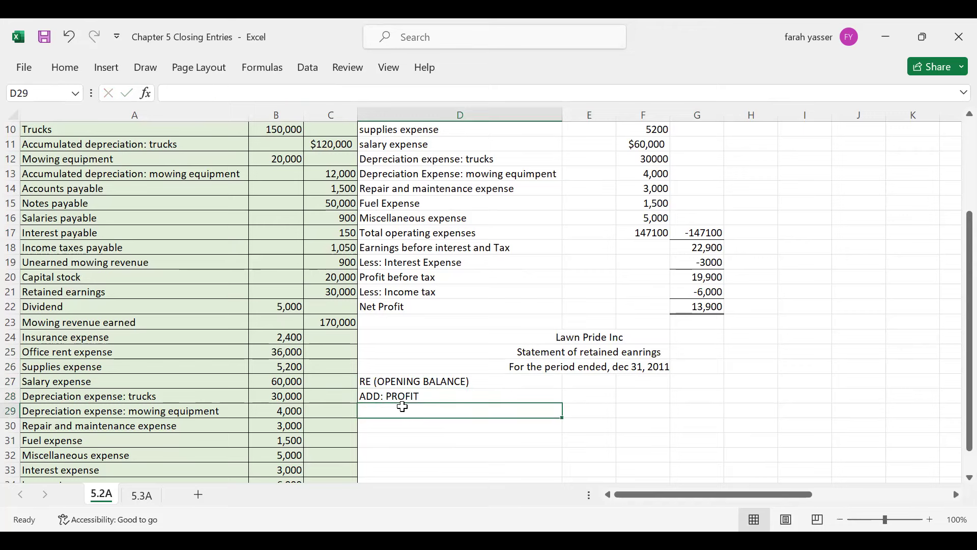
Enter the labels "LESS: DIVIDENDS" in D29 and "RE (CLOSING BALANCE)" in D30.
text(LESS: DIVIDENDS)
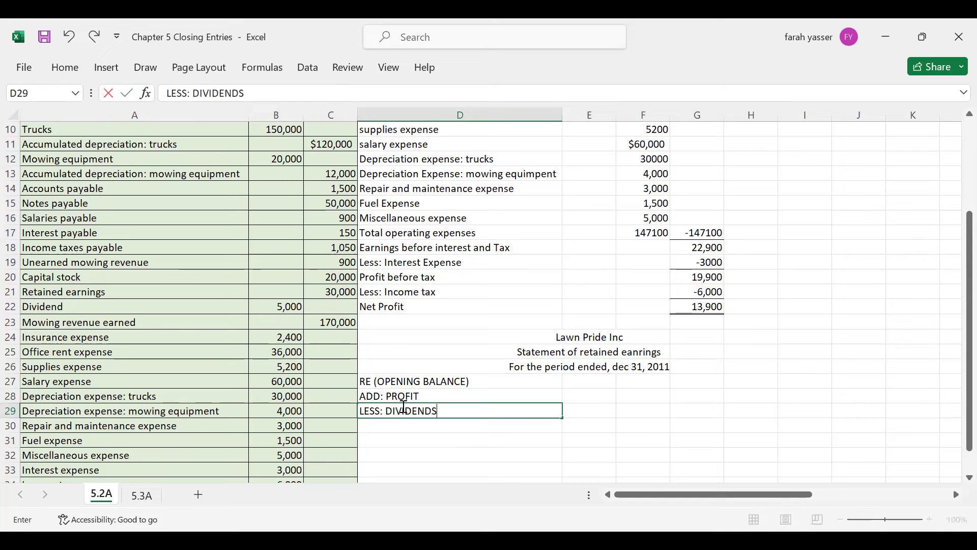
key(Return)
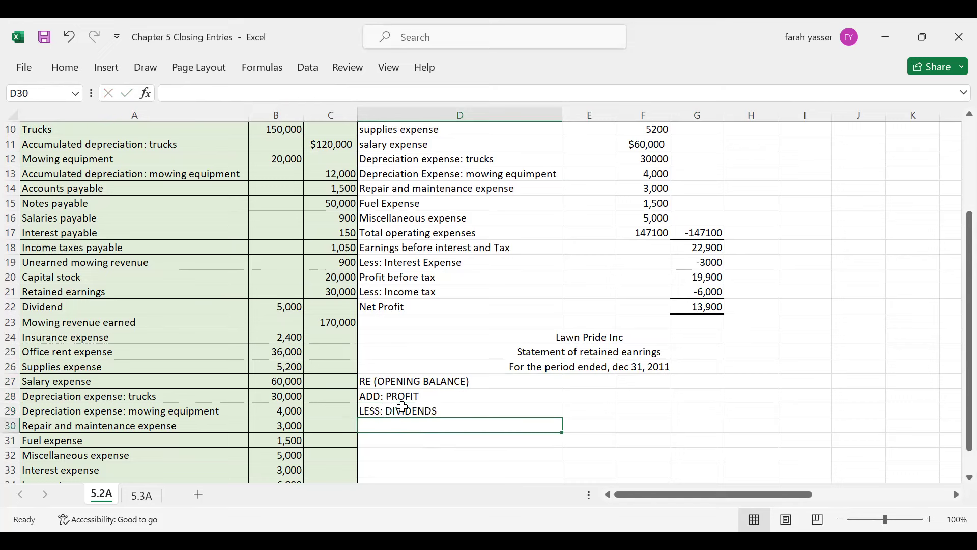
text(RE)
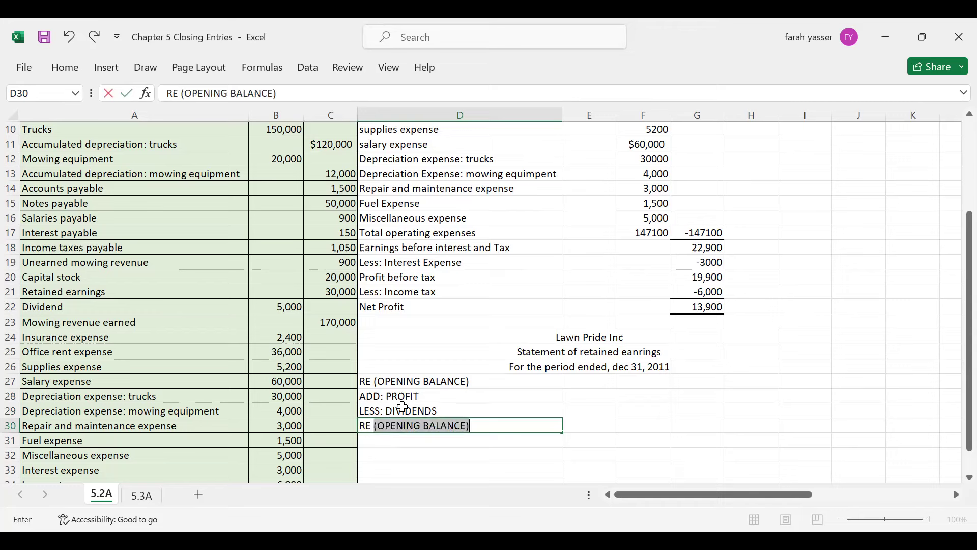
click(422, 426)
drag(422, 425, 379, 426)
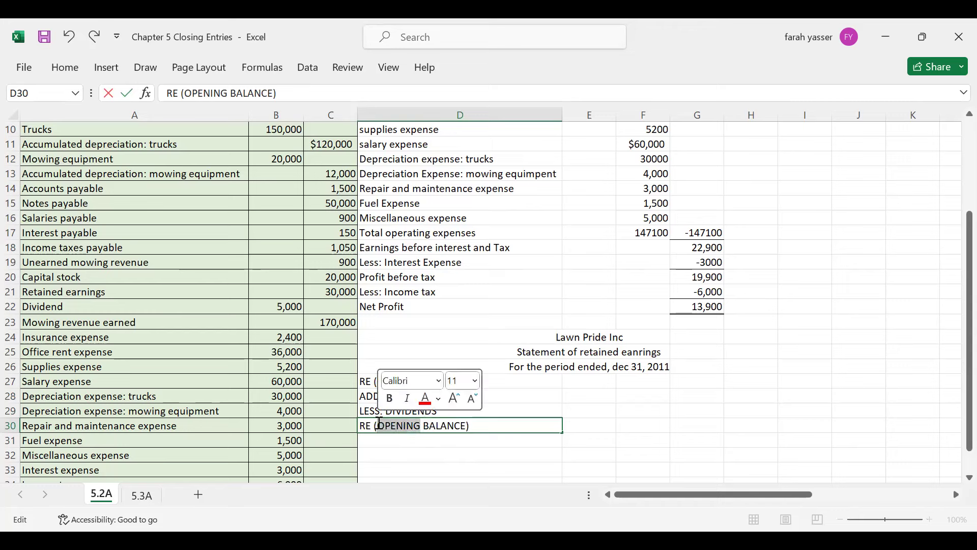
text(CLOSING)
key(Return)
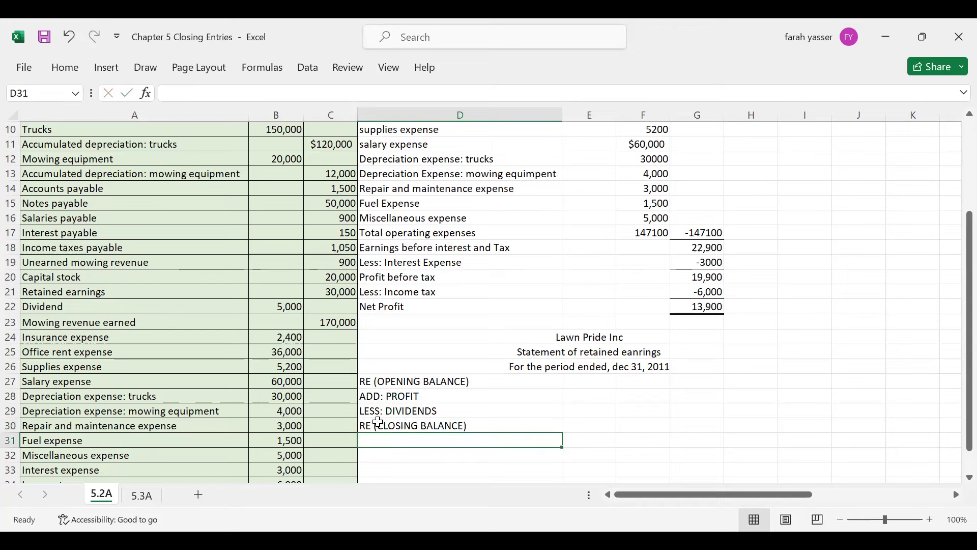
Enter the opening retained earnings balance of $30000 from the trial balance in F27.
click(651, 382)
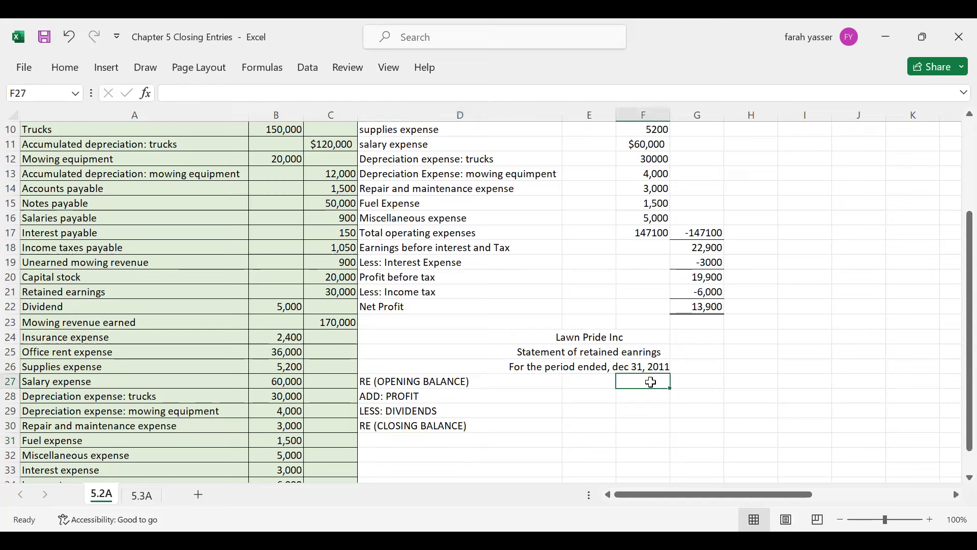
text($)
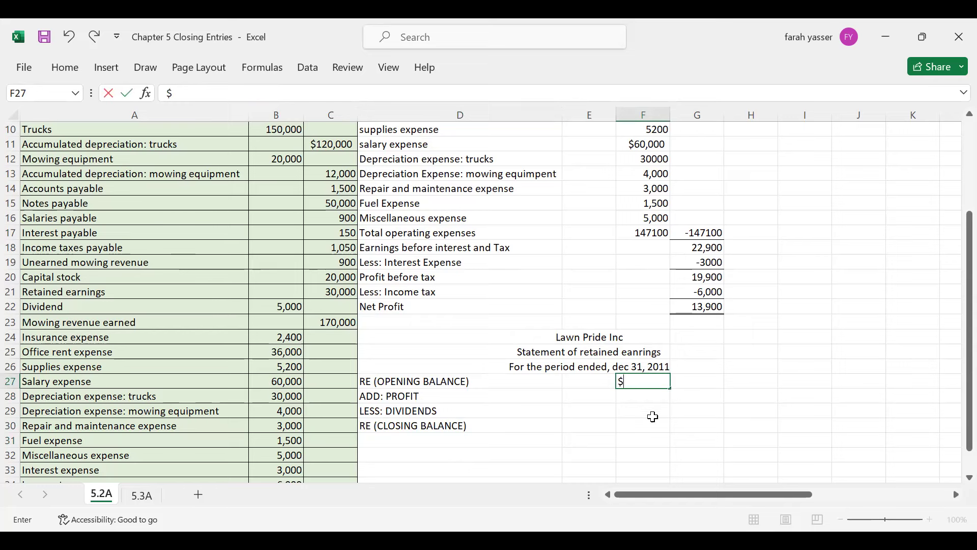
text(30000)
key(Return)
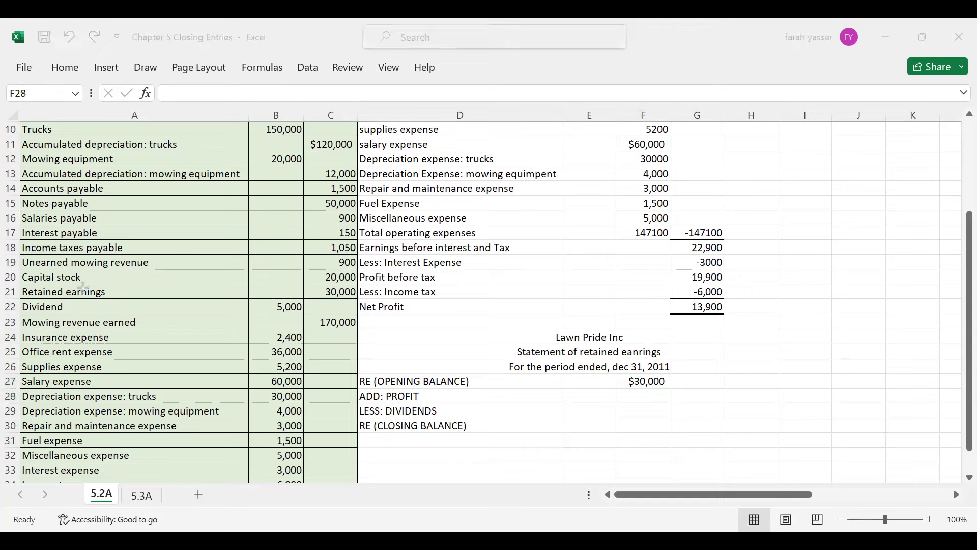
mouse_move(345, 296)
mouse_down()
mouse_move(440, 364)
mouse_move(559, 385)
mouse_move(622, 379)
mouse_up()
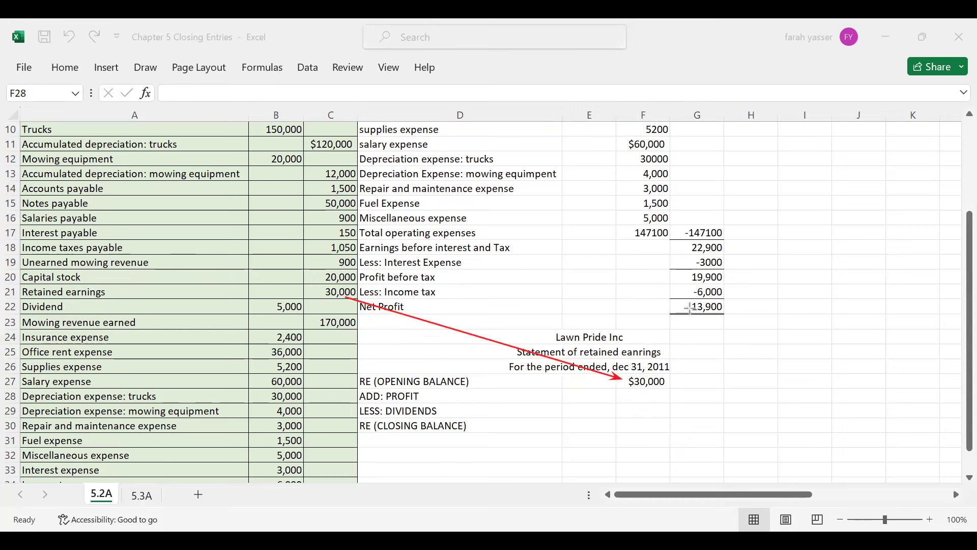
Enter the net profit from the income statement, +13900, in F28.
mouse_move(691, 308)
mouse_down()
mouse_move(667, 399)
mouse_move(671, 392)
mouse_up()
click(643, 398)
text(+)
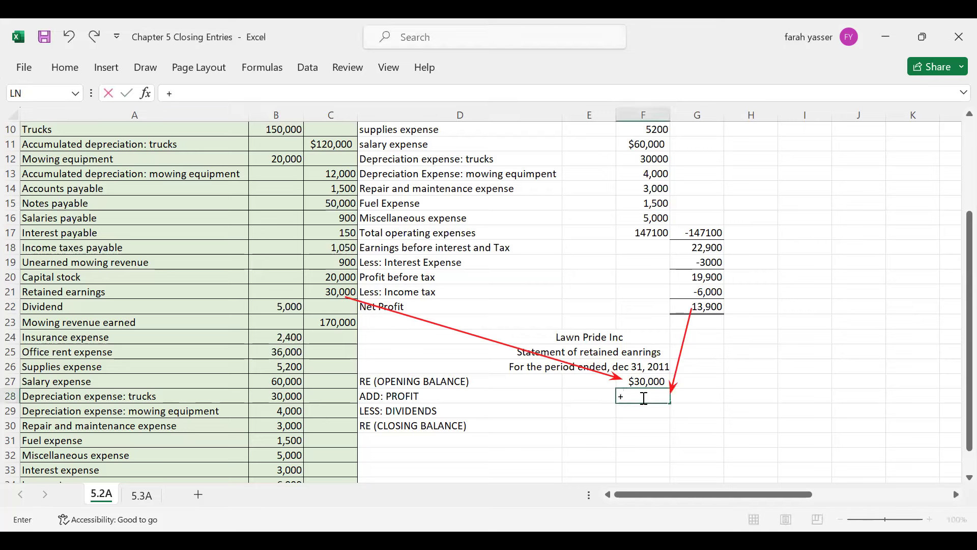
text(13900)
key(Return)
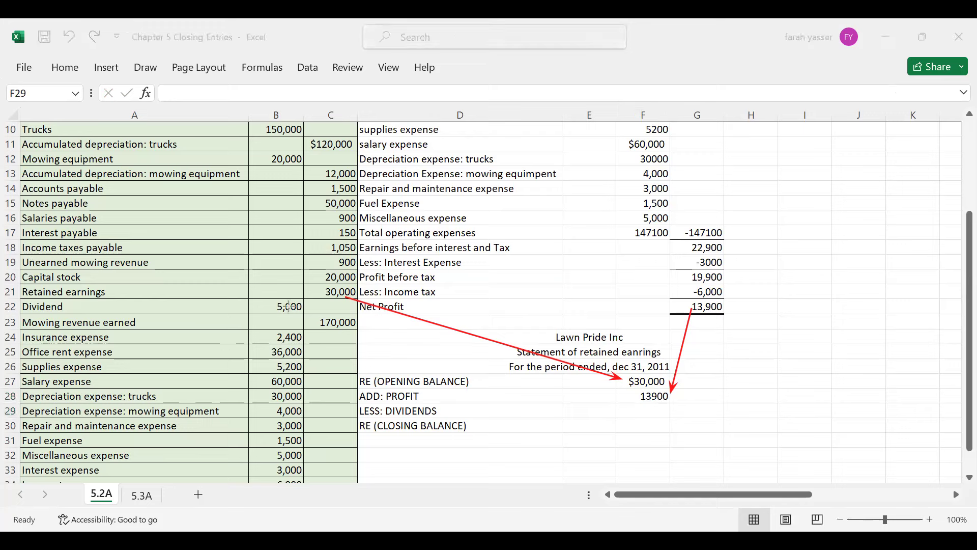
Enter the trial balance dividend as a deduction of -5000 in F29.
drag(299, 312, 624, 408)
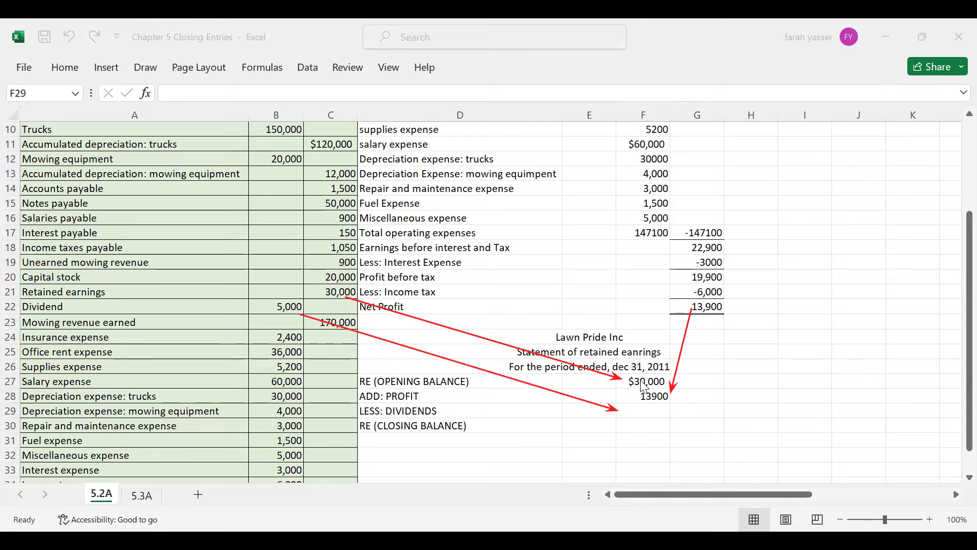
click(644, 410)
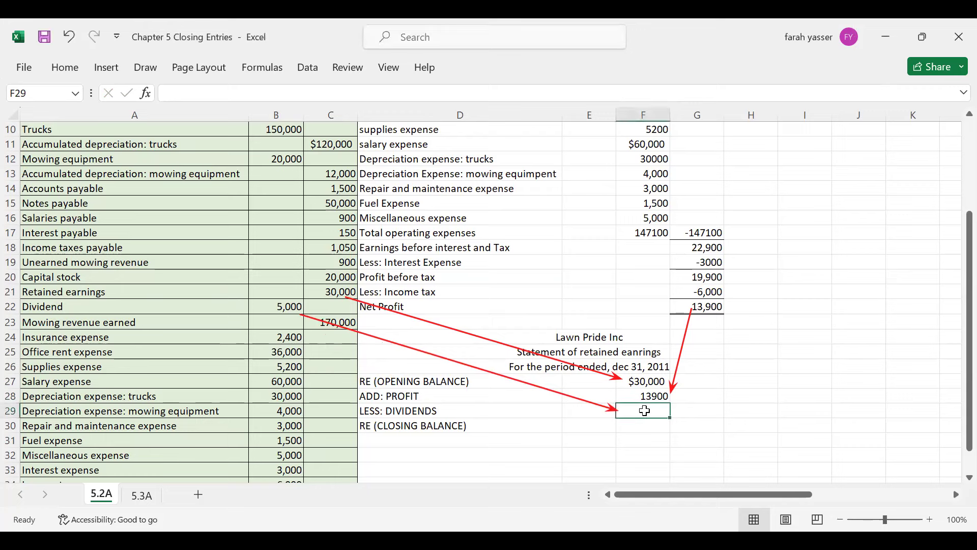
text(-5000)
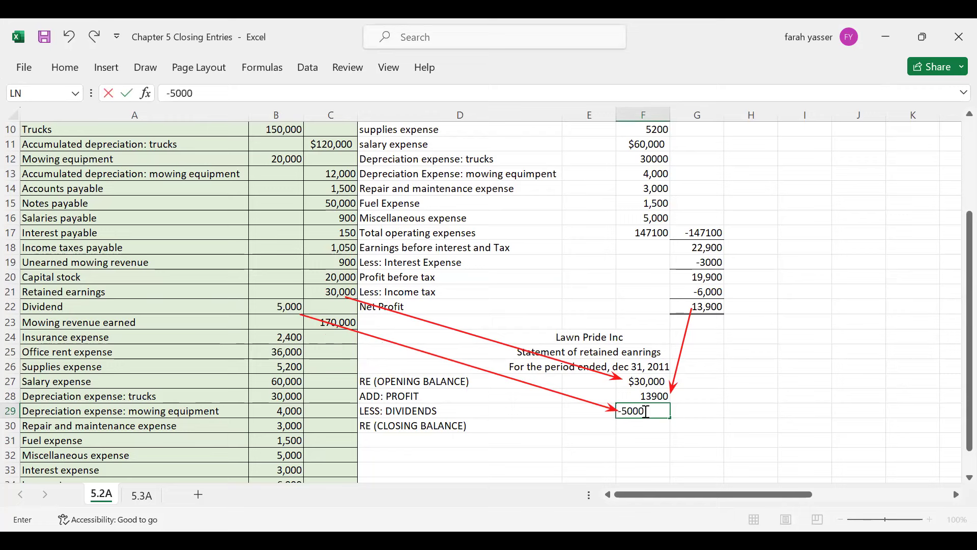
key(Return)
Sum F27:F29 with AutoSum, placing the closing retained earnings balance in F30.
drag(640, 385, 646, 425)
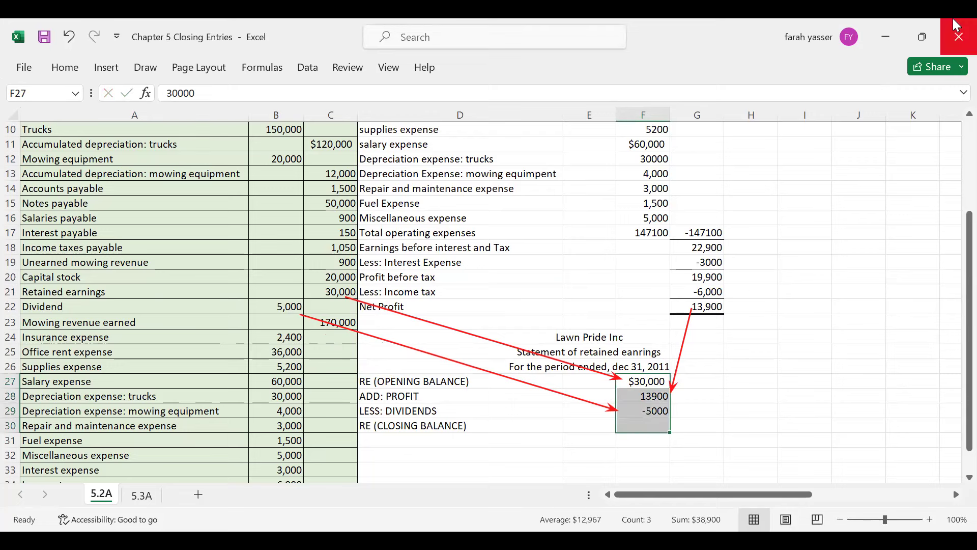
click(74, 71)
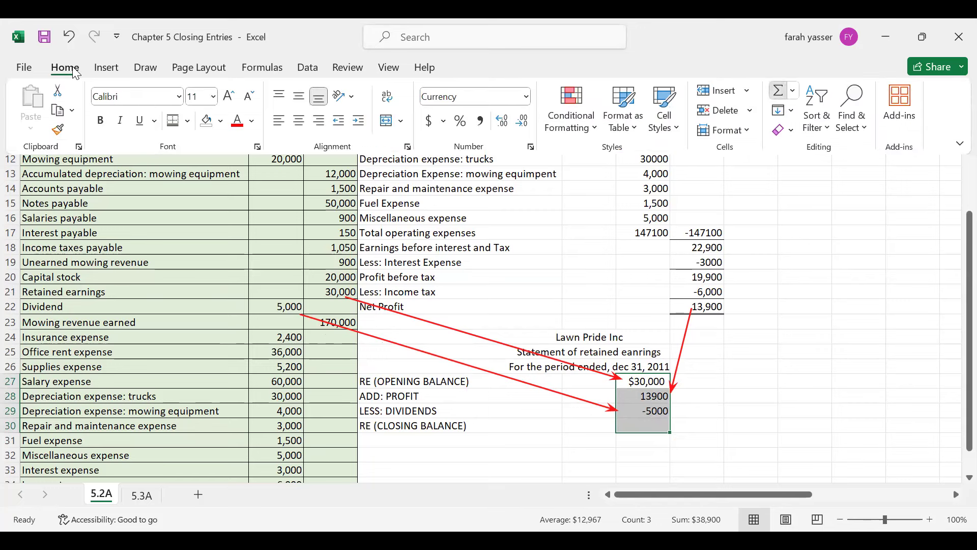
key(alt+equal)
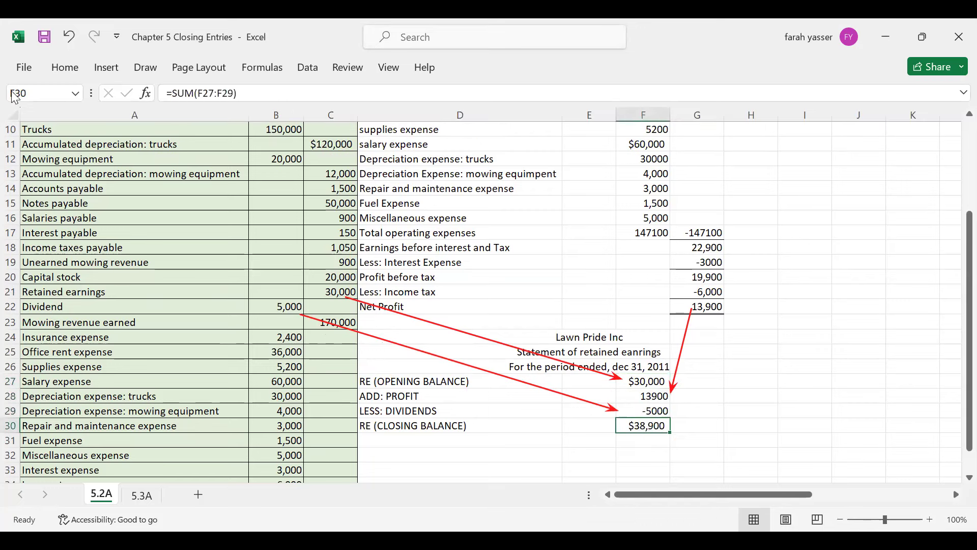
Apply a Top and Double Bottom Border to the closing balance in F30.
click(63, 72)
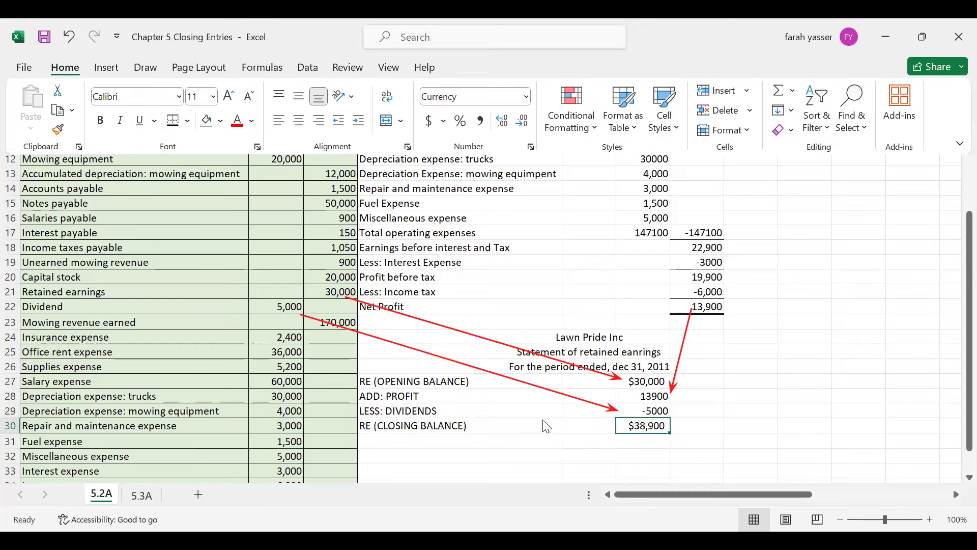
click(948, 365)
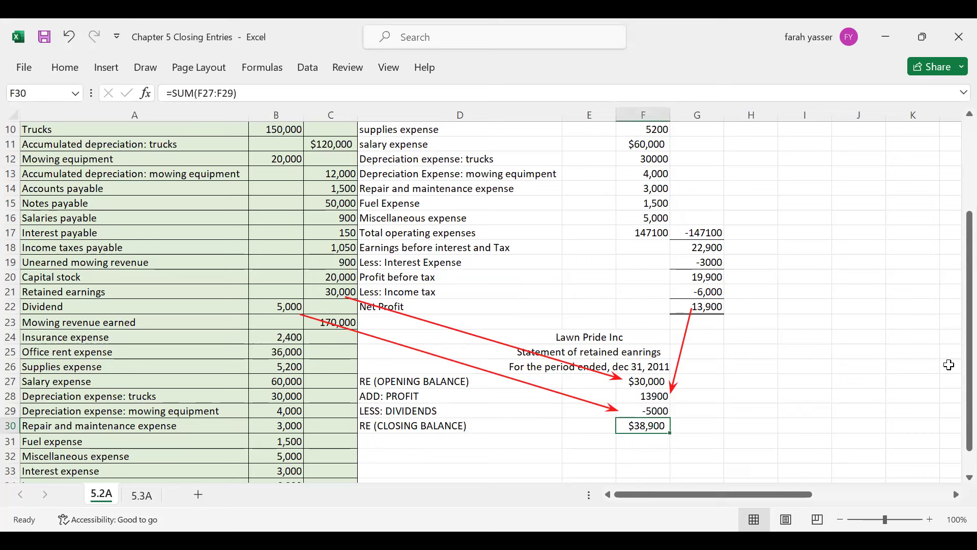
key(Escape)
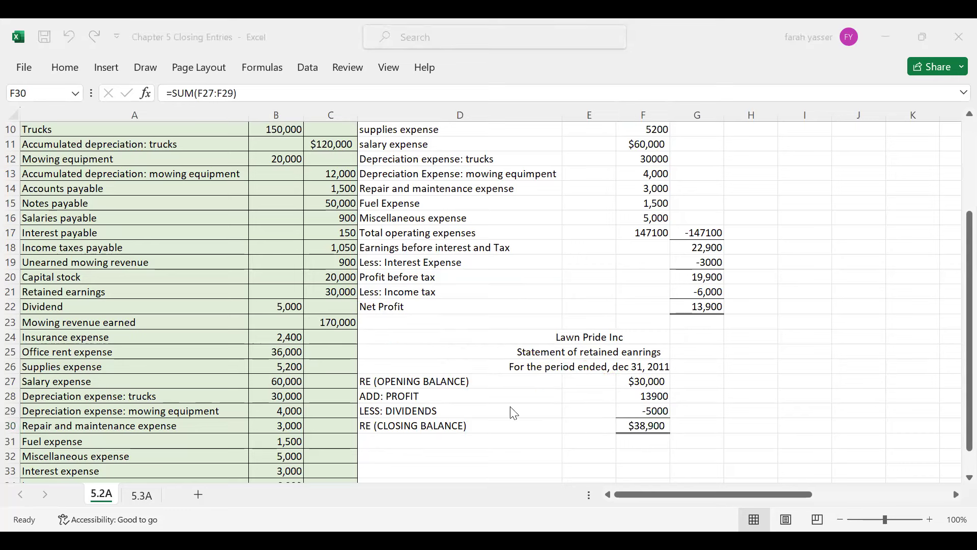
Copy the three-line heading in D24:G26 and paste it below the retained earnings statement, starting at D32.
drag(535, 338, 701, 362)
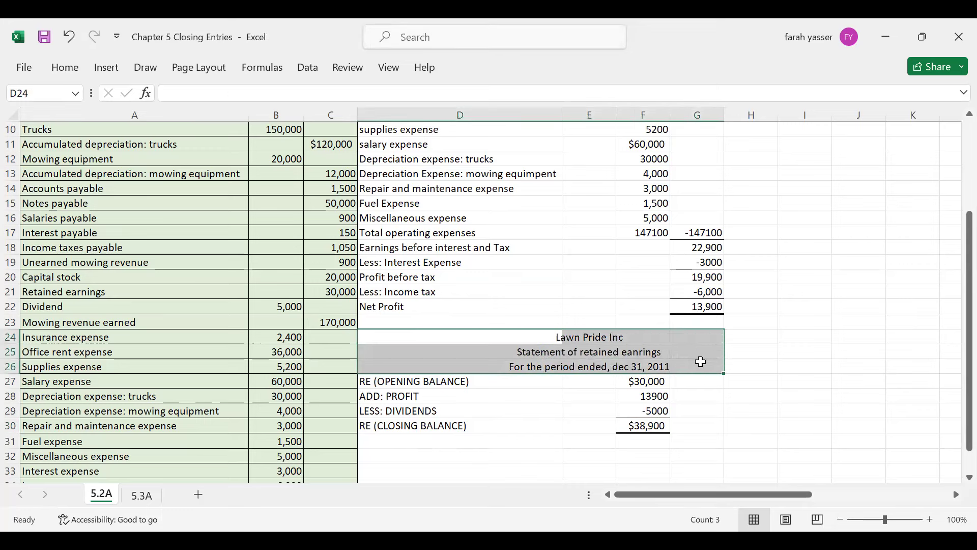
key(ctrl+c)
click(434, 456)
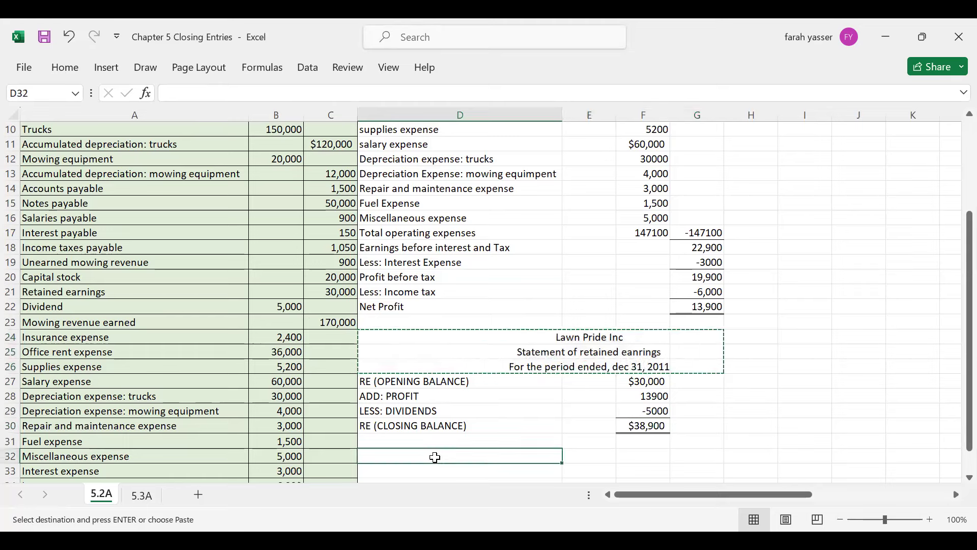
key(Return)
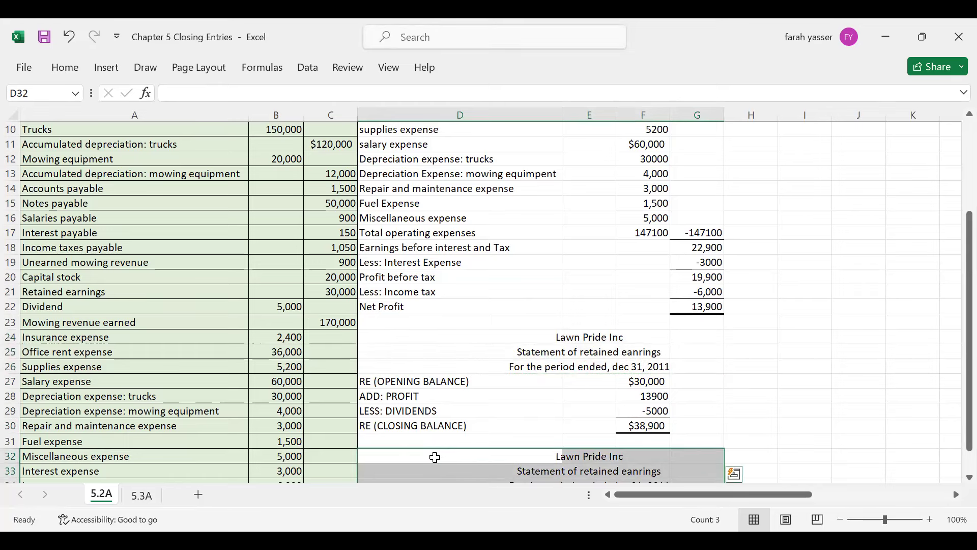
Change the title of the copied heading in E33 to "Statement of Financial Position".
scroll(435, 457, down, 3)
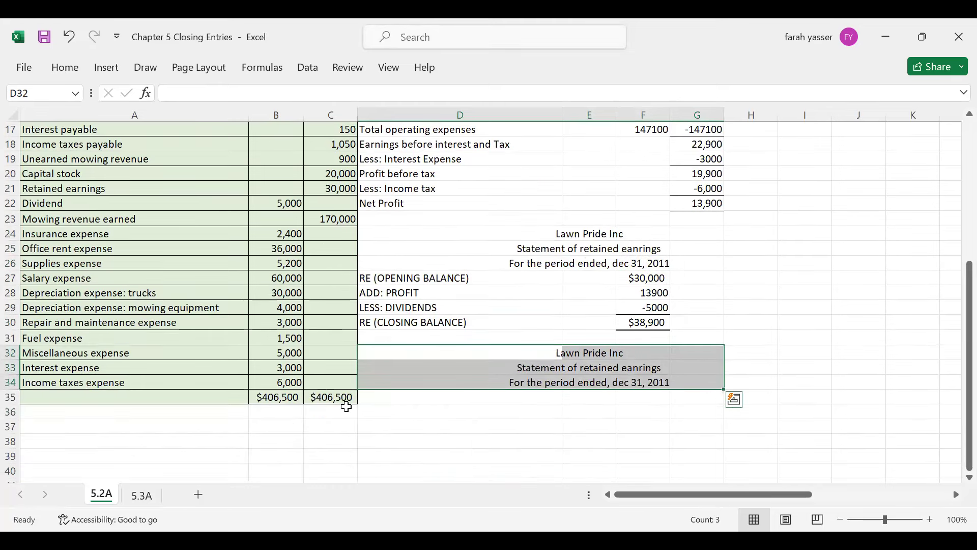
click(528, 371)
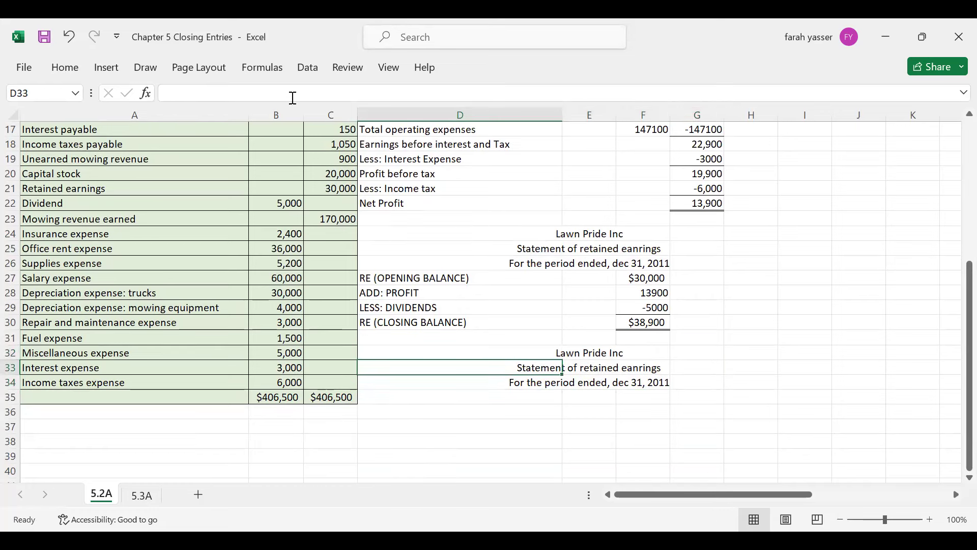
click(599, 368)
drag(311, 93, 232, 93)
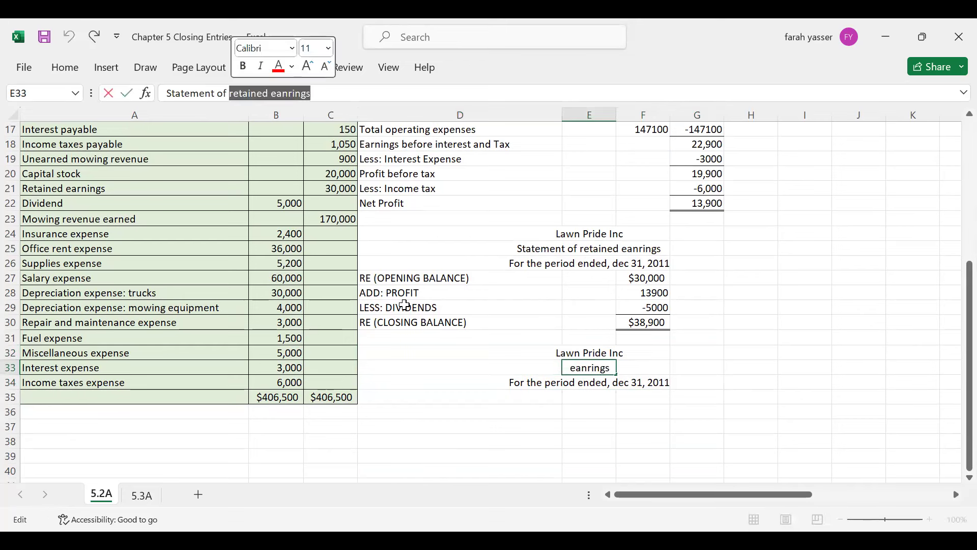
text(Financial)
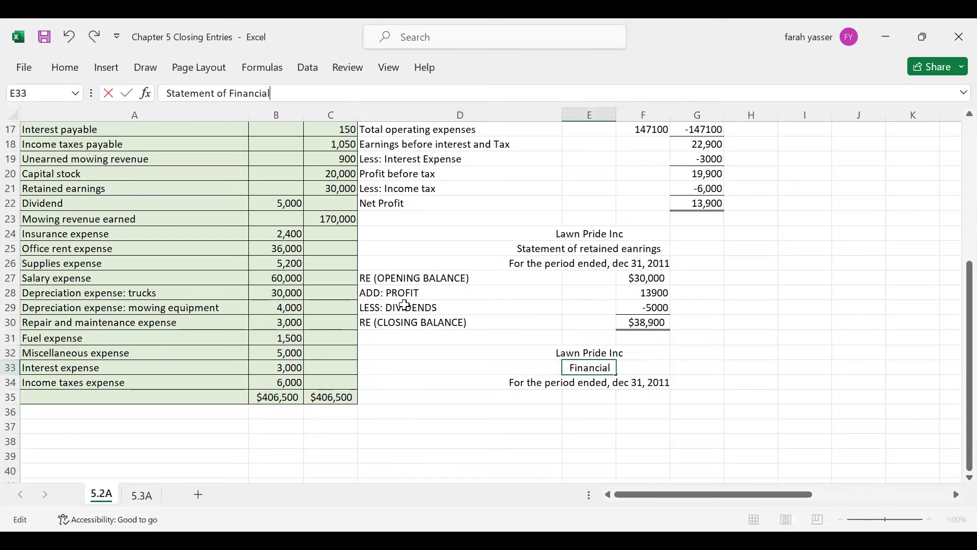
text( Position)
key(Return)
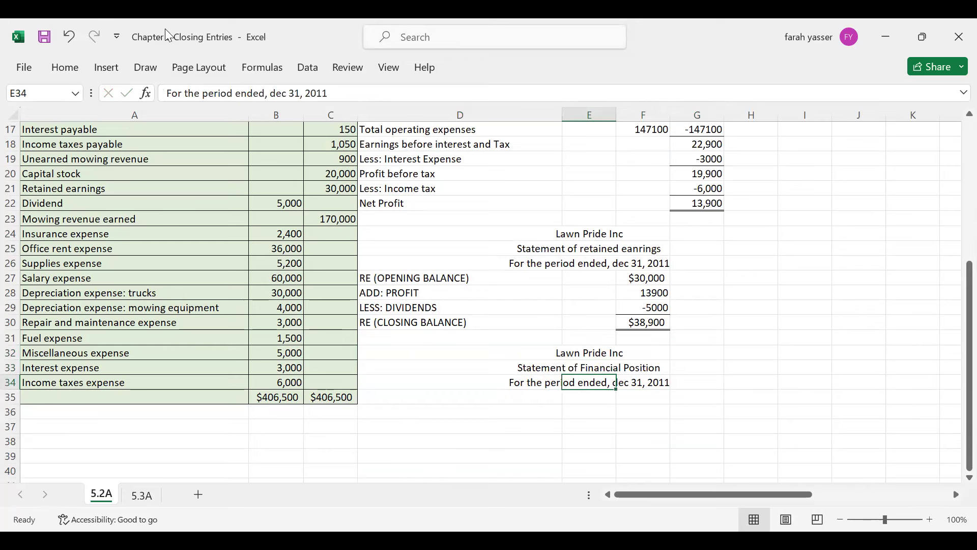
Change the date line of the financial position heading in E34 to "As on Dec 31, 2011".
drag(275, 93, 203, 93)
drag(165, 28, 114, 90)
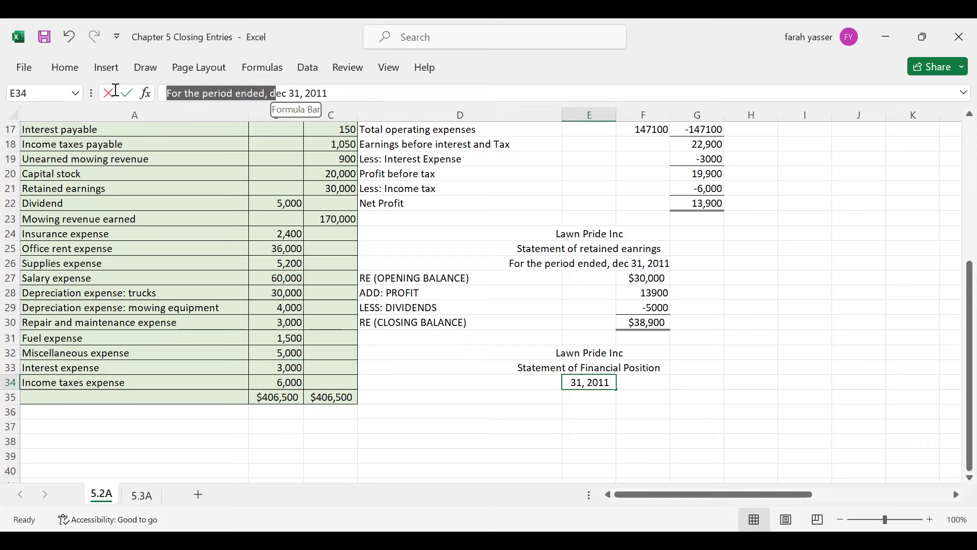
text(As on )
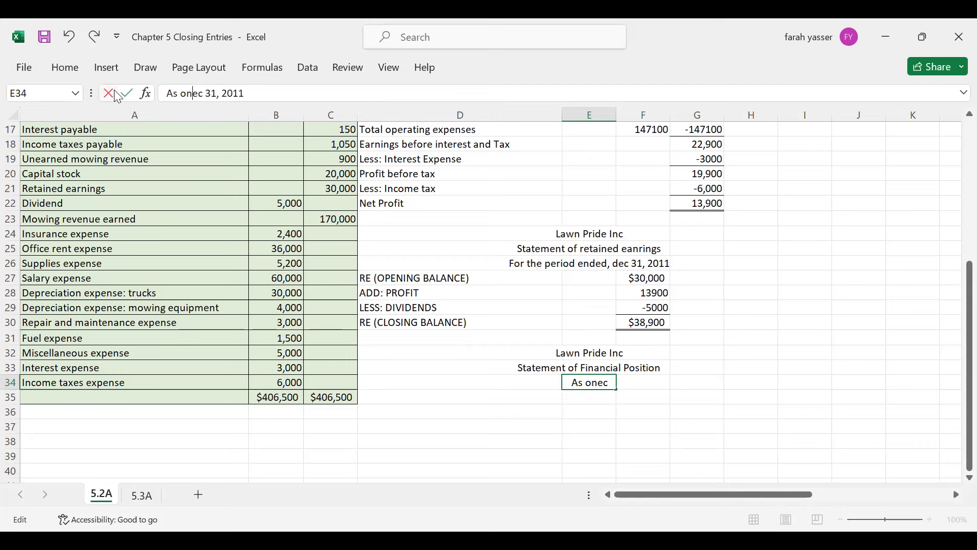
text(D)
key(Return)
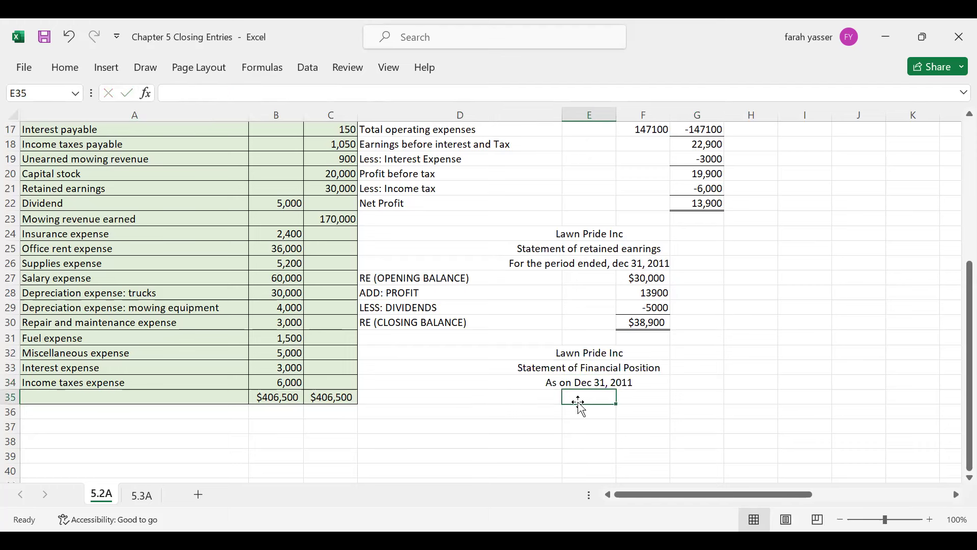
Enter the column headings "ASSETS" in D35 and "LIABILITIES AND OE" in F35.
click(402, 397)
text(ASSETS)
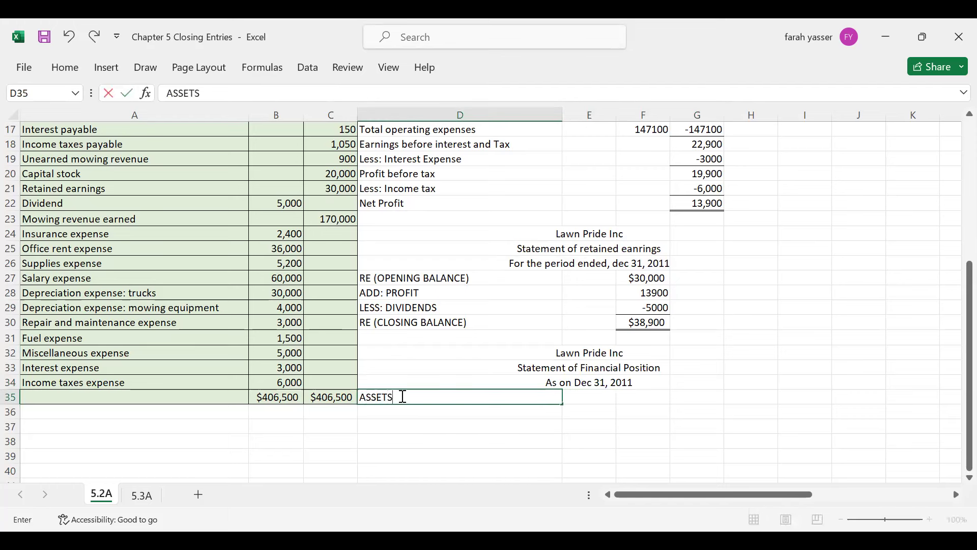
key(Tab)
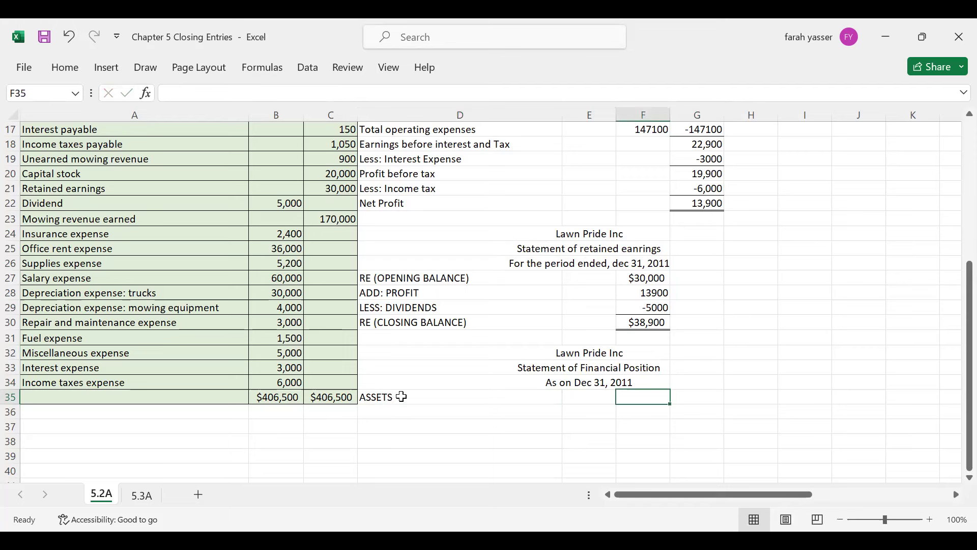
text(LIABILITIES AND)
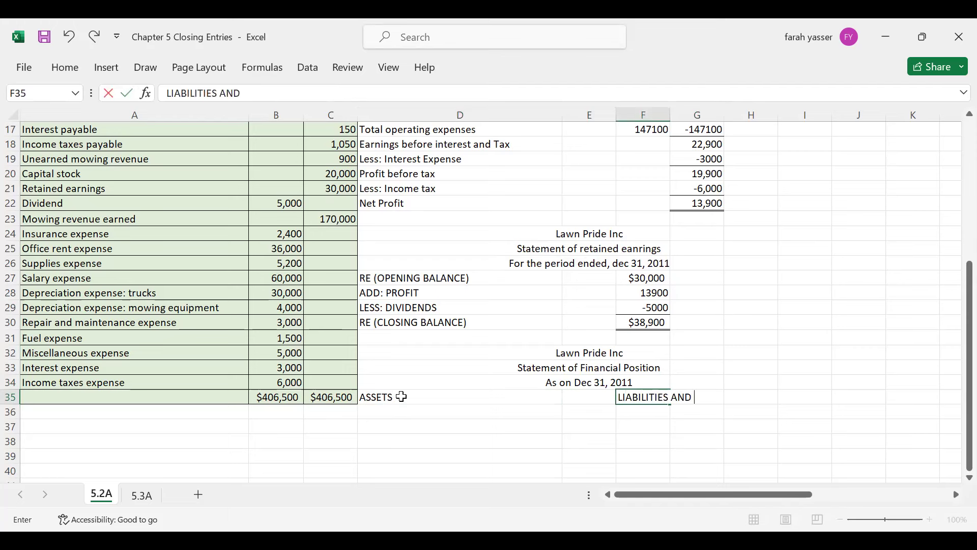
text( OE)
key(Return)
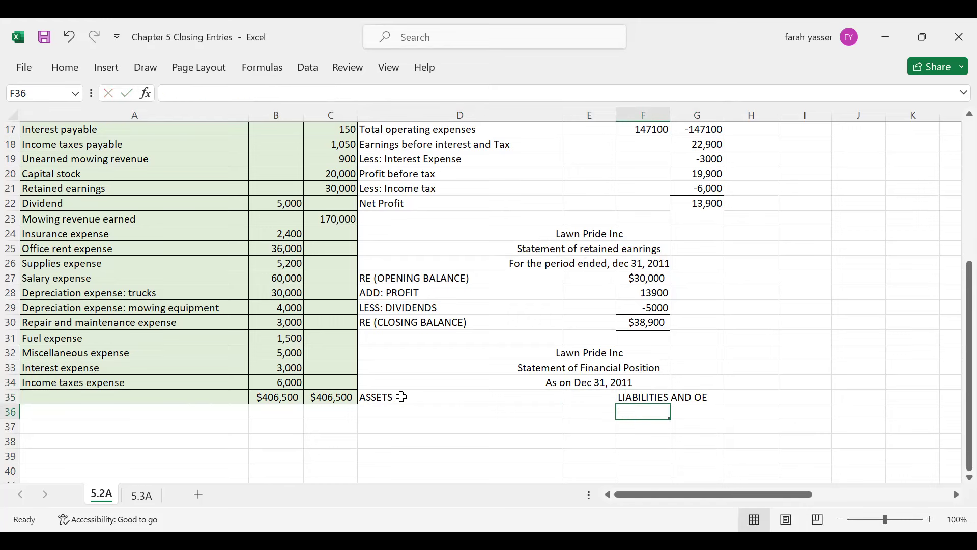
Copy the asset accounts and debit amounts in A5:B13, Cash through Accumulated depreciation: mowing equipment, and paste them at D36.
scroll(402, 397, up, 5)
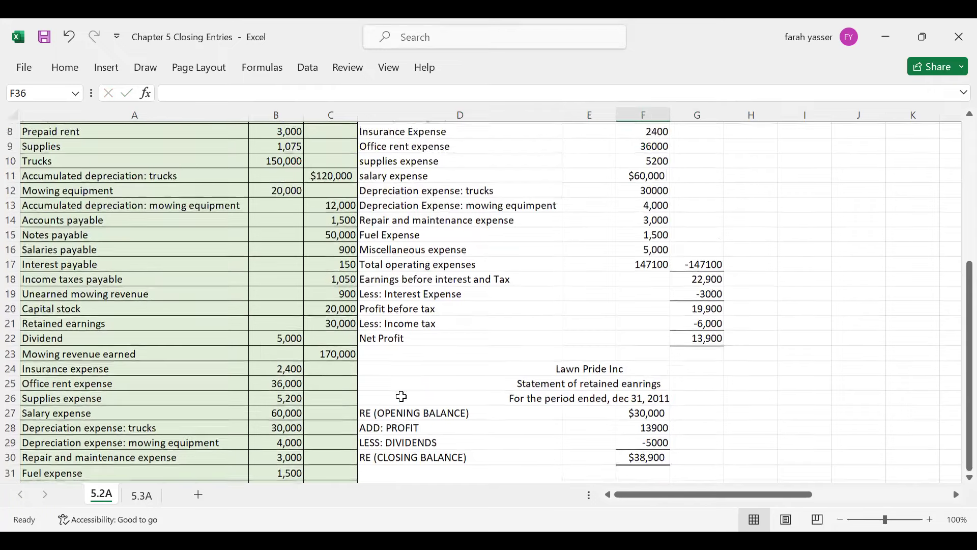
scroll(401, 396, up, 1)
scroll(401, 397, down, 2)
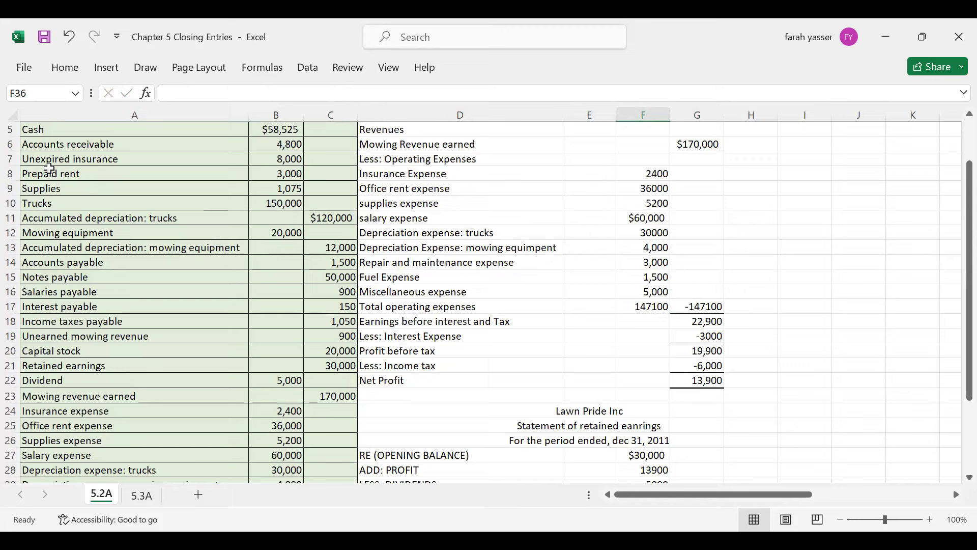
drag(65, 135, 287, 248)
key(ctrl+c)
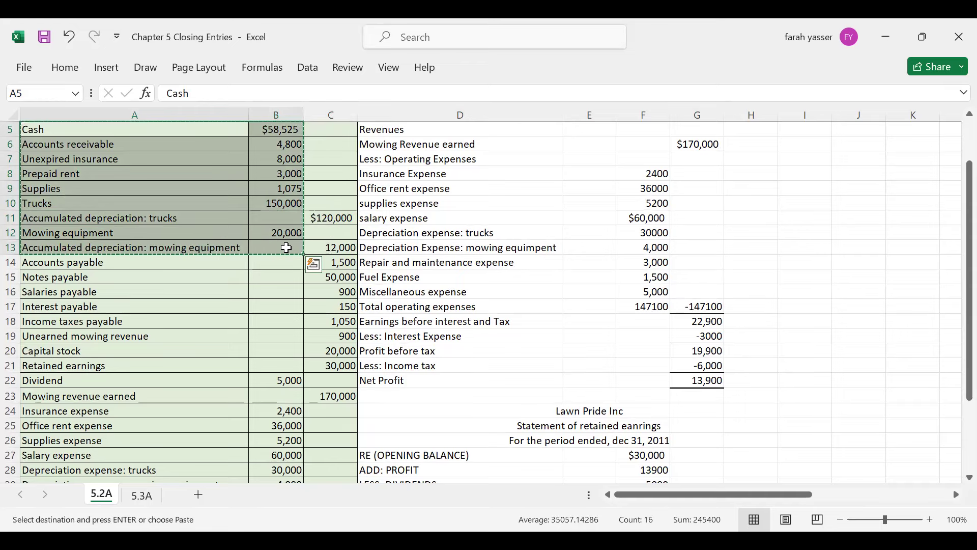
scroll(286, 248, down, 5)
scroll(286, 248, down, 2)
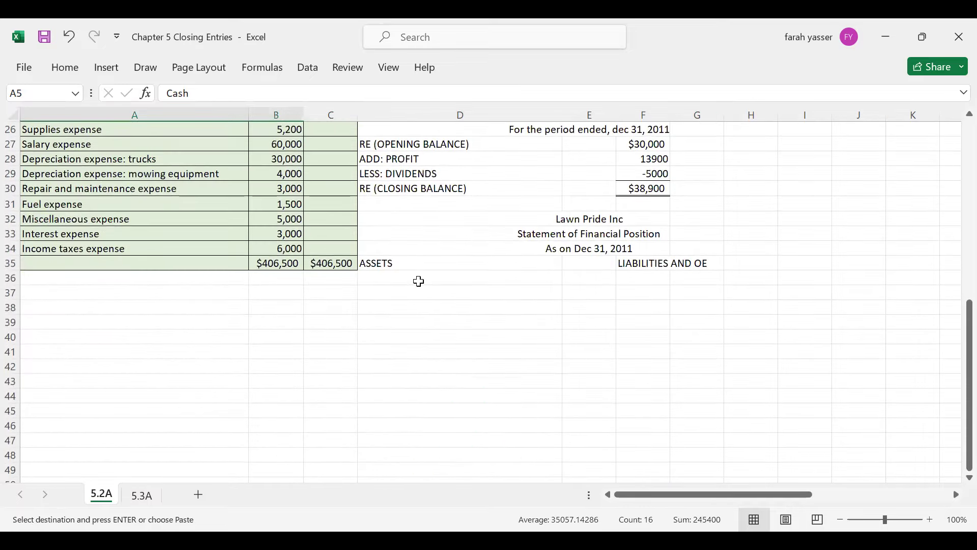
click(418, 281)
key(Return)
Remove the fill color from the pasted asset list in D36:E44, keeping Cash in D36.
drag(418, 281, 581, 402)
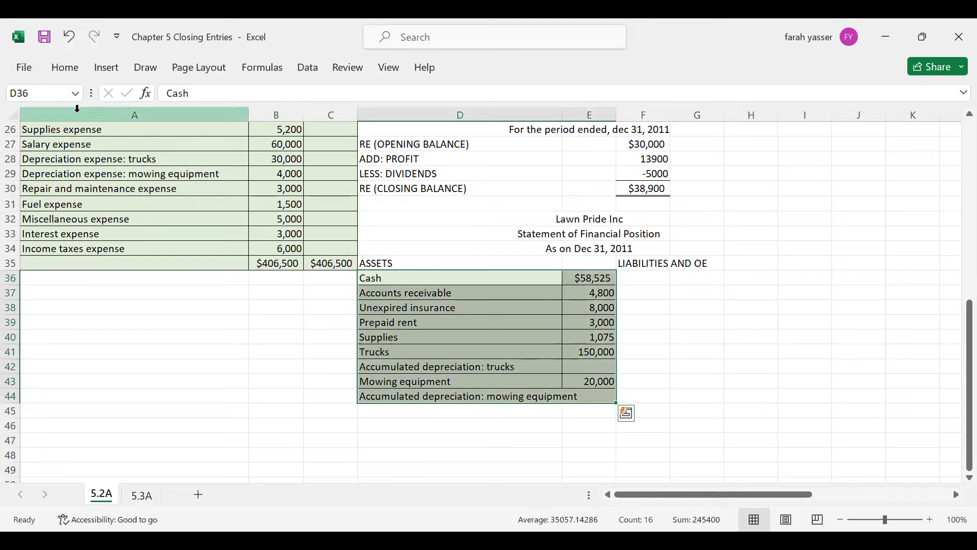
click(76, 72)
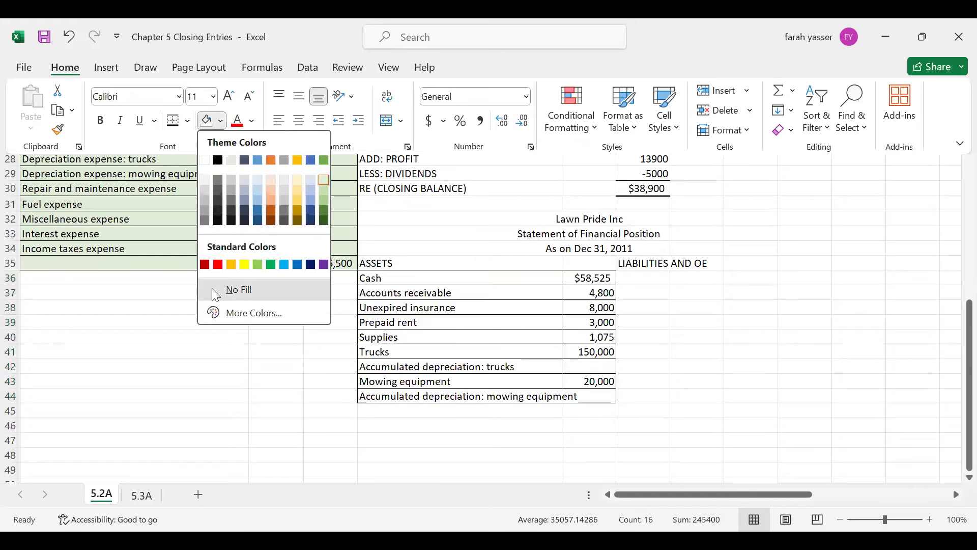
click(425, 280)
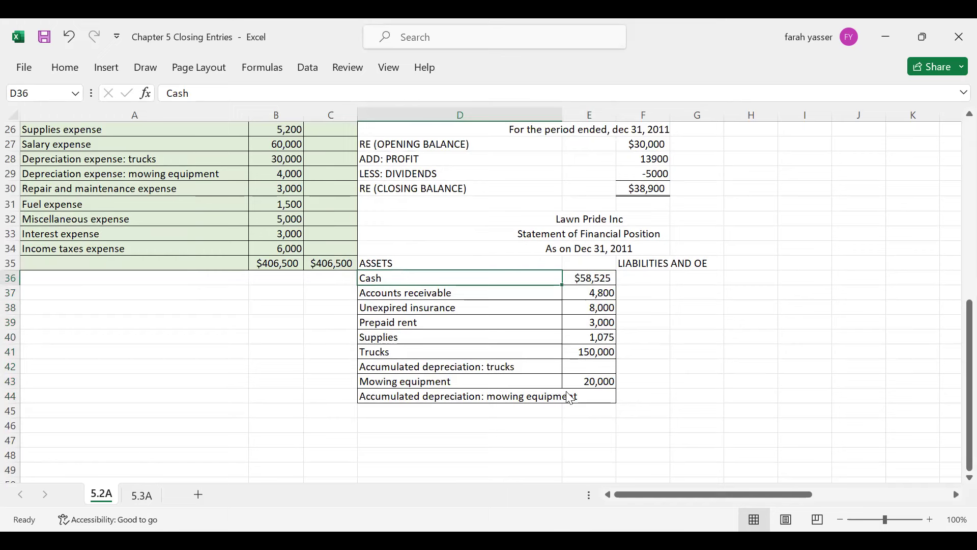
drag(570, 399, 571, 399)
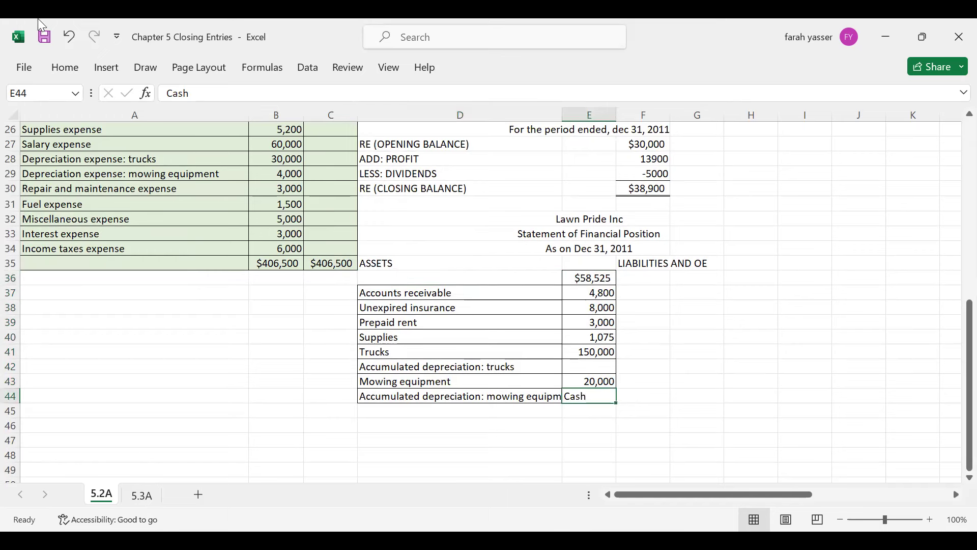
click(73, 43)
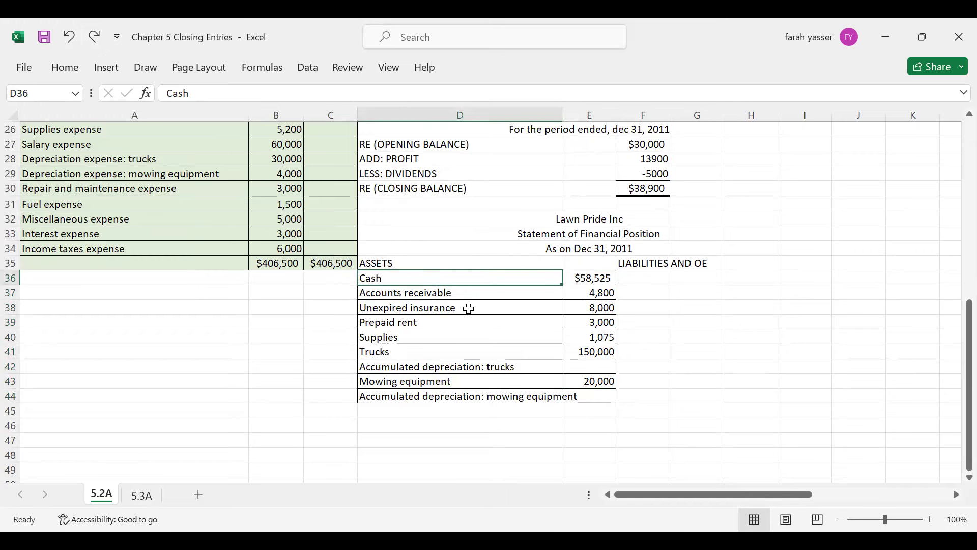
Remove all borders from the pasted asset list in D36:E44.
shift+click(586, 373)
shift+click(603, 397)
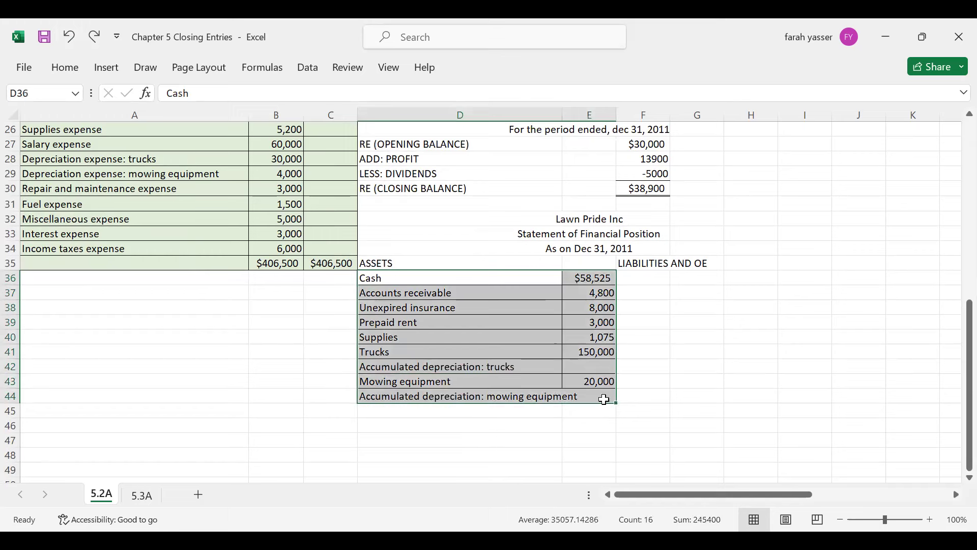
click(78, 68)
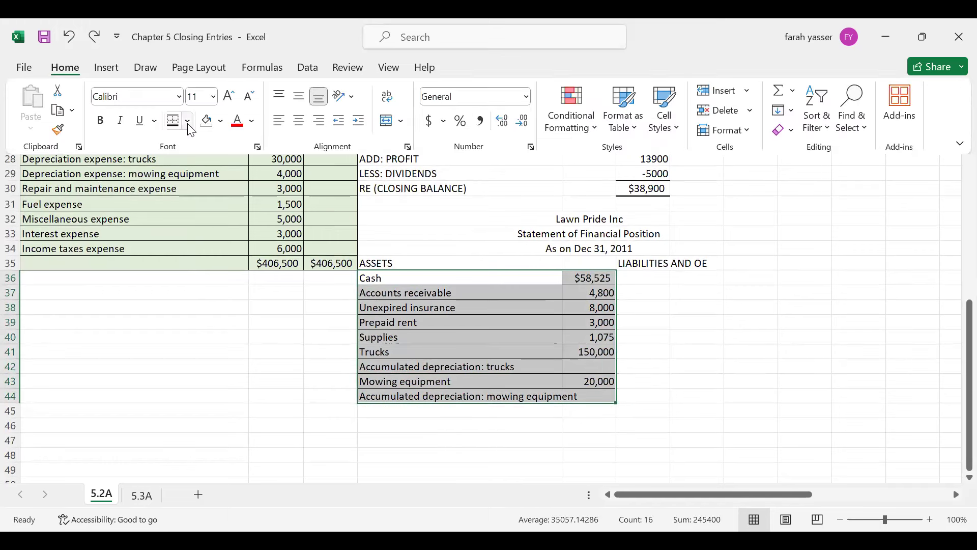
click(187, 121)
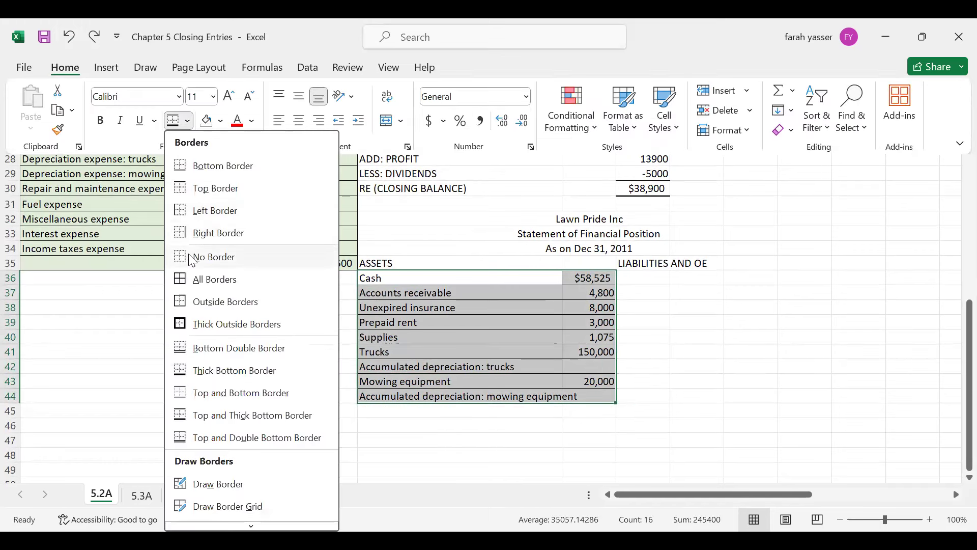
click(192, 258)
click(545, 291)
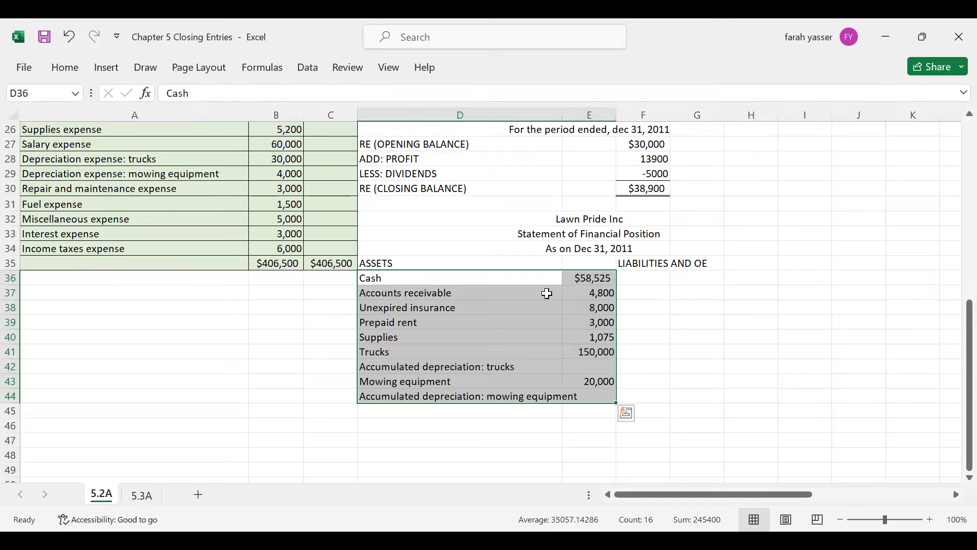
click(545, 291)
click(471, 317)
click(465, 324)
click(461, 337)
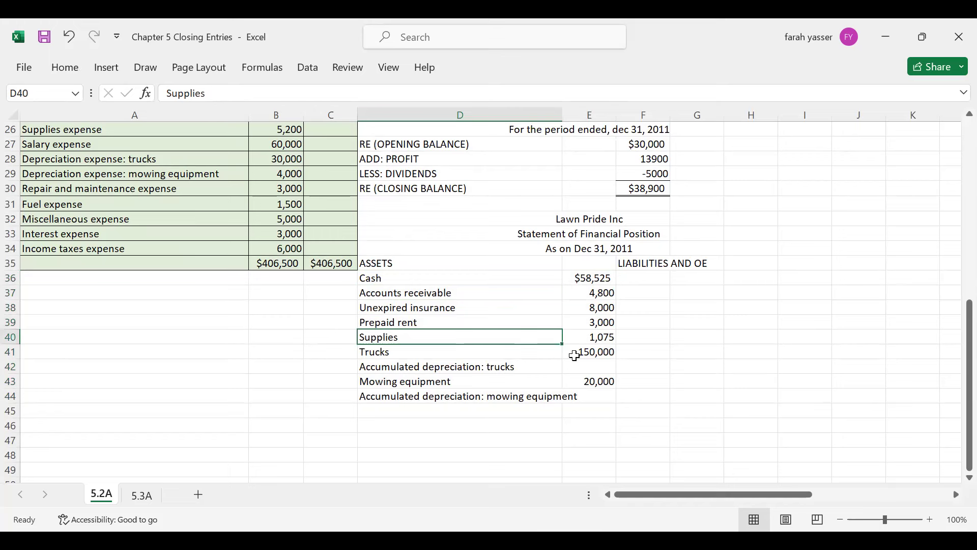
Enter -120000 in E42 as the accumulated depreciation of the trucks.
click(590, 355)
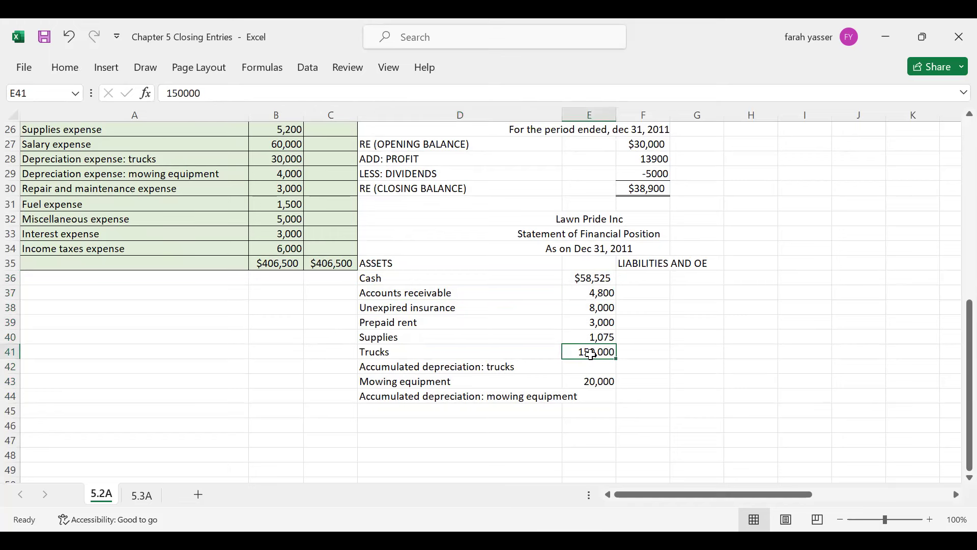
click(591, 368)
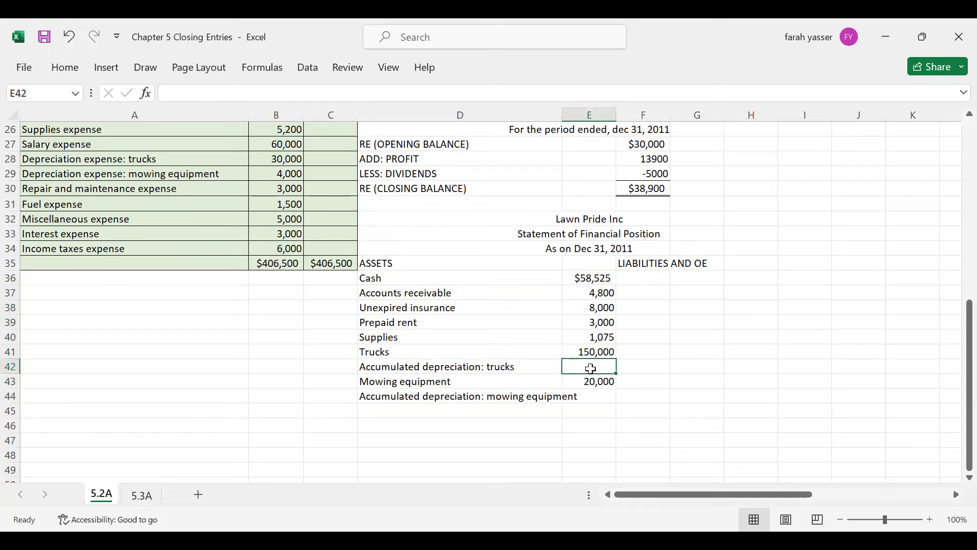
text(-)
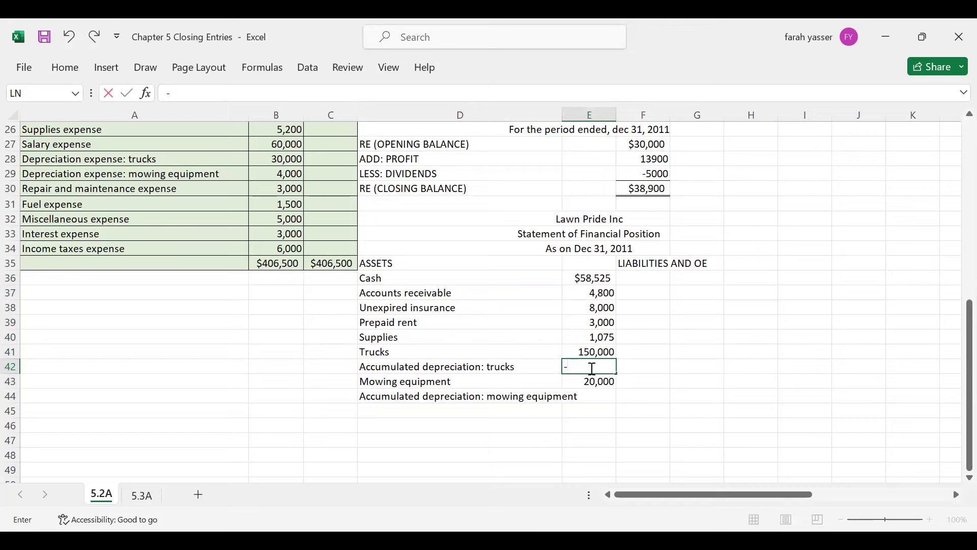
scroll(592, 368, up, 5)
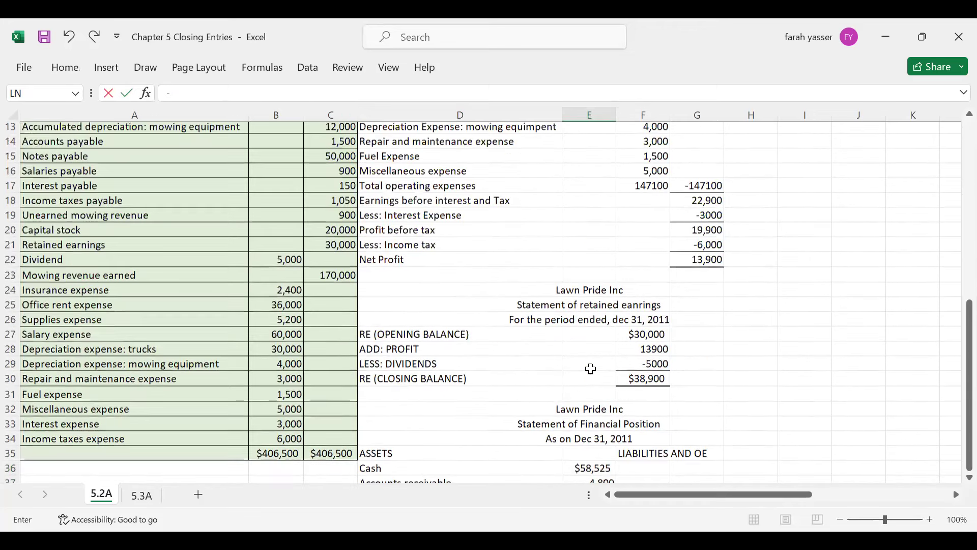
scroll(590, 368, up, 1)
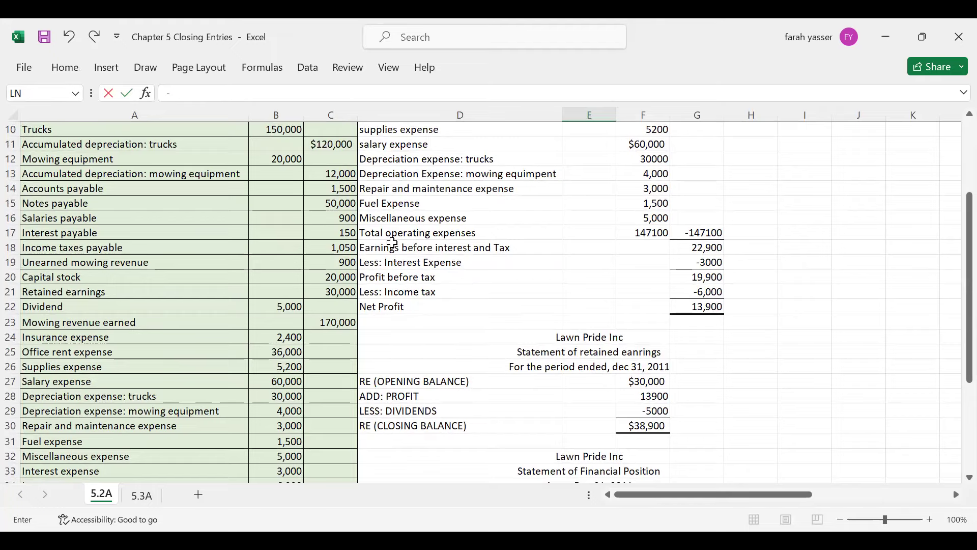
scroll(393, 243, down, 7)
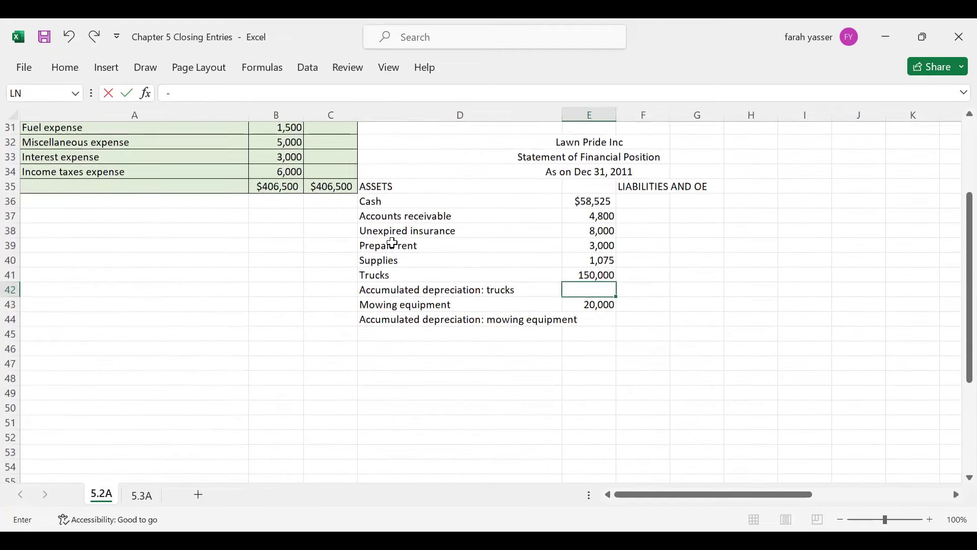
text(-120000)
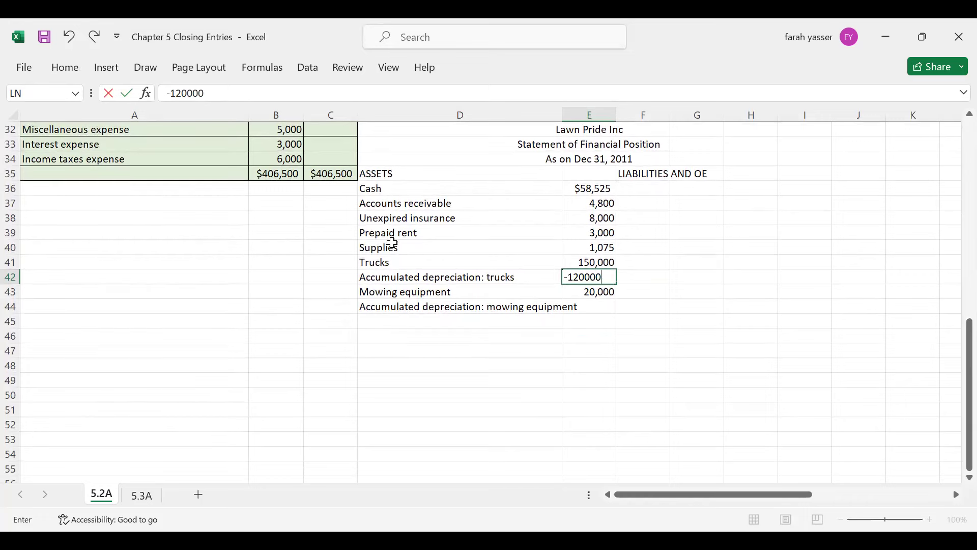
key(Return)
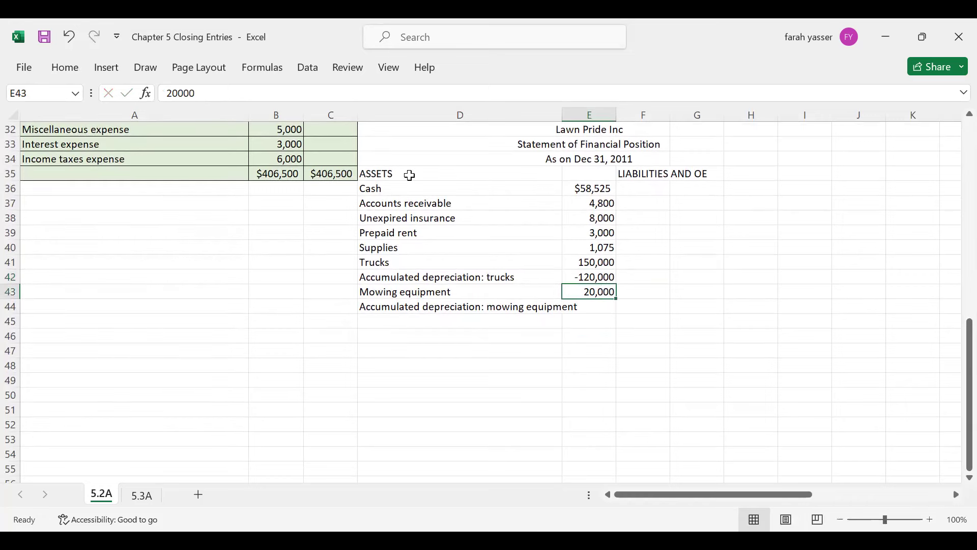
Move the mowing equipment and its accumulated depreciation rows down one row to D44:E45, leaving row 43 empty.
drag(578, 261, 583, 277)
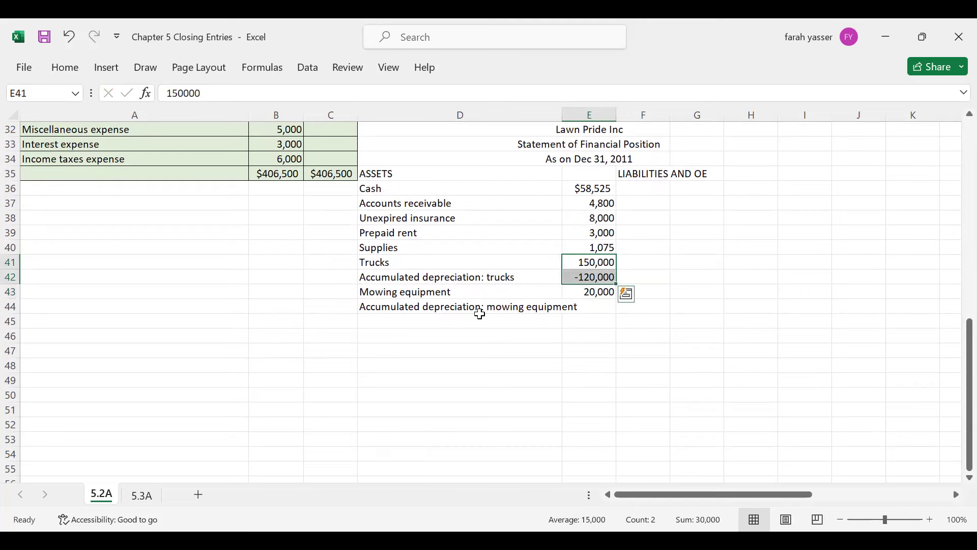
drag(438, 291, 589, 328)
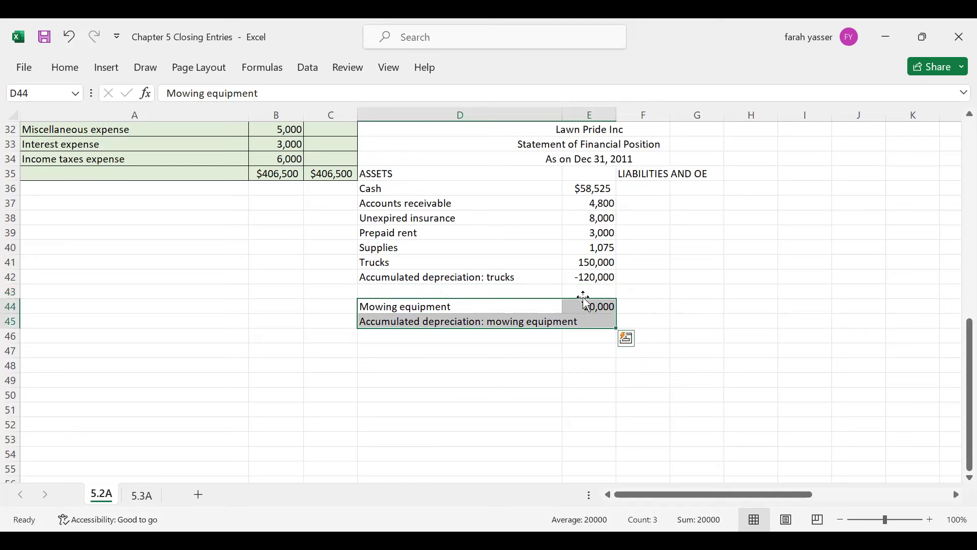
Move the "LIABILITIES AND OE" heading to G35 and the Cash through Supplies amounts to F36:F40.
drag(593, 263, 590, 278)
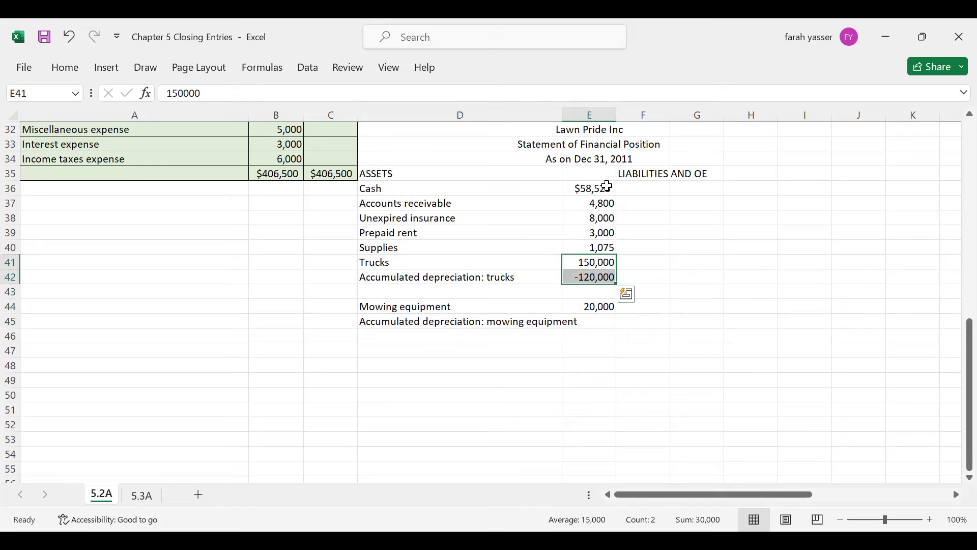
drag(638, 174, 740, 178)
drag(591, 188, 594, 277)
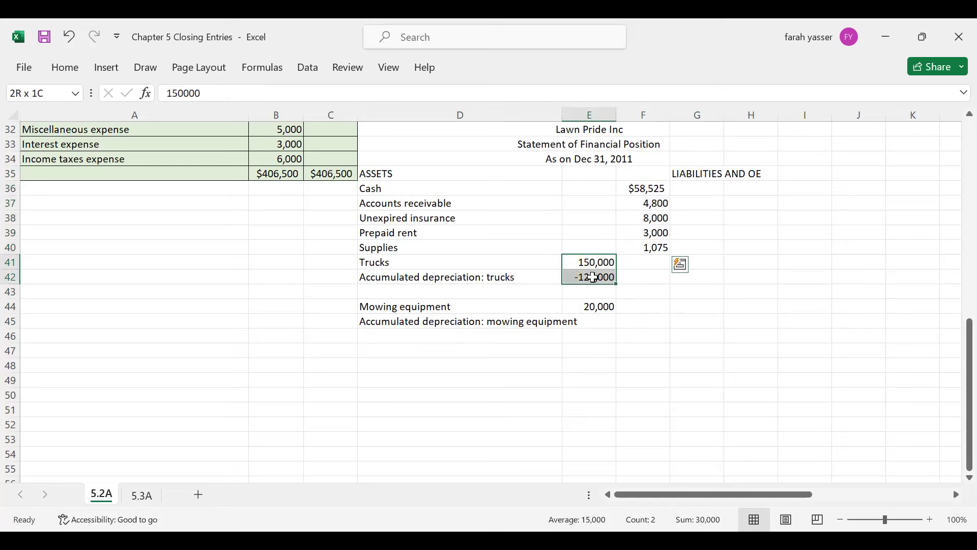
Add a bottom border under the trucks' accumulated depreciation amount in E42.
click(646, 279)
click(600, 279)
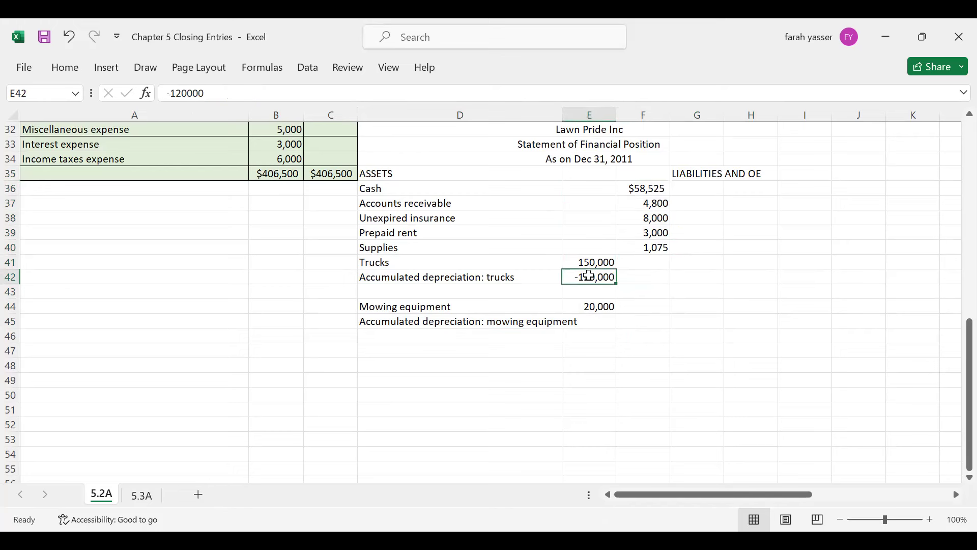
click(66, 69)
click(188, 122)
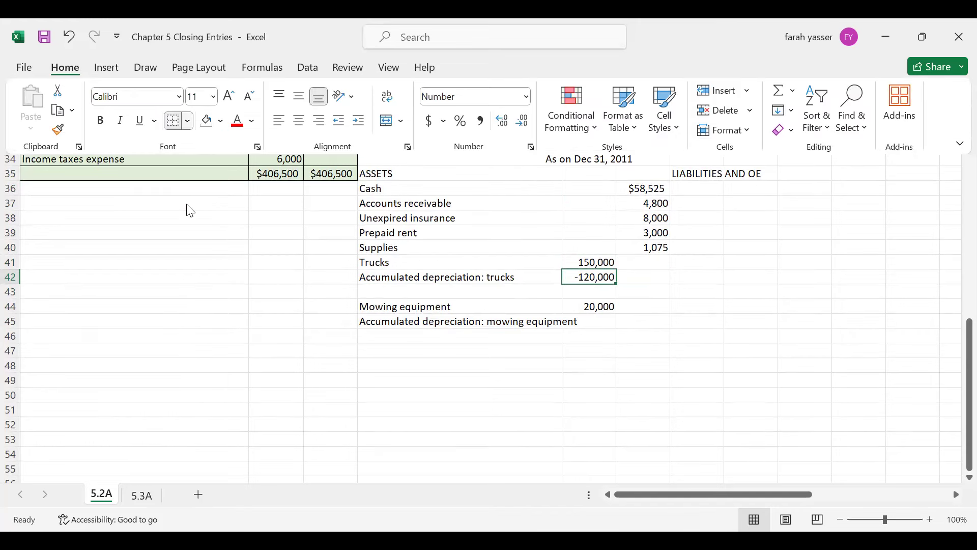
click(642, 278)
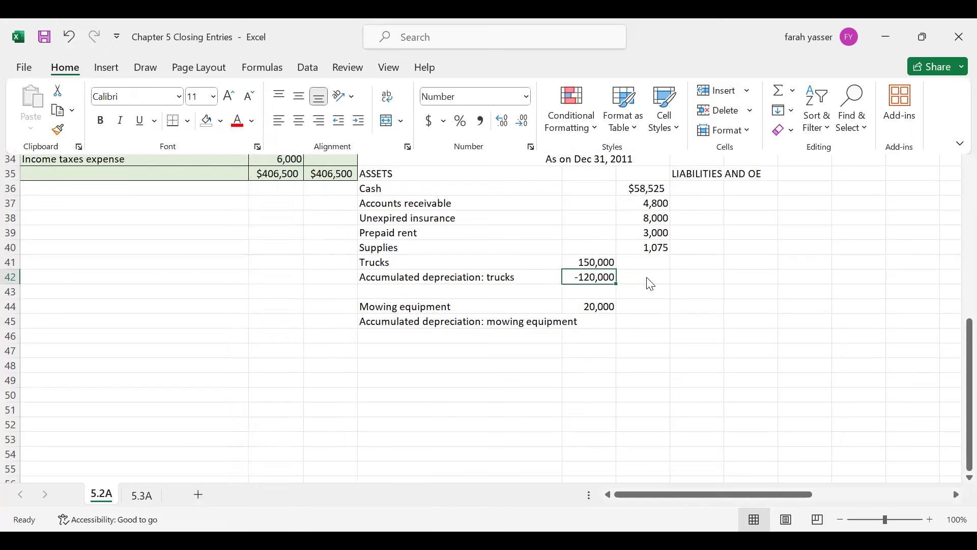
Enter 30,000 in F42 as the net book value of the trucks.
click(647, 278)
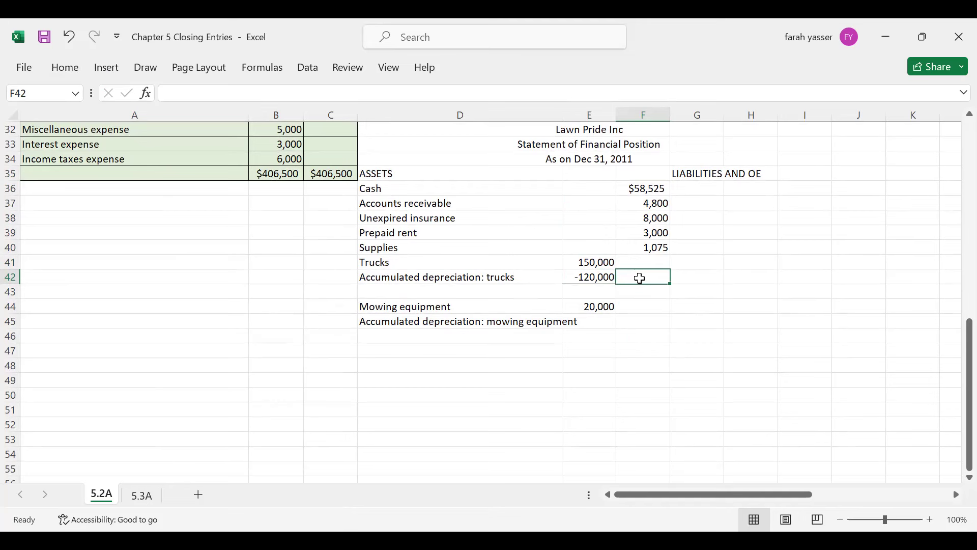
text(30)
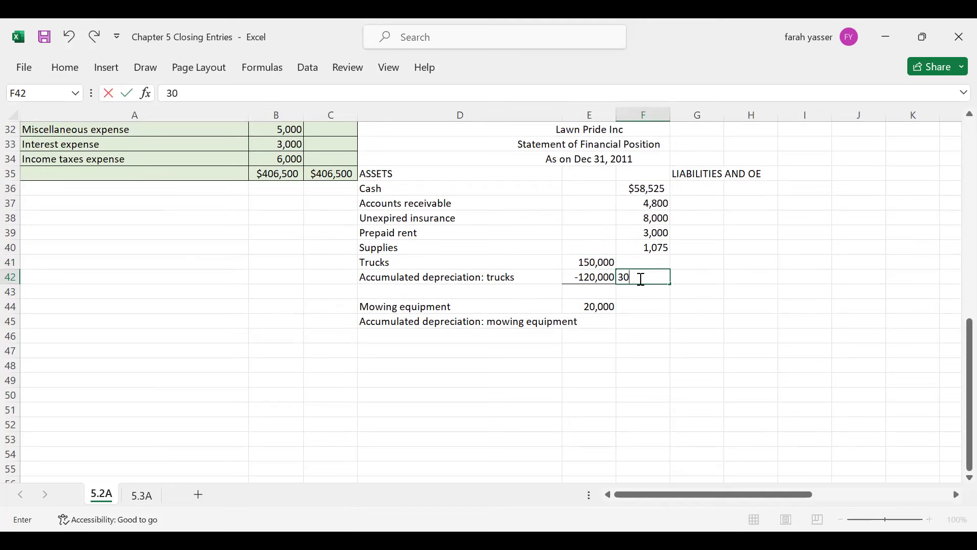
text(,000)
key(Return)
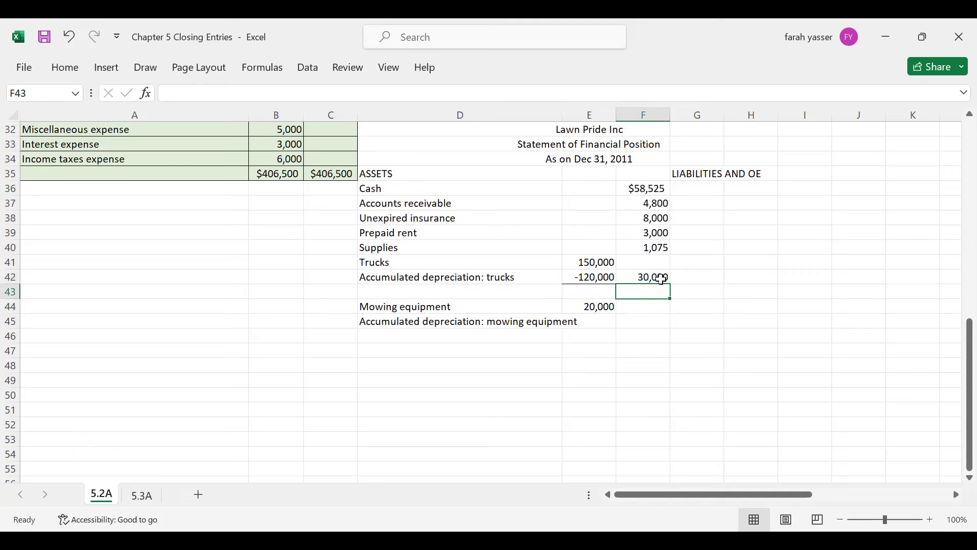
Move the mowing equipment rows up to D43:E44 and enter -12000 in E44 as the equipment's accumulated depreciation.
drag(396, 307, 584, 324)
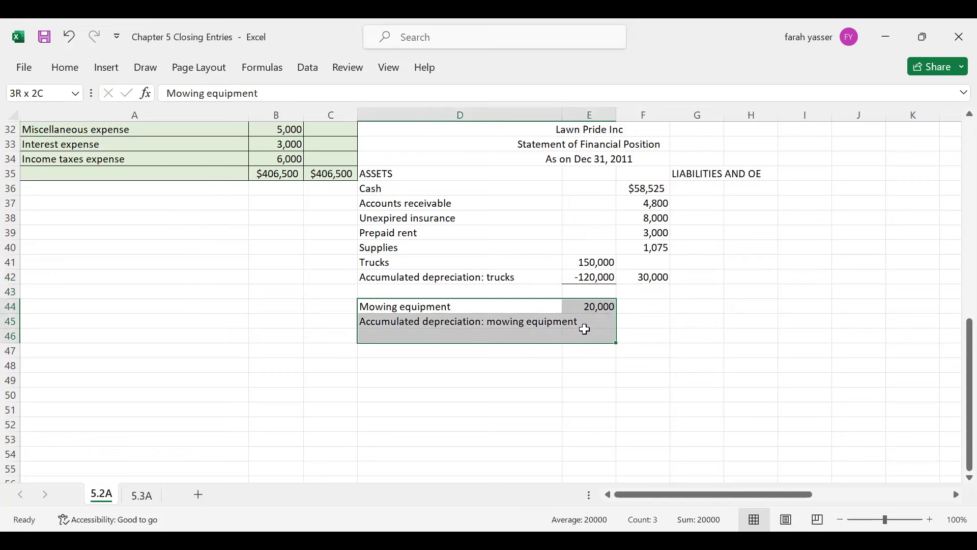
mouse_move(521, 300)
mouse_down()
mouse_move(520, 287)
mouse_move(531, 291)
mouse_up()
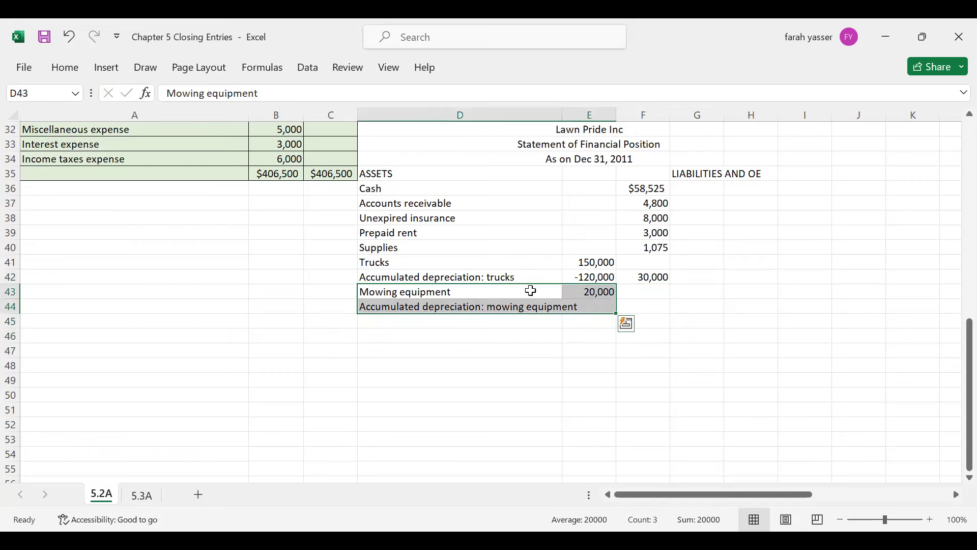
click(254, 157)
key(Up)
key(Up)
key(Up)
key(Up)
key(Up)
key(Up)
key(Up)
key(Up)
key(Up)
key(Up)
key(Up)
key(Up)
key(Up)
key(Up)
key(Up)
key(Up)
key(Up)
key(Up)
key(Up)
key(Up)
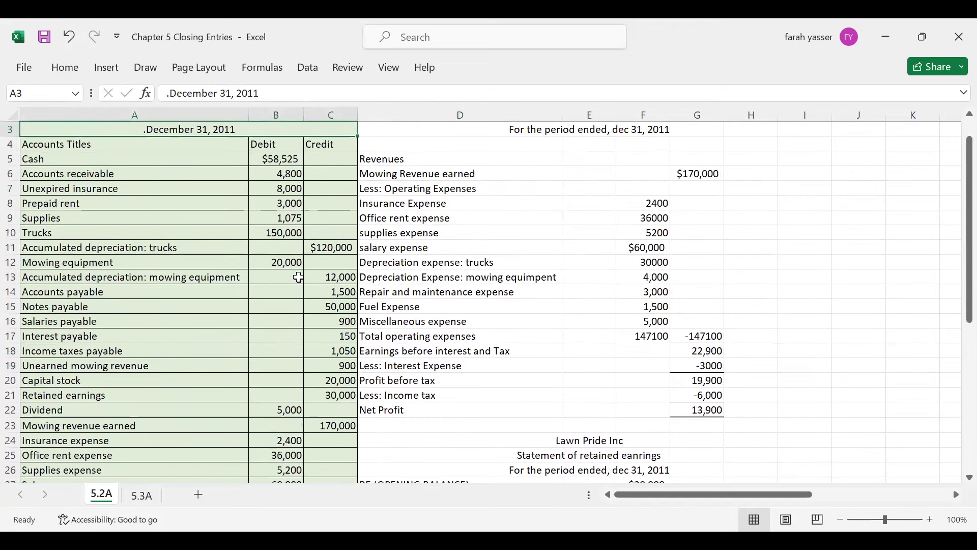
click(327, 276)
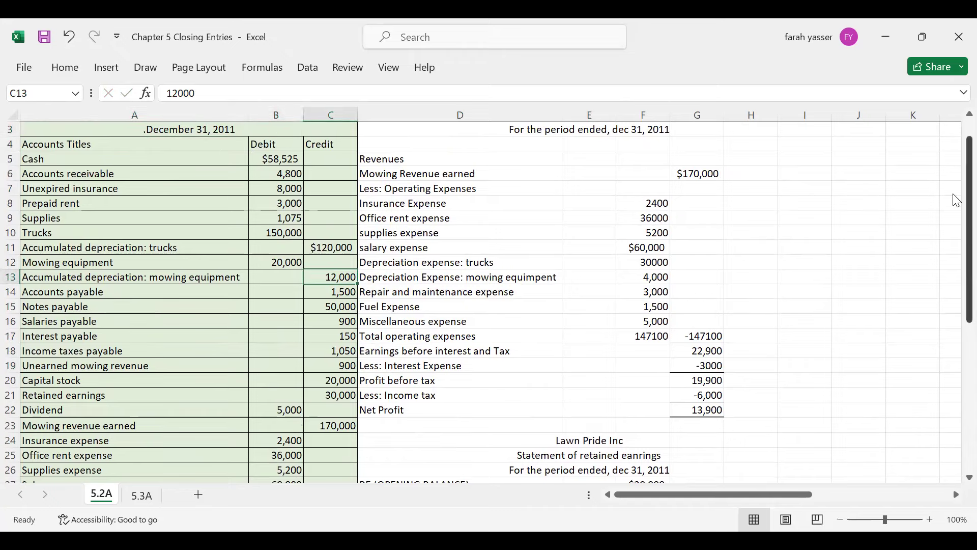
drag(956, 204, 954, 364)
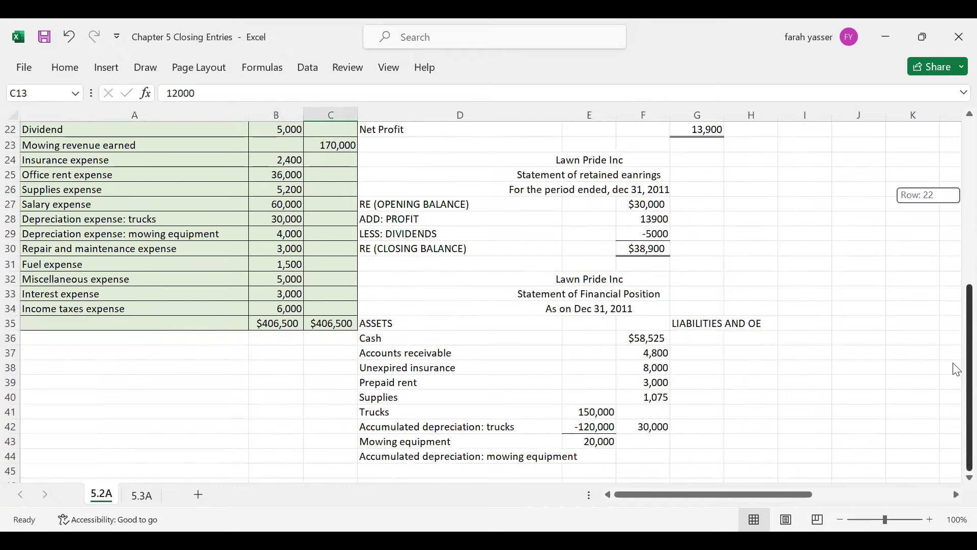
click(599, 455)
text(-)
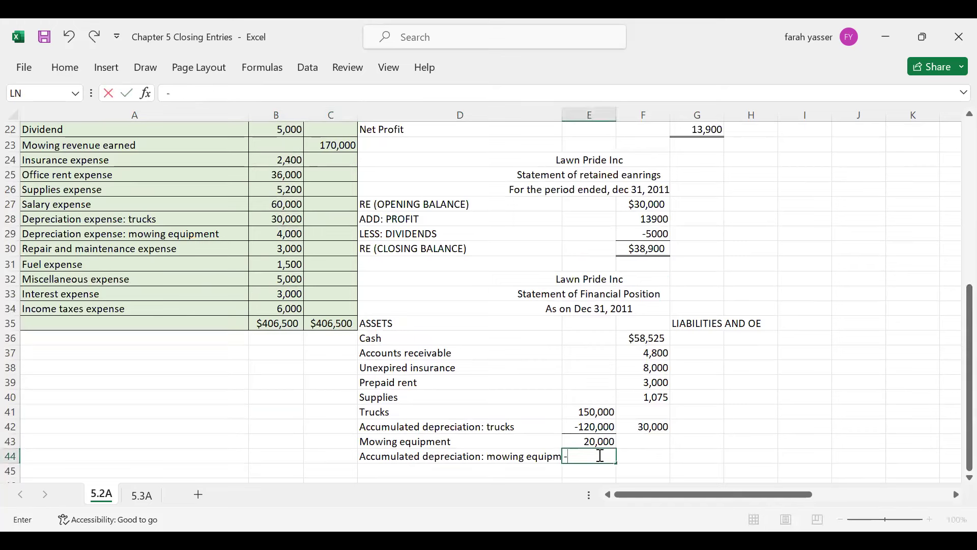
text(12,00000)
key(Return)
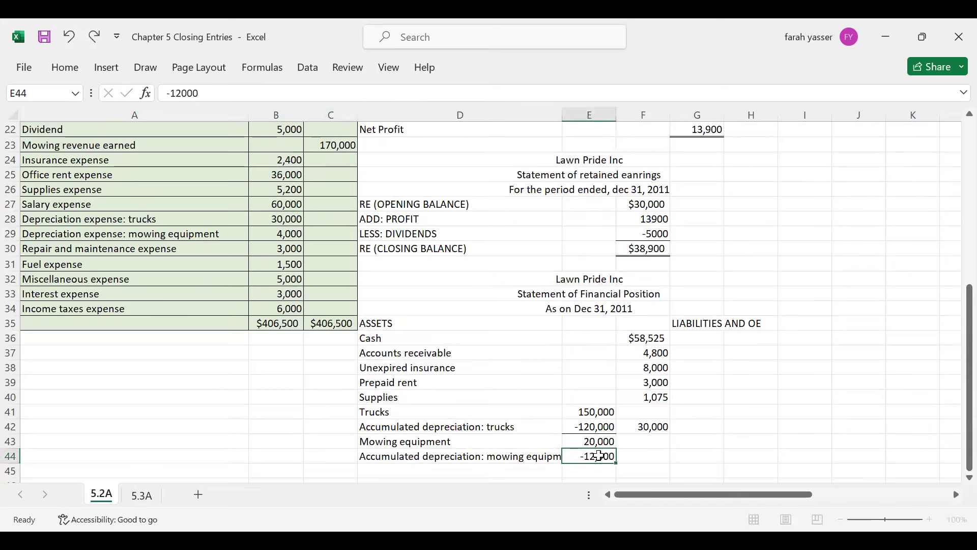
Add a bottom border under E44 and enter 8000 in F44 as the mowing equipment's net book value.
click(586, 457)
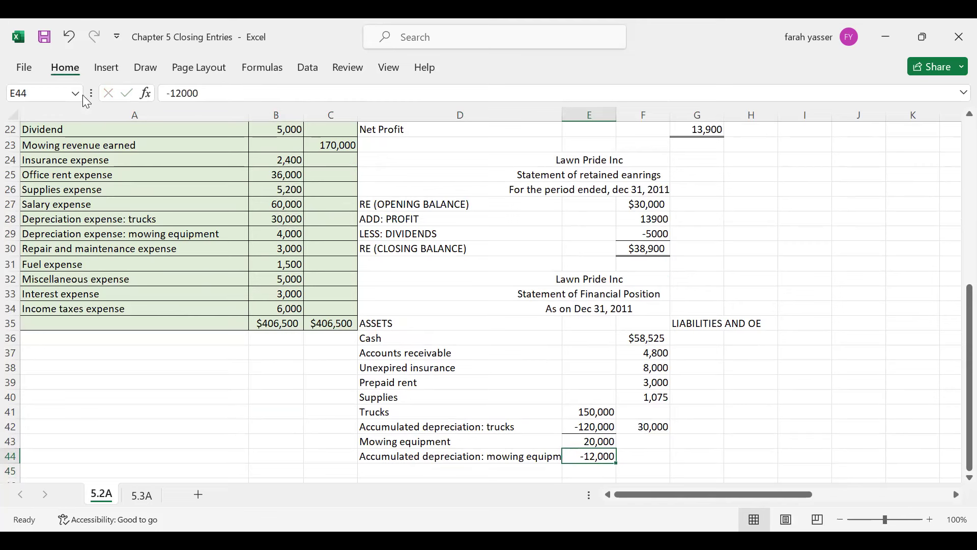
click(72, 73)
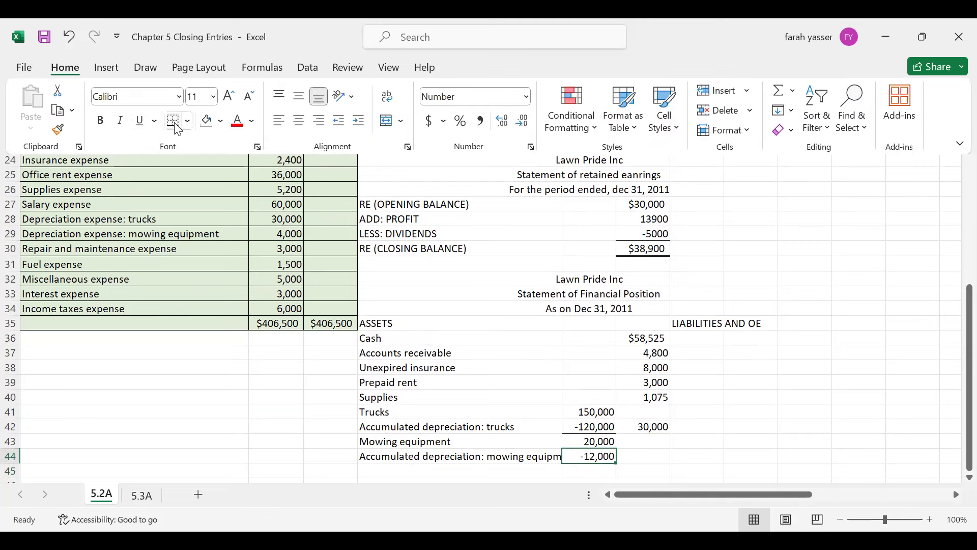
click(652, 457)
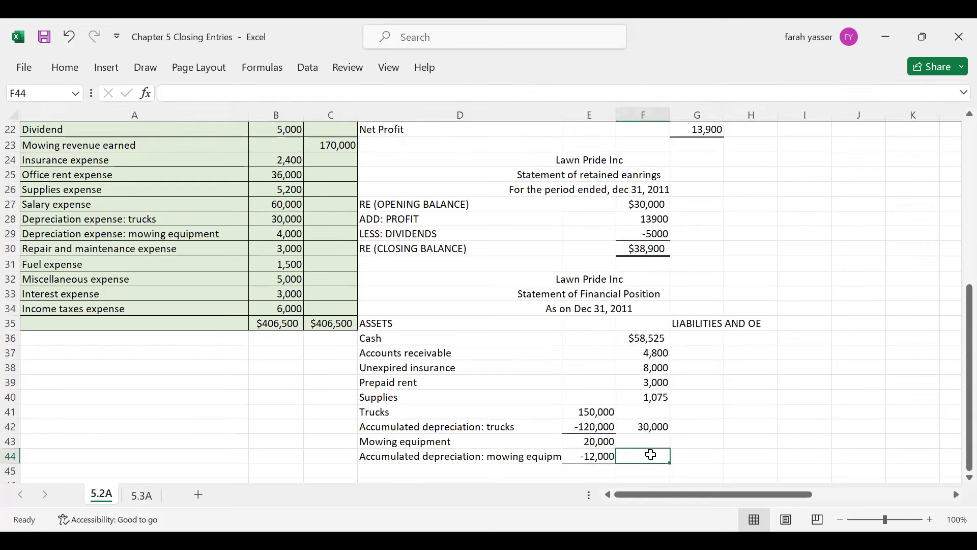
text(8000)
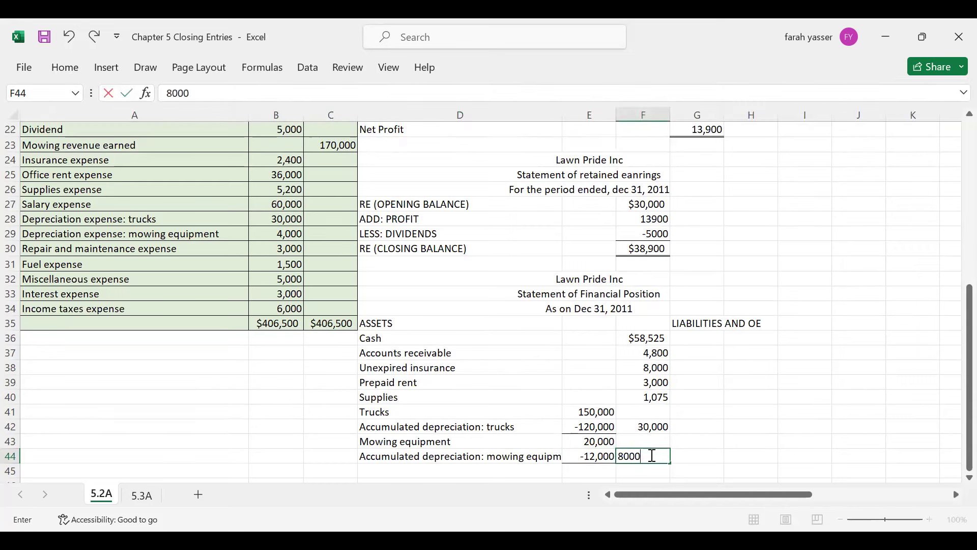
key(Return)
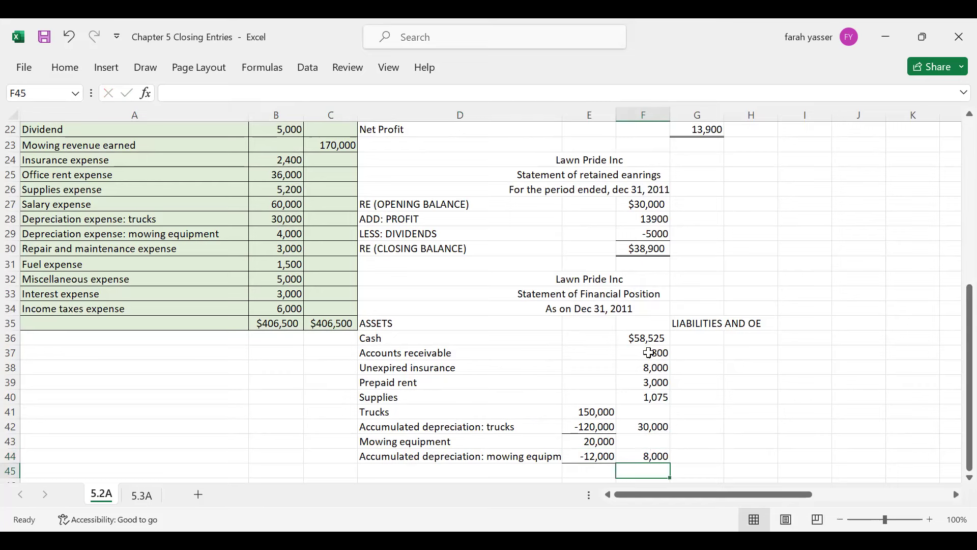
Sum the asset amounts from F36 down into F50 and label the row "Total Assets" in D50.
scroll(641, 458, down, 1)
drag(655, 338, 639, 466)
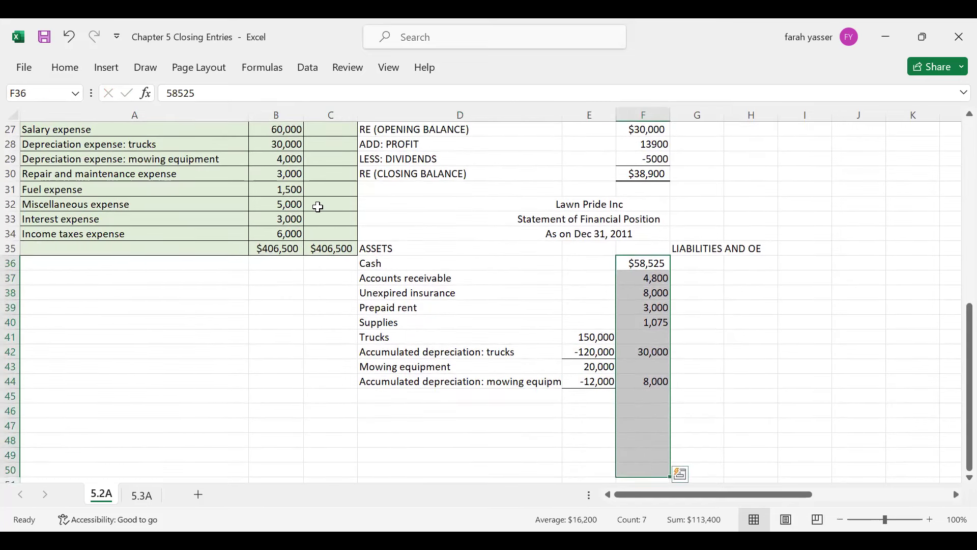
click(65, 68)
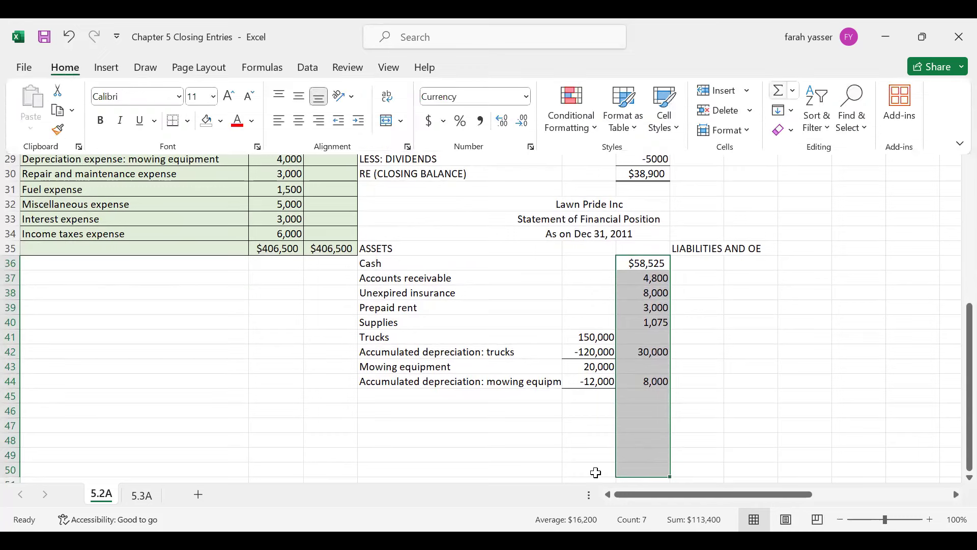
key(alt+equal)
click(522, 470)
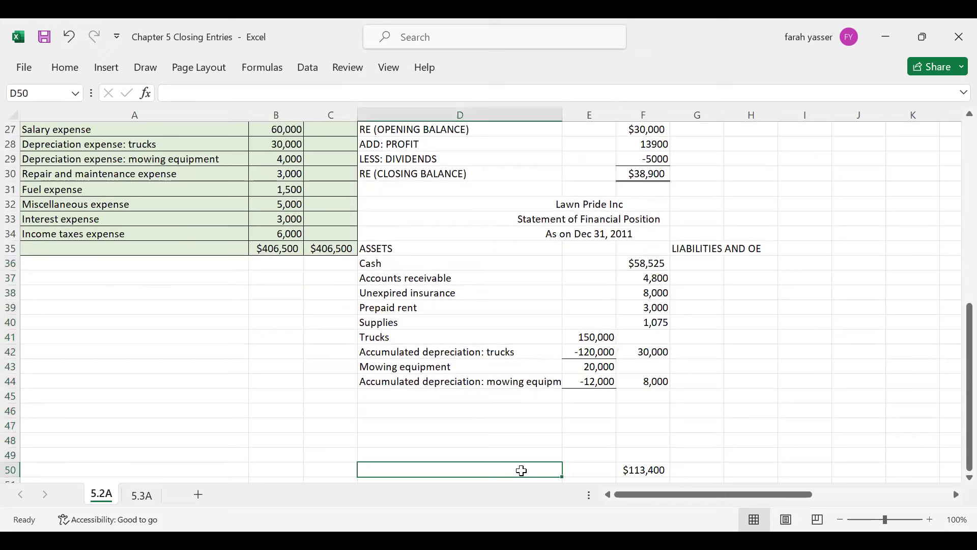
text(Total)
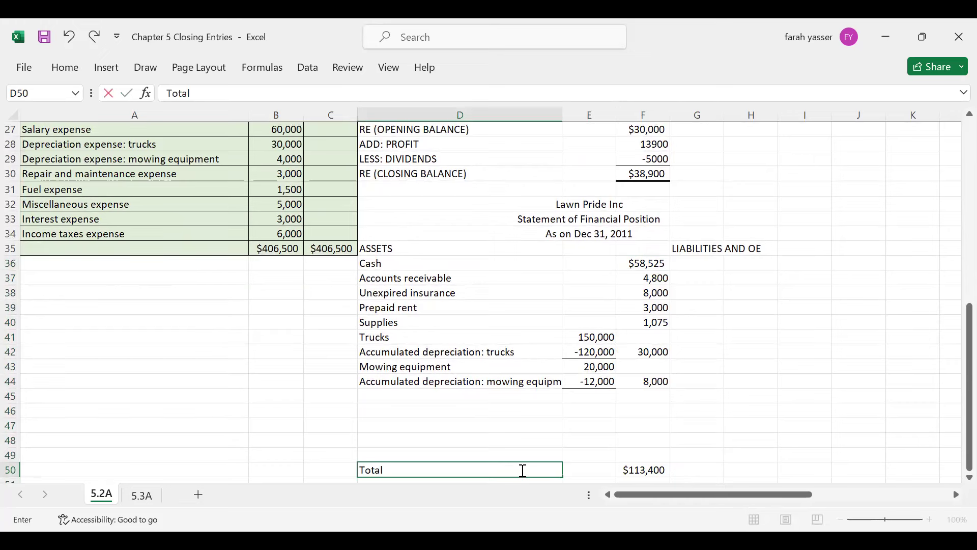
text( Assets)
key(Return)
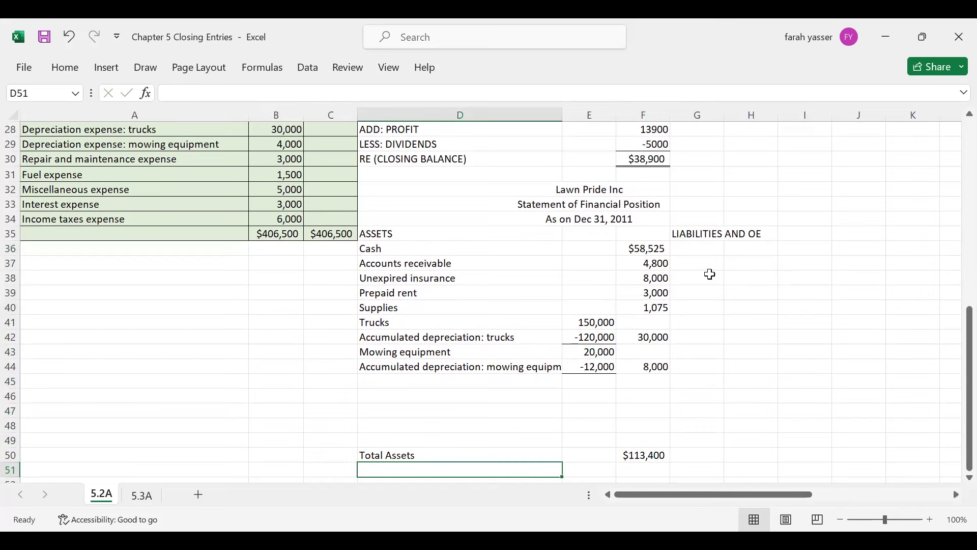
Enter the subheading "Liabilitires" in G36, below the LIABILITIES AND OE heading.
click(700, 250)
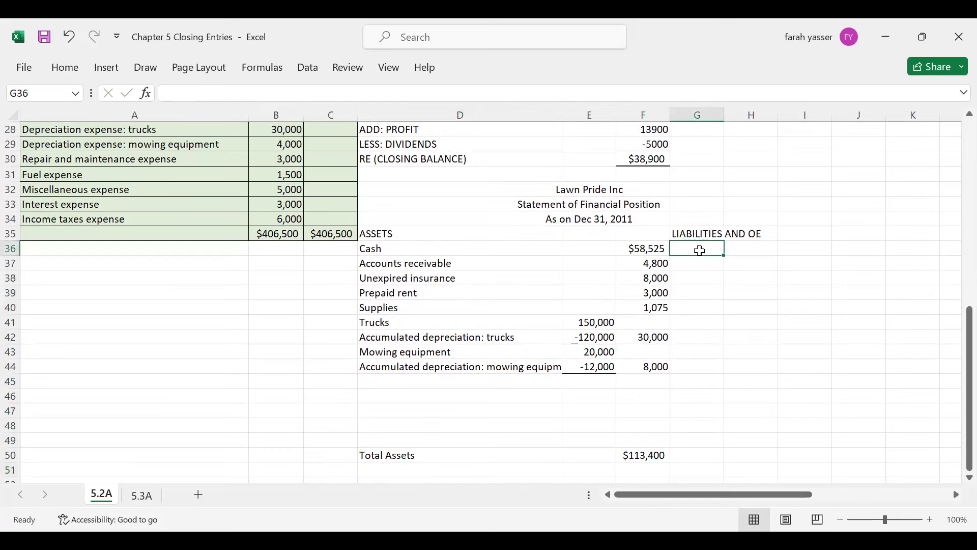
scroll(700, 250, up, 5)
scroll(700, 250, down, 1)
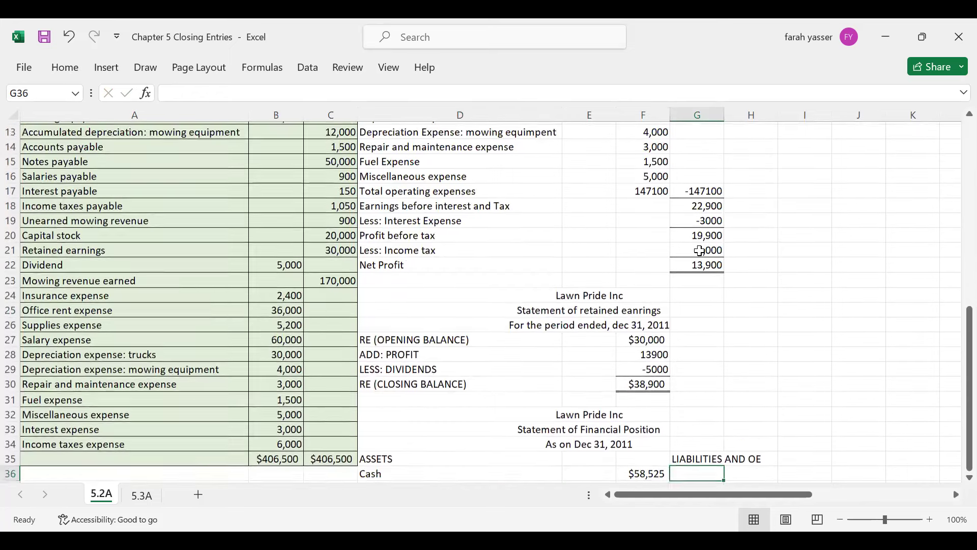
scroll(699, 249, up, 1)
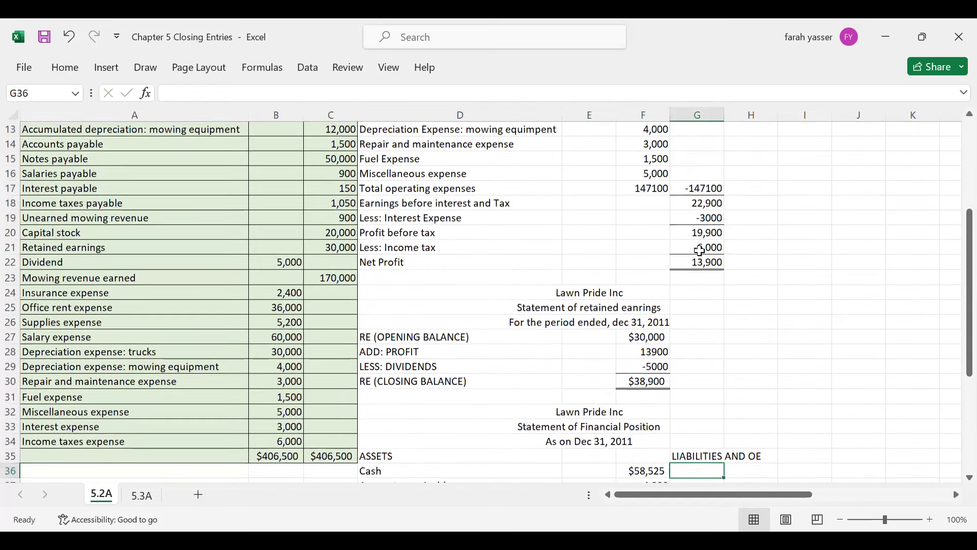
text(Liabili)
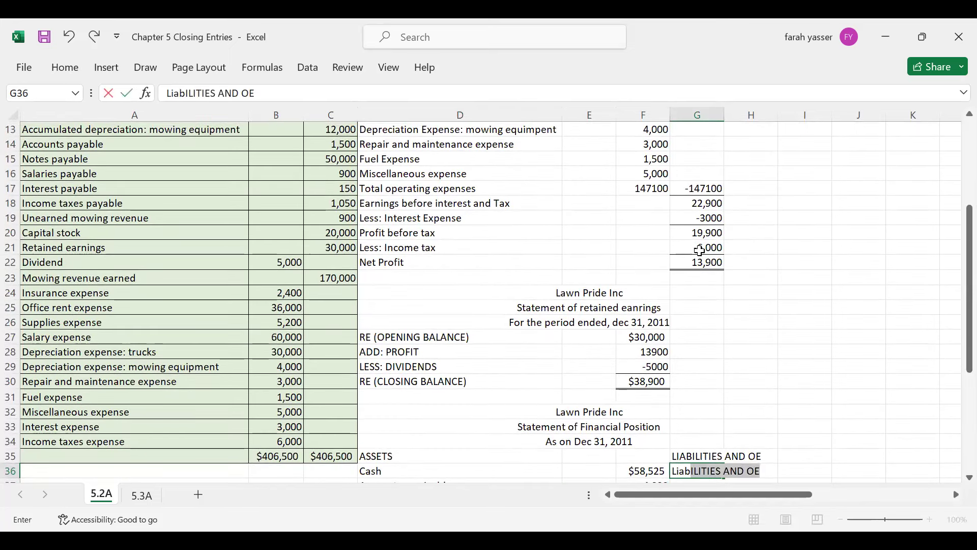
text(tires)
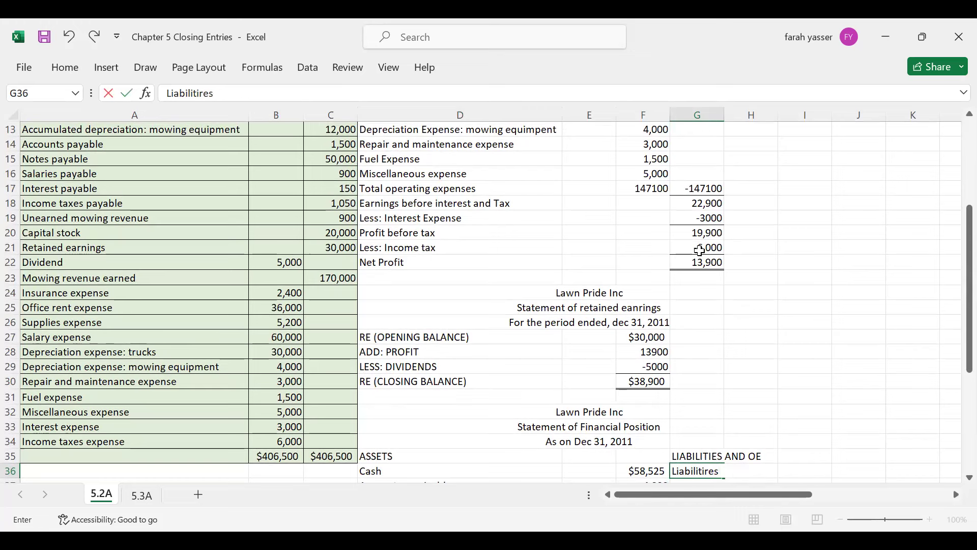
Enter the subheading Liabilities in G36, under LIABILITIES AND OE.
key(BackSpace)
key(BackSpace)
text(es)
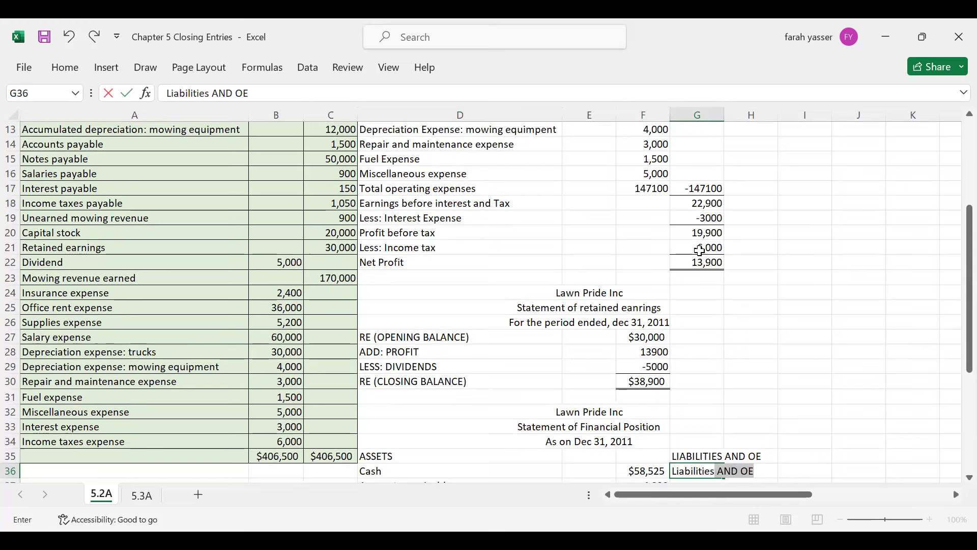
key(BackSpace)
key(Return)
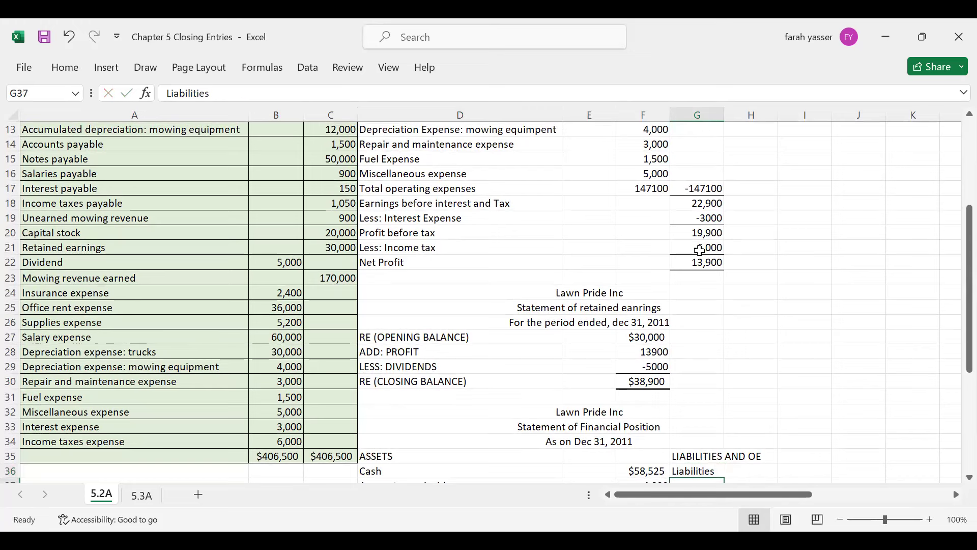
Add Accounts payable with the amount 1500 in row 37 under Liabilities, and widen column G to fit the label.
scroll(700, 251, down, 1)
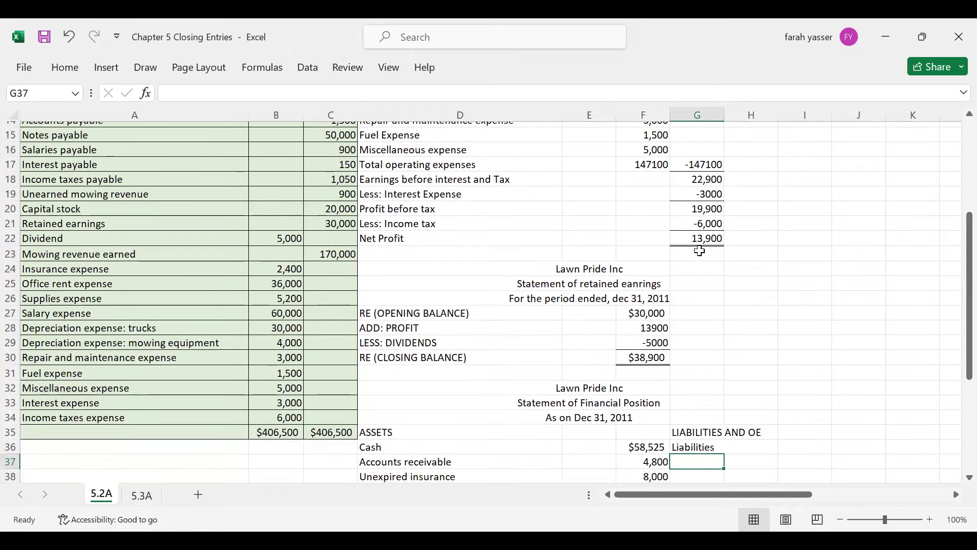
scroll(700, 250, up, 2)
scroll(699, 250, up, 1)
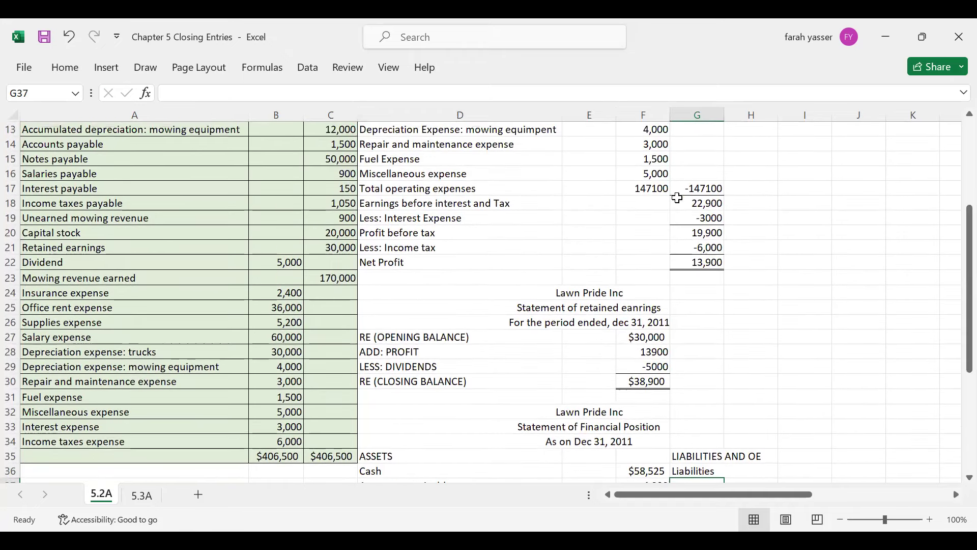
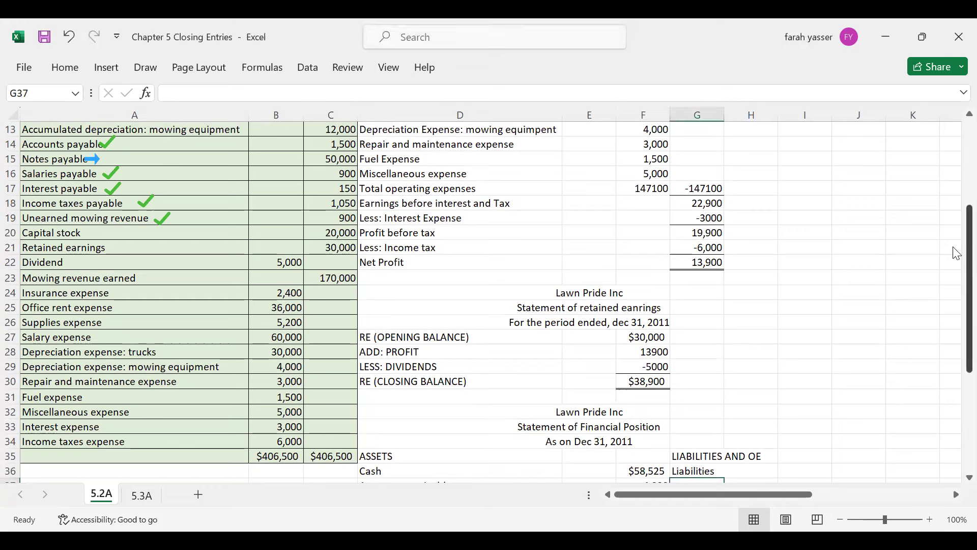
drag(956, 255, 957, 265)
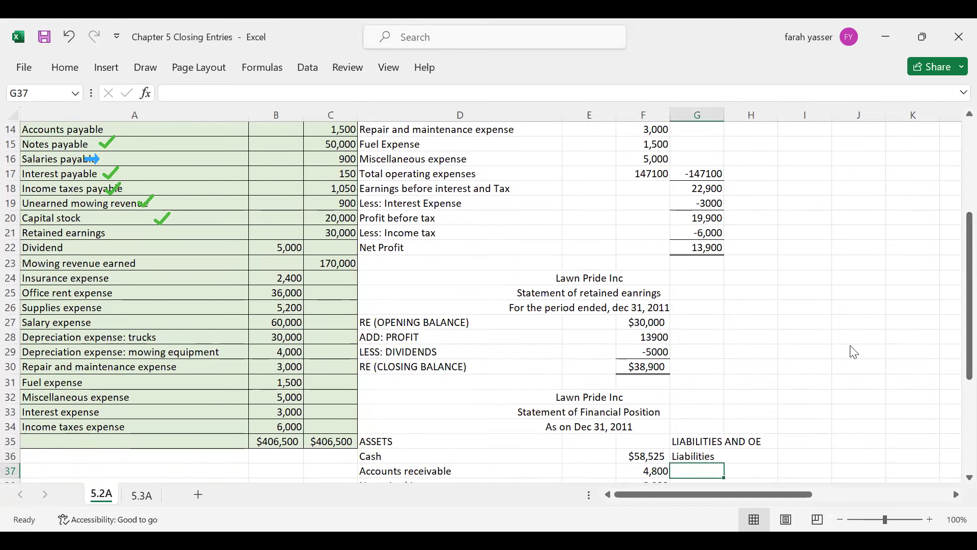
double_click(701, 469)
text(Accounts payable)
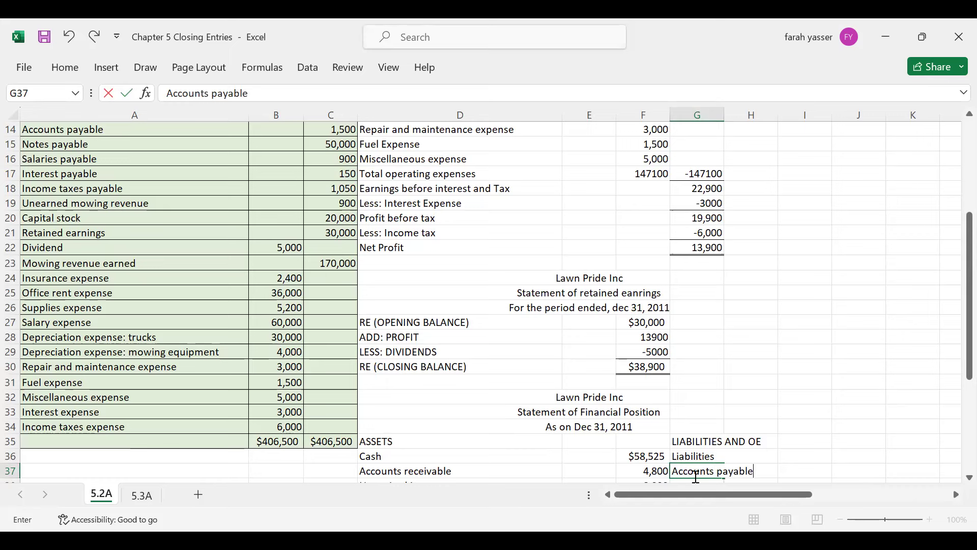
key(Tab)
key(Tab)
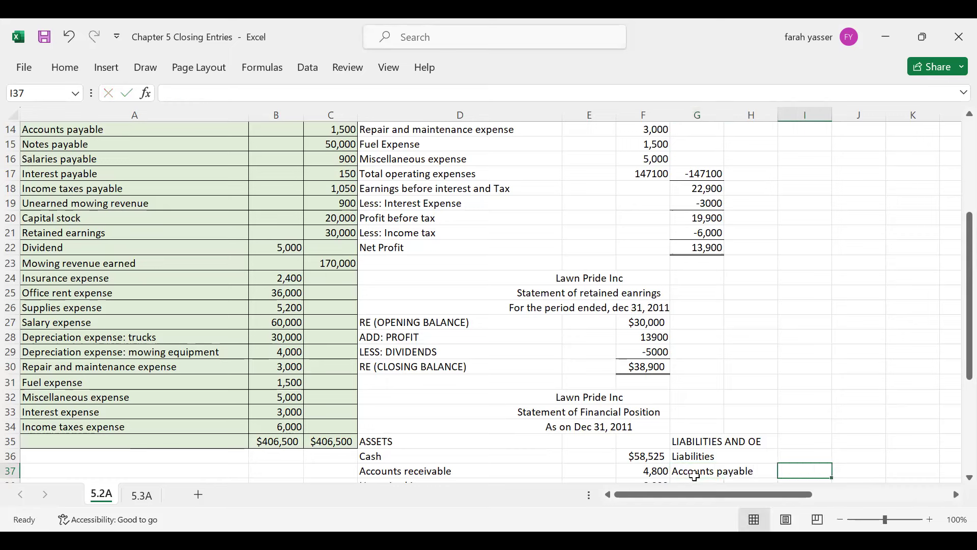
key(Left)
text(1500)
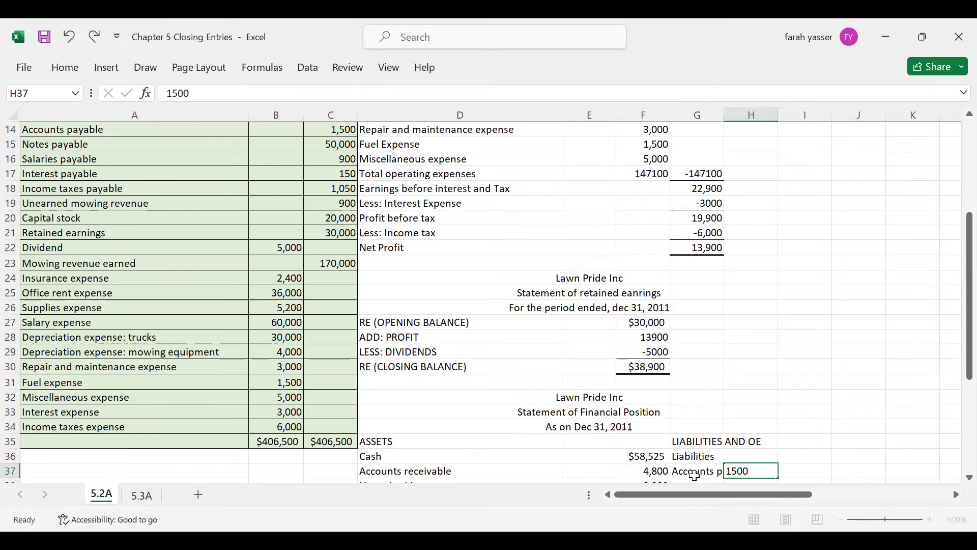
key(Return)
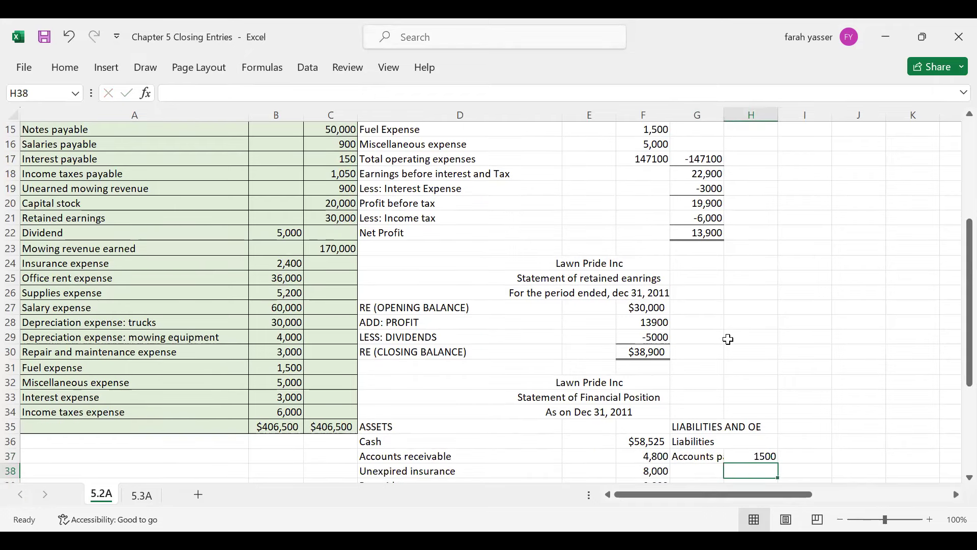
drag(724, 118, 765, 118)
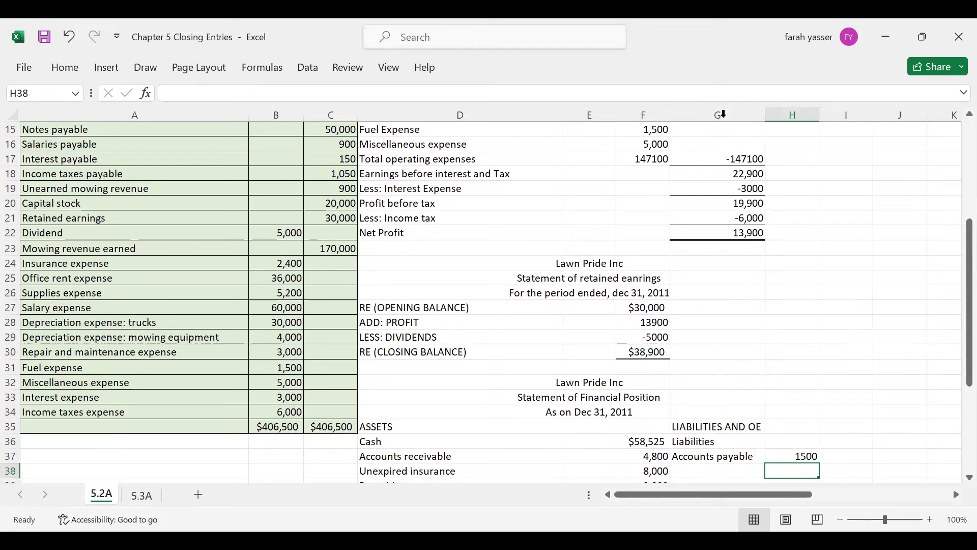
Enter the labels Salaries Payable in G38 and Interest Payable in G39.
click(693, 471)
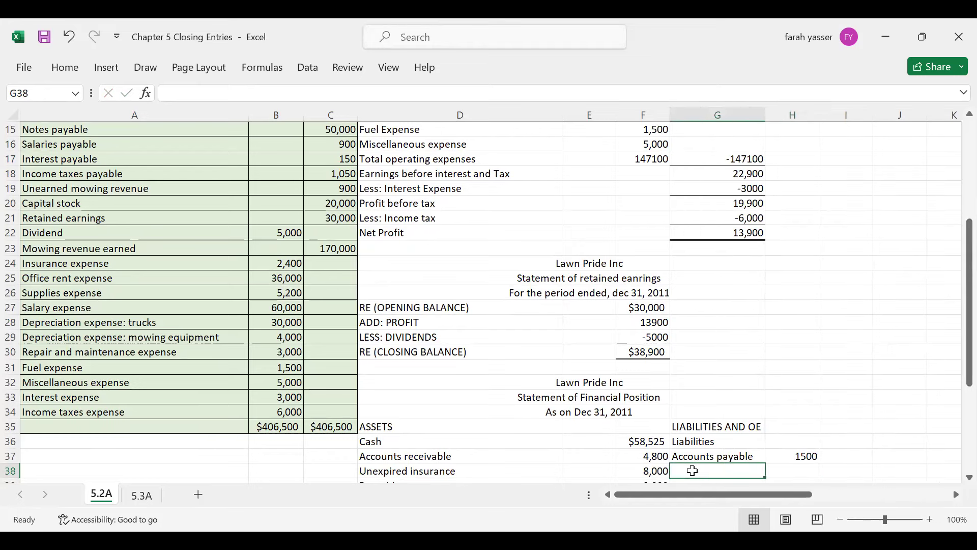
text(Sal)
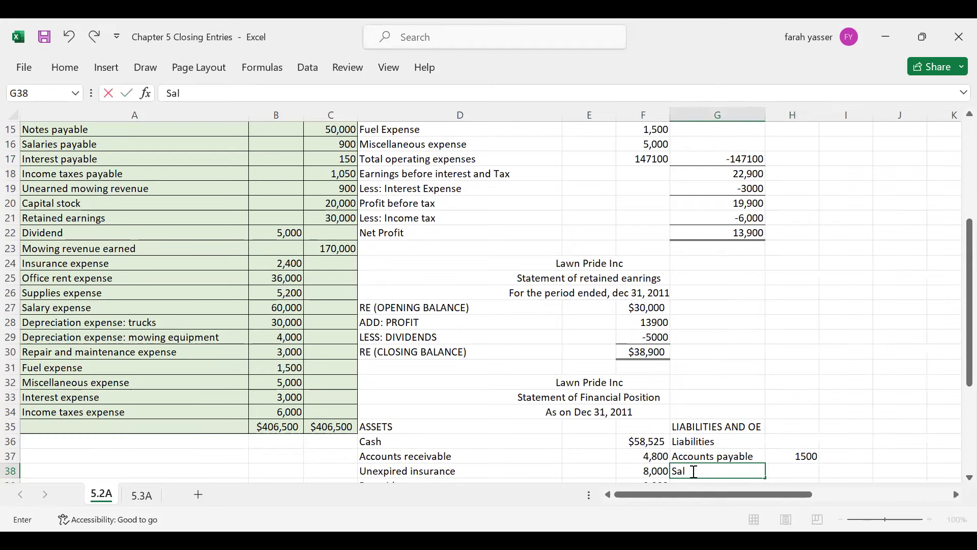
text(aries Payable)
key(ctrl+Return)
key(Down)
text(In)
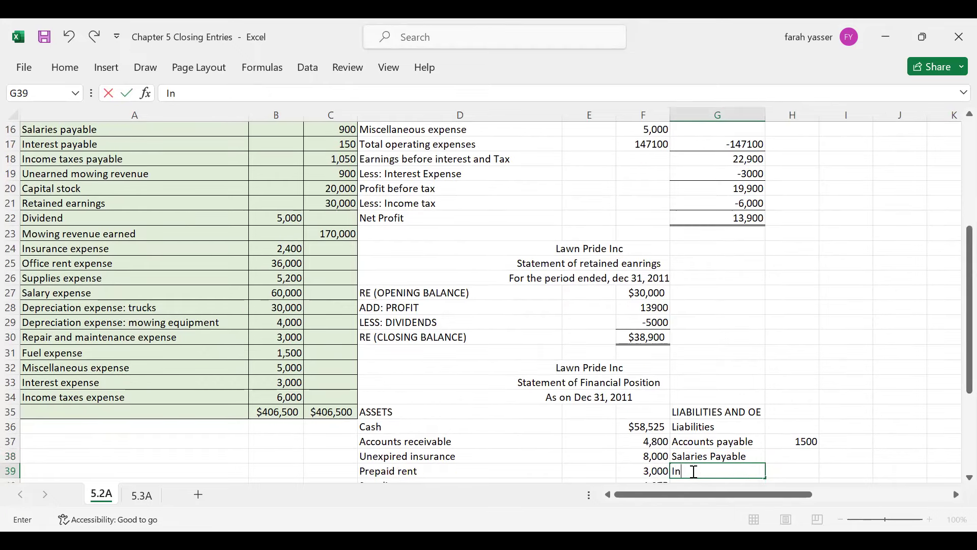
text(terest Payable)
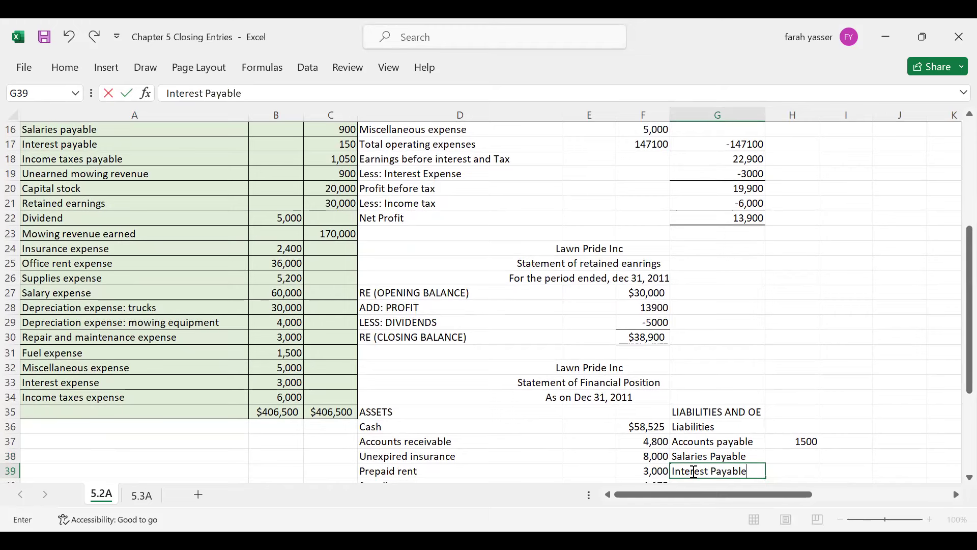
Enter the amounts 900 for Salaries Payable and 150 for Interest Payable in H38 and H39.
key(Up)
key(Right)
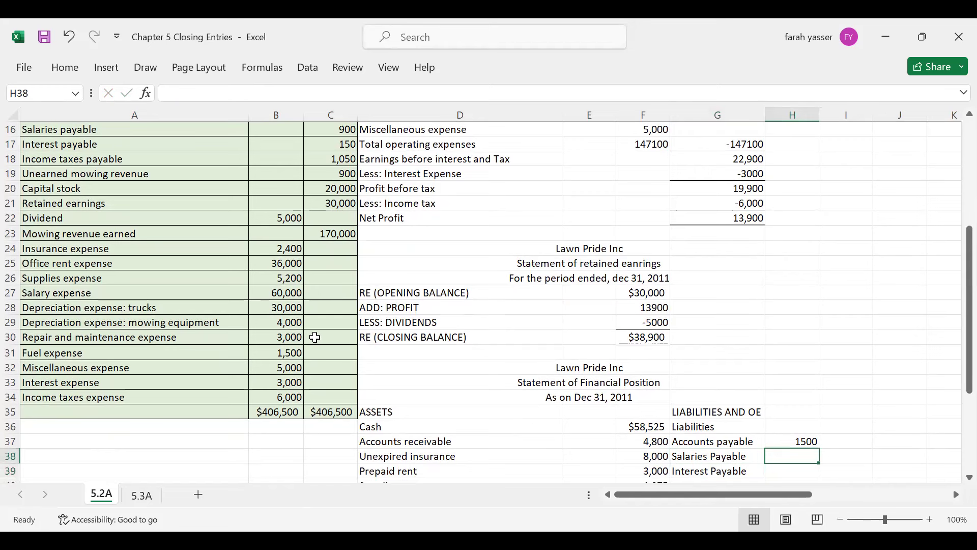
text(900)
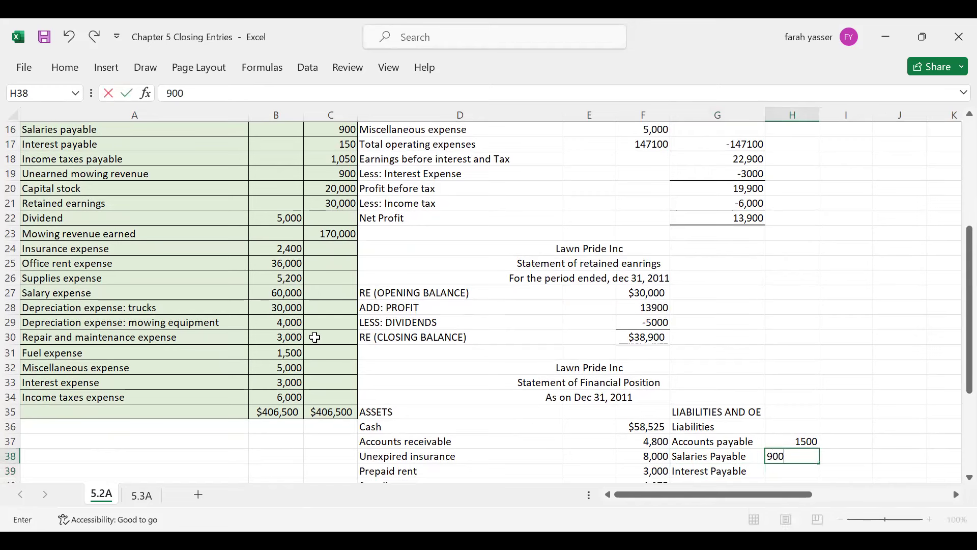
key(Return)
text(150)
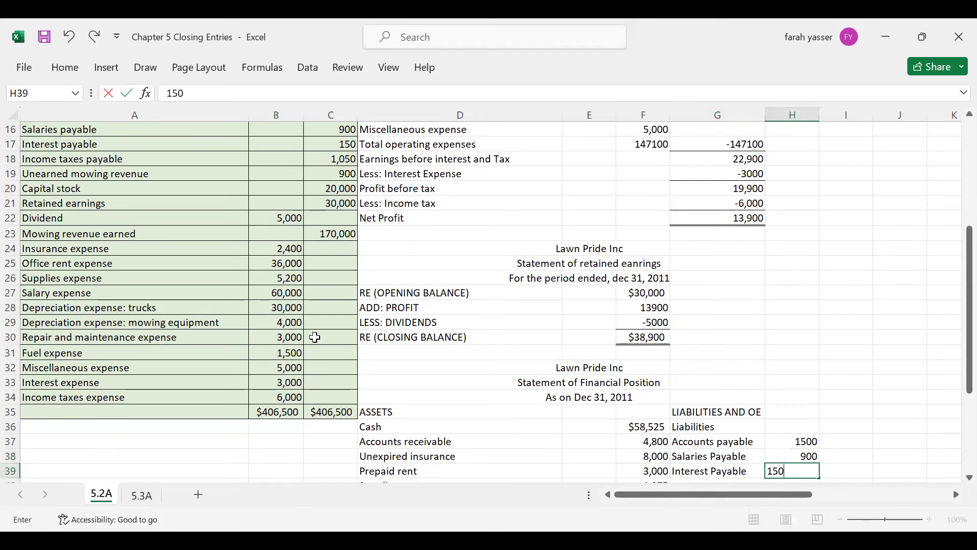
key(Return)
Add Income tax payable in G40 with the amount 1050 in H40.
key(Left)
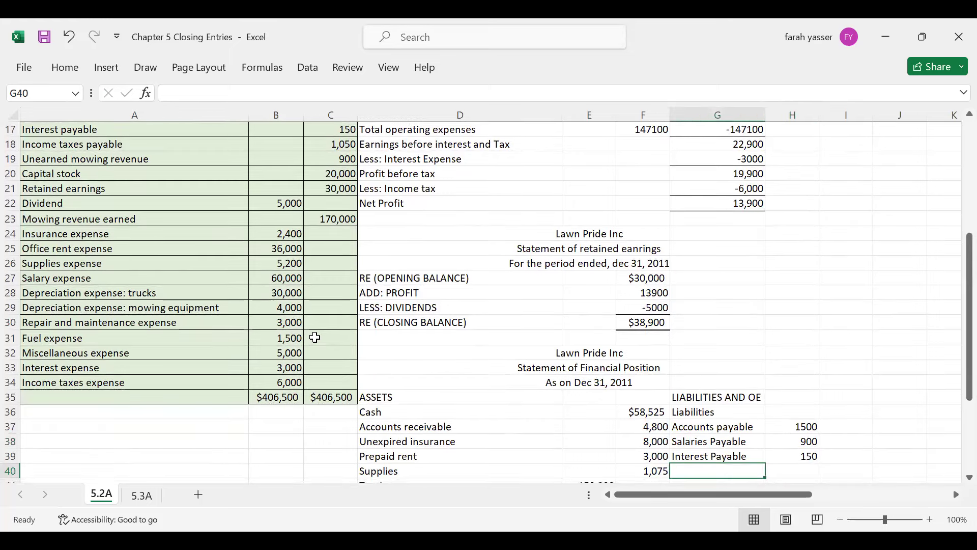
text(Income tax payable)
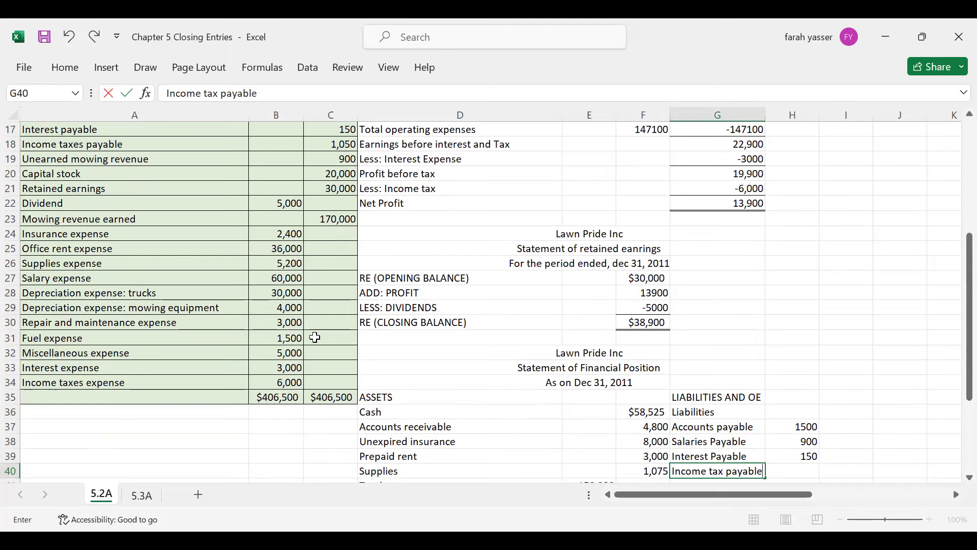
key(Tab)
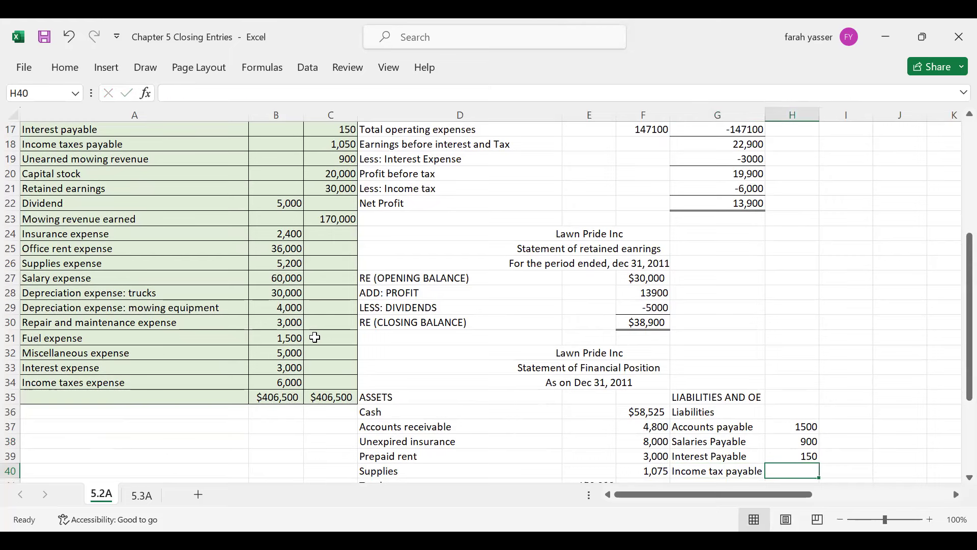
text(1050)
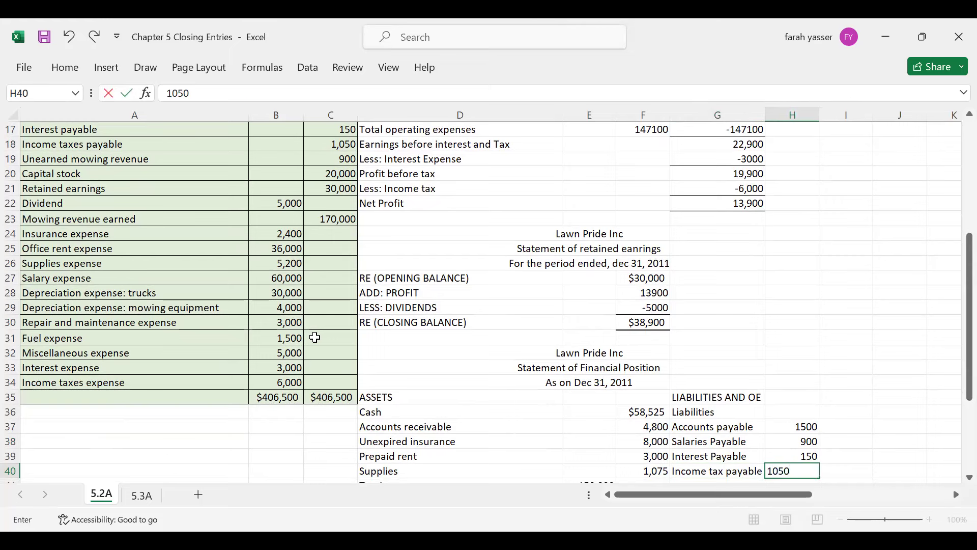
key(Return)
Add Unearned Mowing revenue in G41 with the amount 900 in H41.
key(Left)
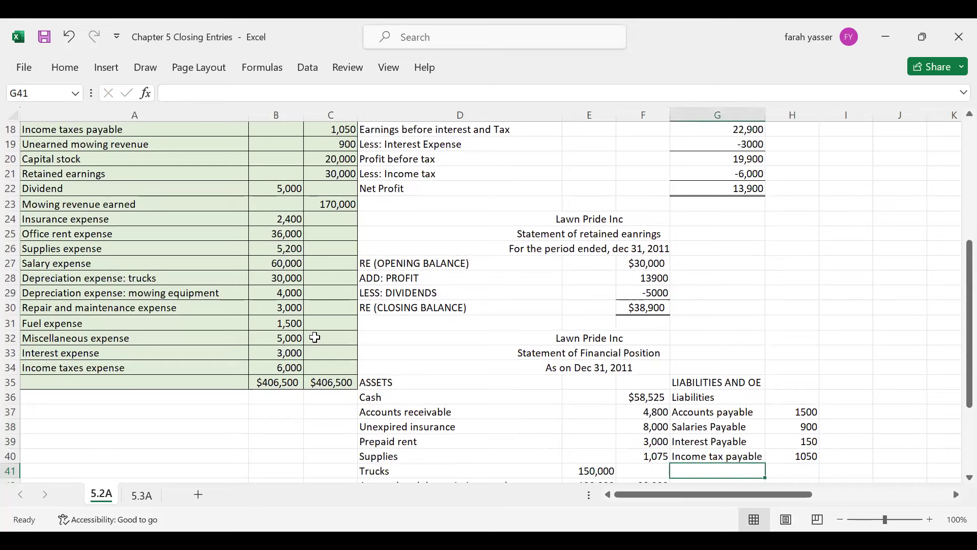
text(Unearn)
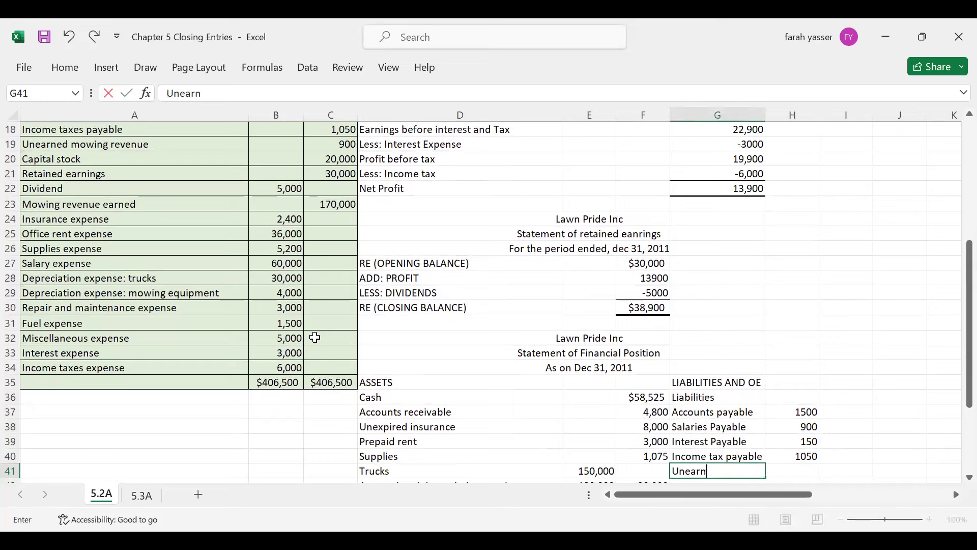
text(ed Mowing re)
text(venue)
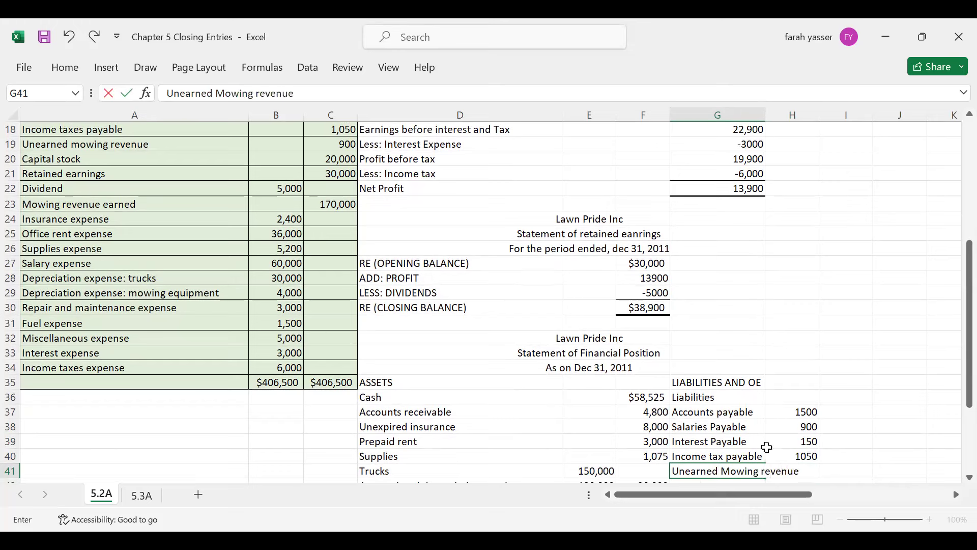
key(Return)
key(Up)
click(807, 458)
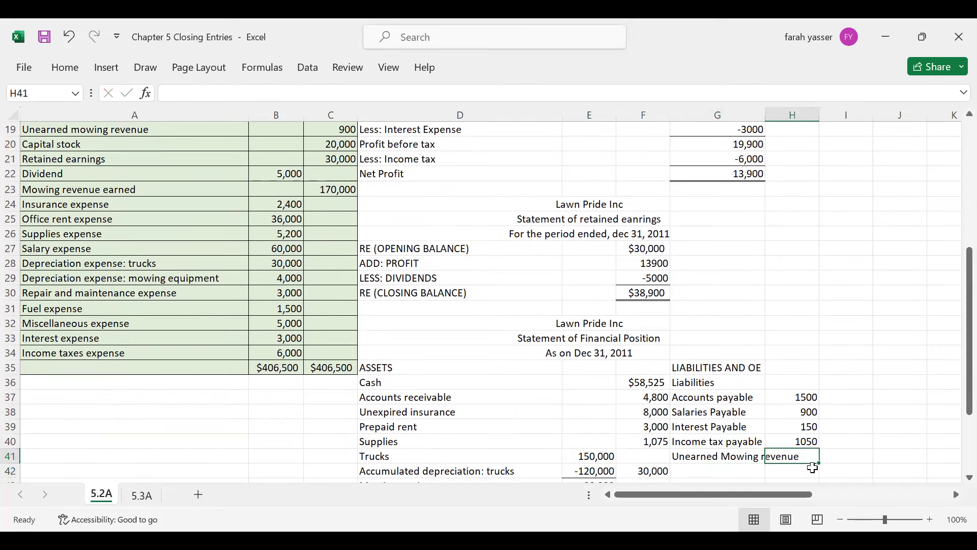
text(900)
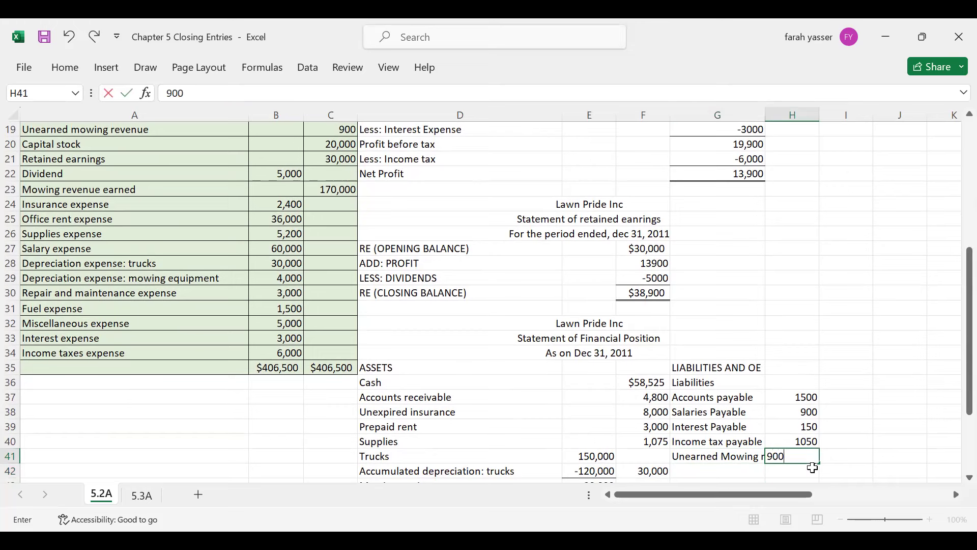
key(Return)
Enter the label Notes payable in G42, below Unearned Mowing revenue.
key(Left)
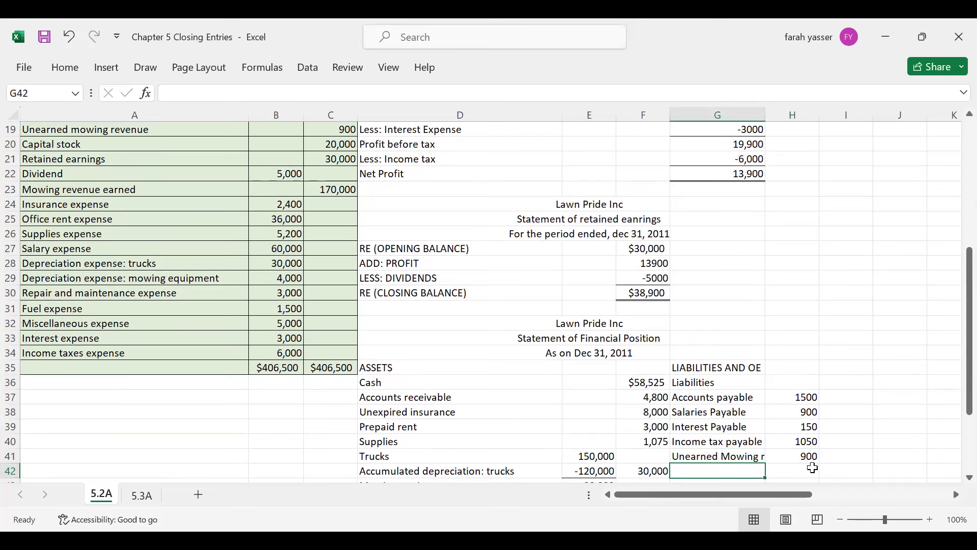
text(Notes )
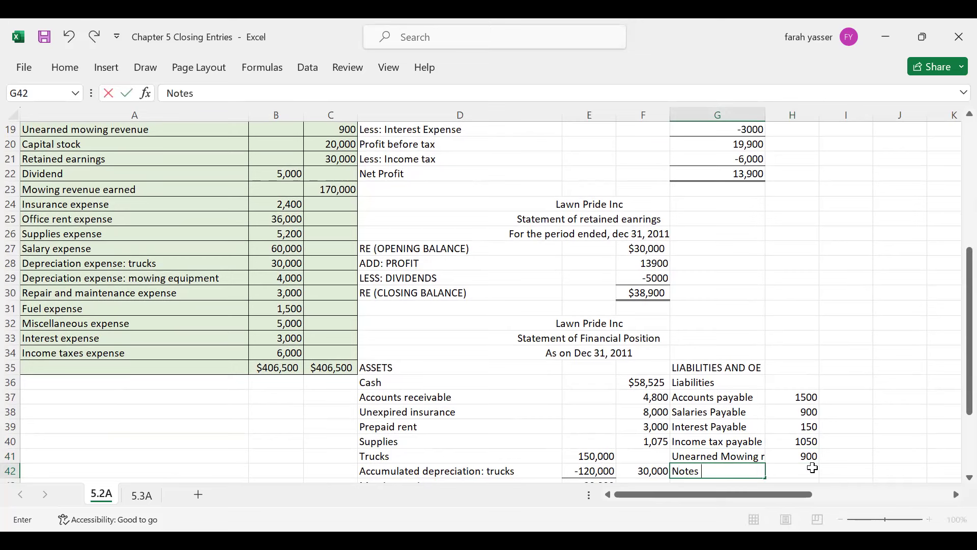
text(payable)
key(Up)
Look up the Notes payable balance in the trial balance and enter 50000 as its amount in H42.
key(Up)
key(Up)
key(Up)
key(Up)
key(Up)
key(Up)
key(Up)
key(Up)
key(Up)
key(Up)
key(Up)
key(Up)
key(Up)
key(Up)
key(Up)
key(Up)
key(Up)
key(Up)
key(Up)
key(Up)
key(Up)
key(Up)
key(Up)
key(Up)
key(Up)
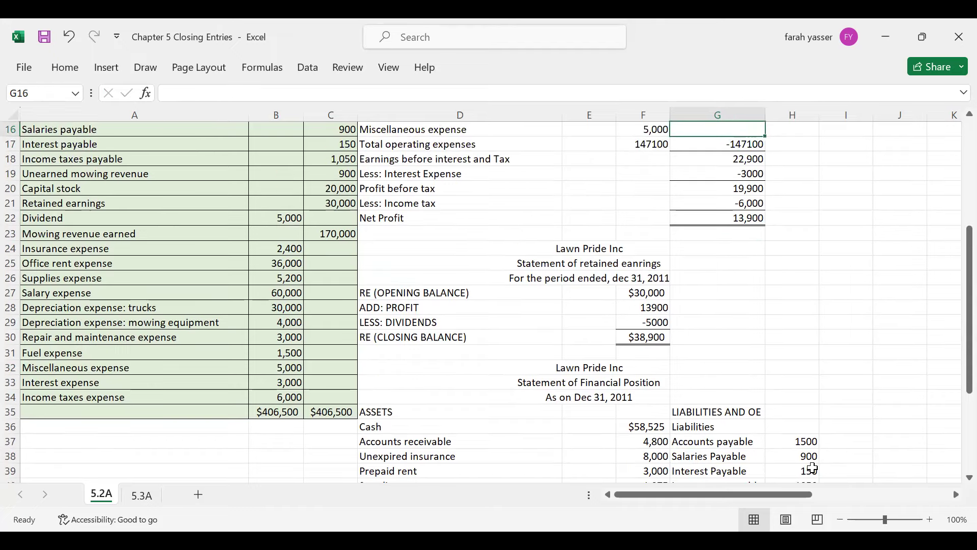
key(Up)
key(Up)
key(Up)
key(Down)
key(Down)
key(Left)
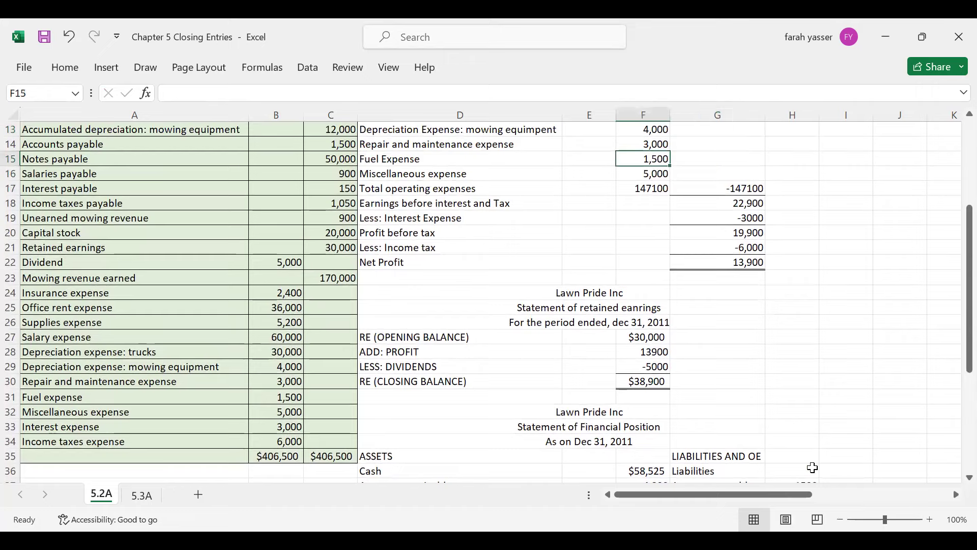
key(Left)
key(Left)
key(Left)
key(Left)
key(Left)
key(Right)
key(Right)
key(Down)
key(Down)
key(Down)
key(Down)
key(Down)
key(Down)
key(Down)
key(Down)
key(Down)
key(Down)
key(Down)
key(Down)
key(Down)
key(Down)
key(Down)
key(Down)
key(Down)
key(Down)
key(Down)
key(Down)
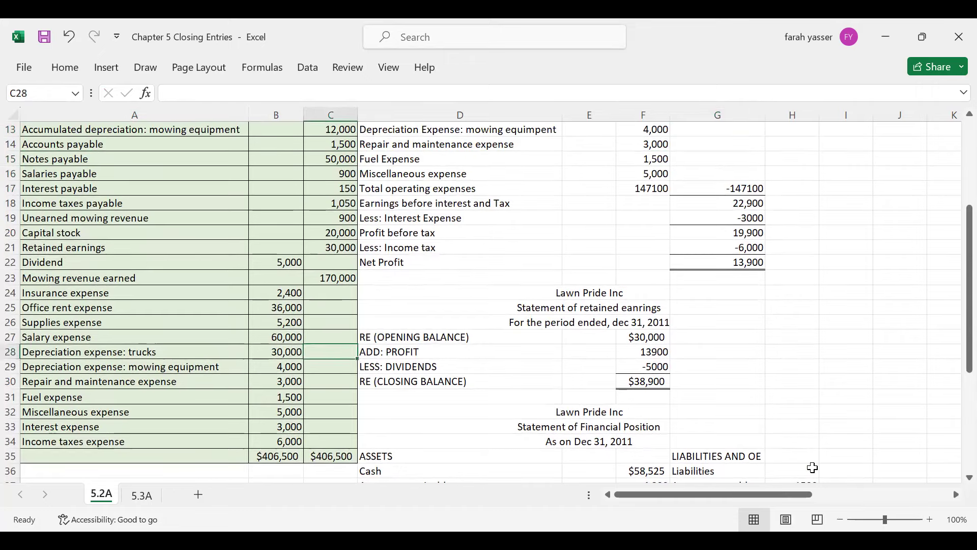
key(Right)
key(Right)
key(Right)
key(Right)
key(Right)
key(Up)
key(Up)
key(Up)
key(Up)
key(Up)
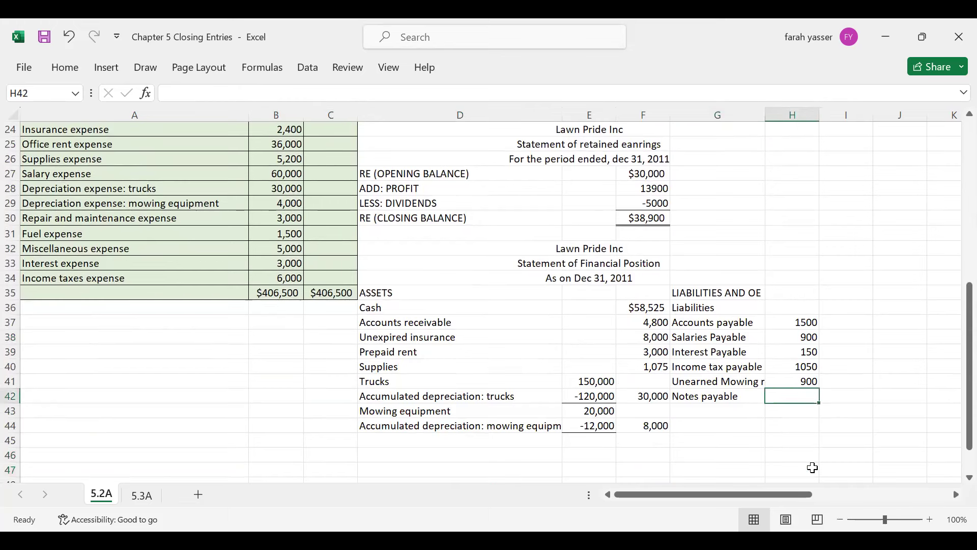
text(50)
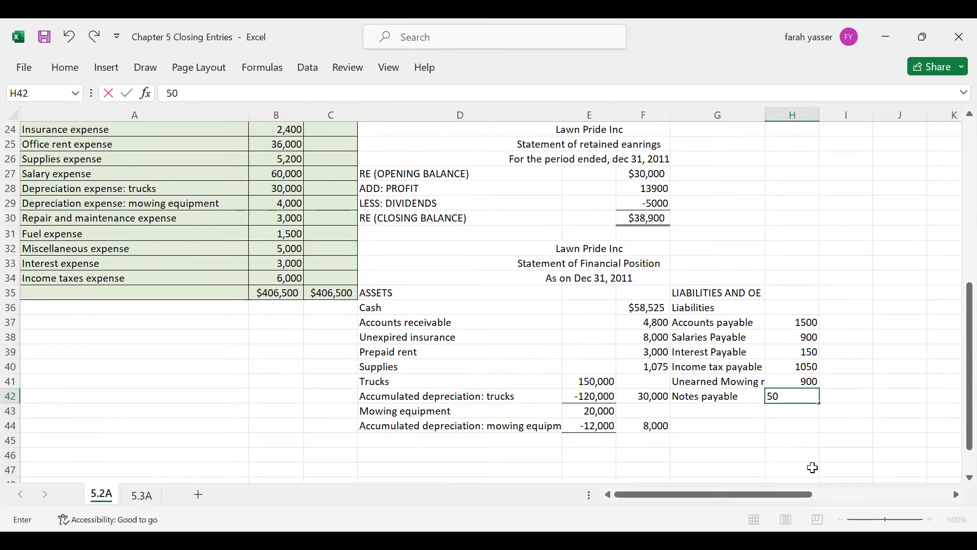
text(0000)
key(BackSpace)
key(Return)
Sum the liability amounts in H37:H42 into H43 and enter the label Total Liabilities in G43.
click(801, 323)
drag(800, 323, 812, 414)
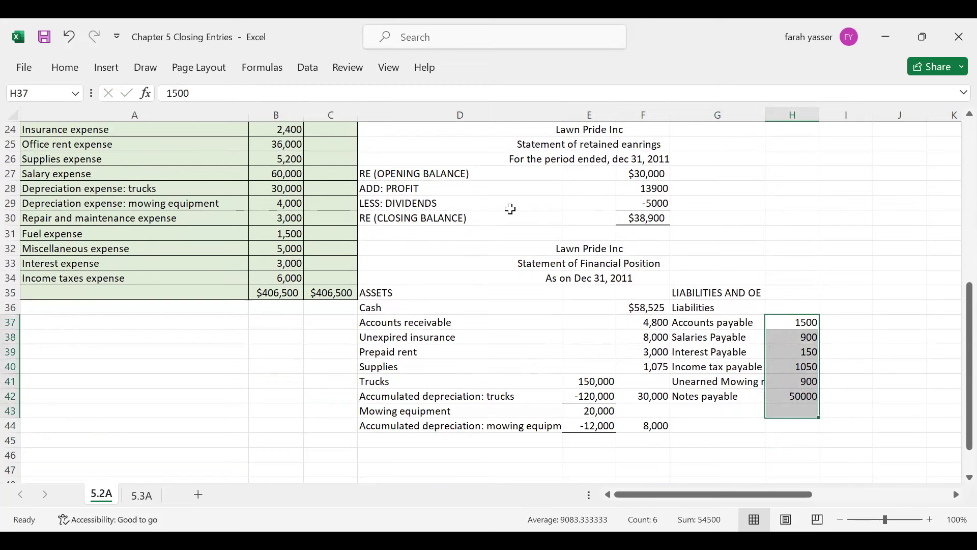
click(77, 67)
click(777, 90)
click(697, 410)
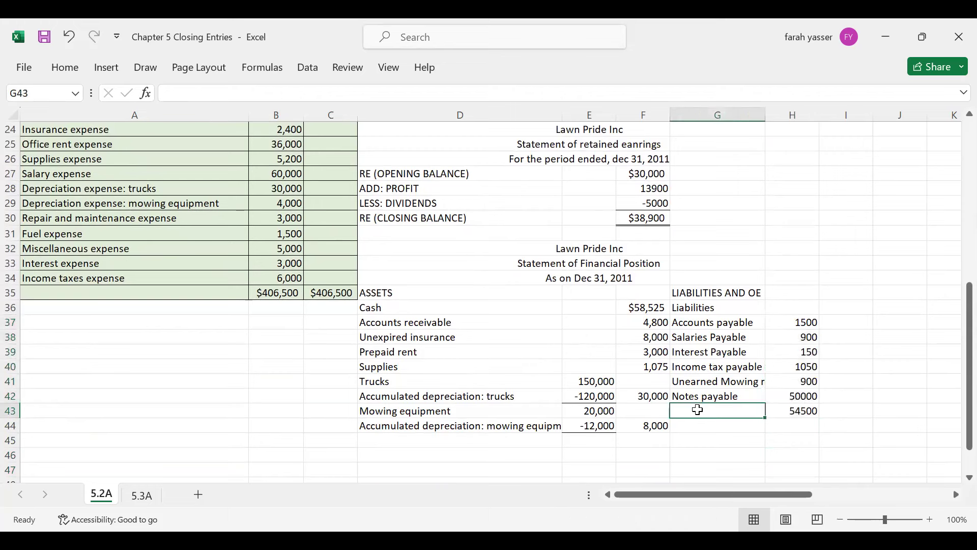
text(Total Liabilities)
Enter the liabilities total 54,500 in I43 and clear the sum from H43.
click(854, 414)
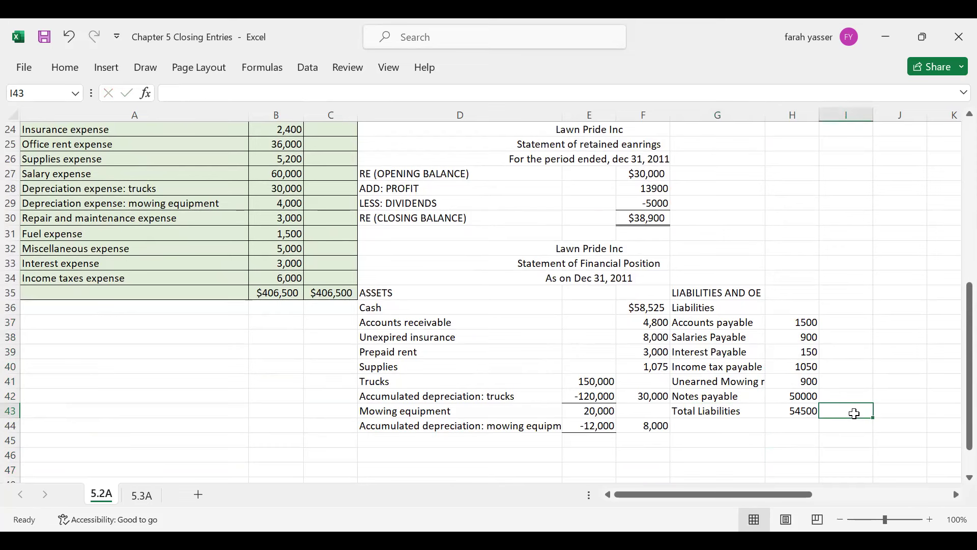
text(54,500)
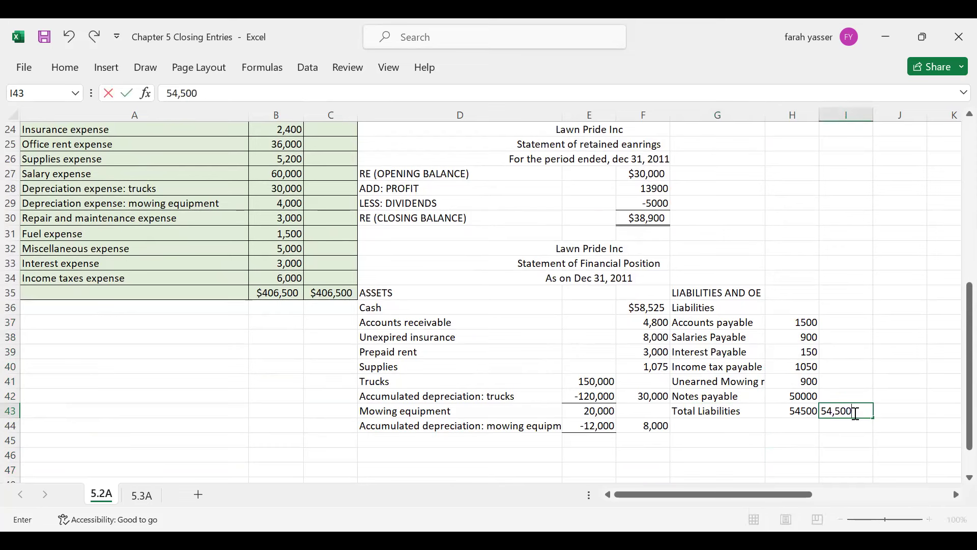
key(Return)
click(796, 411)
key(BackSpace)
key(Return)
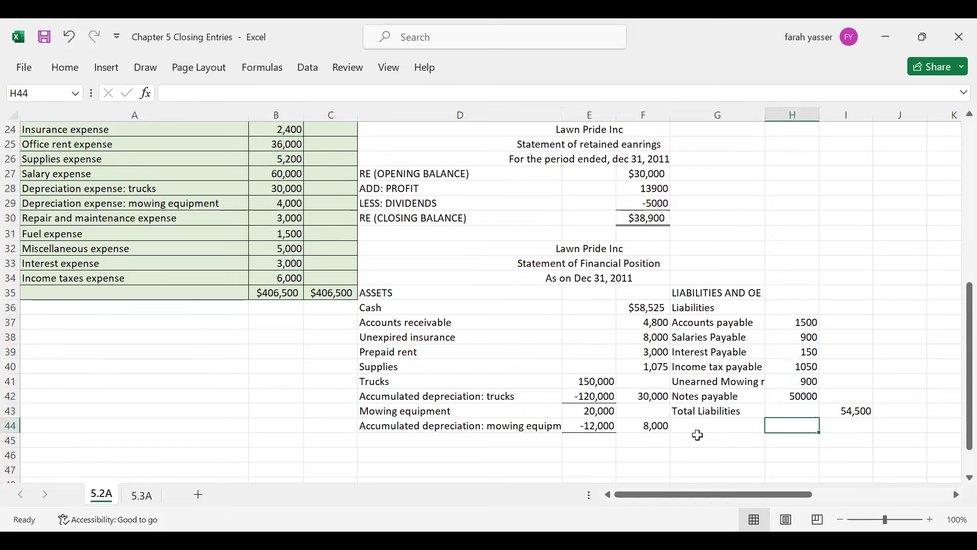
Add the heading Owners' equity in G45, with the labels Capital Stock in G46 and Retained earnings in G47.
click(700, 439)
text(O)
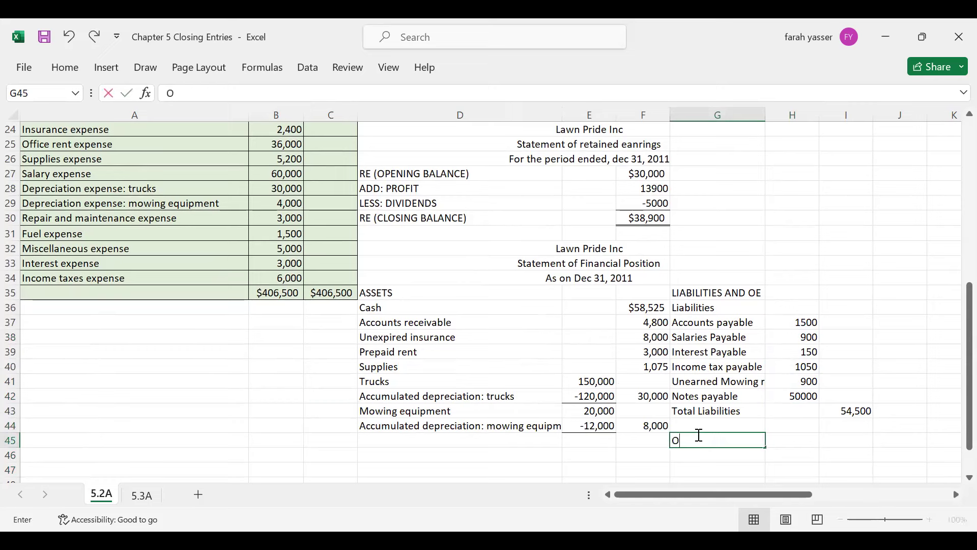
text(wners)
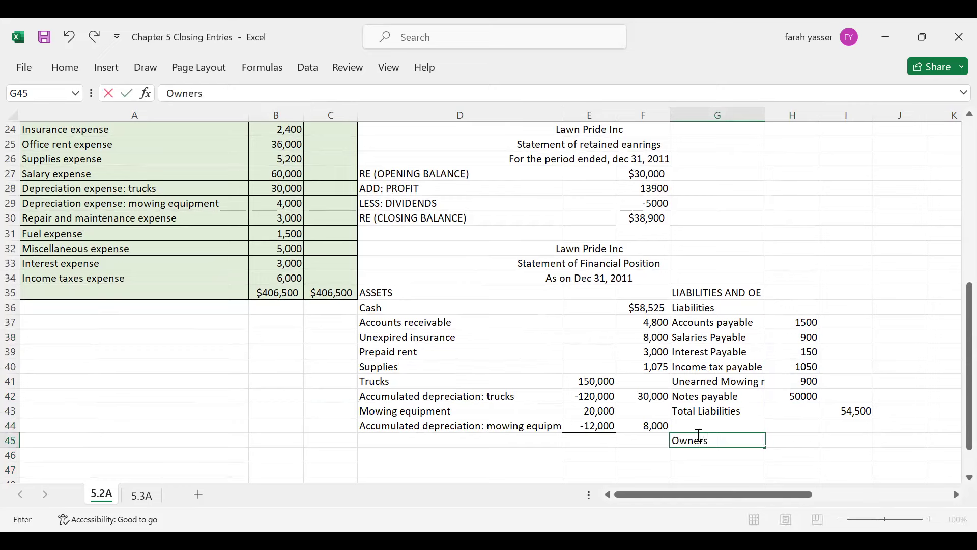
text(' equity)
key(Return)
text(C)
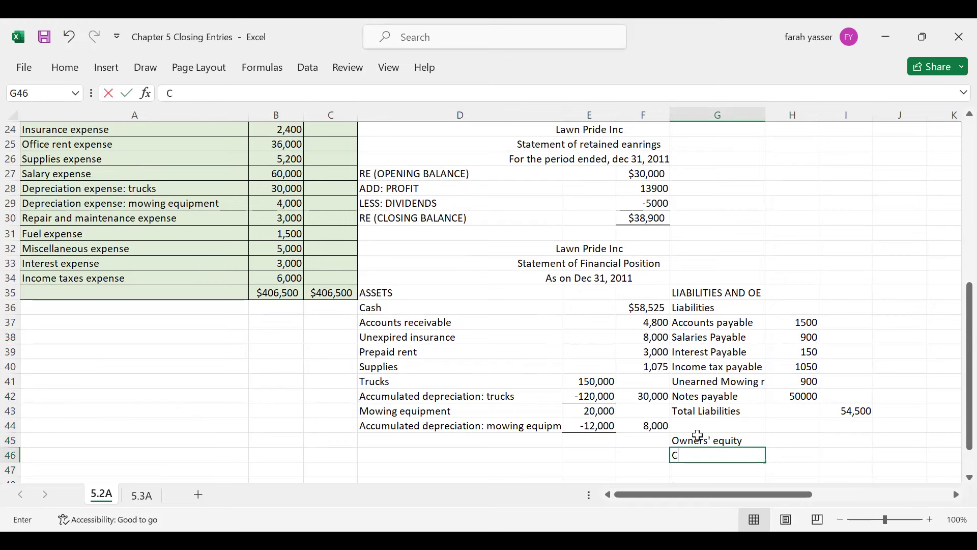
text(apital Sto)
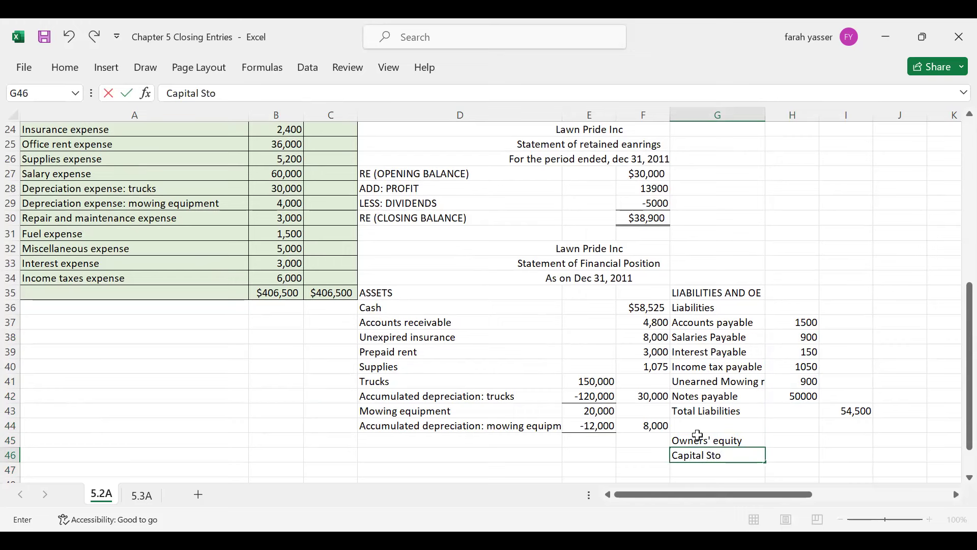
text(ck)
key(Return)
text(Retained earnings)
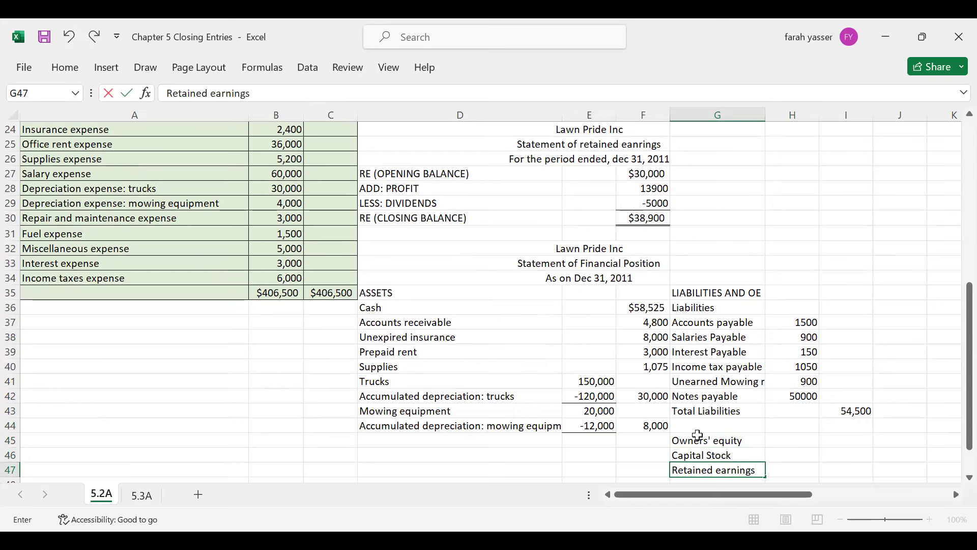
key(Return)
Look up the capital stock balance in the trial balance and enter 20000 as its amount in H46.
key(Up)
key(Up)
key(Right)
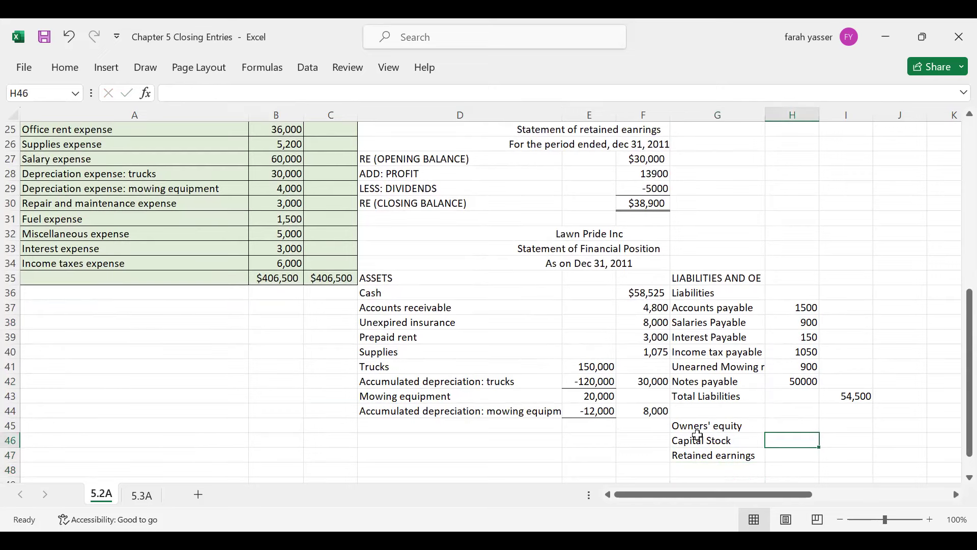
scroll(698, 435, up, 3)
scroll(429, 258, down, 1)
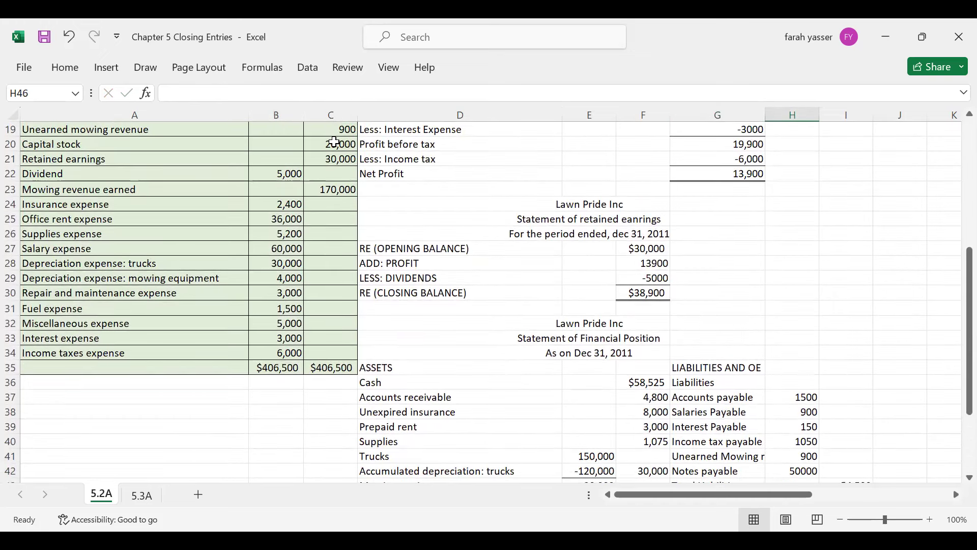
scroll(754, 326, down, 2)
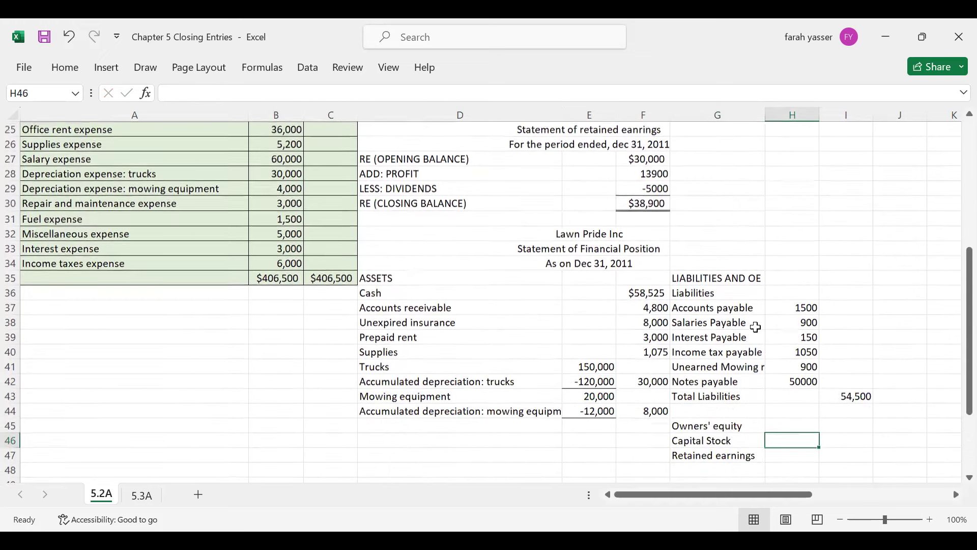
scroll(755, 327, down, 1)
text(2)
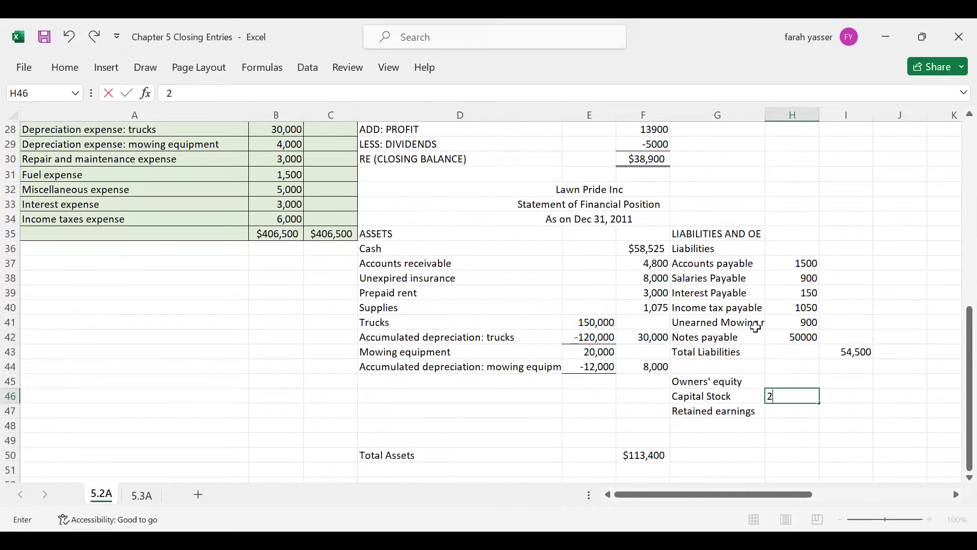
text(00,000)
key(BackSpace)
key(BackSpace)
key(BackSpace)
key(BackSpace)
text(00)
key(Return)
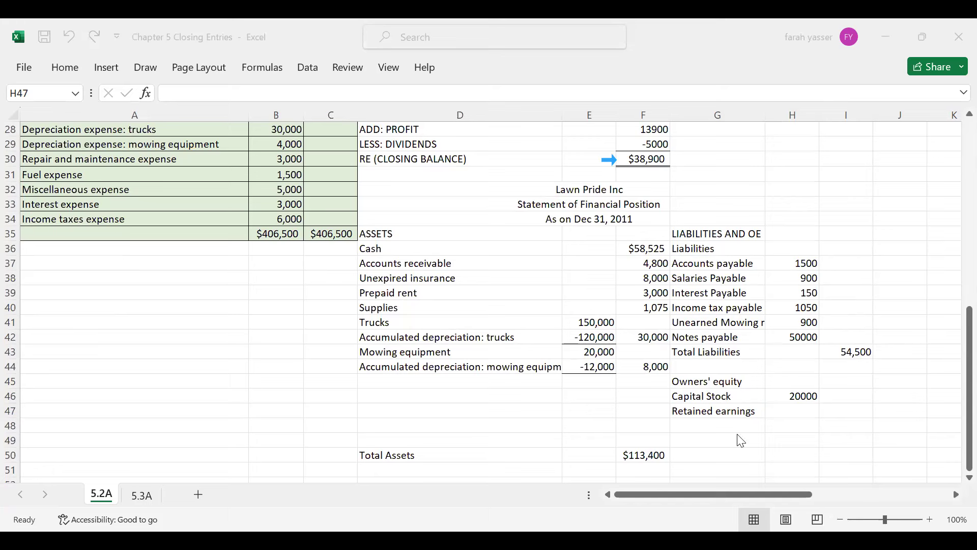
Enter the closing retained earnings balance, 38900, in H47.
click(796, 408)
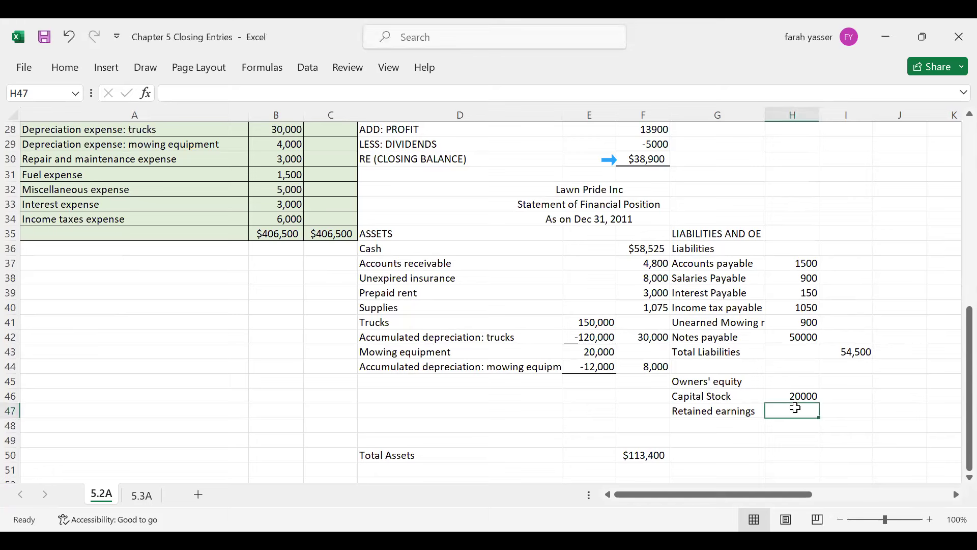
text(38)
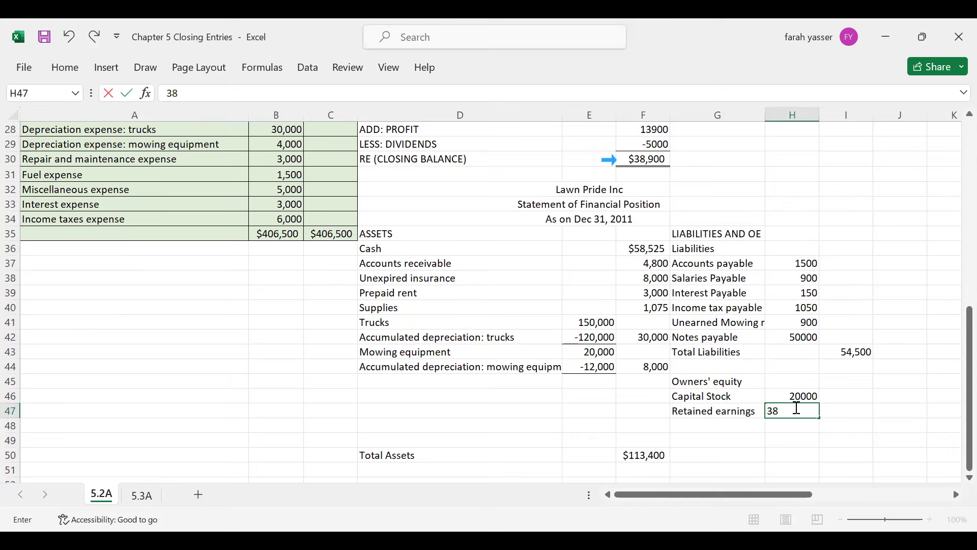
text(900)
key(Return)
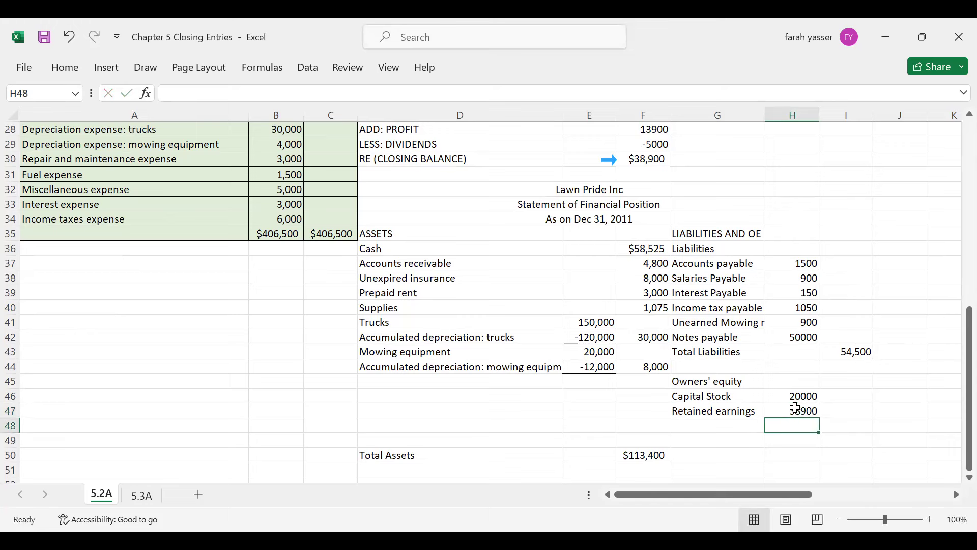
Check the sum of capital stock and retained earnings and enter 58900 as the equity total in I48.
drag(789, 396, 789, 411)
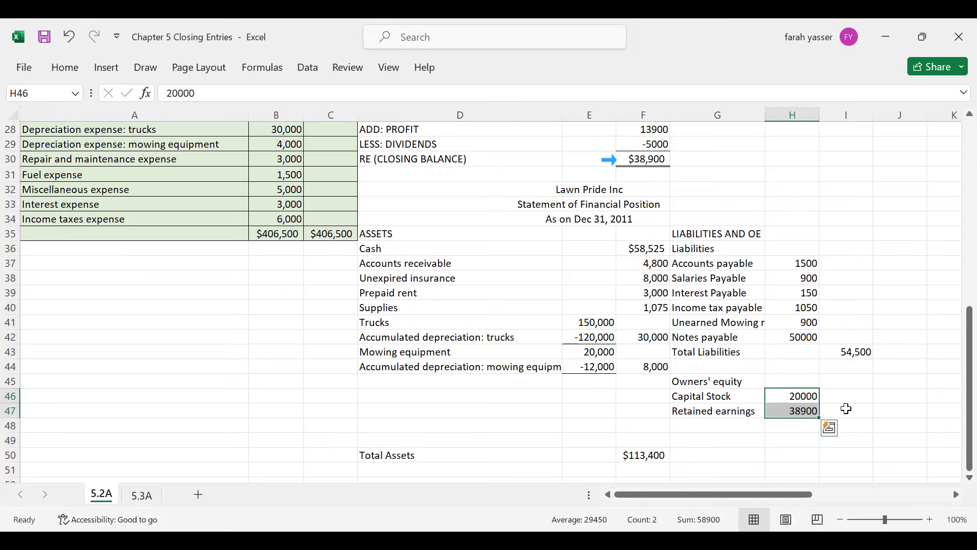
click(851, 423)
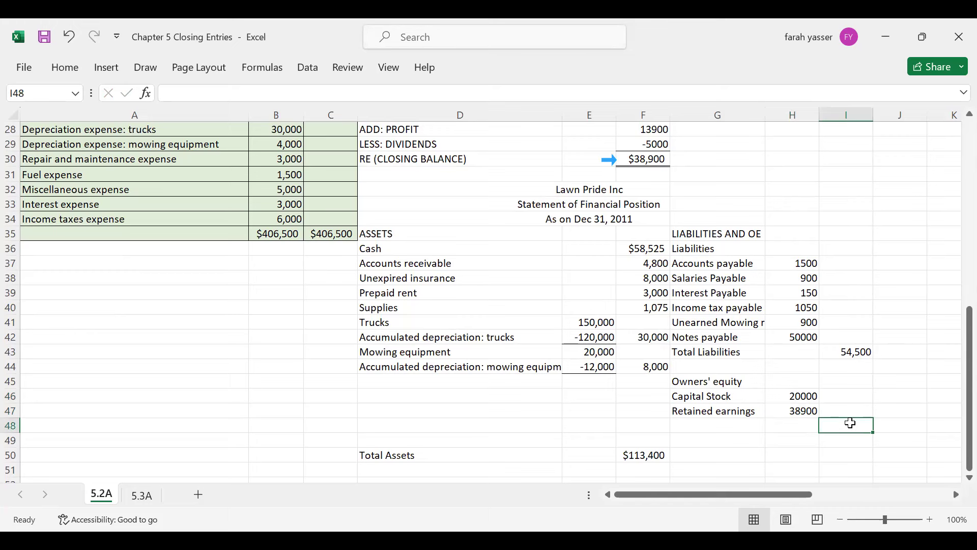
text(58900)
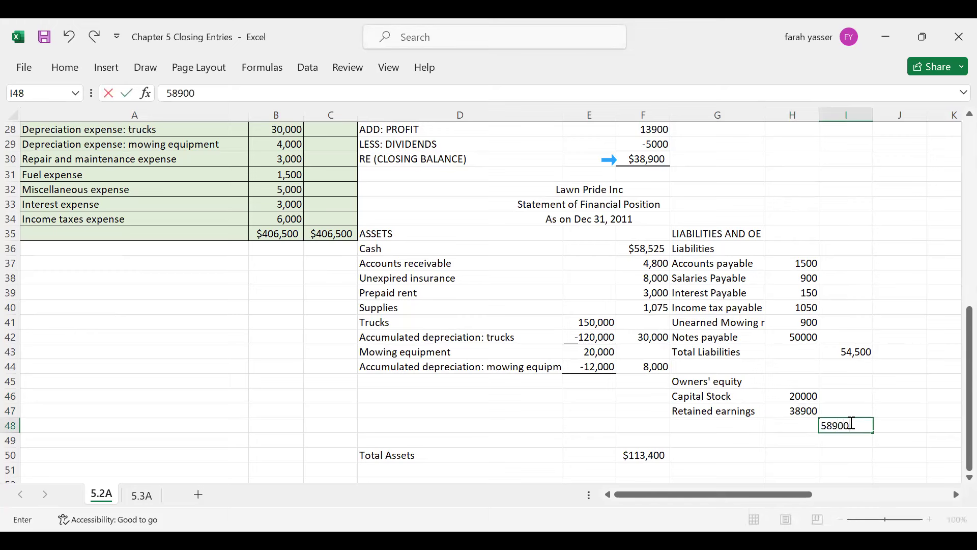
key(Return)
Sum I43:I49 into I50, on the same row as Total Assets.
drag(855, 352, 850, 449)
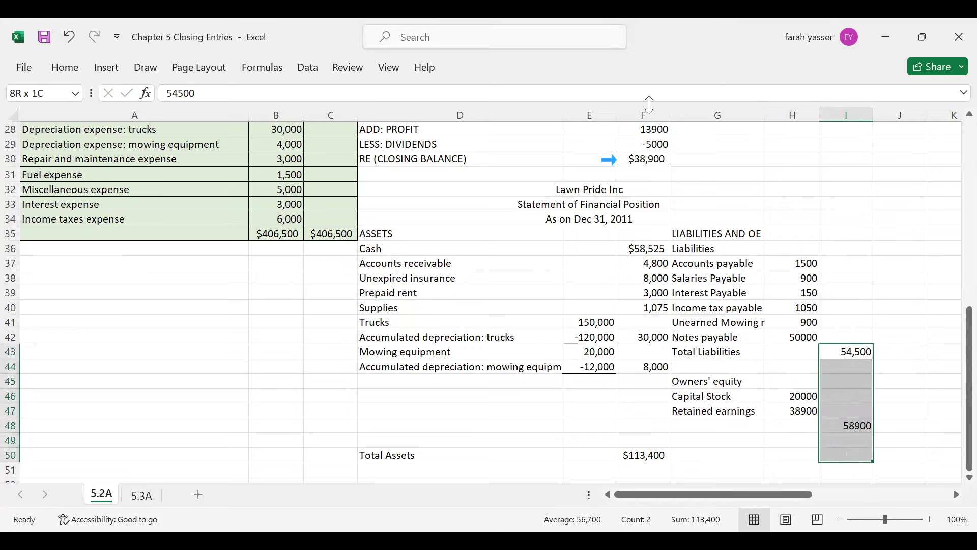
click(65, 67)
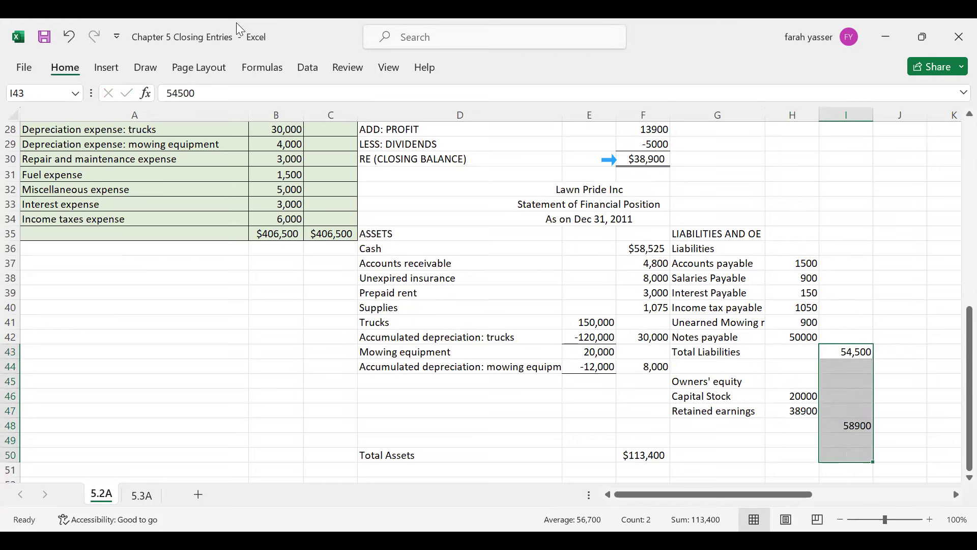
key(alt+equal)
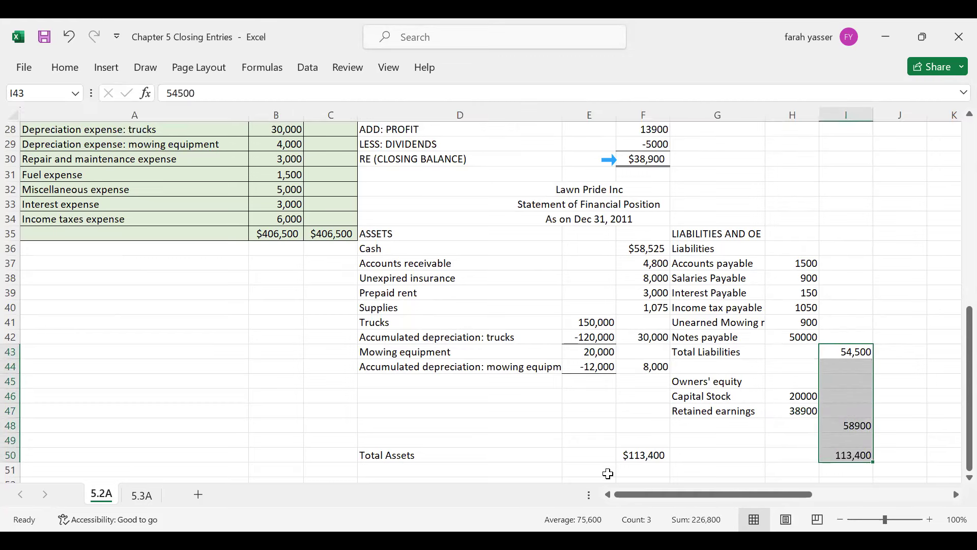
click(843, 452)
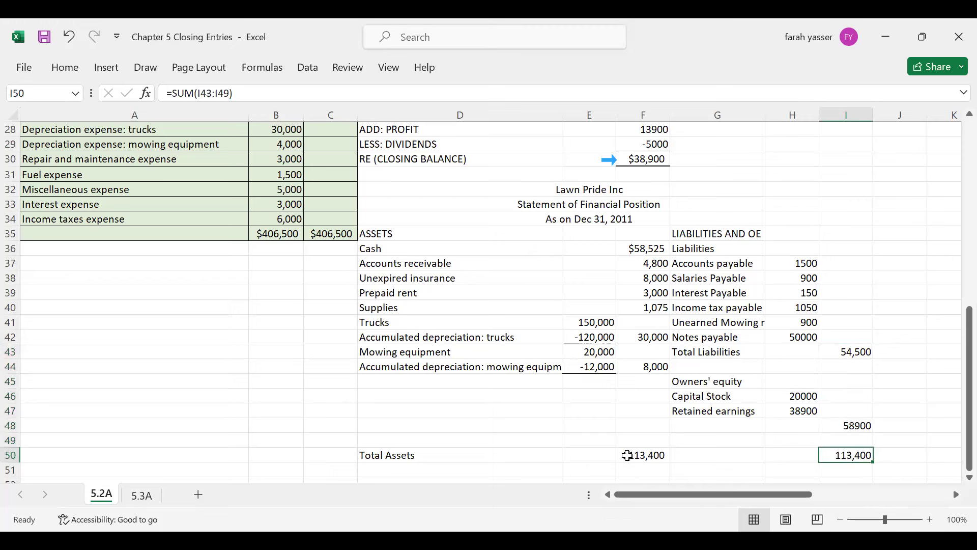
Apply a top and double bottom border to the Total Assets amount in F50 and the total in I50.
click(651, 454)
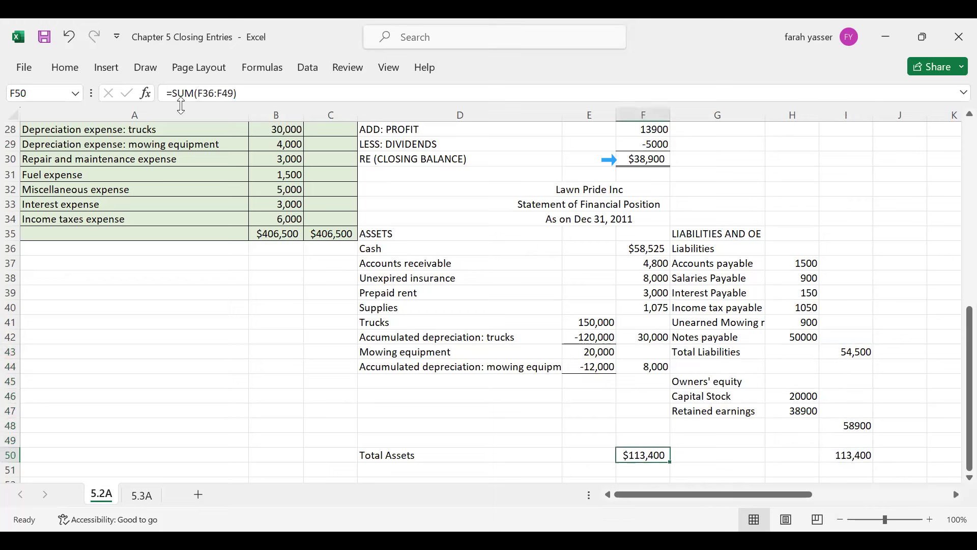
click(60, 70)
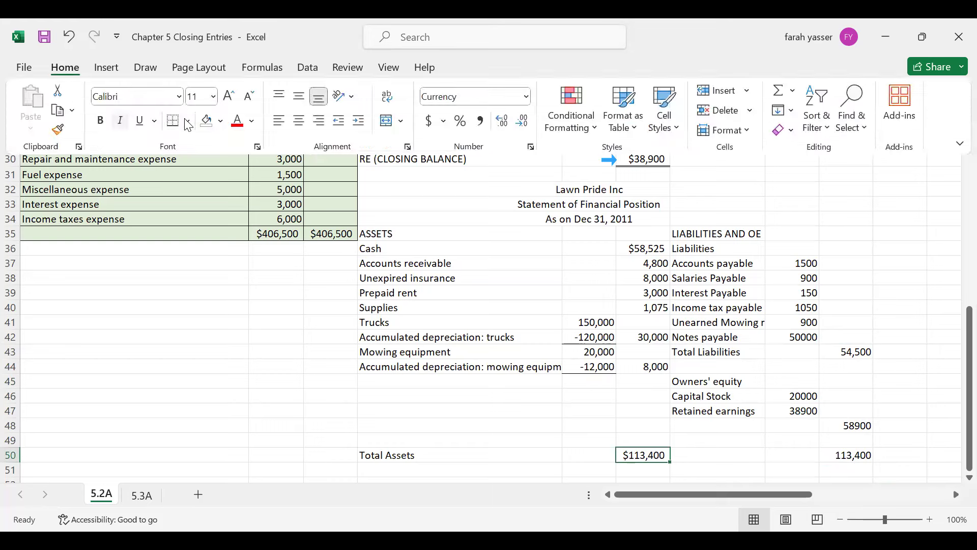
click(188, 121)
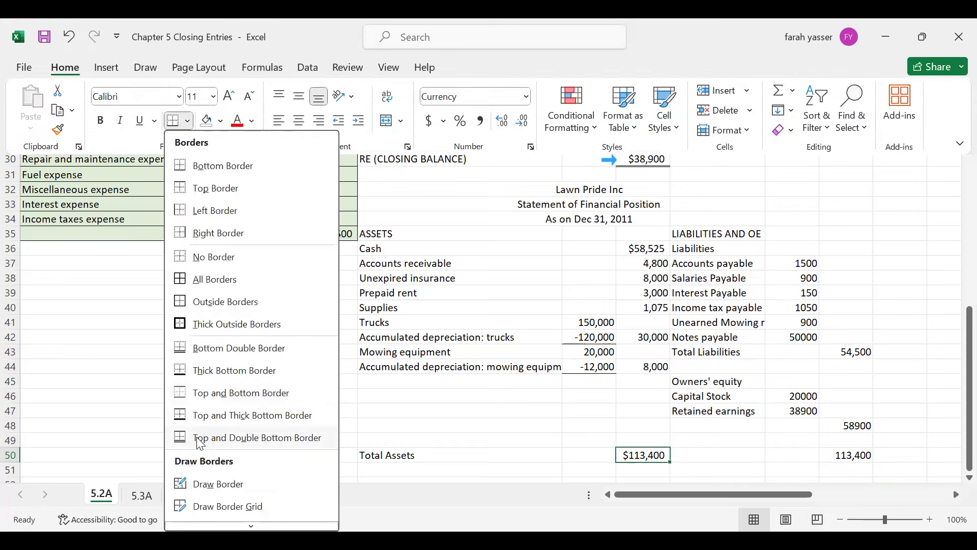
click(838, 452)
click(843, 453)
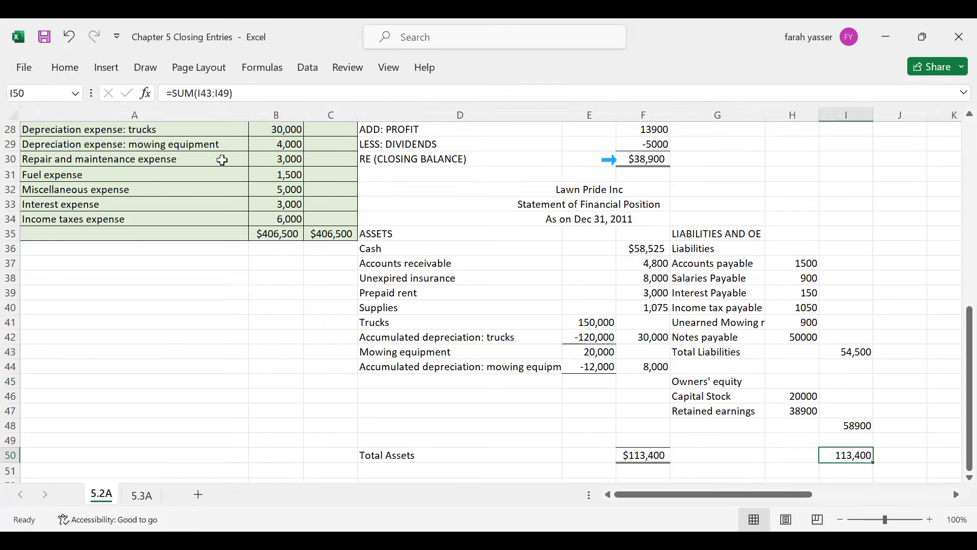
click(71, 69)
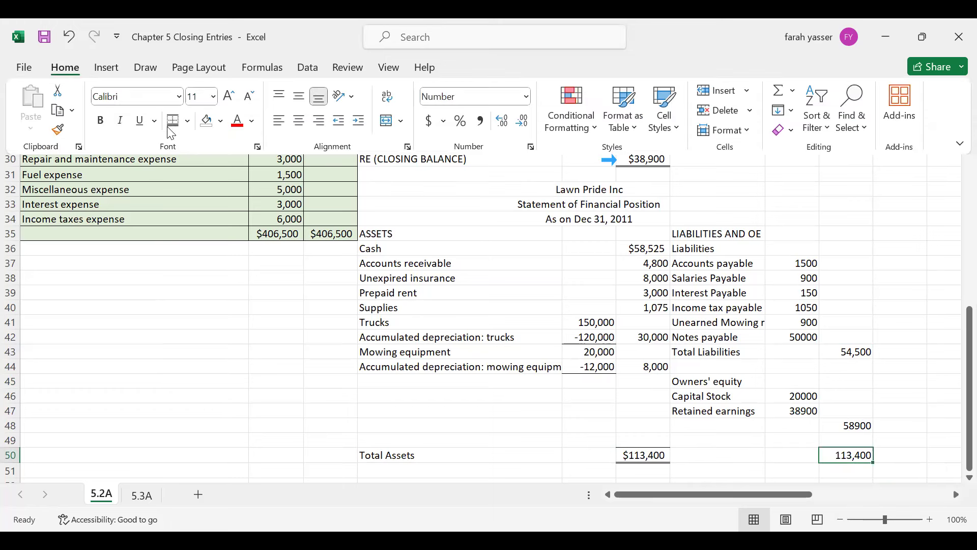
Enter the label Total liabilities and OE in G50.
click(696, 456)
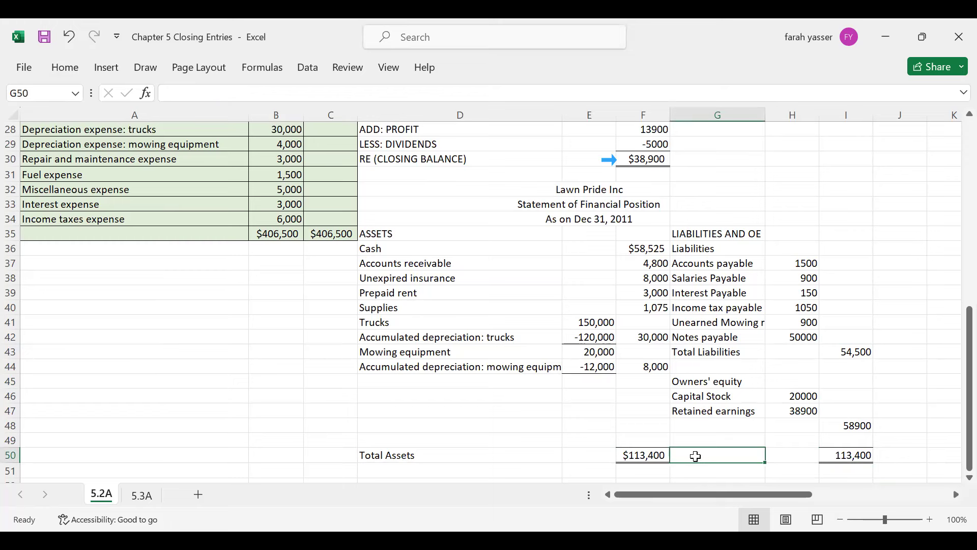
text(To)
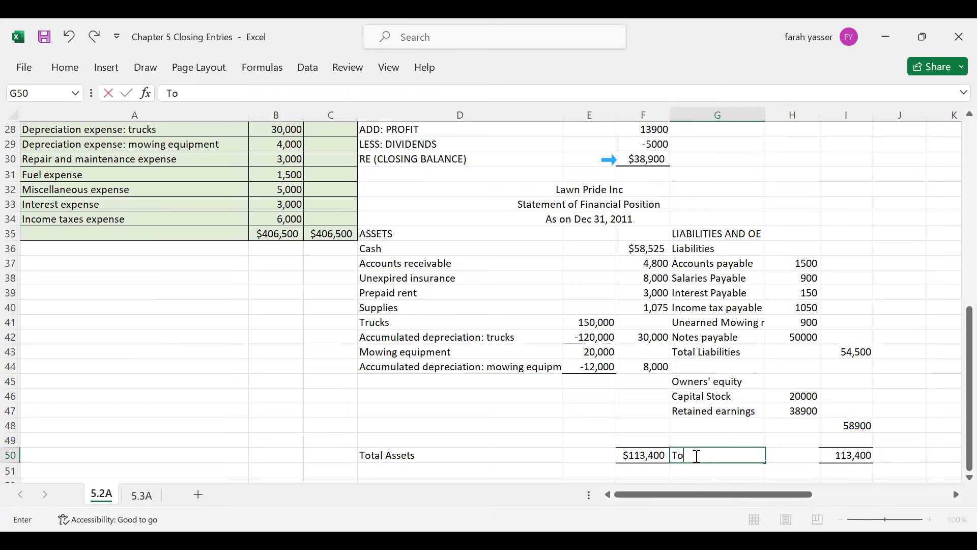
text(tal liabilities and)
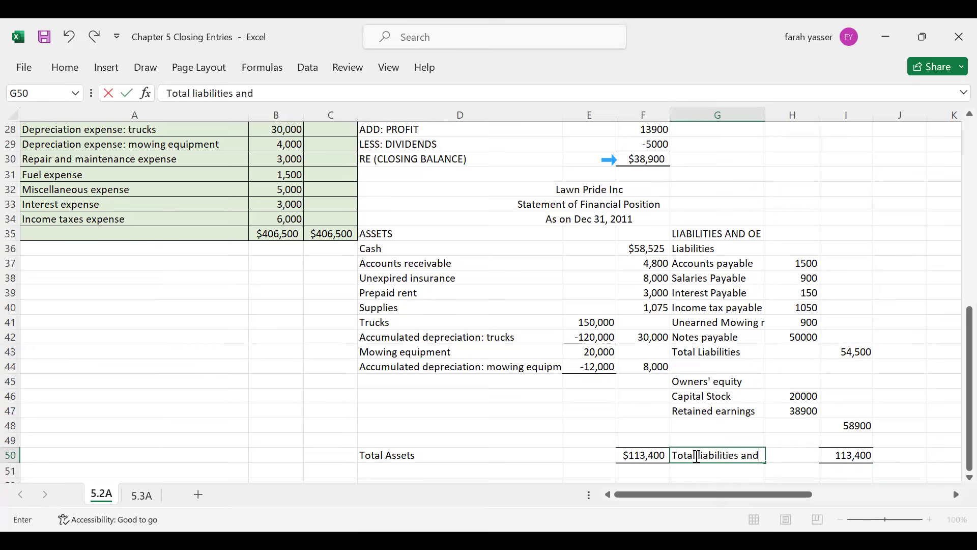
text( OE)
key(Return)
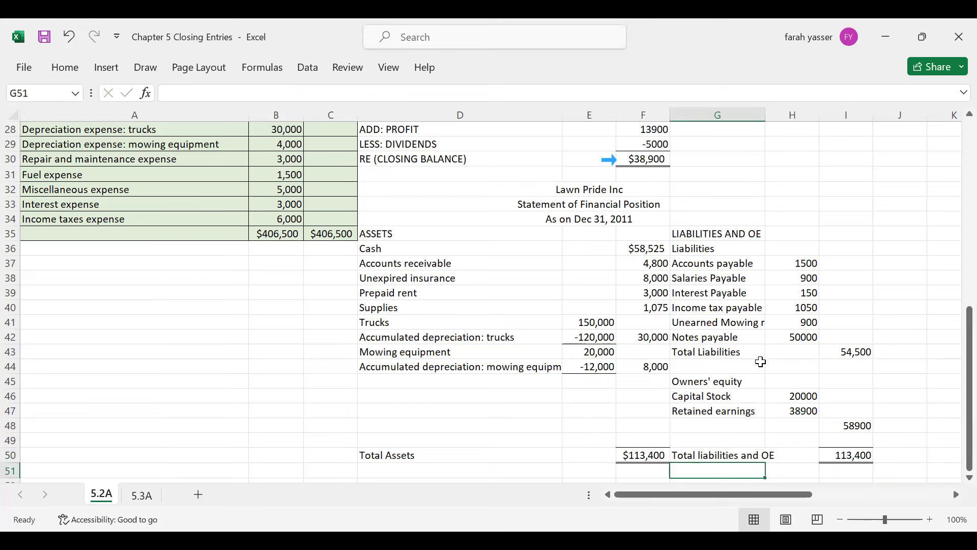
Apply a bottom border to the notes payable amount in H42 and the retained earnings amount in H47.
click(803, 338)
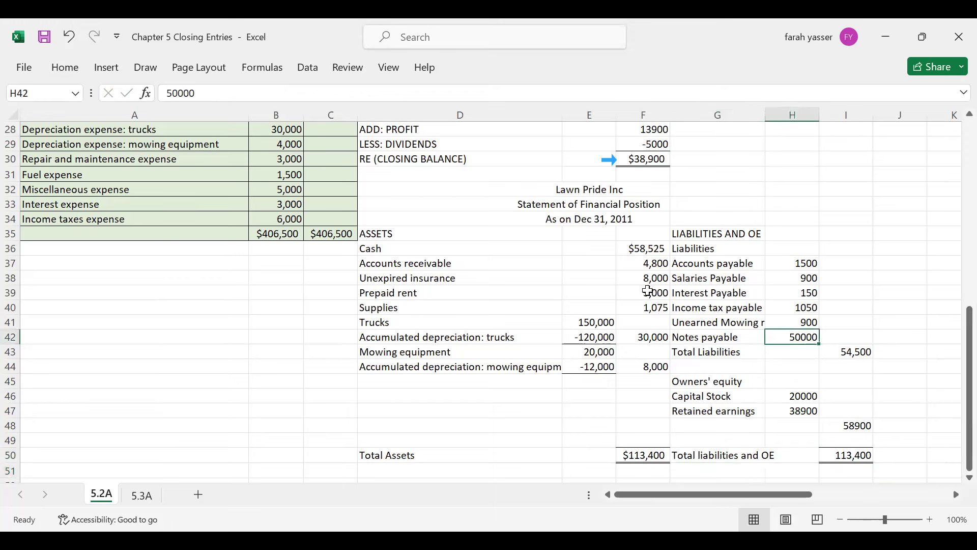
click(65, 69)
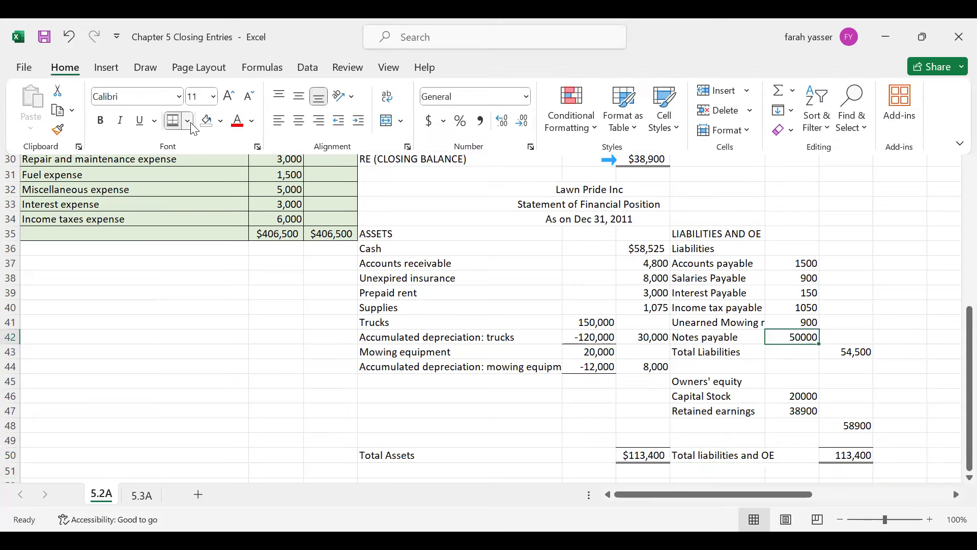
click(188, 121)
click(182, 168)
click(801, 411)
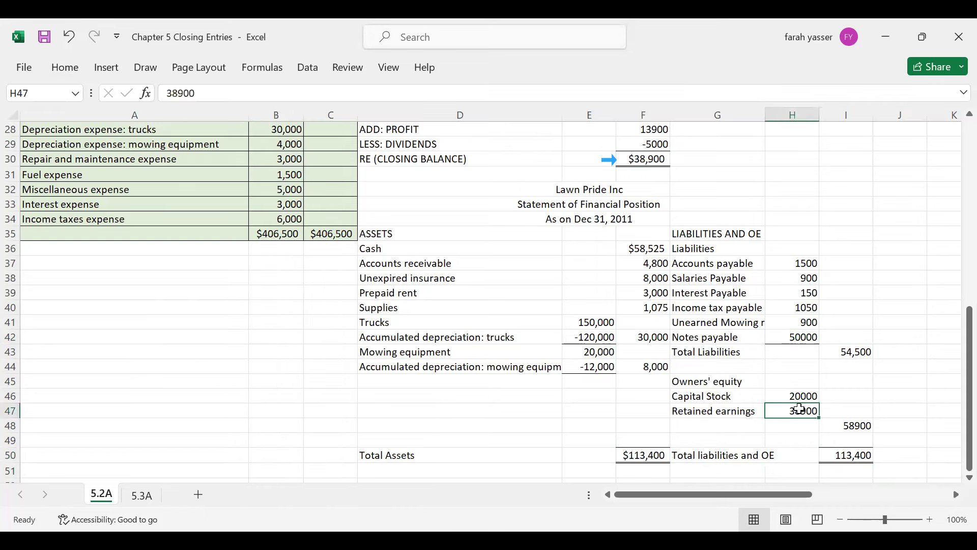
click(77, 66)
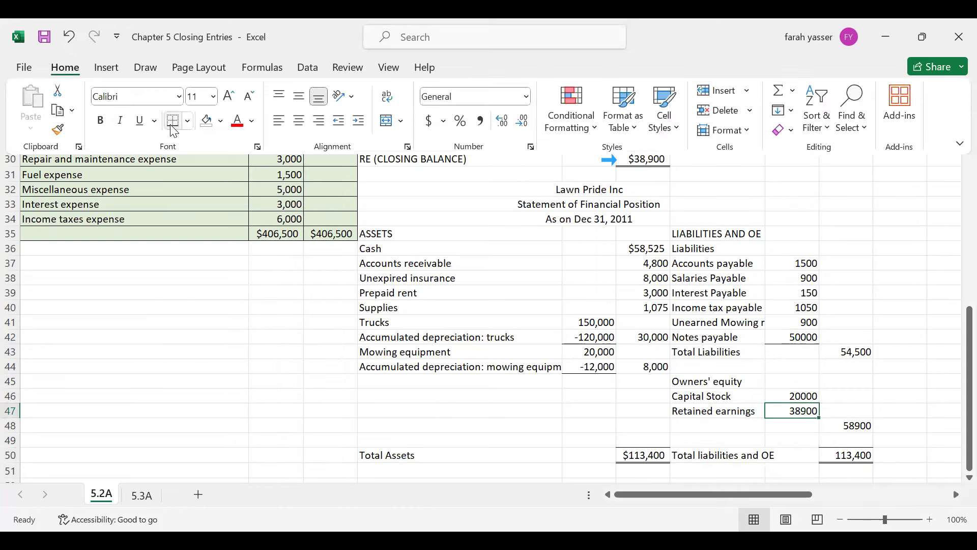
key(Escape)
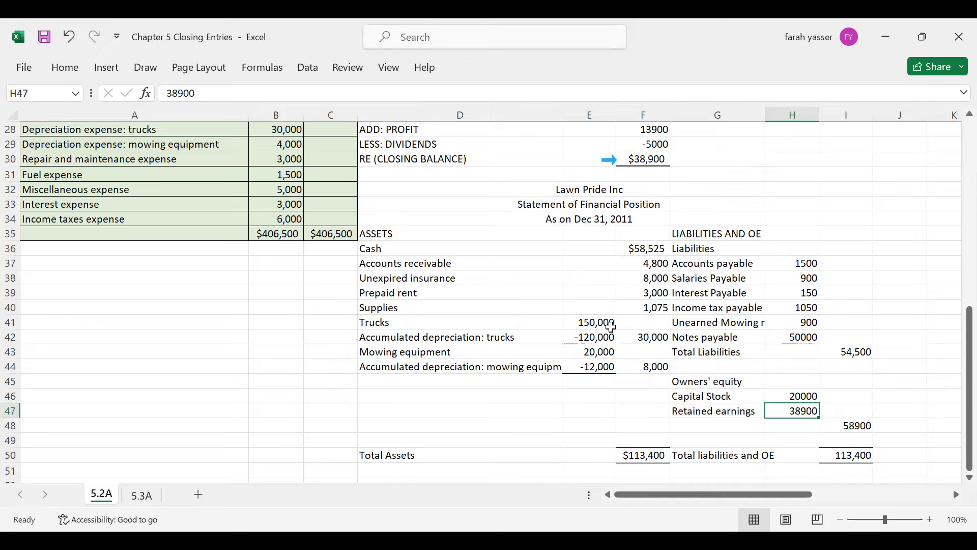
Delete columns I through N to bring the closing entries table next to the income statement.
scroll(611, 327, up, 9)
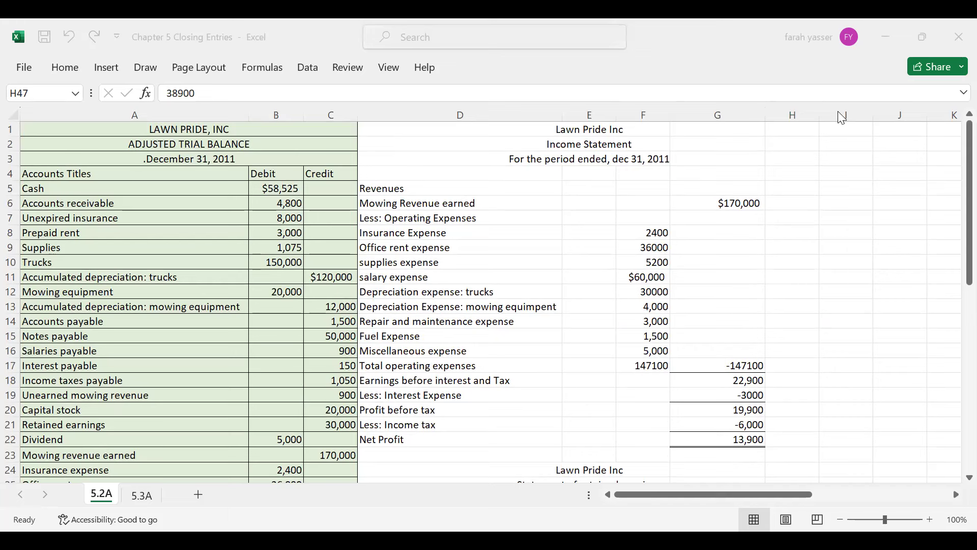
drag(837, 115, 774, 202)
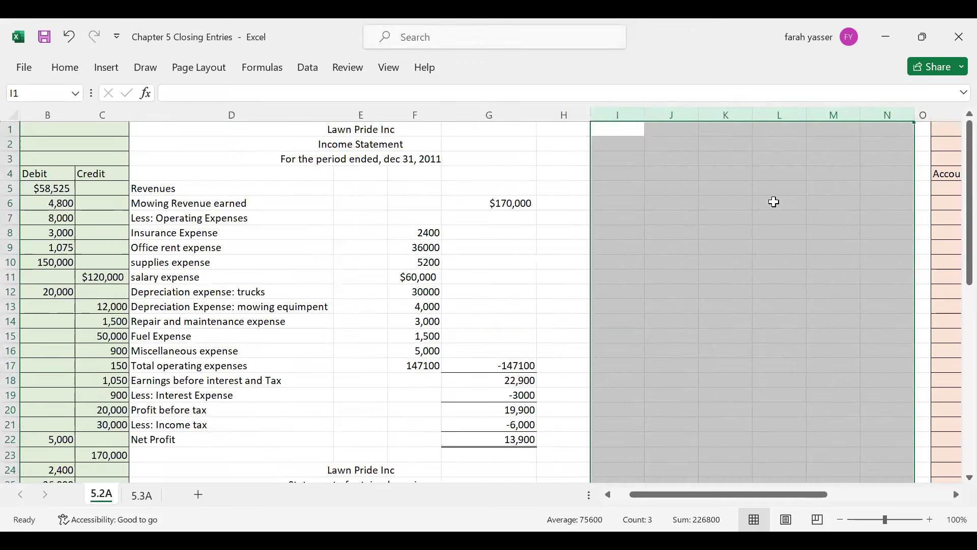
right_click(774, 202)
click(835, 375)
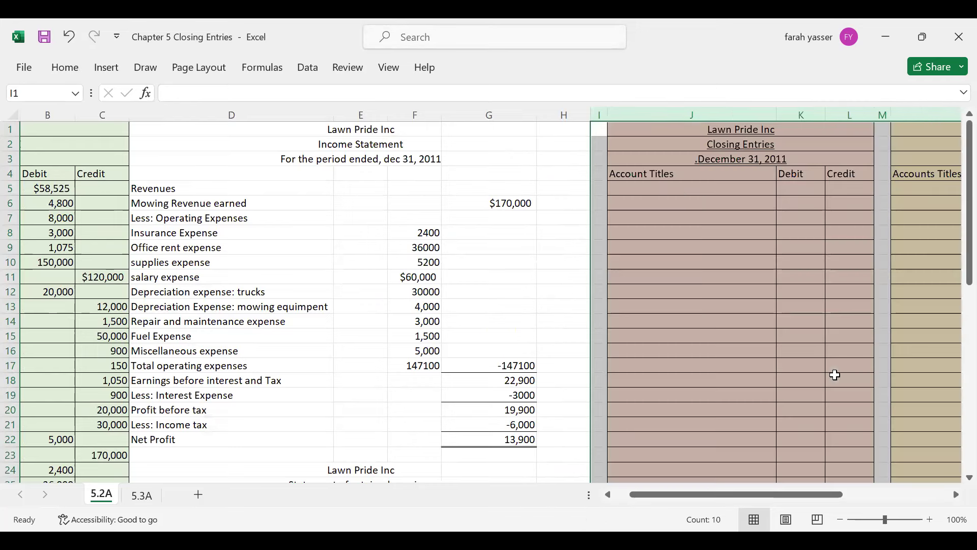
click(676, 188)
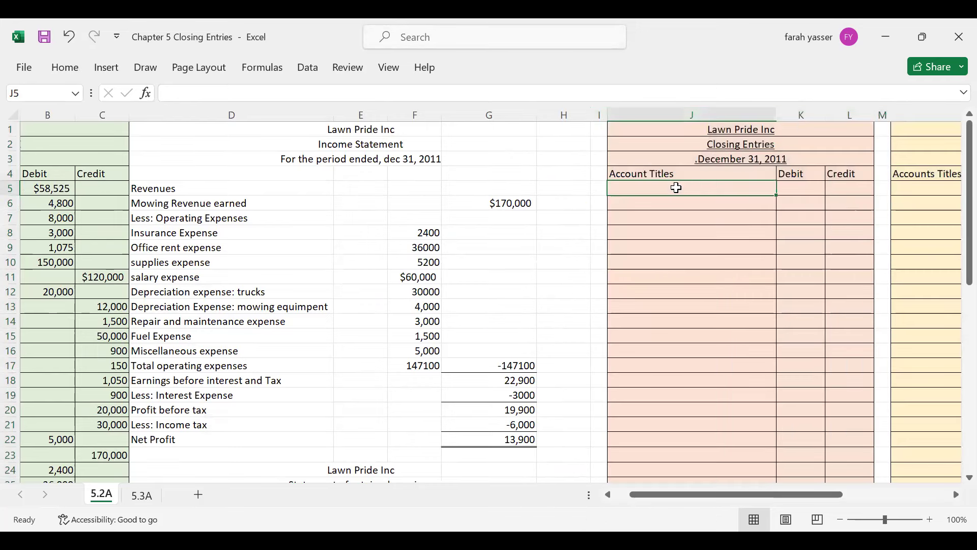
key(Left)
key(Left)
key(Left)
key(Left)
key(Left)
key(Left)
key(Left)
key(Left)
key(Left)
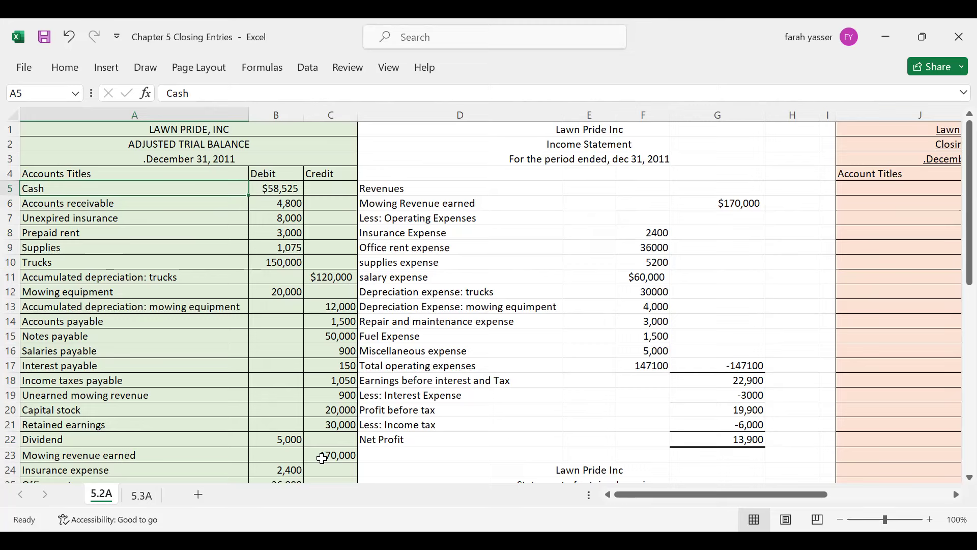
click(856, 185)
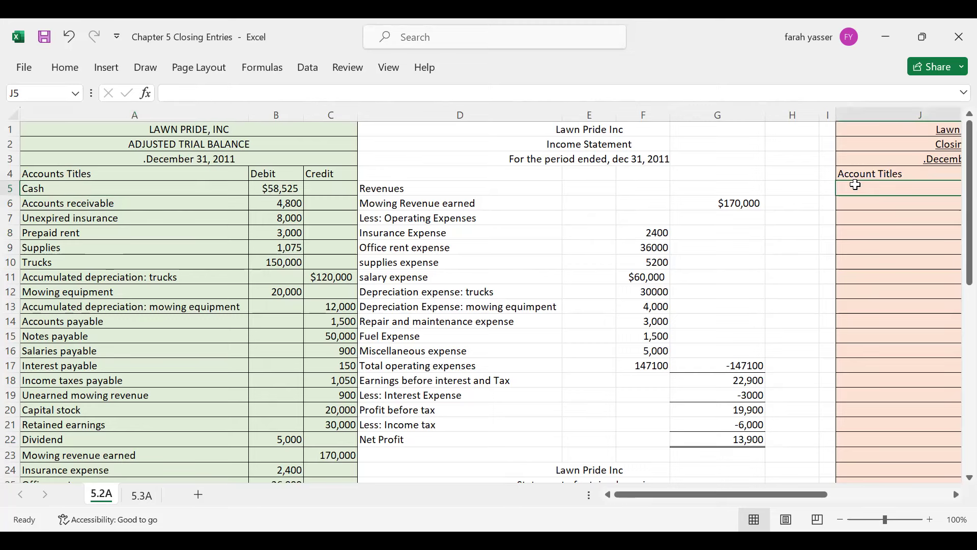
key(Left)
key(Right)
key(Right)
key(Right)
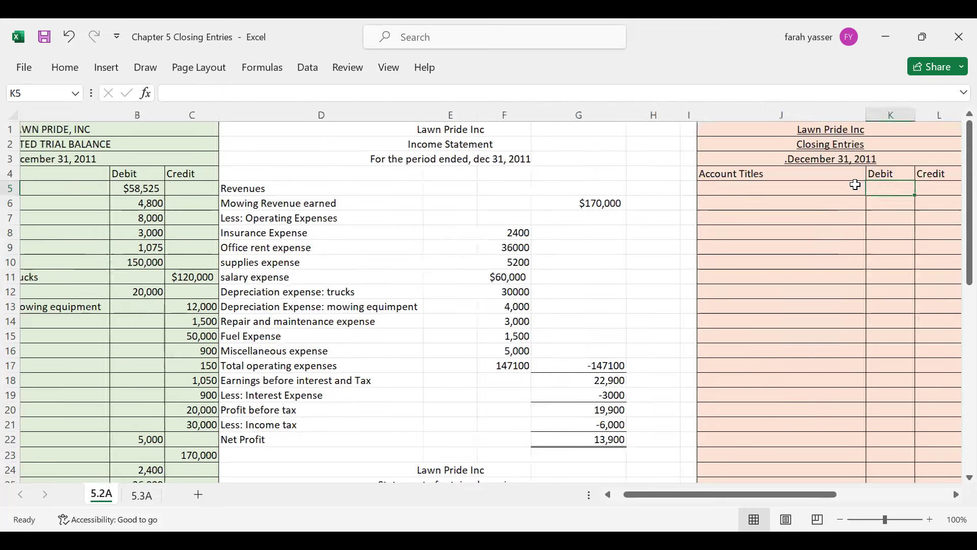
key(Home)
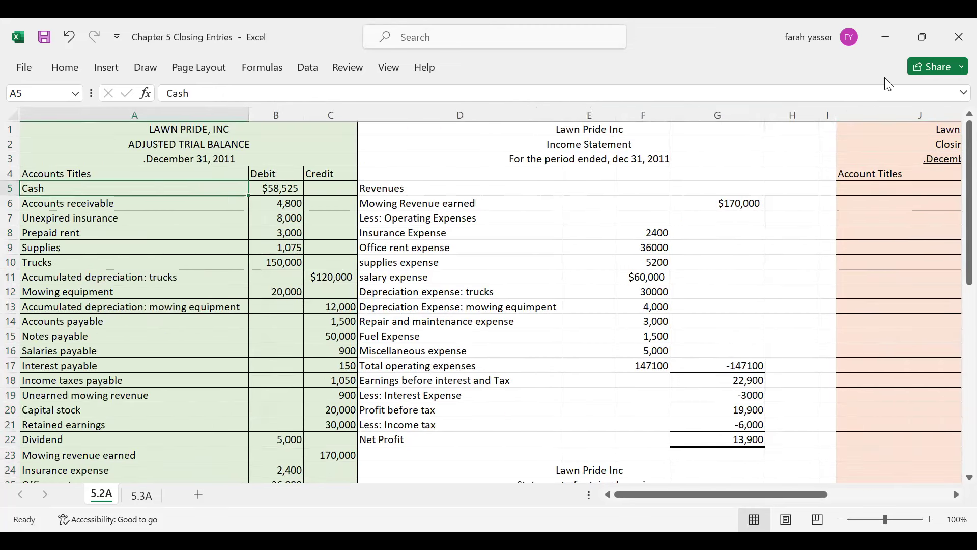
Hide columns D through H, which hold the financial statements.
click(795, 115)
drag(795, 115, 499, 218)
right_click(499, 218)
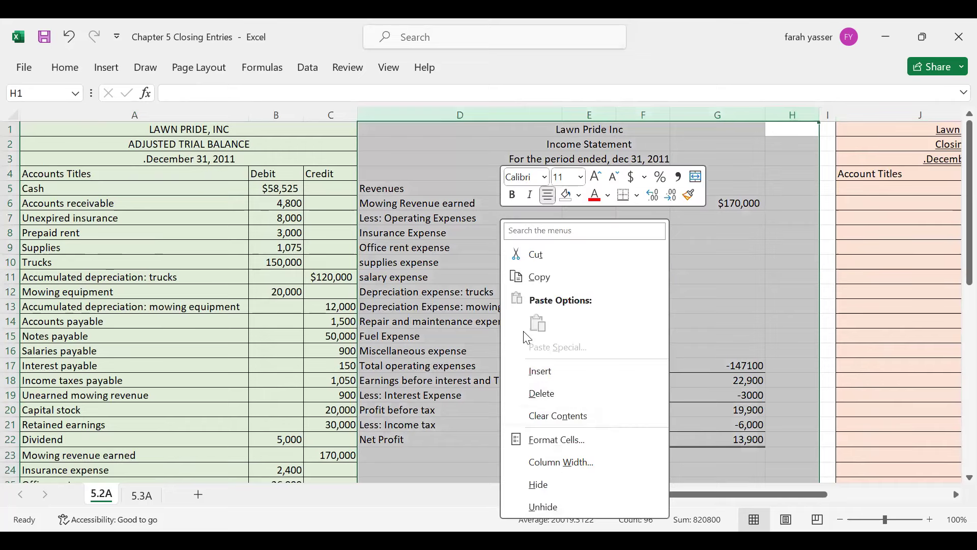
click(555, 489)
Enter Mowing revenue earned as the first account title of the closing entries in J5.
click(412, 187)
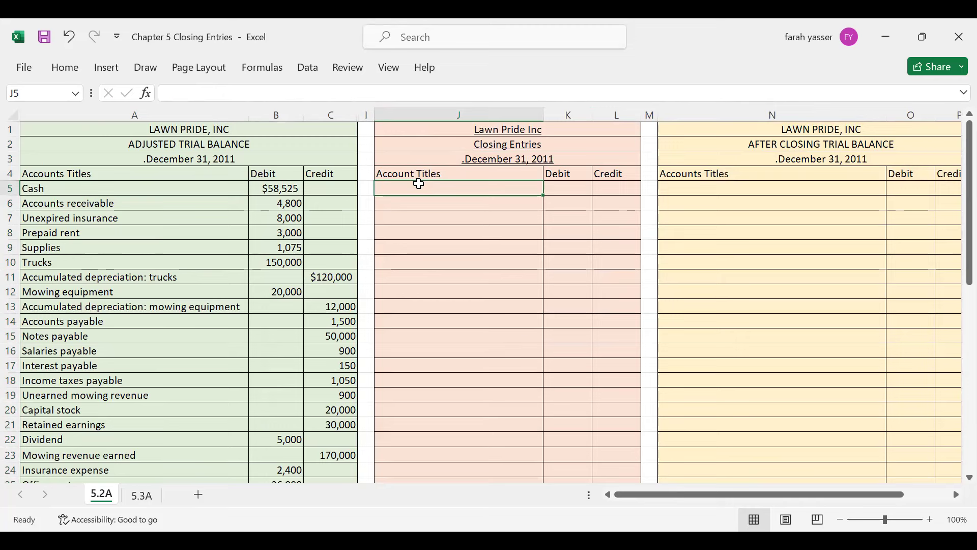
text(mO)
key(BackSpace)
key(BackSpace)
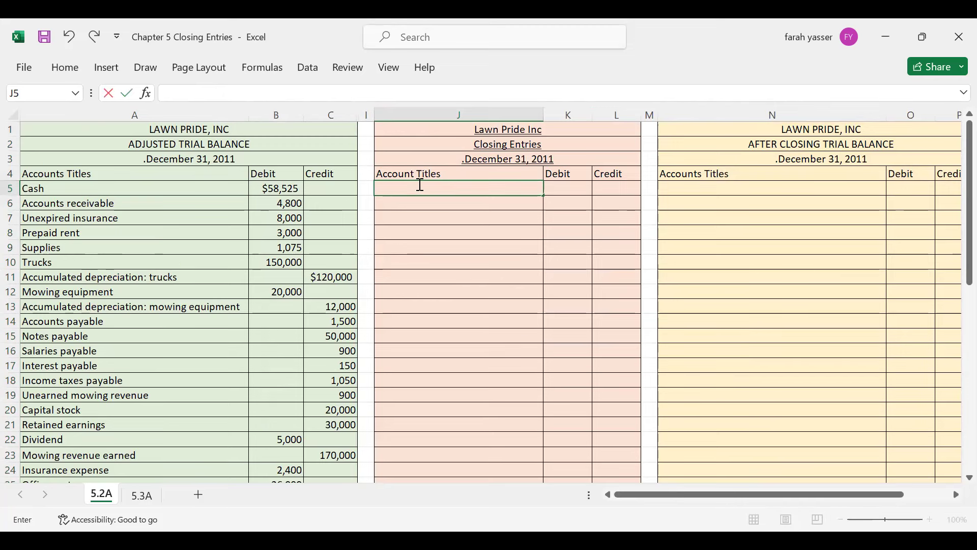
text(Mowing revenue earned)
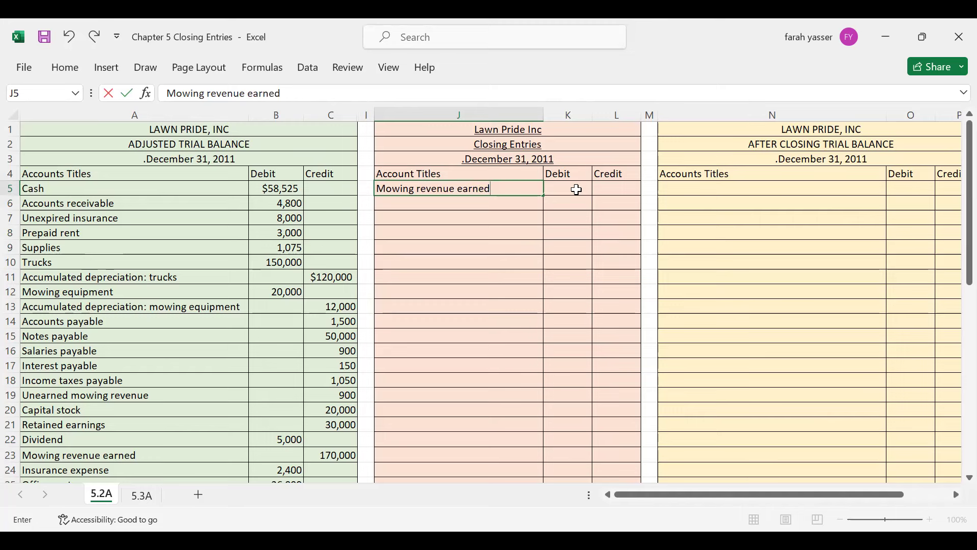
click(576, 190)
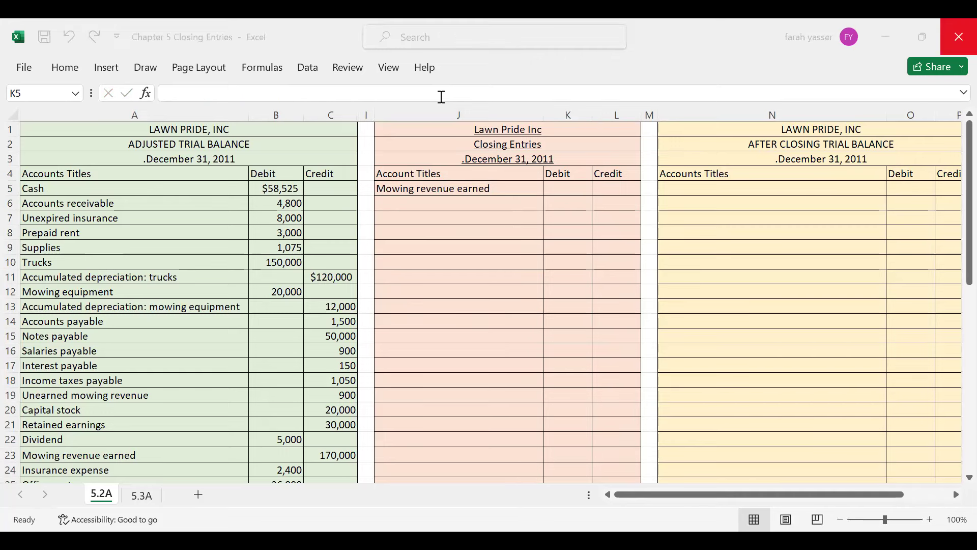
drag(14, 436, 230, 447)
drag(315, 413, 359, 464)
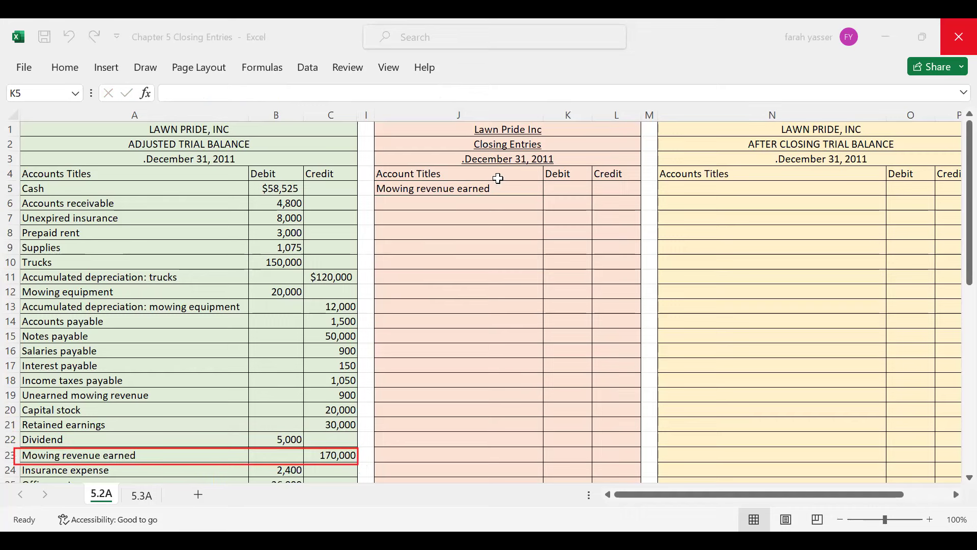
Enter Income Summary Account, indented as the credited account, in J6 of the closing entries.
click(417, 202)
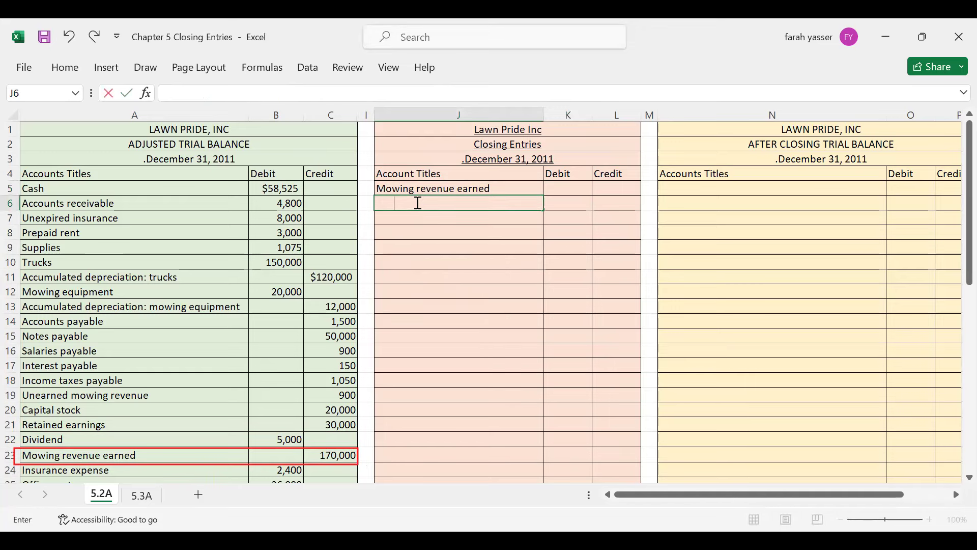
text(Income Summary)
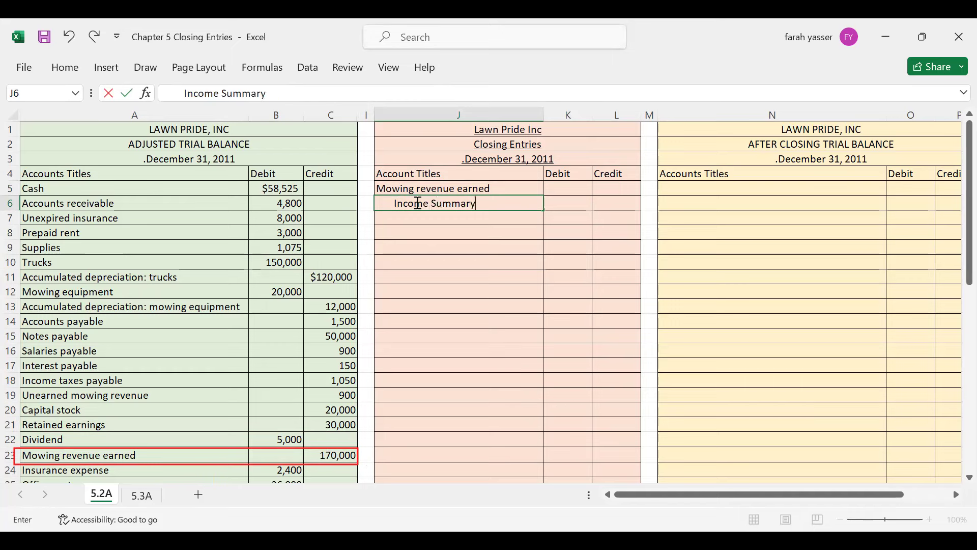
text( Account)
key(Tab)
Record 170000 as the mowing revenue debit in K5 and as the income summary credit in L6.
key(Up)
text(170000)
key(Return)
key(Right)
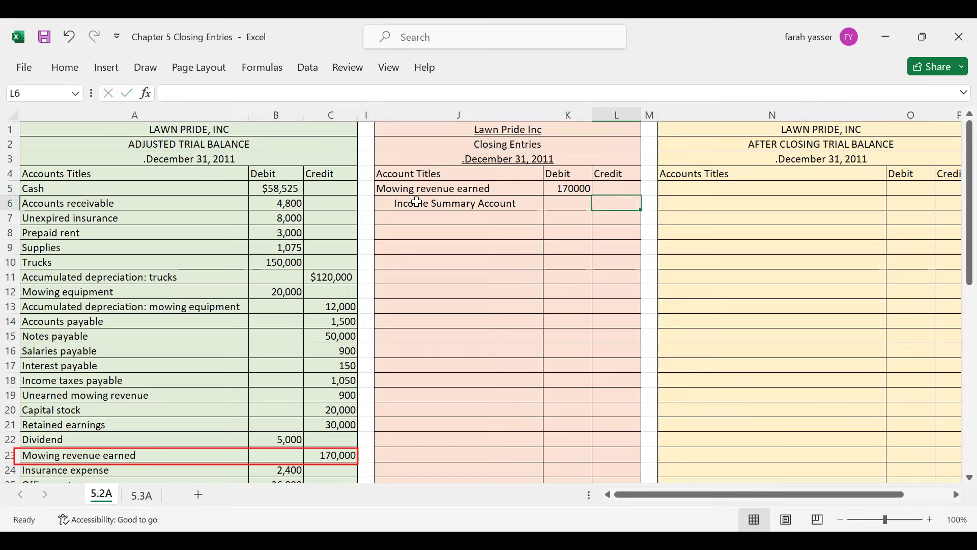
text(170000)
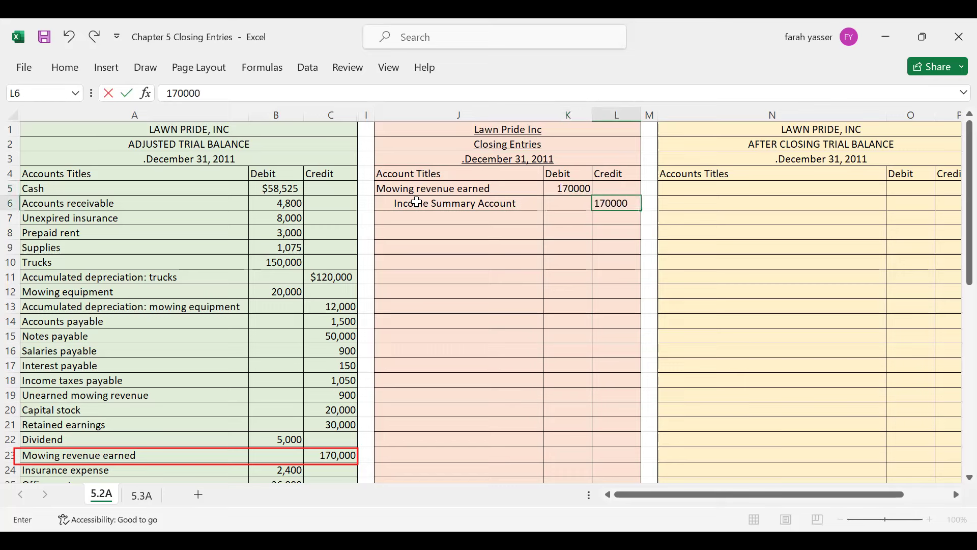
key(Return)
Fill J7 with a dashed separator line below the first closing entry, accepting the suggested text correction.
click(408, 220)
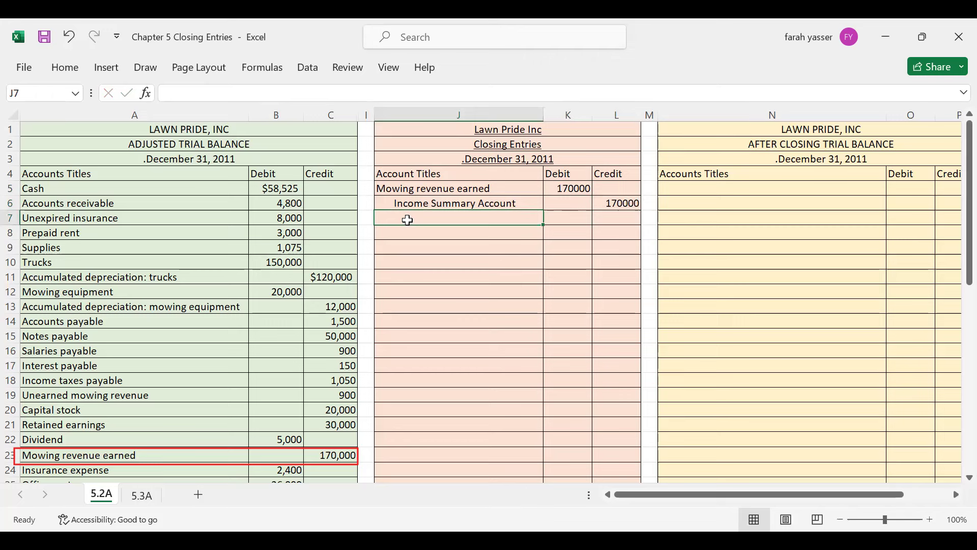
text(----------------------------------------)
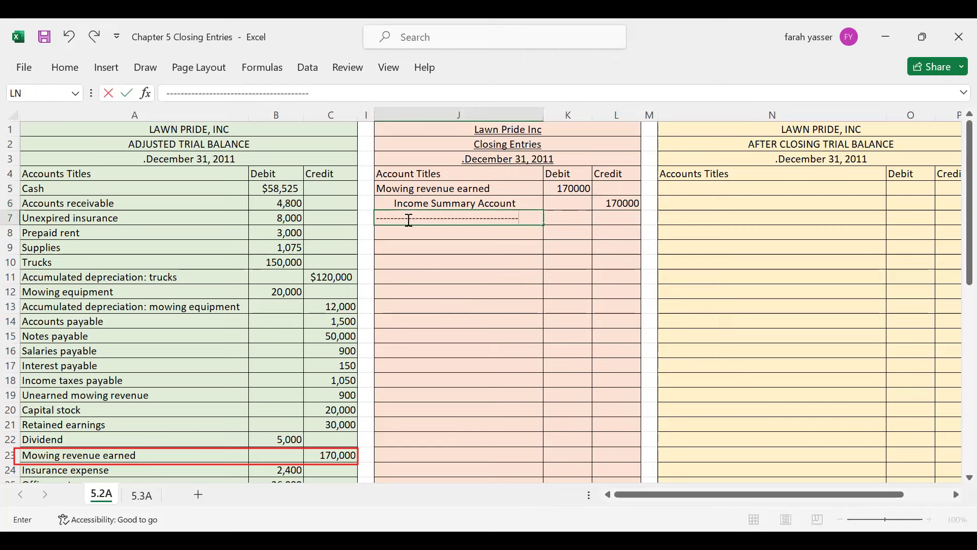
key(Return)
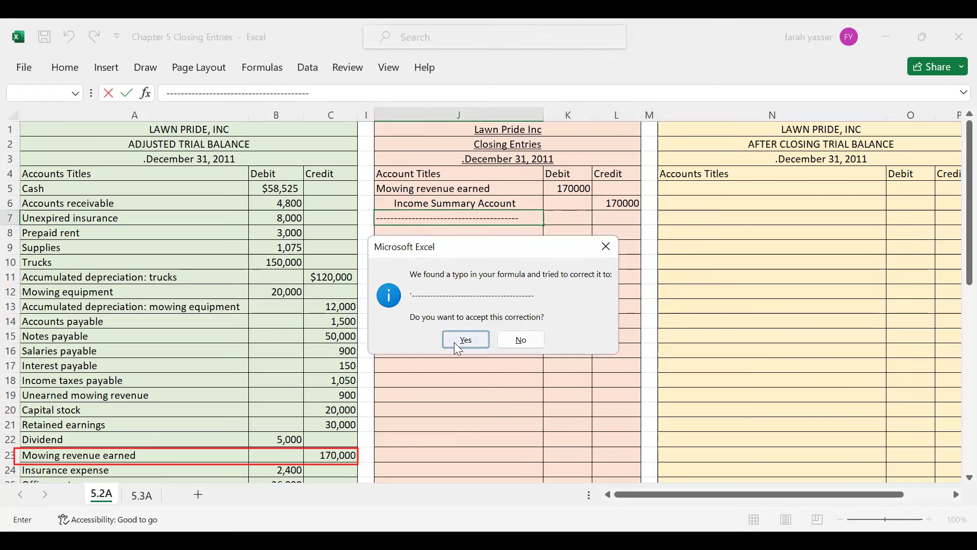
click(465, 340)
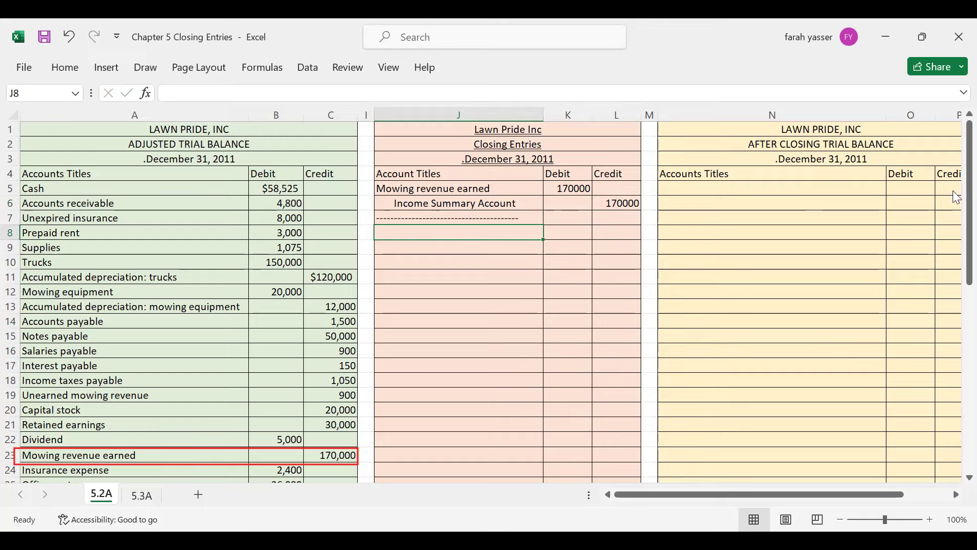
Review the expense accounts and their debit amounts in the adjusted trial balance, from insurance expense to income taxes expense.
drag(957, 218, 953, 261)
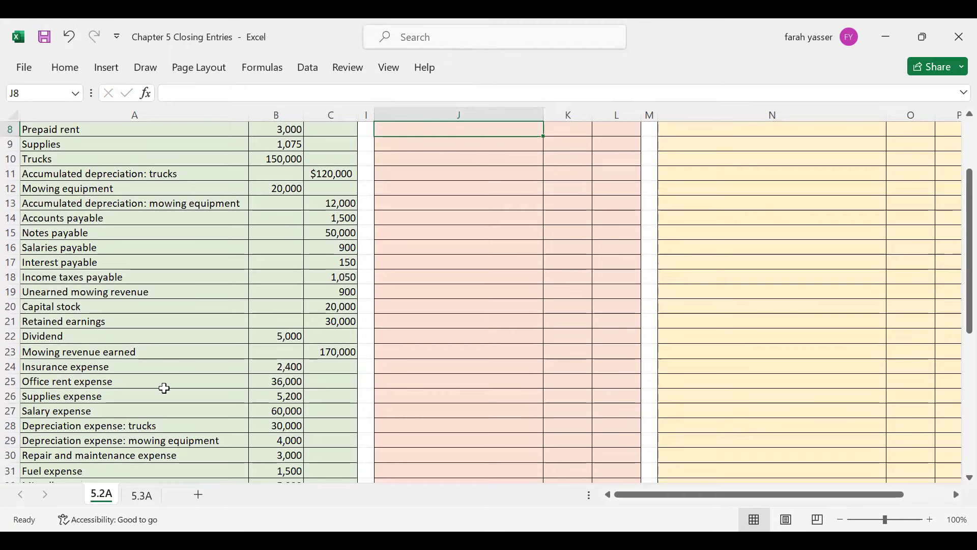
drag(276, 366, 290, 442)
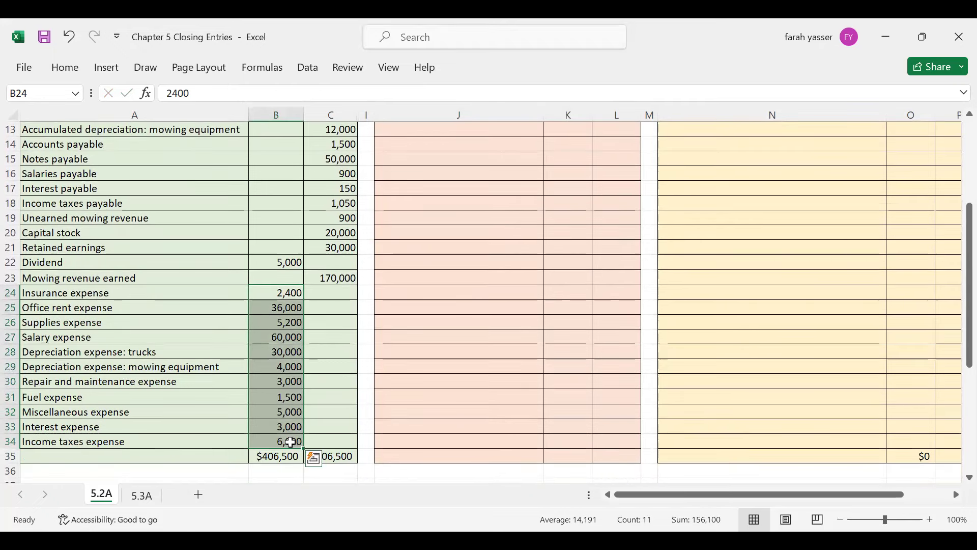
click(95, 293)
drag(94, 293, 103, 445)
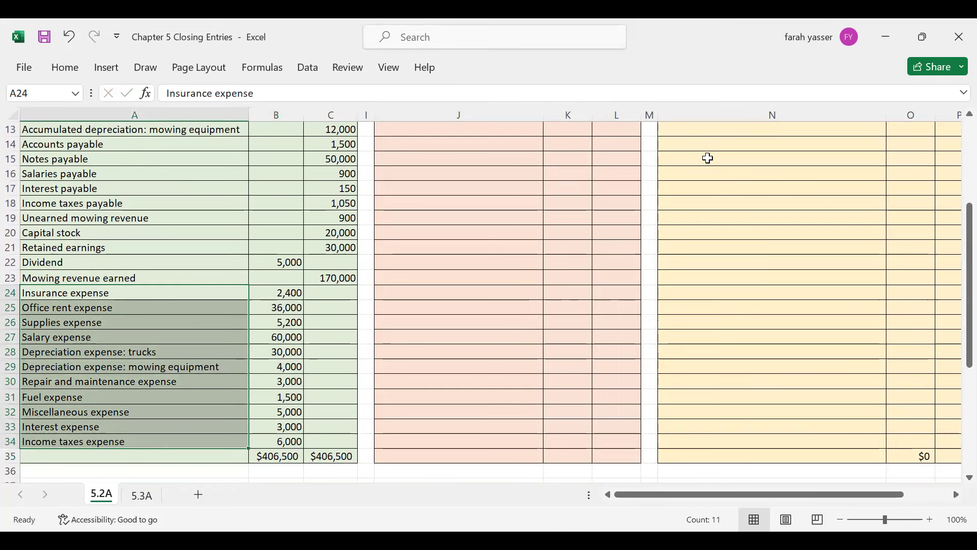
drag(953, 236, 953, 148)
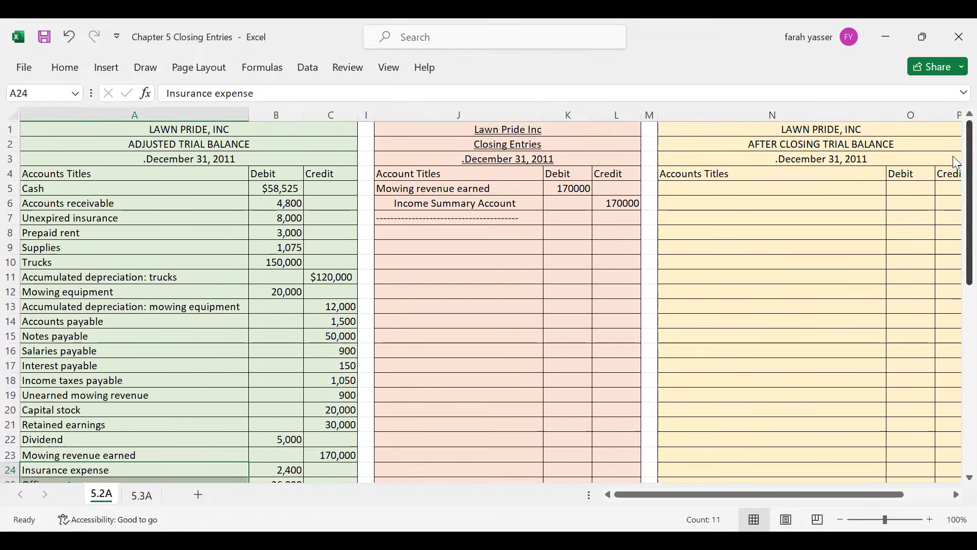
Enter Income Summary Account in J8 as the debited account of the second closing entry.
click(477, 232)
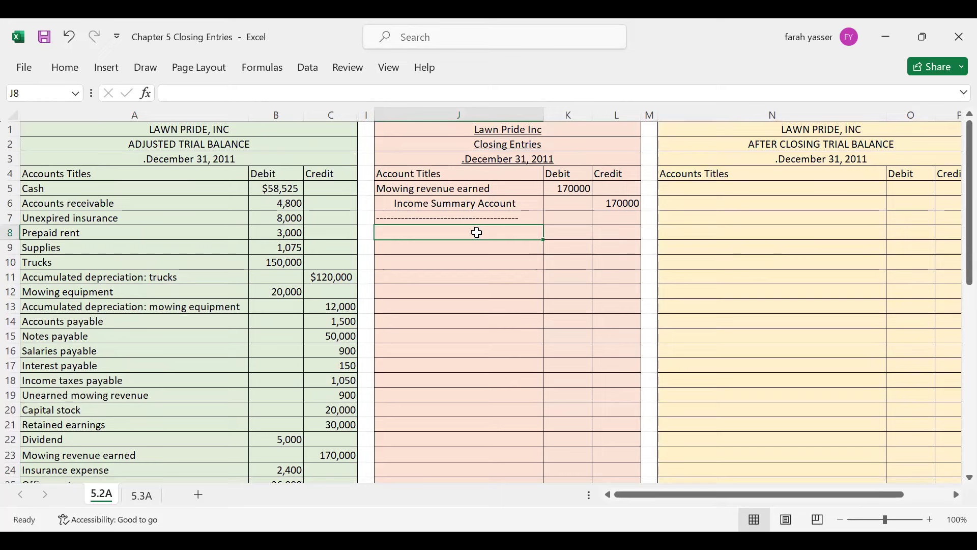
text(Inco)
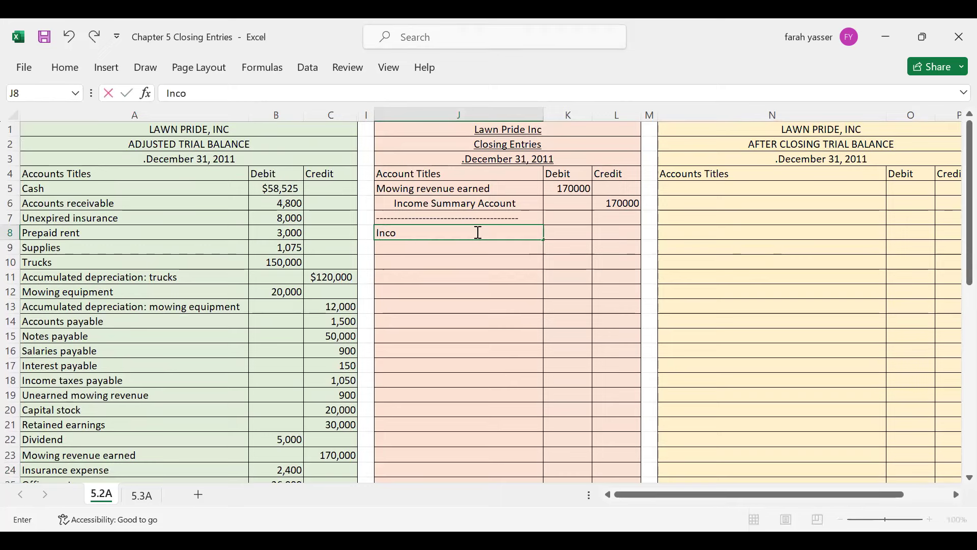
text(me Summar)
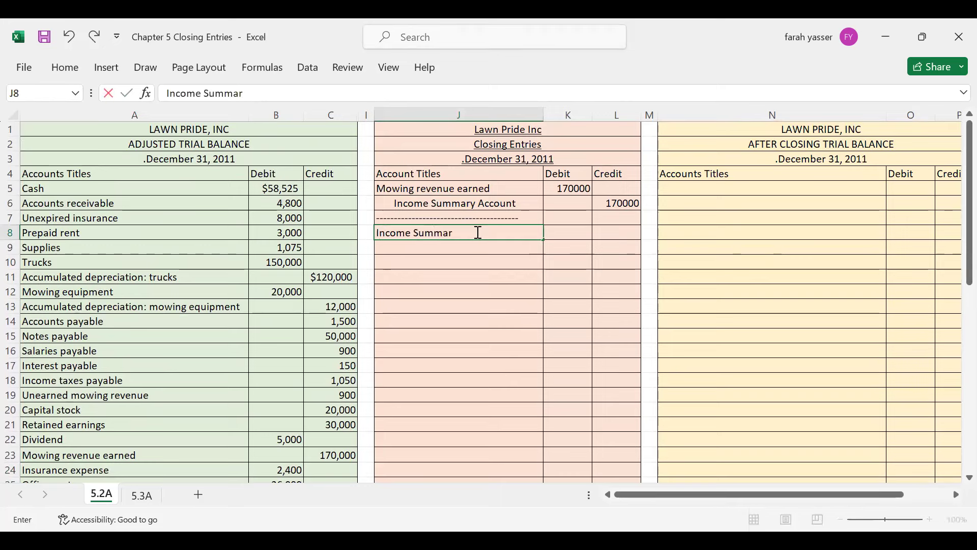
text(y Account)
key(Return)
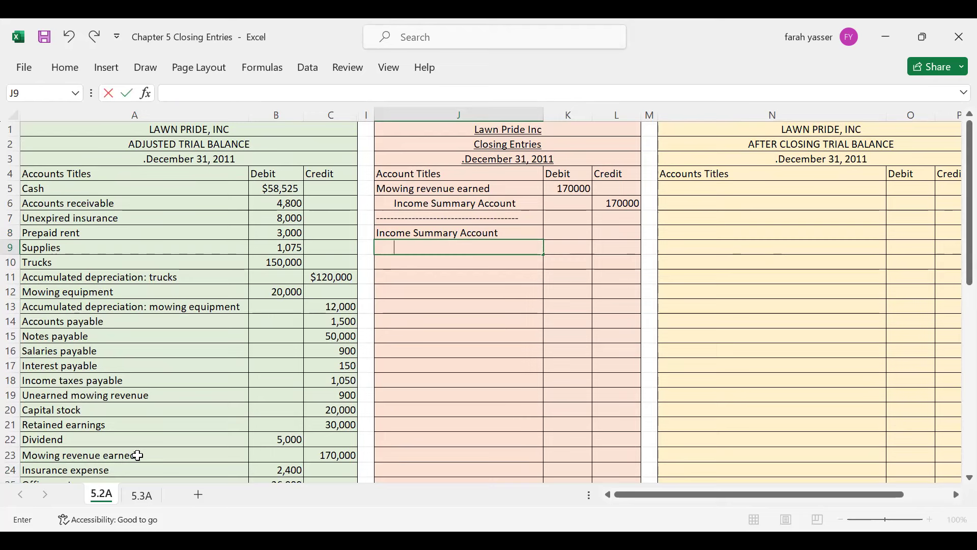
Enter Insurance Expense as an indented credited account in J9, with a credit of 2400 in L9.
text(Insurance Expense)
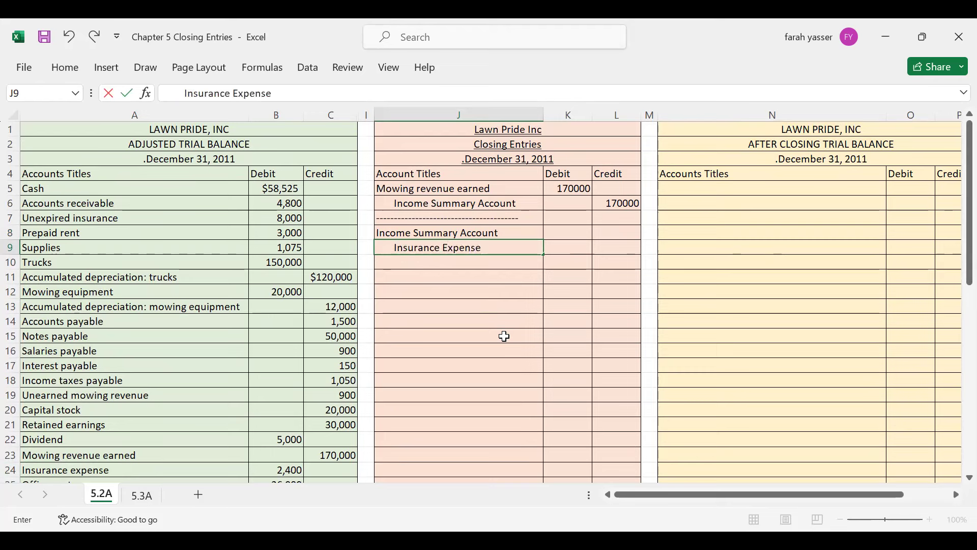
key(Tab)
key(Tab)
text(2400)
key(Return)
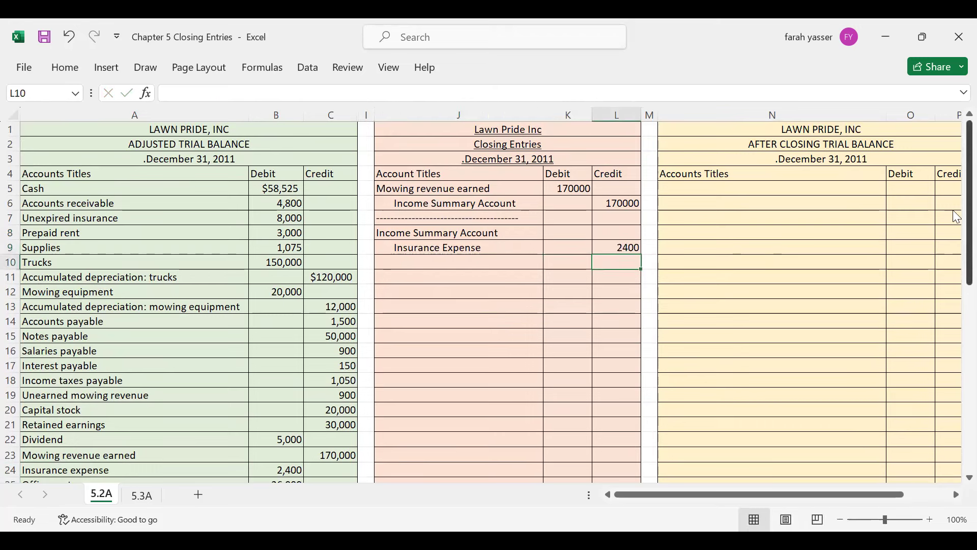
Enter Office Rent Expense as an indented credited account in J10.
drag(956, 216, 957, 273)
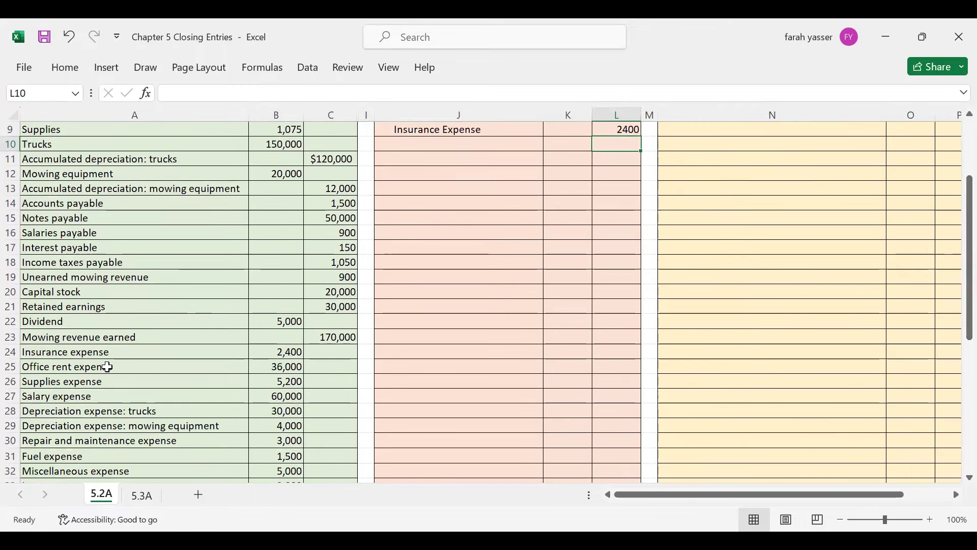
click(407, 148)
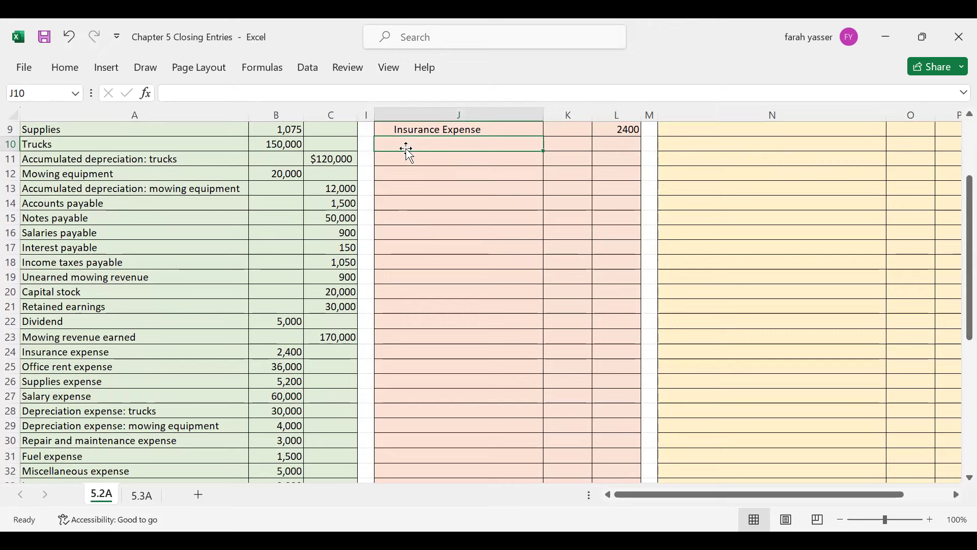
text(Office)
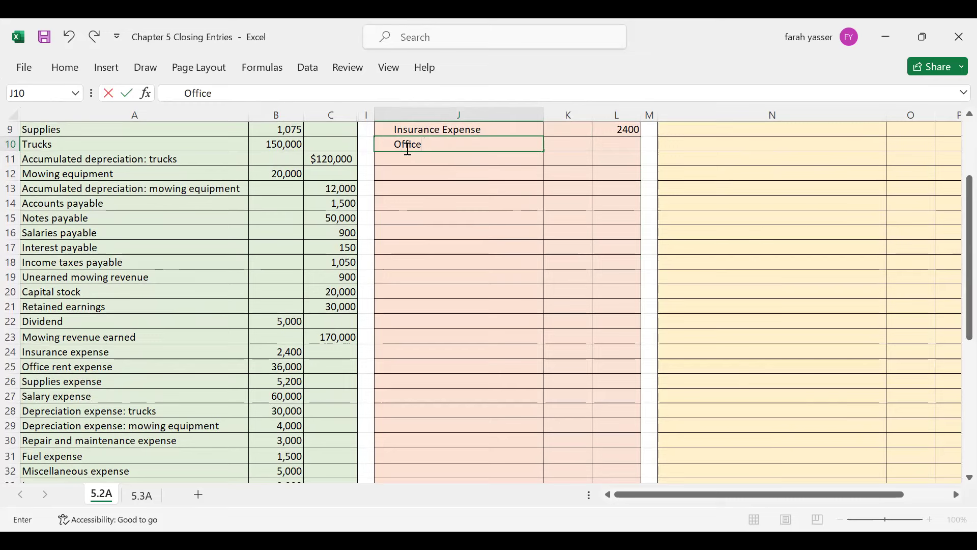
text(Rent Expense)
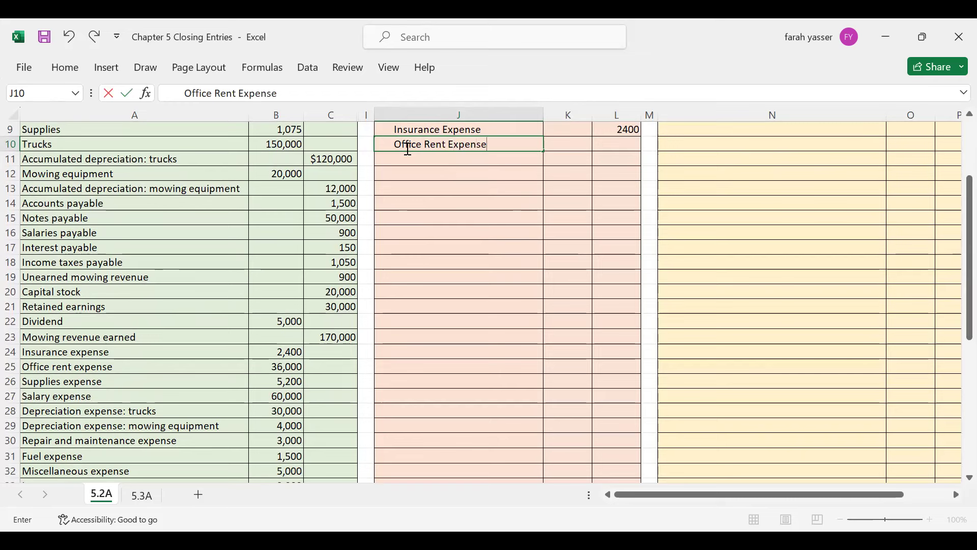
key(Tab)
text(36,000)
key(BackSpace)
key(BackSpace)
key(BackSpace)
key(BackSpace)
key(BackSpace)
key(BackSpace)
key(Escape)
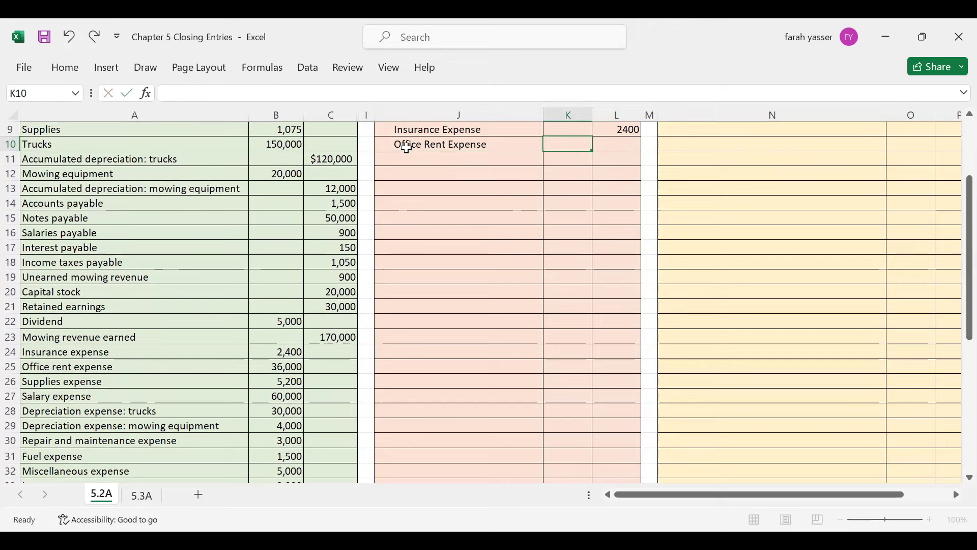
Record 36000 as the office rent expense credit in L10.
key(Right)
text(36000)
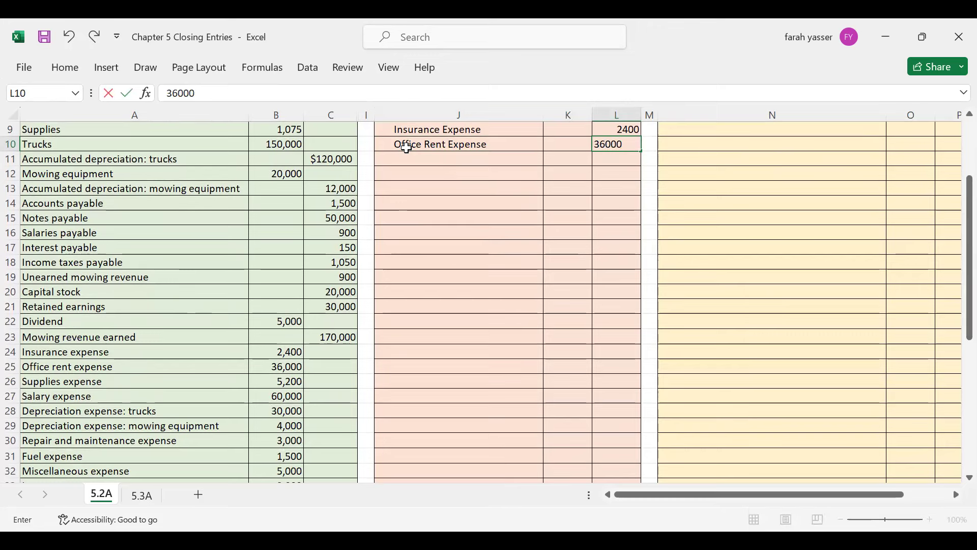
text(0)
key(Return)
key(Up)
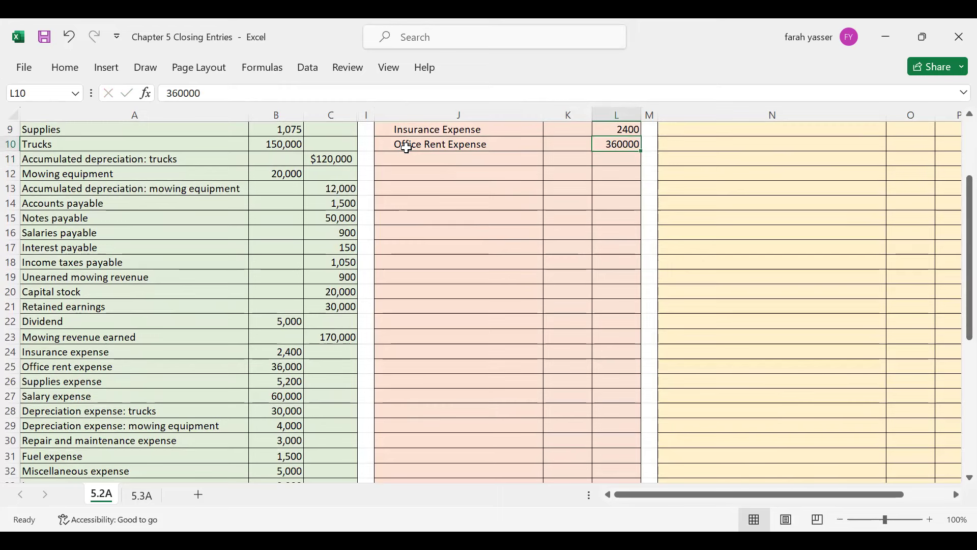
text(36000)
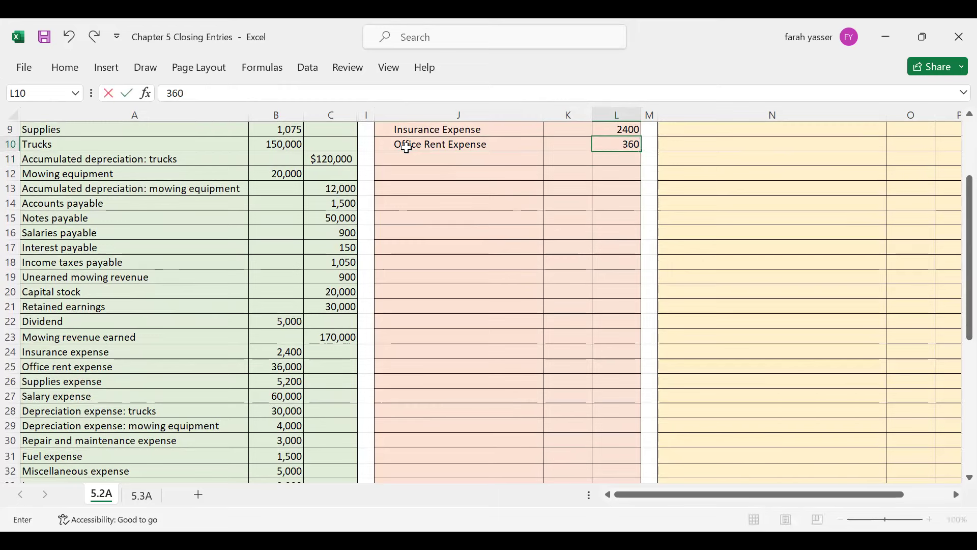
key(Return)
Enter Supplies Expense in J11 and Salaries Expense in J12 as indented credited accounts.
key(Left)
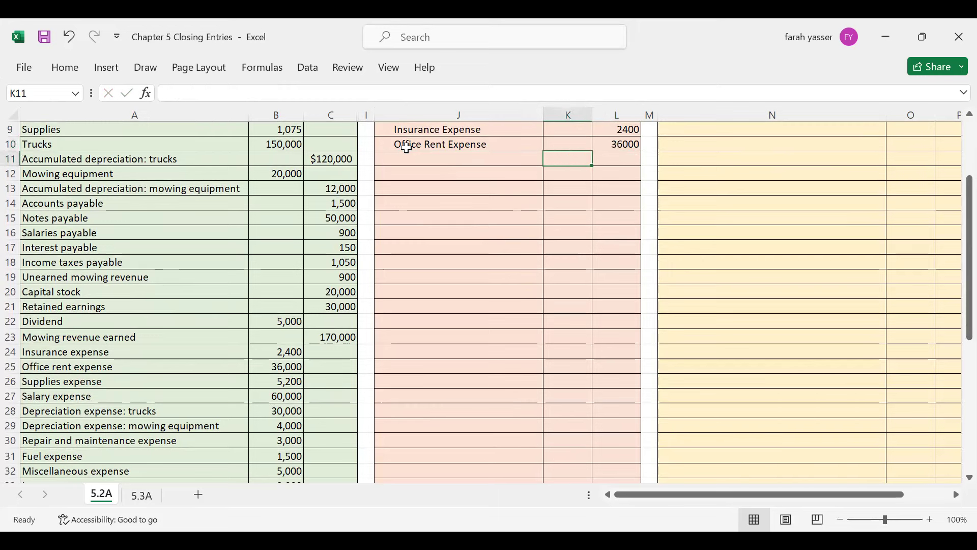
key(Left)
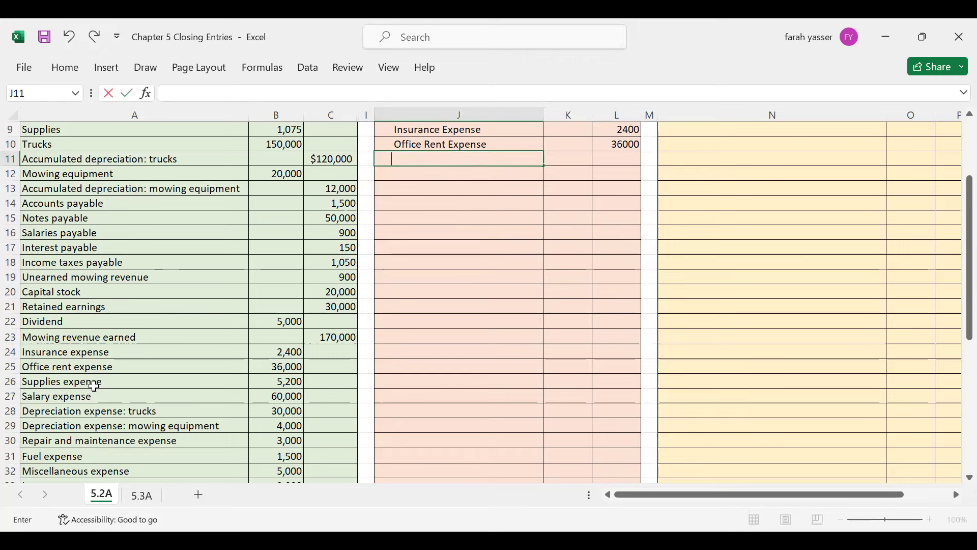
text(Supplies Expense)
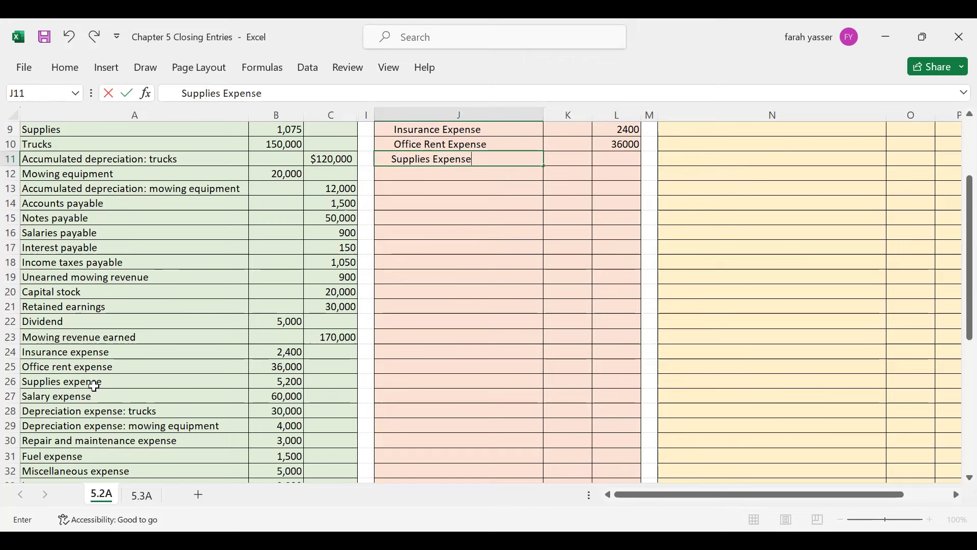
key(Return)
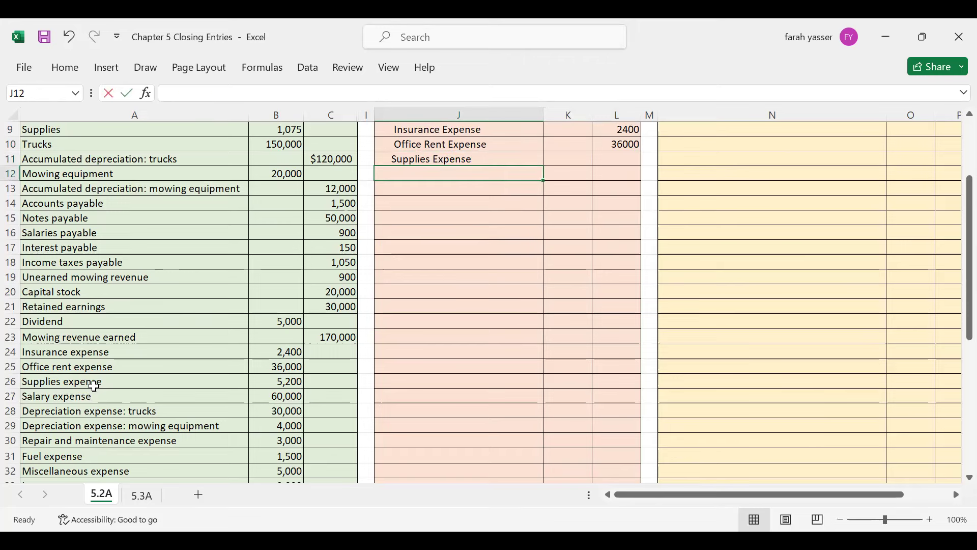
text(S)
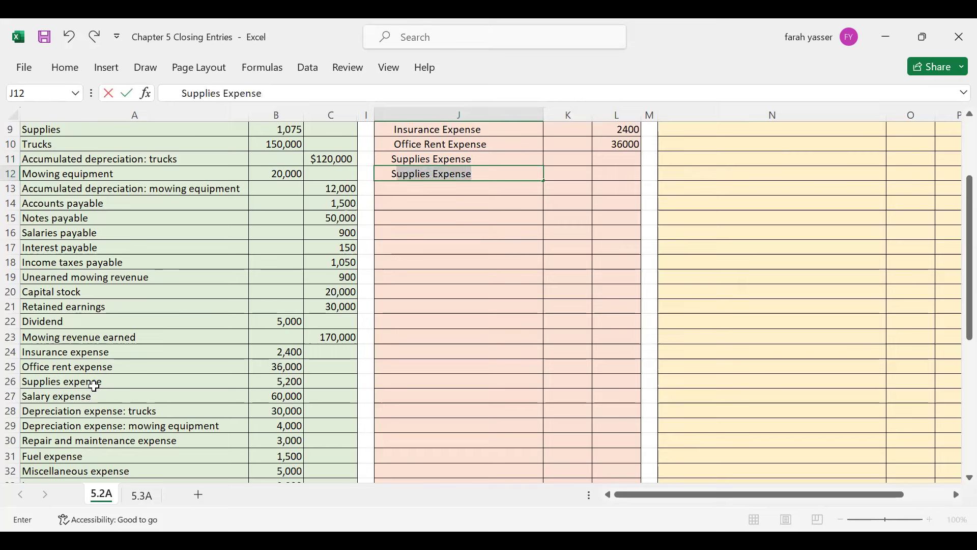
text(alaries Expense)
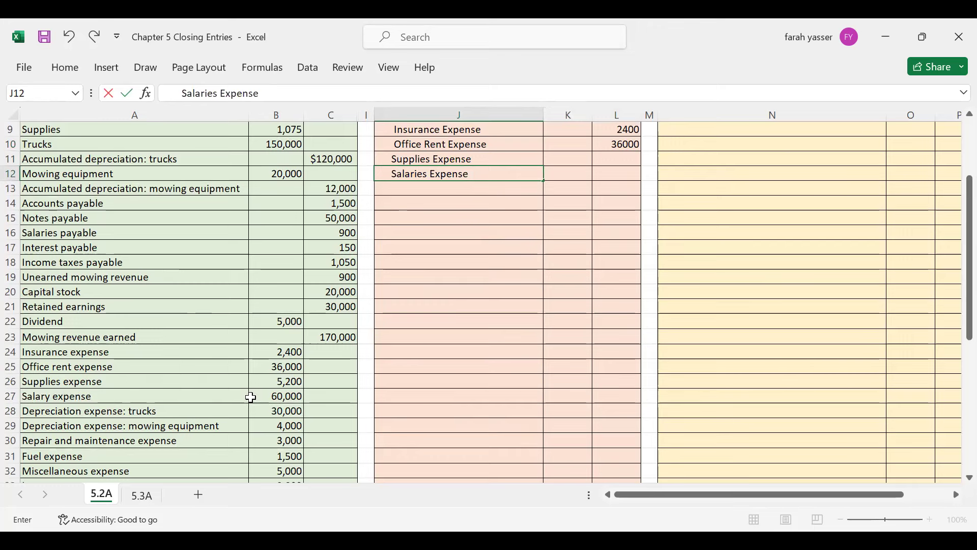
Record credits of 5200 for supplies expense in L11 and 60000 for salaries expense in L12.
click(631, 158)
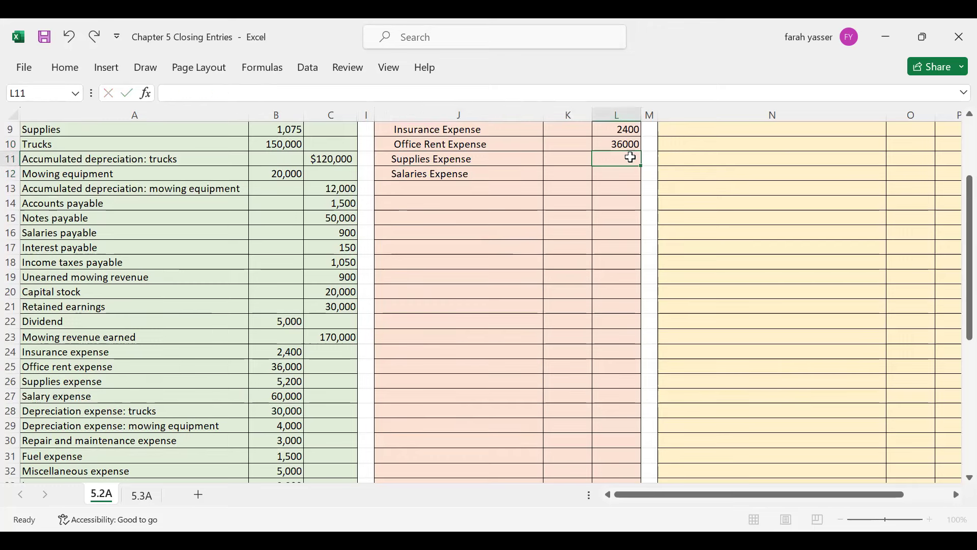
text(5200)
key(Return)
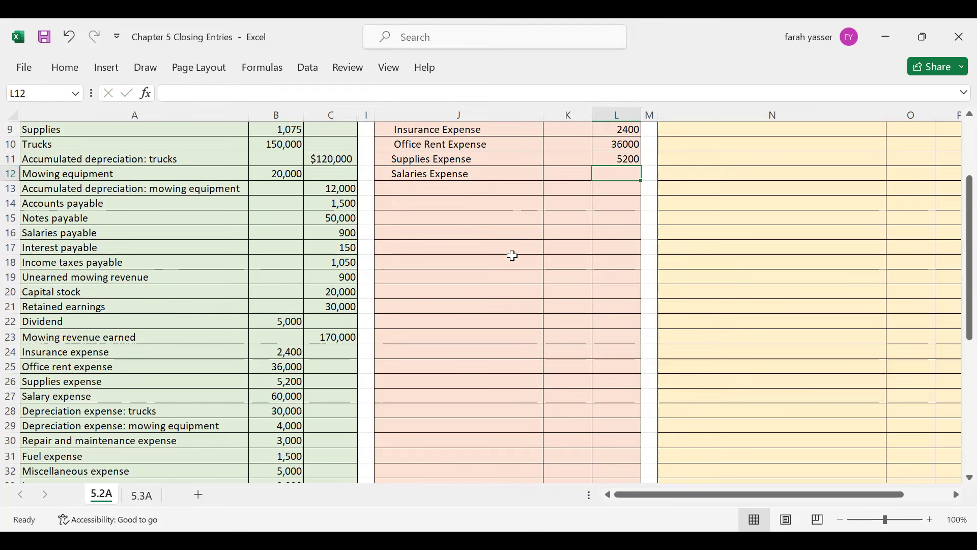
text(60000)
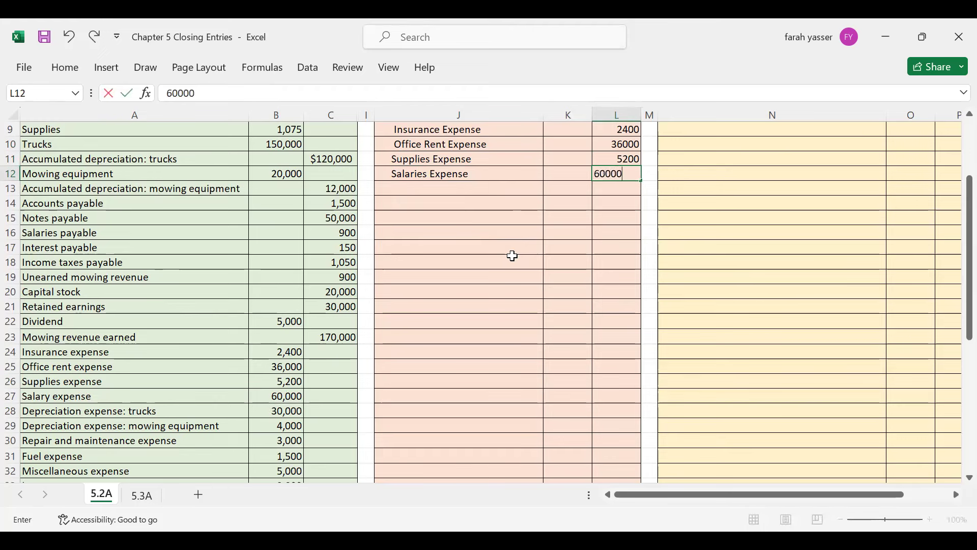
key(Return)
Enter Depreciation expense Trucks as an indented credited account in J13.
key(Left)
key(Left)
key(Left)
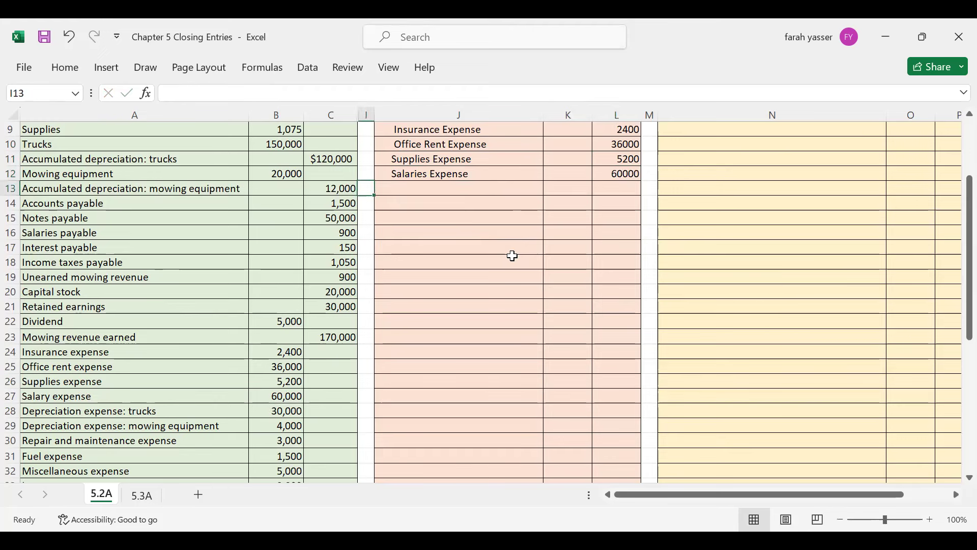
key(Right)
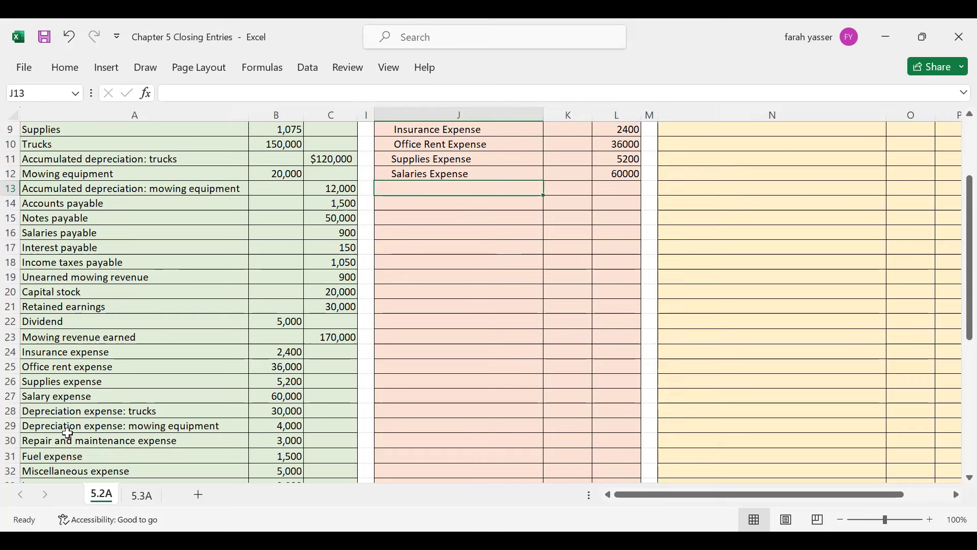
double_click(411, 189)
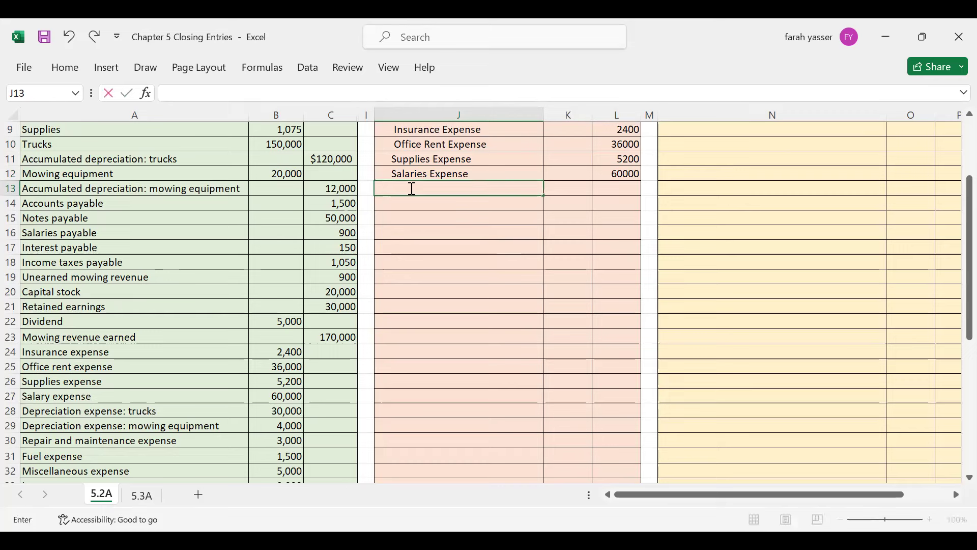
text(Depreciation ex)
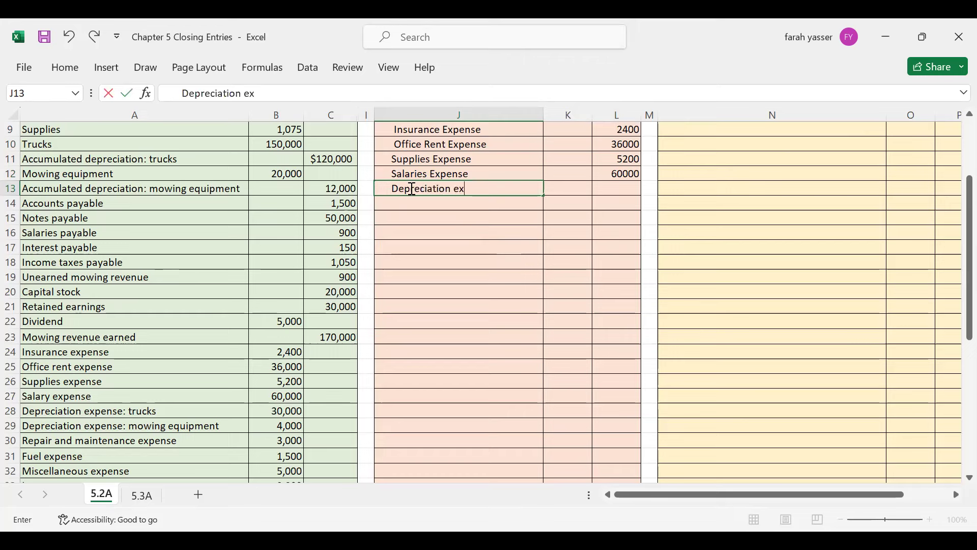
text(pense Truck)
text(s)
key(Return)
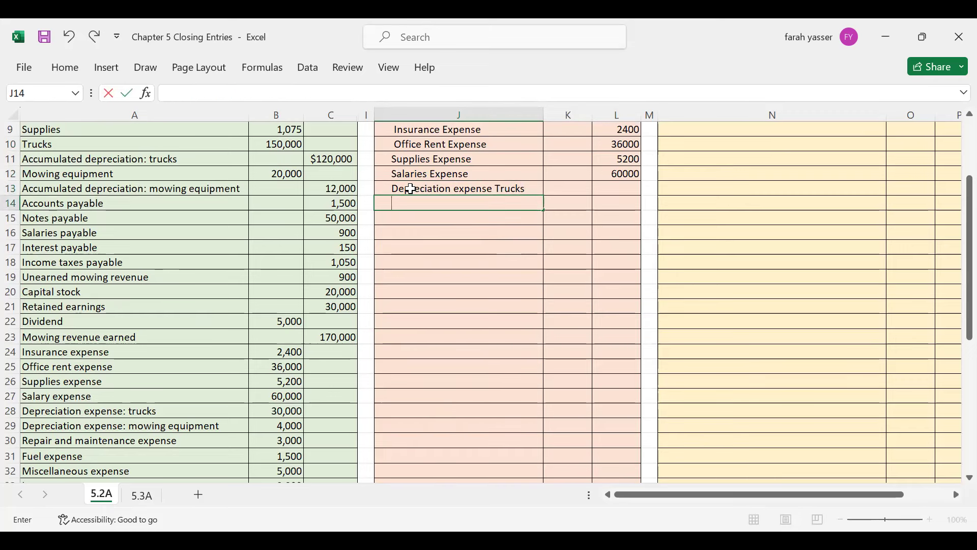
Enter Depreciation Expense Mowing Equipment as an indented credited account in J14.
text(Depreciation Exp)
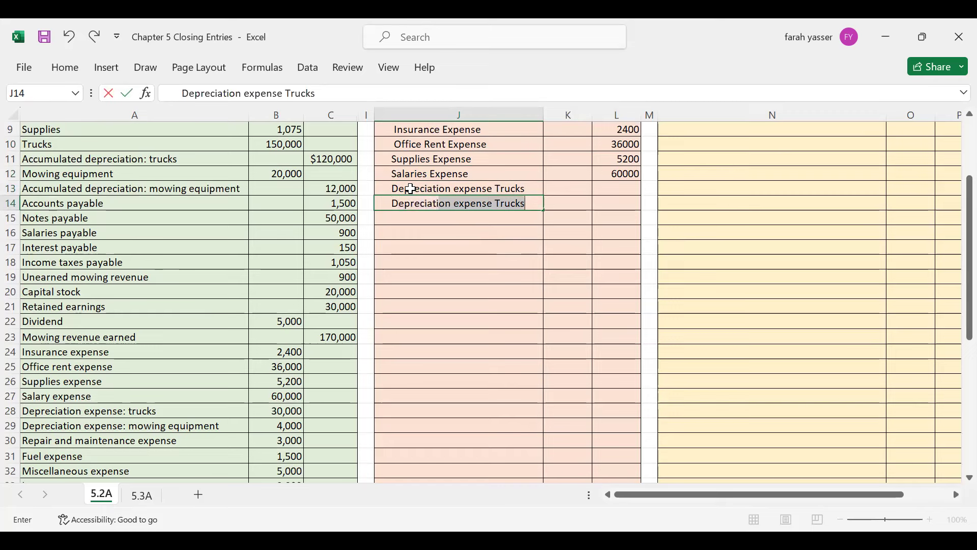
text(ense )
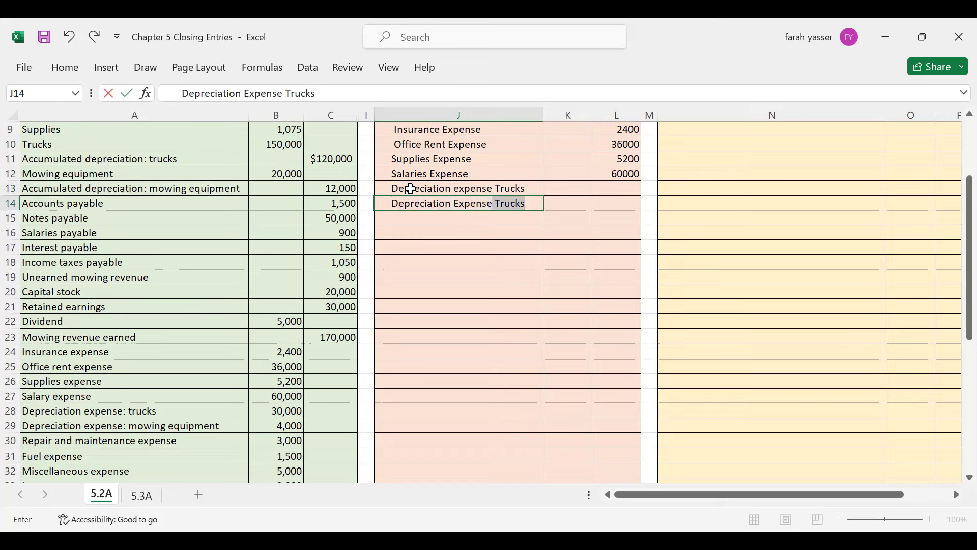
text(M)
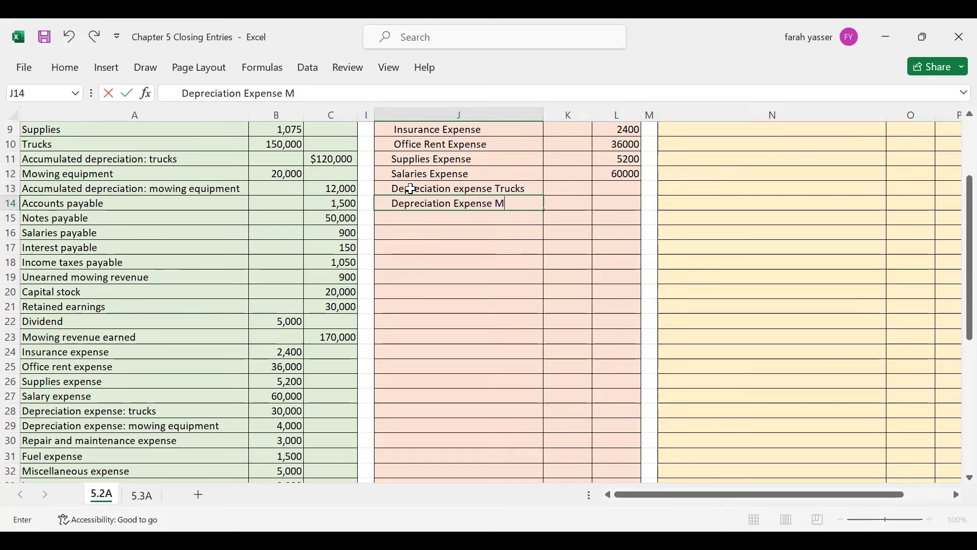
text(oving Equ)
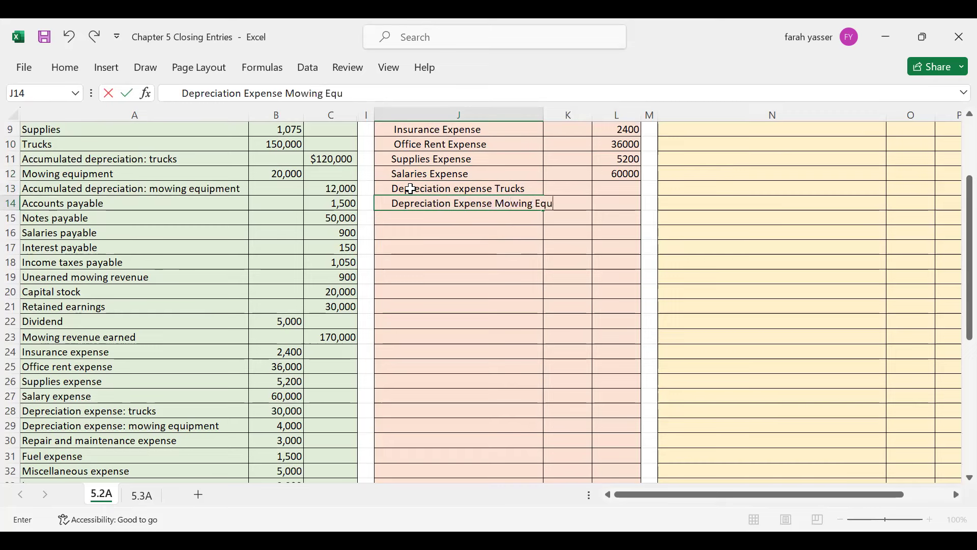
text(ipment)
Record the depreciation credits: 30000 for trucks in L13 and 4000 for mowing equipment in L14.
key(Up)
key(Right)
key(Right)
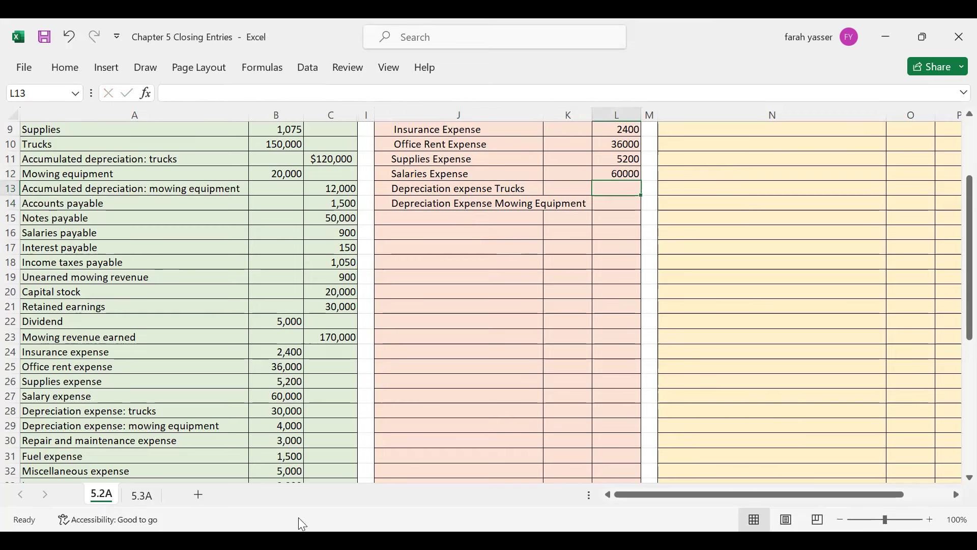
text(30000)
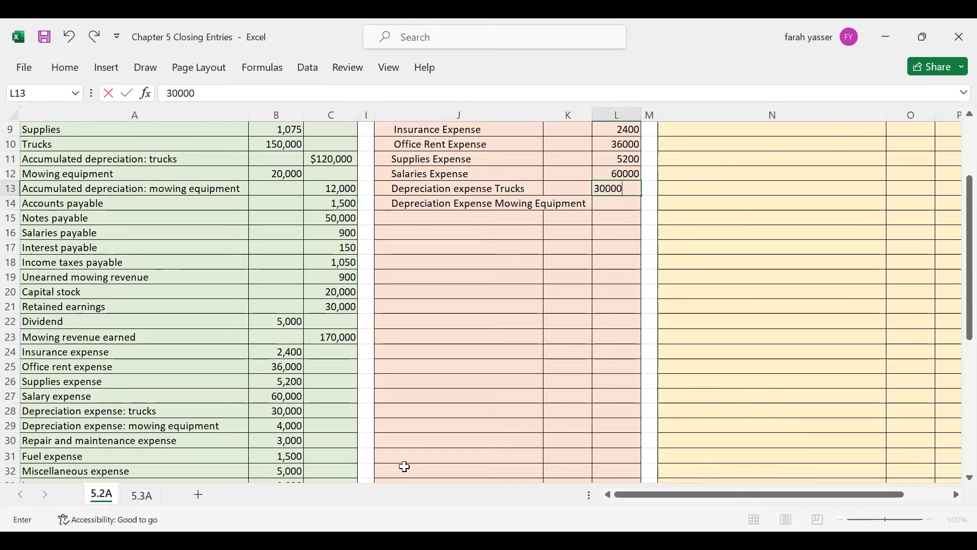
key(Return)
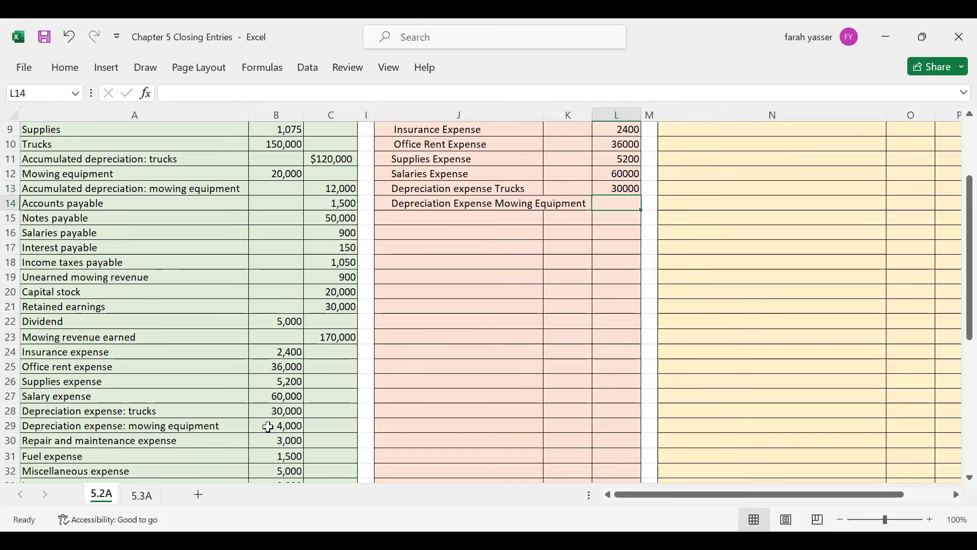
text(4000)
key(Return)
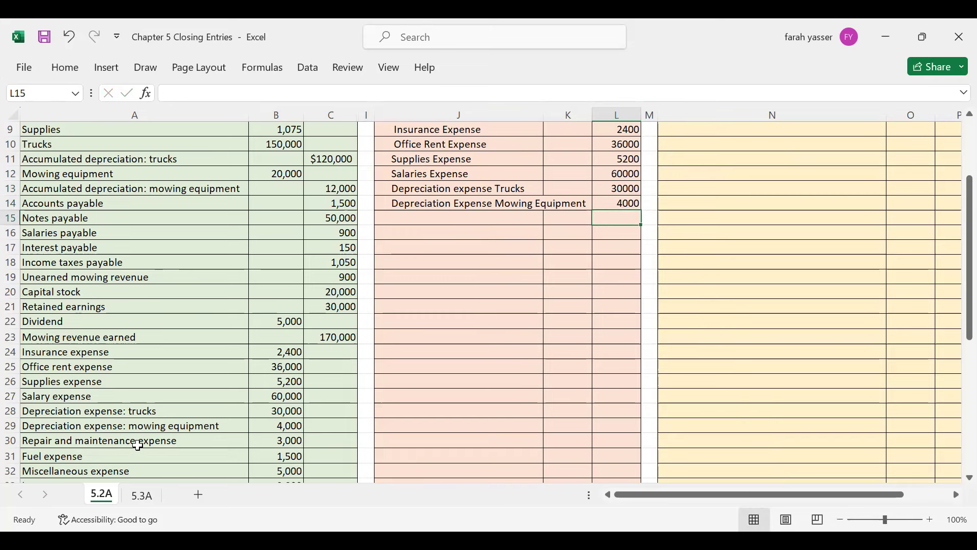
Enter Repair Expense as an indented credited account in J15.
click(462, 219)
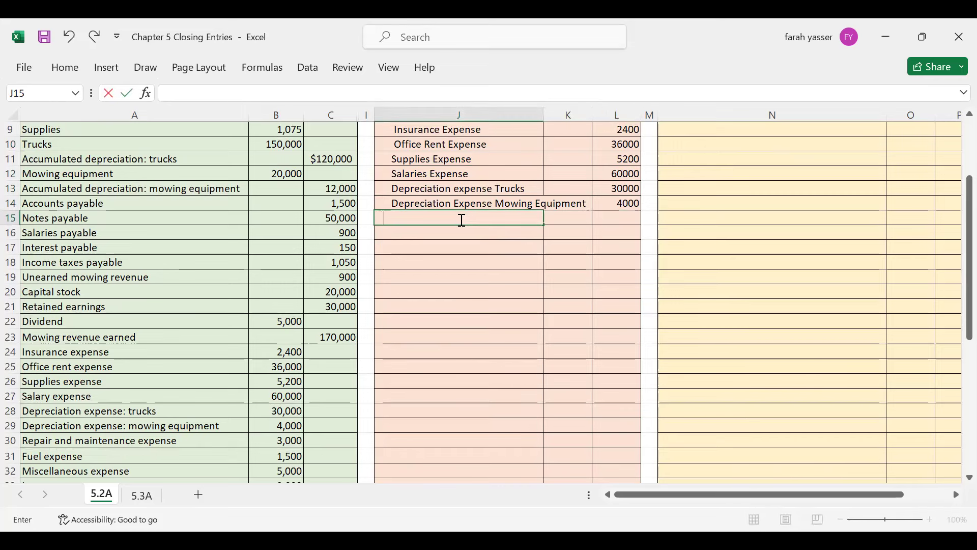
text(Repair E)
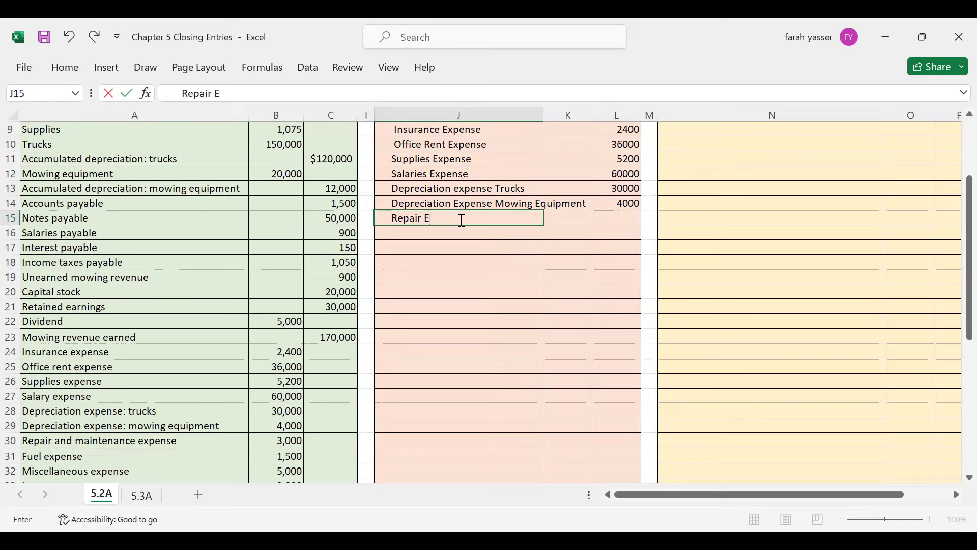
text(xpense)
key(Return)
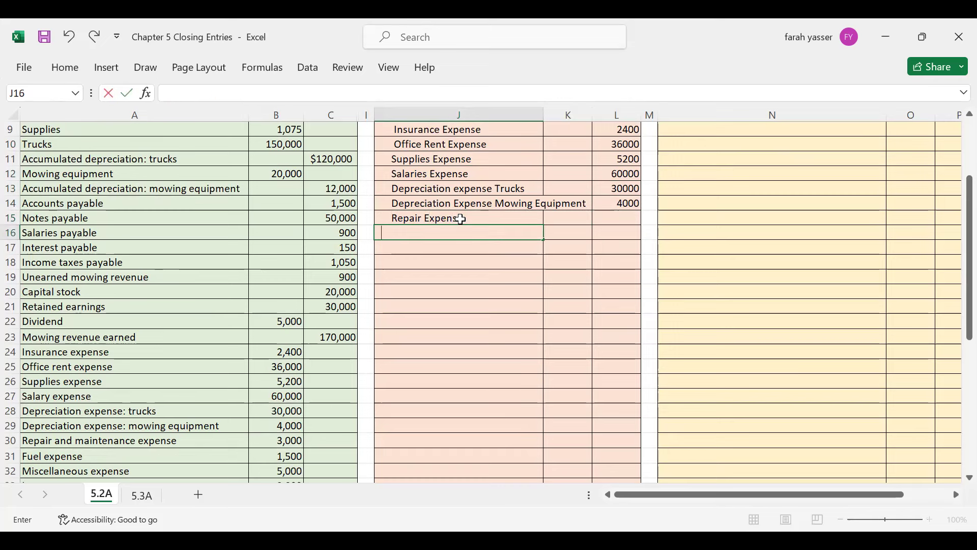
Enter Fuel Expense in J16 and Miscellanous Expense in J17 as indented credited accounts.
text(Fuel Expense)
key(Return)
text(M)
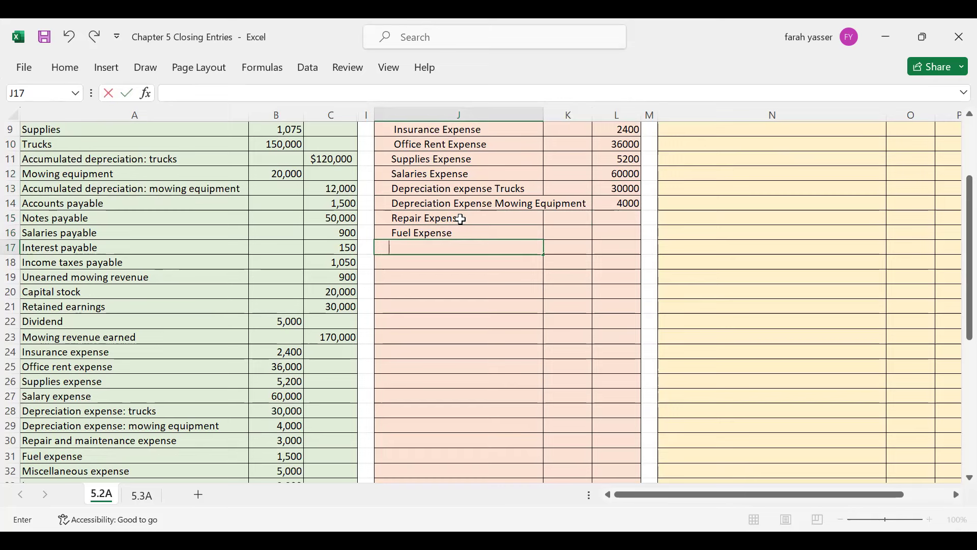
text(Miscellanous Expense)
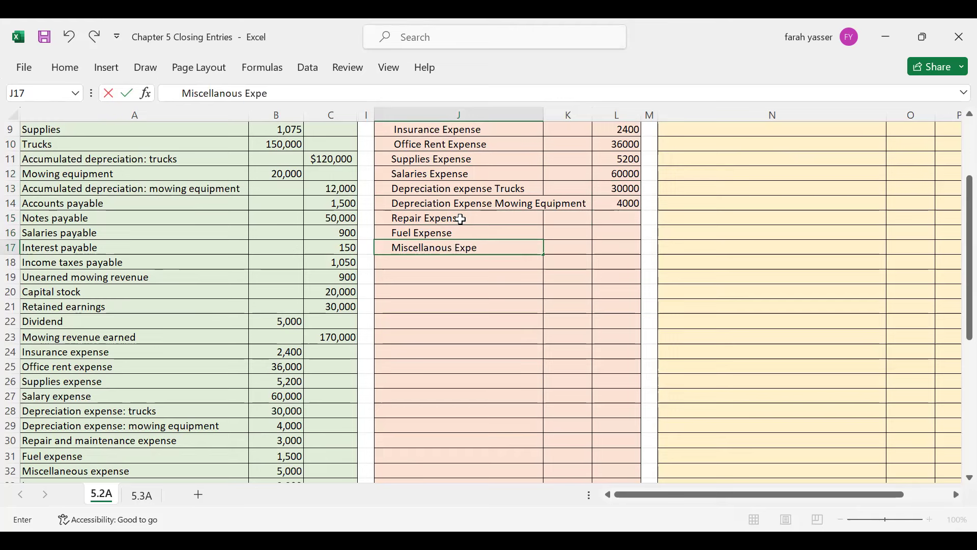
Record the credits of 3000 for repair in L15, 1500 for fuel in L16 and 5000 for miscellaneous expense in L17.
click(284, 441)
click(289, 457)
click(289, 471)
click(626, 219)
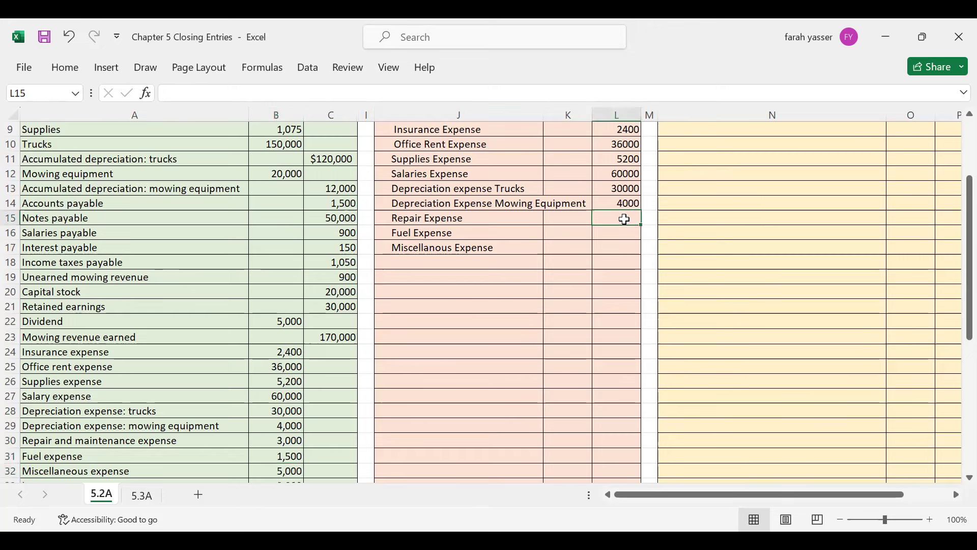
text(3000)
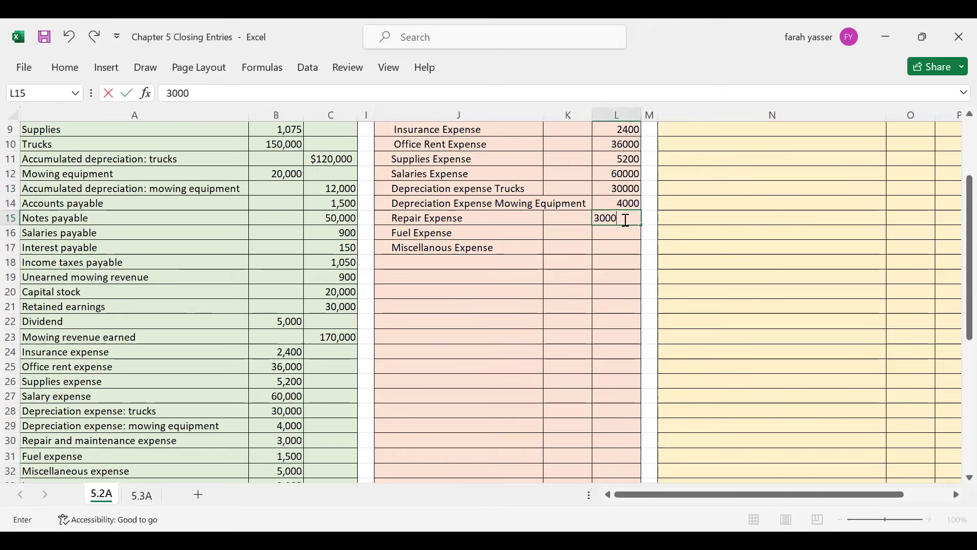
key(Return)
text(150)
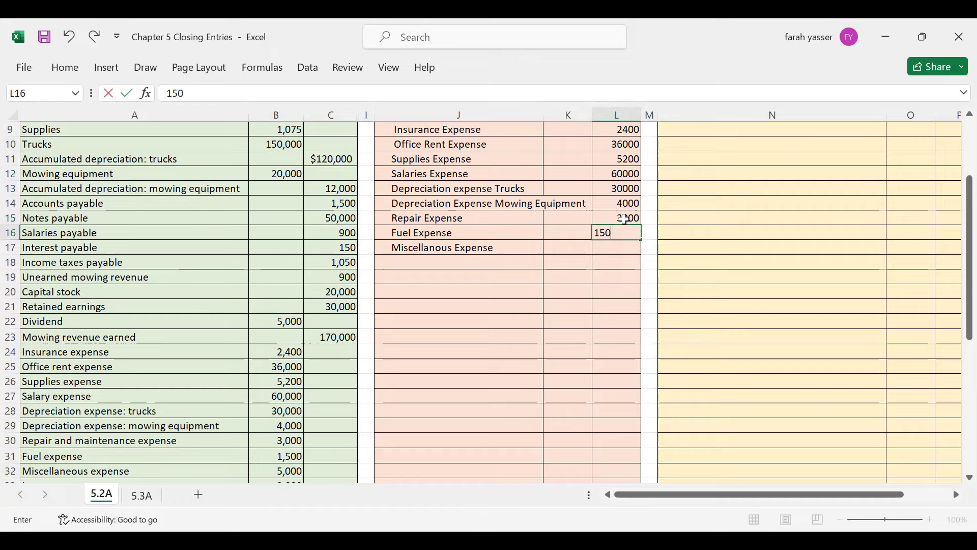
text(0)
key(Return)
text(5000)
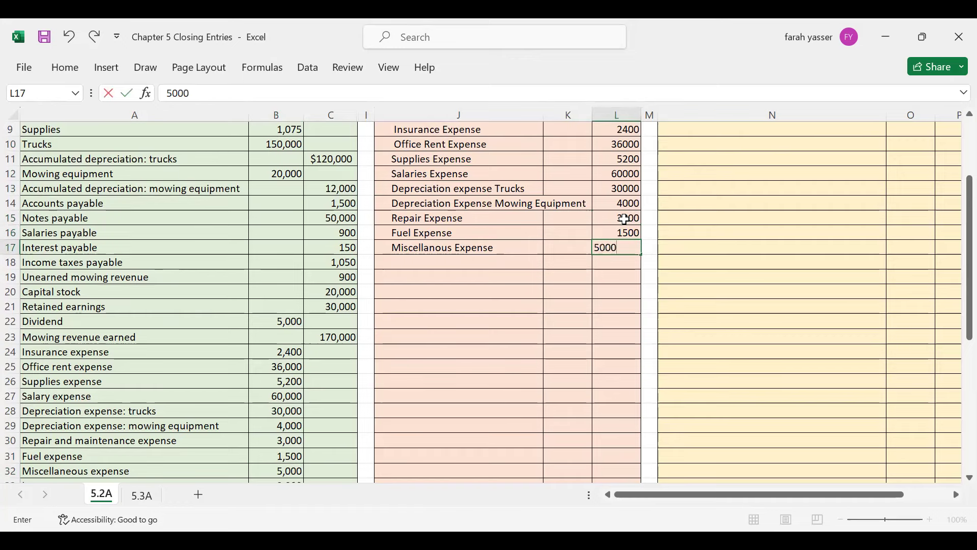
key(Return)
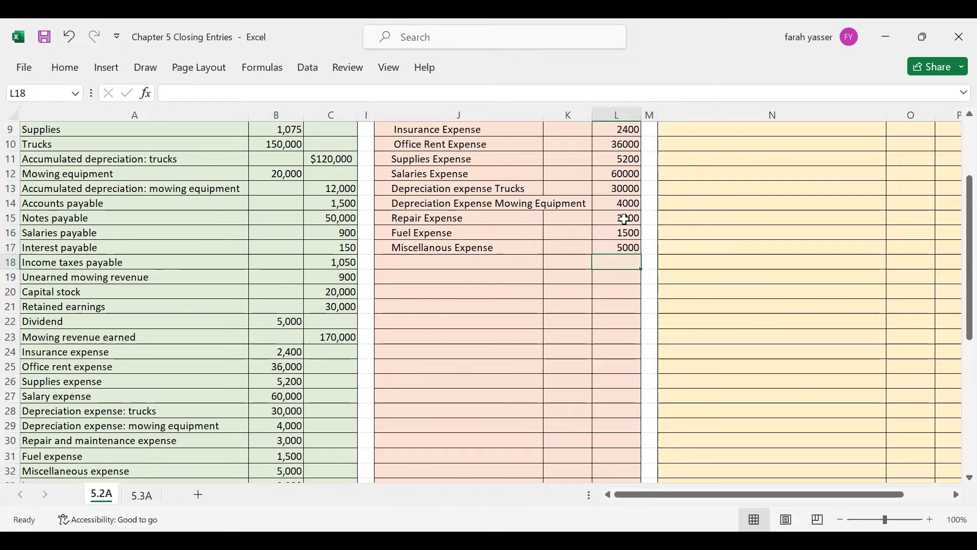
Enter Interest Expense in J18 and Income Tax Expense in J19 as indented credited accounts.
scroll(625, 219, down, 2)
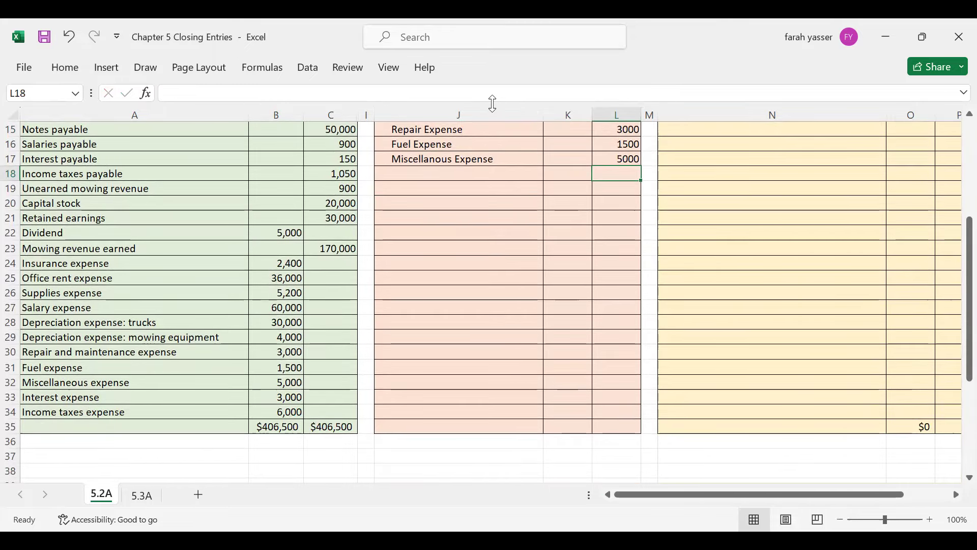
click(435, 177)
double_click(435, 177)
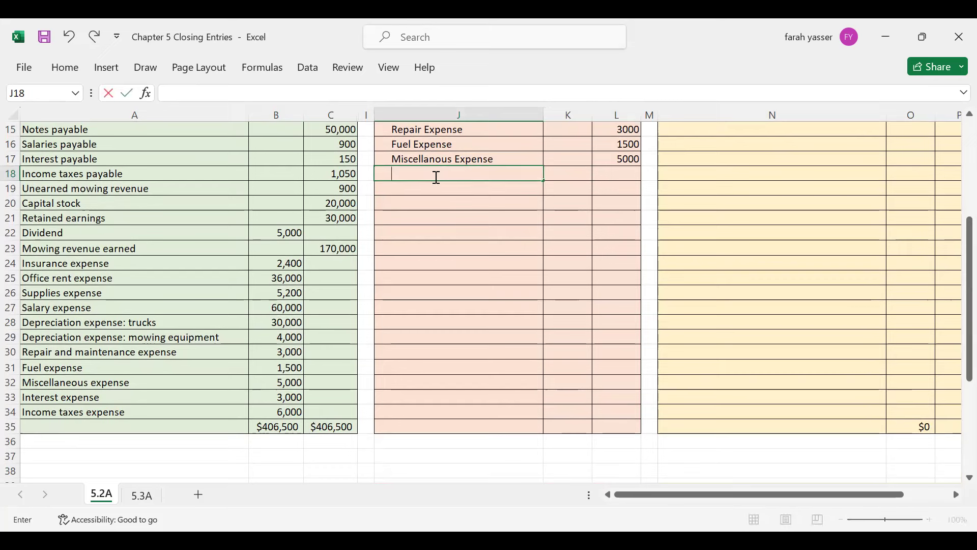
text(Interest Expense)
key(Return)
key(F2)
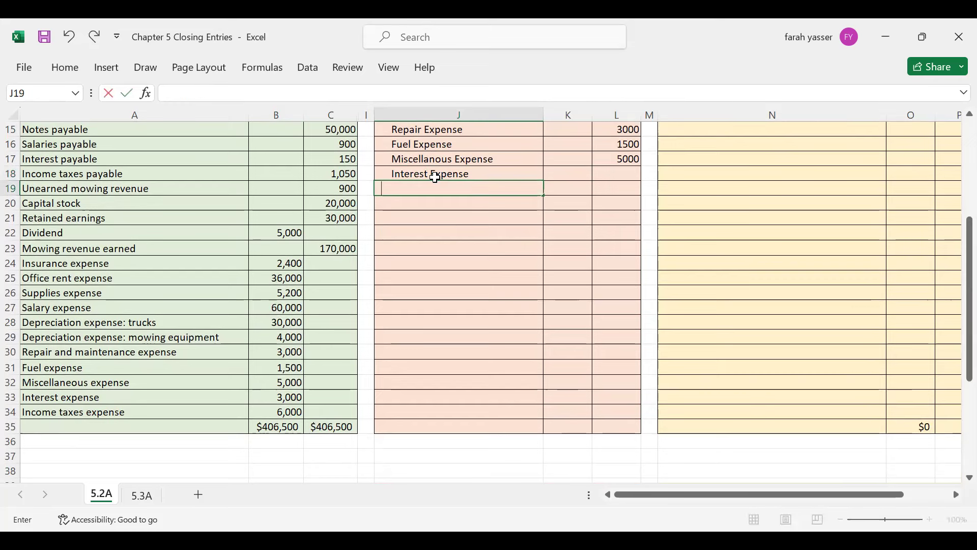
text(Income Tax Expense)
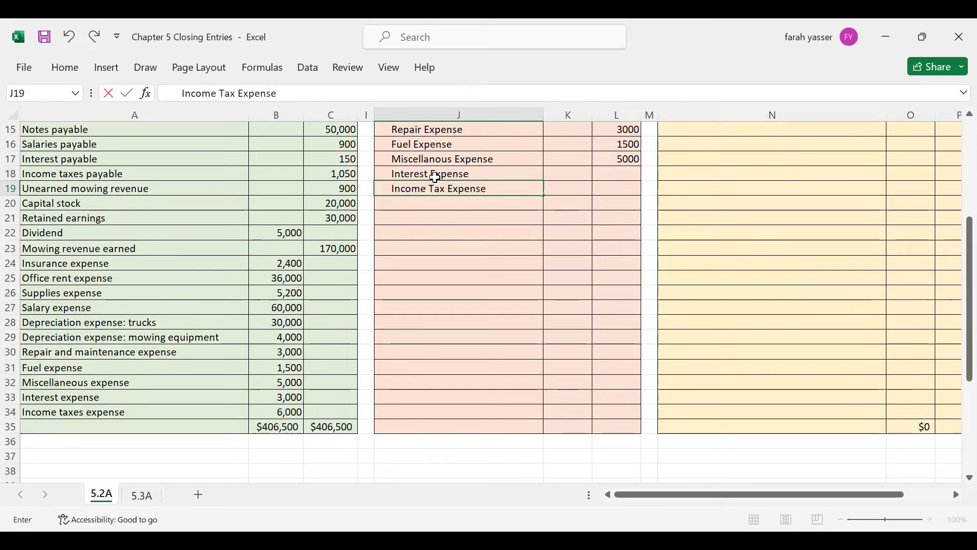
Record the credits of 3000 for interest expense in L18 and 6000 for income tax expense in L19.
click(615, 173)
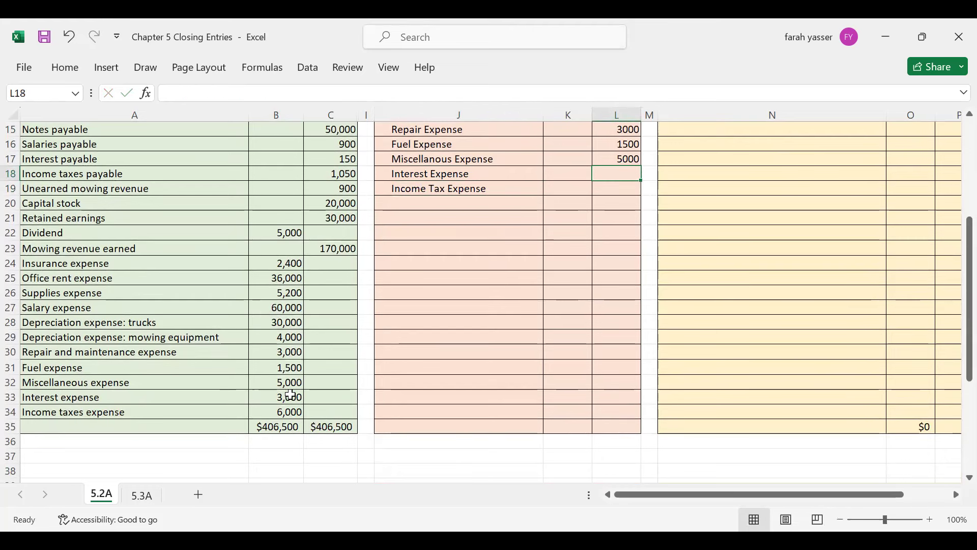
text(3000)
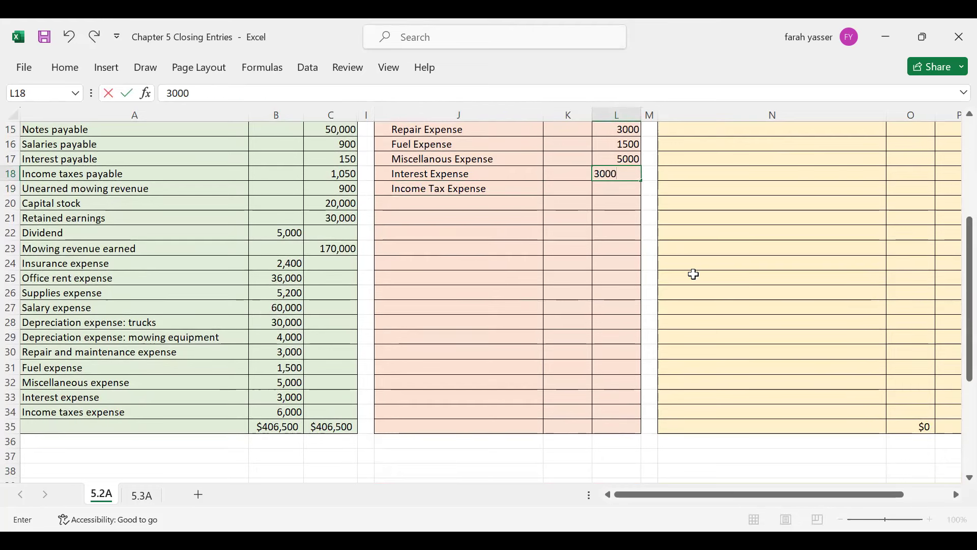
key(Return)
text(6000)
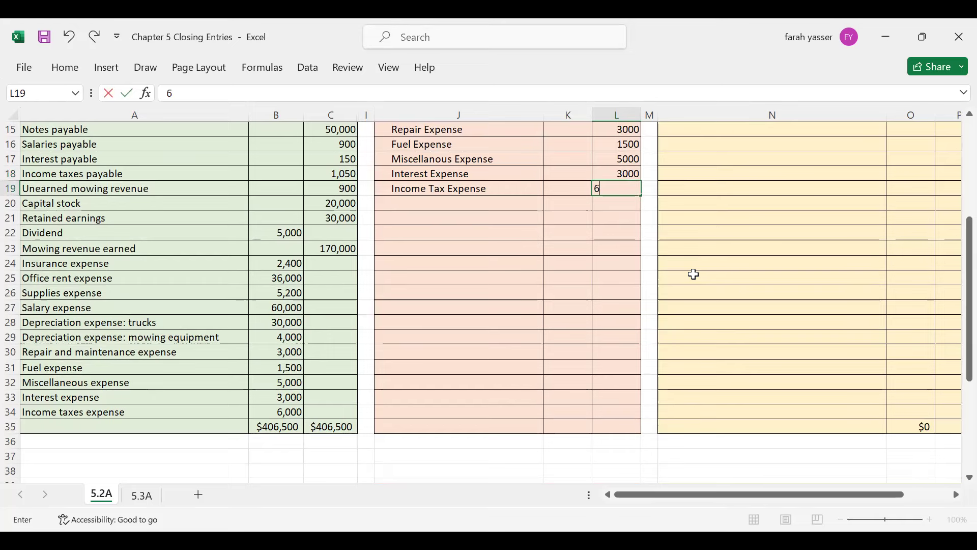
key(Return)
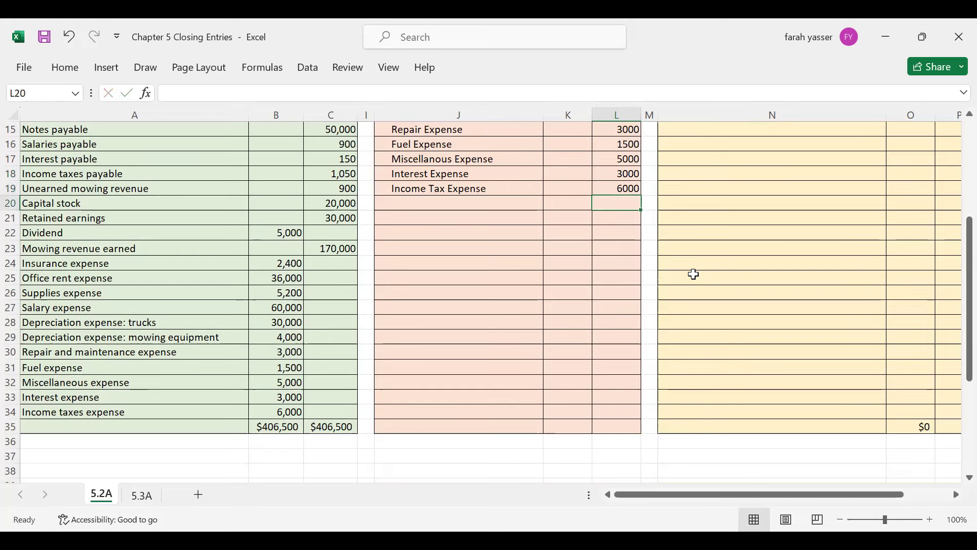
Sum the expense credits L9:L19 into L20 and record 156100 as the Income Summary Account debit in K8.
scroll(693, 275, up, 4)
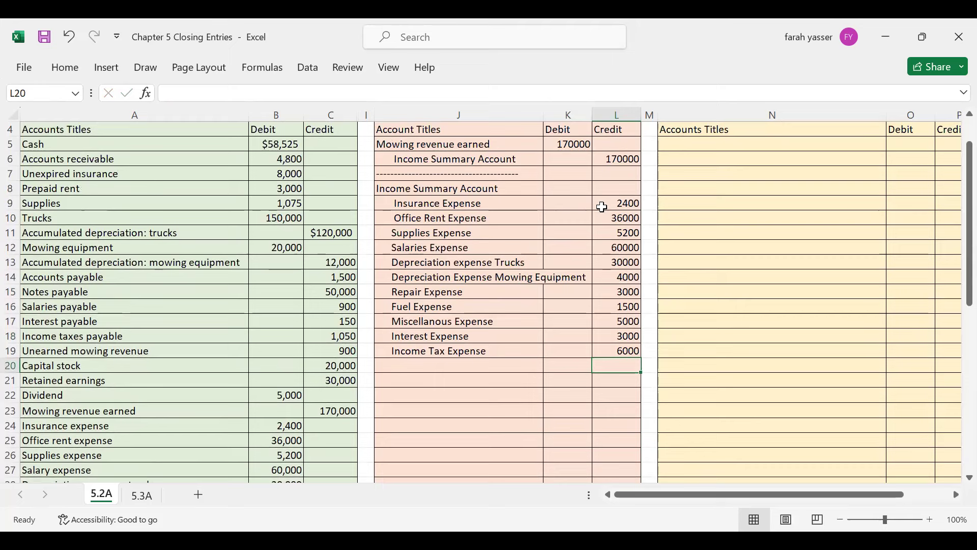
drag(621, 203, 623, 365)
click(59, 70)
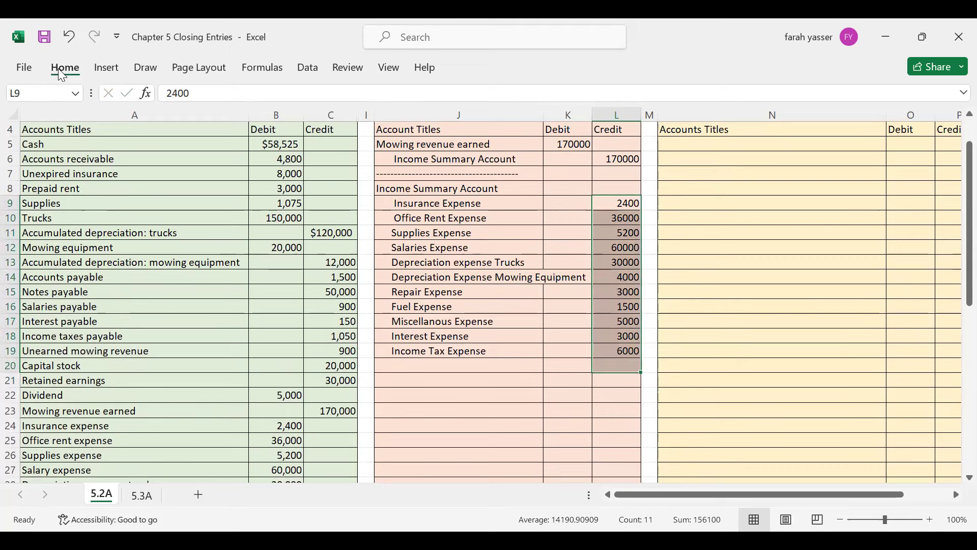
click(779, 90)
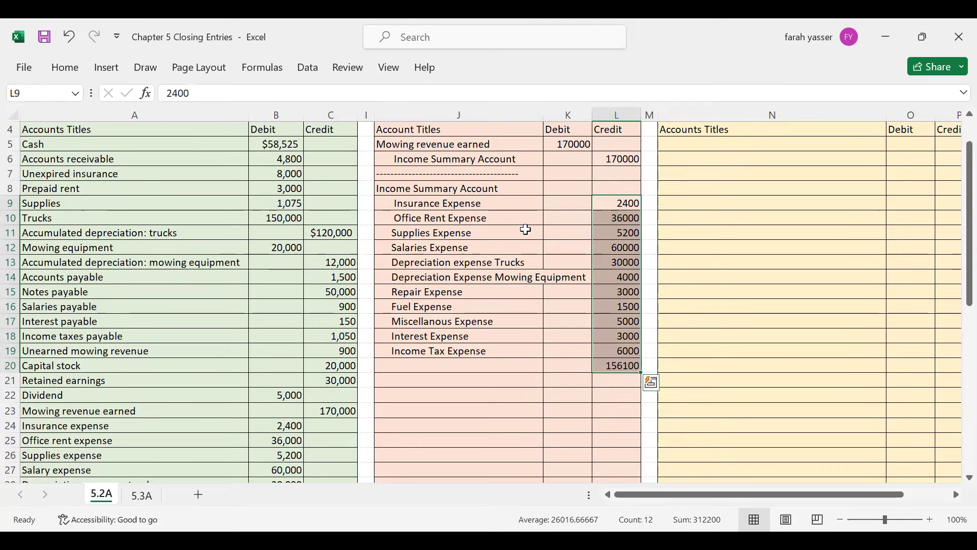
click(555, 186)
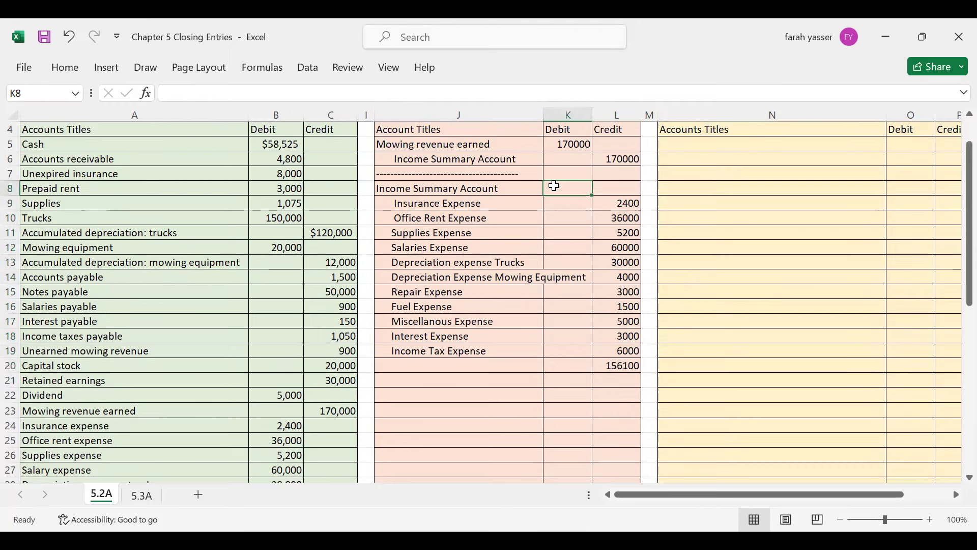
text(156100)
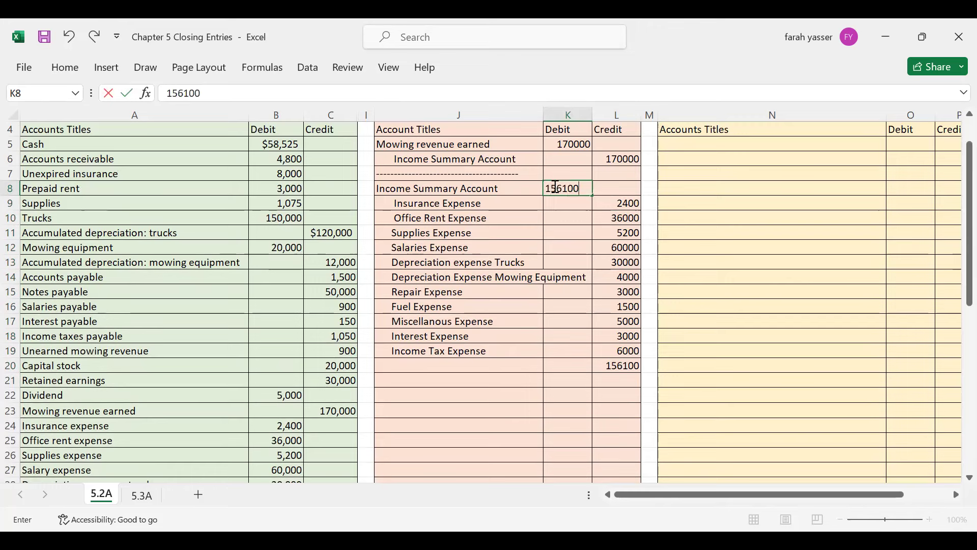
key(Return)
Clear the total from L20 and enter a dashed separator line in J20, accepting the suggested formula correction.
click(637, 365)
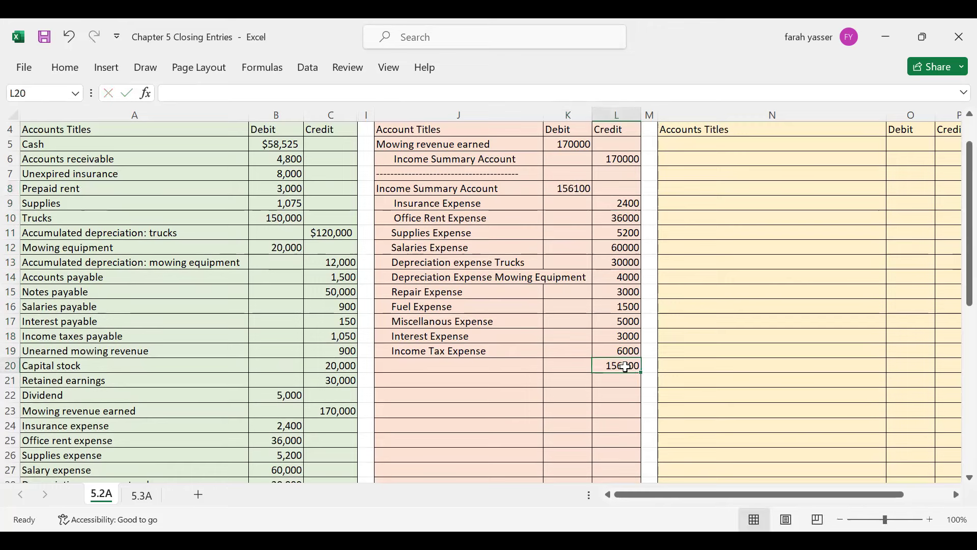
double_click(617, 366)
click(439, 370)
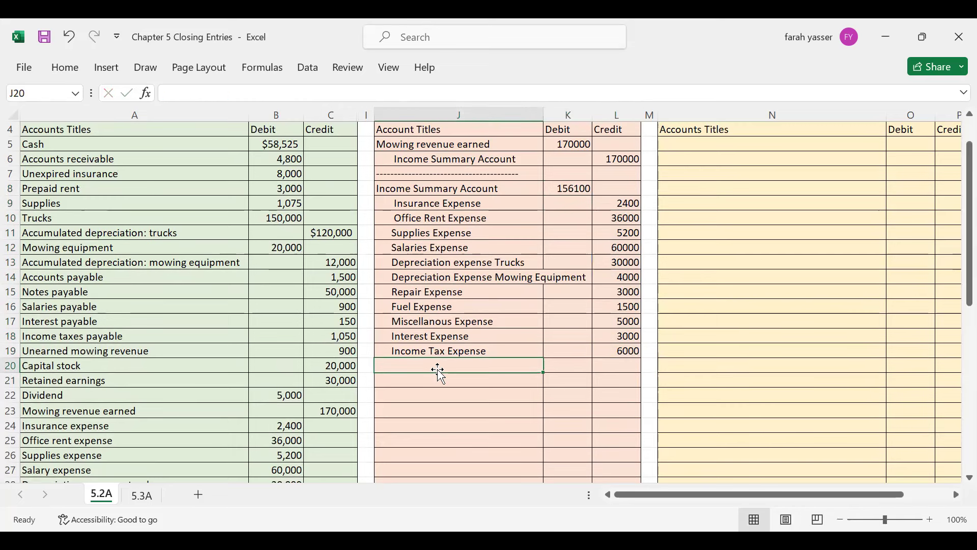
text(----------------------------------------)
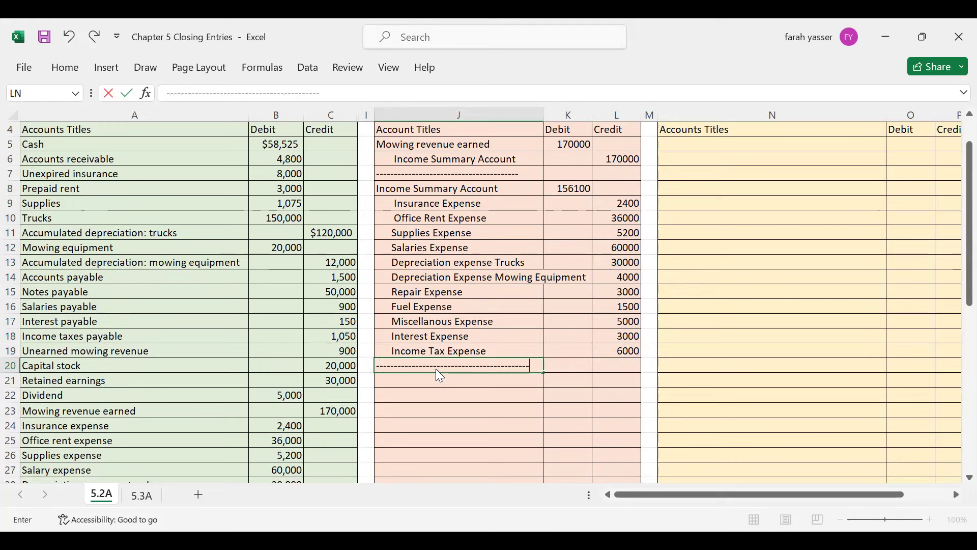
key(Return)
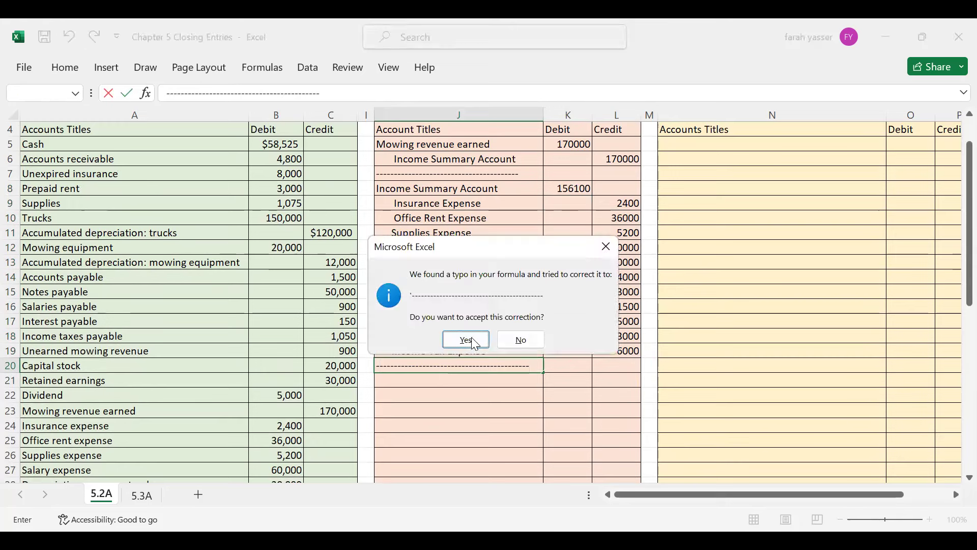
click(468, 346)
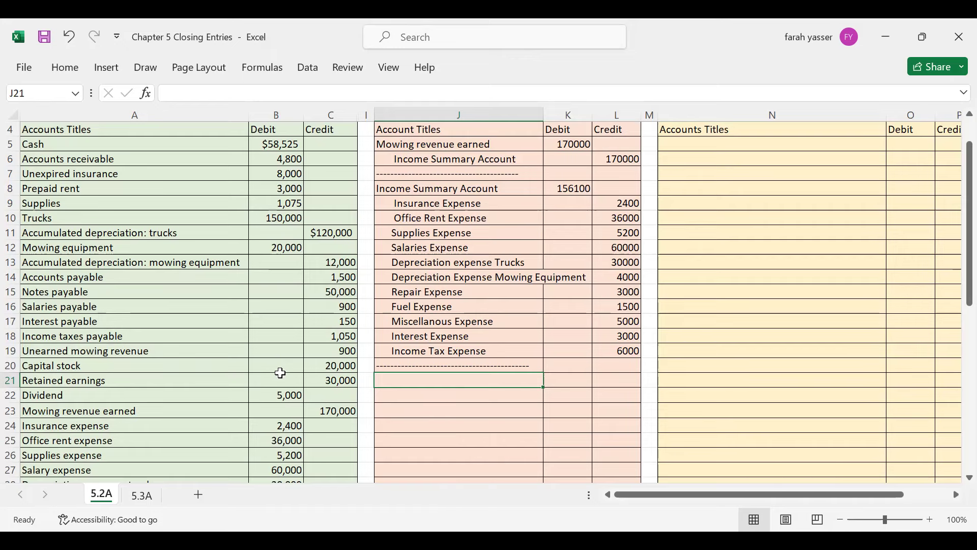
Compare the net profit in the income statement and retained earnings statement with the Income Summary credit and debit in the closing entries.
scroll(280, 373, down, 3)
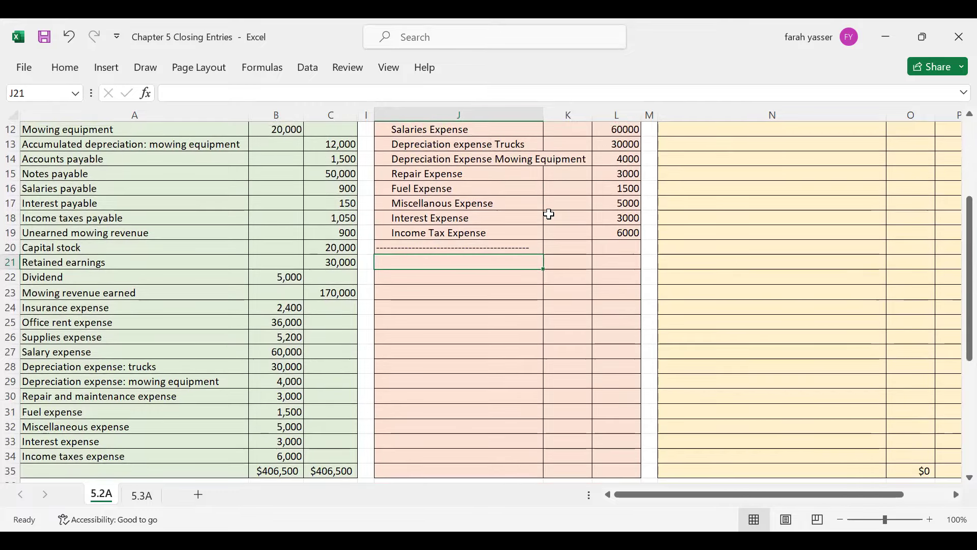
scroll(549, 214, up, 4)
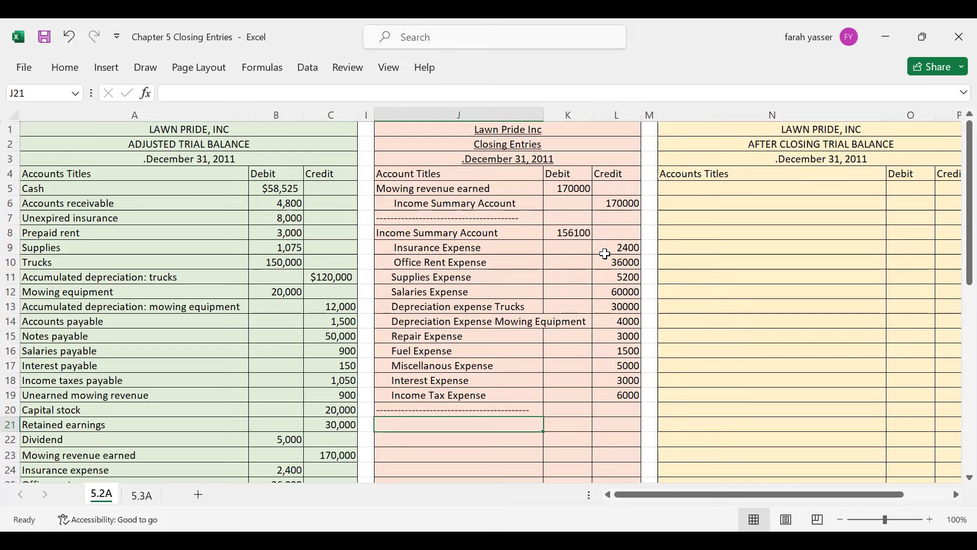
click(489, 439)
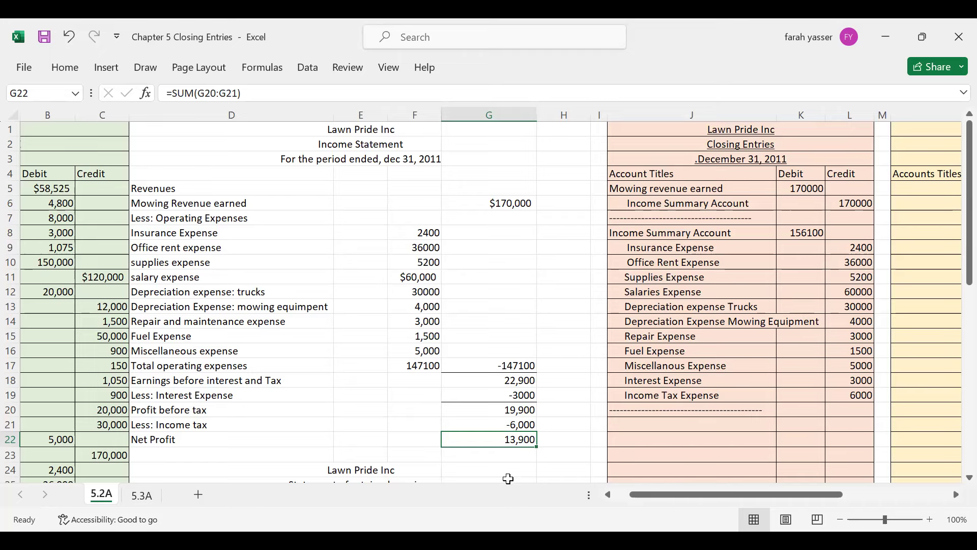
scroll(503, 424, down, 4)
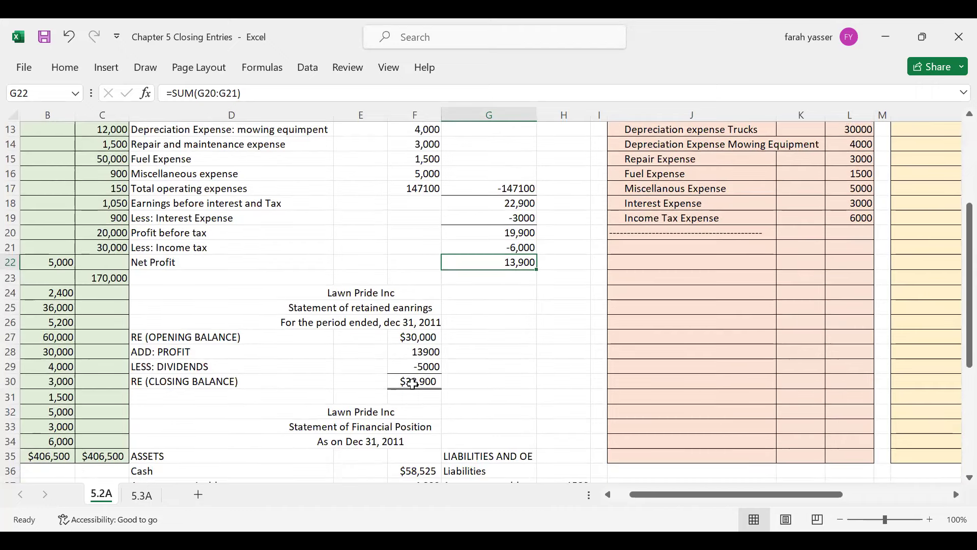
click(416, 353)
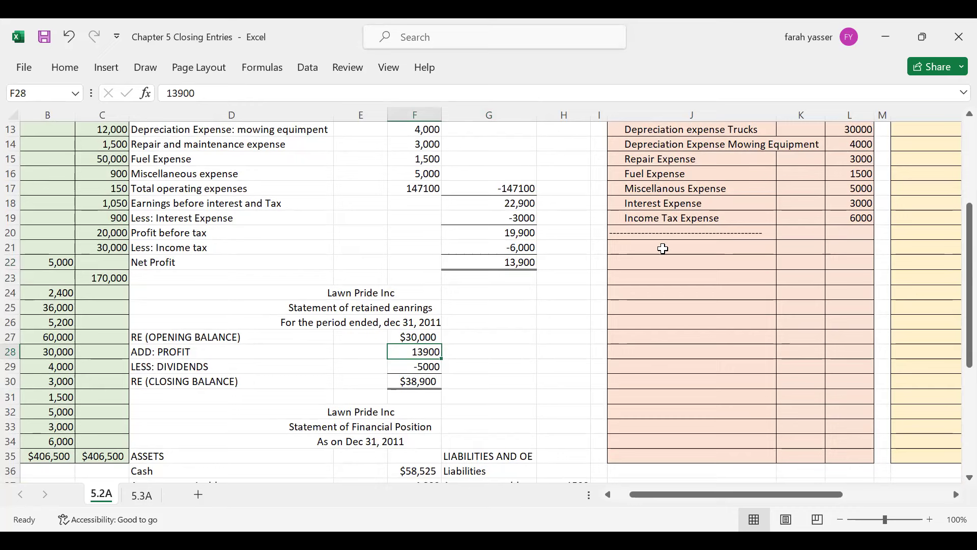
click(663, 248)
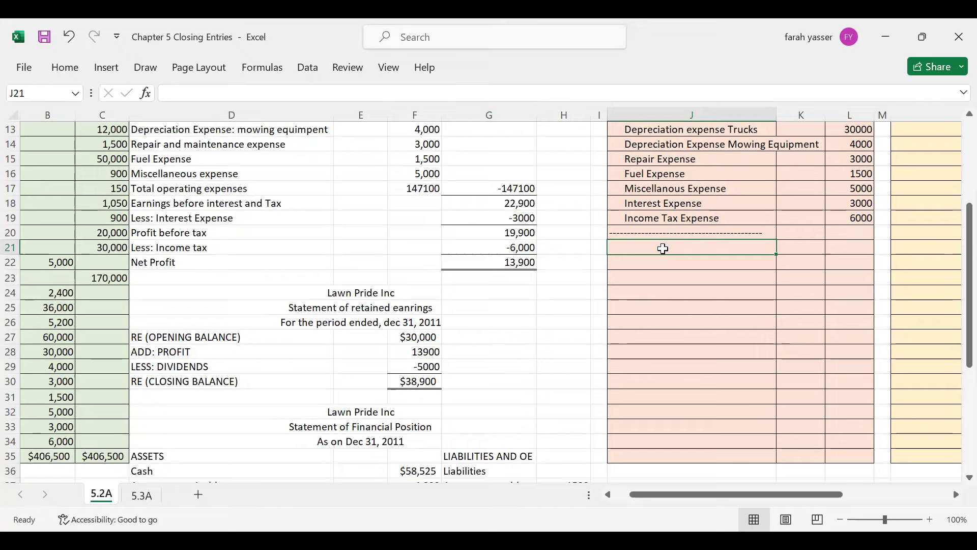
scroll(664, 248, up, 4)
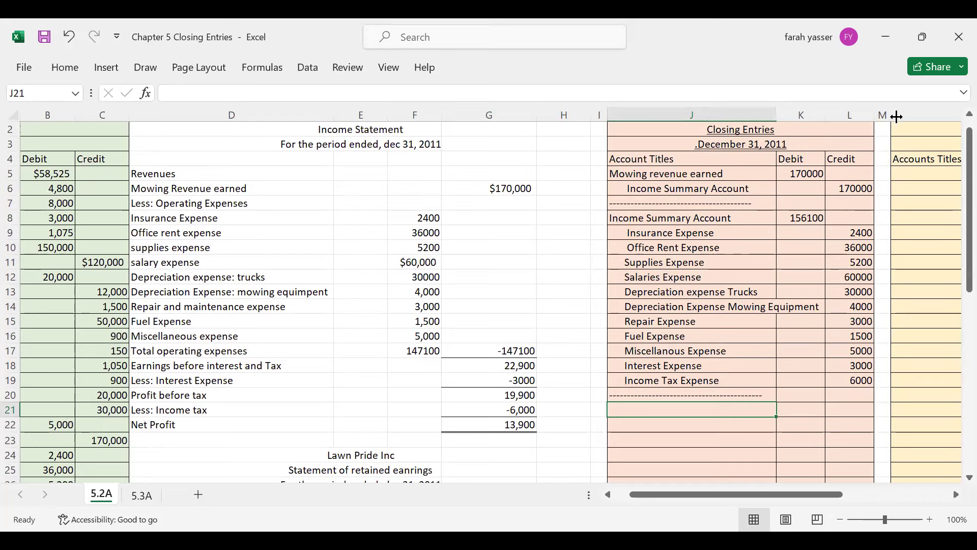
mouse_move(622, 183)
mouse_down()
mouse_move(674, 197)
mouse_move(876, 198)
mouse_up()
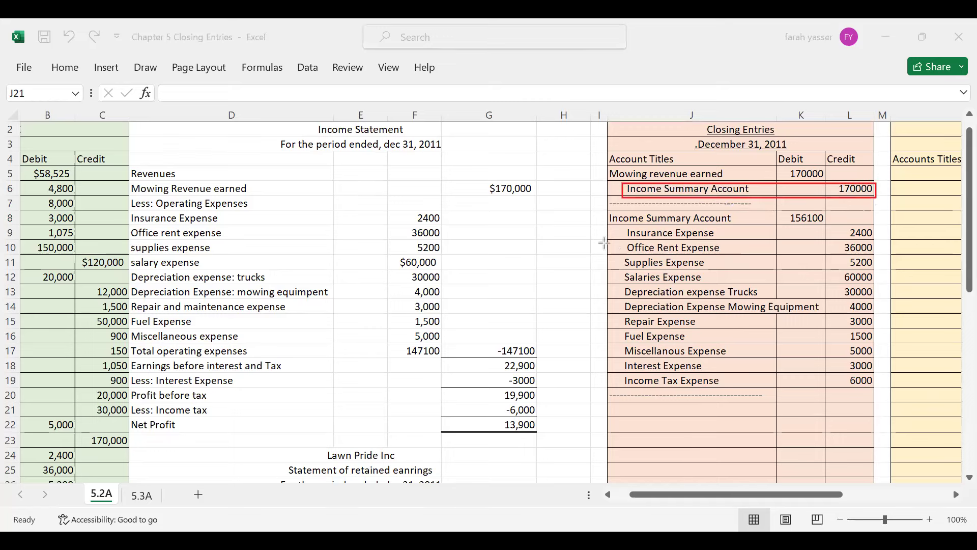
drag(608, 210, 833, 223)
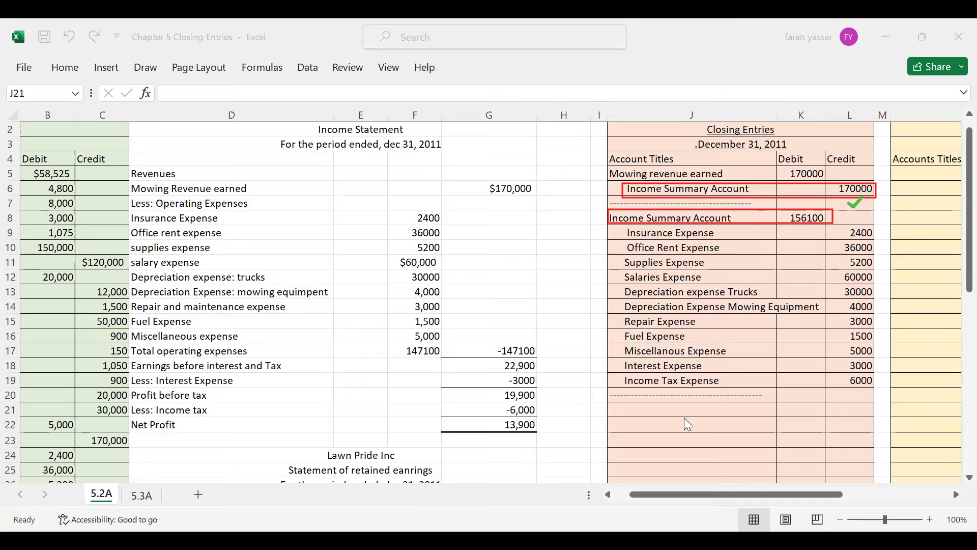
click(665, 410)
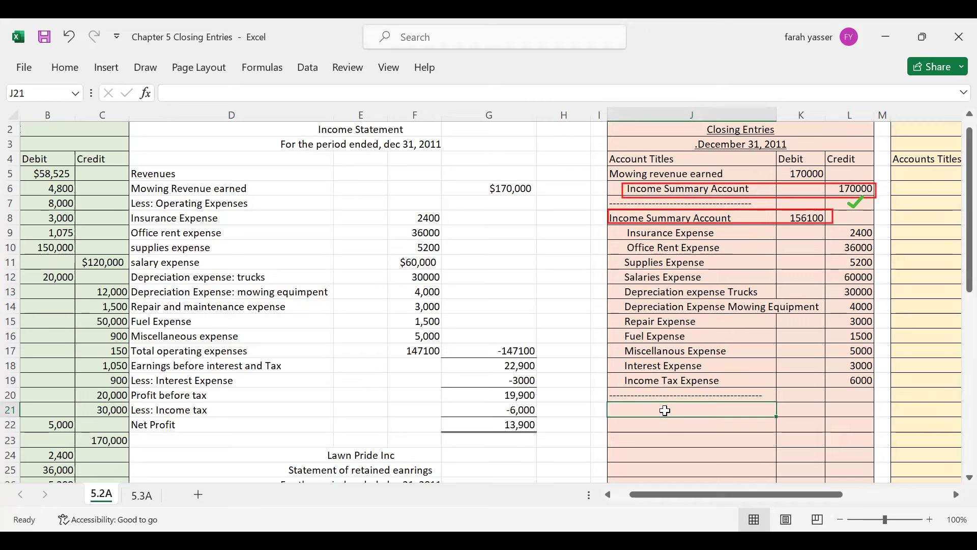
Enter an indented Retained Earnings line in J22 of the closing entries with a credit of 13900 in L22.
key(Return)
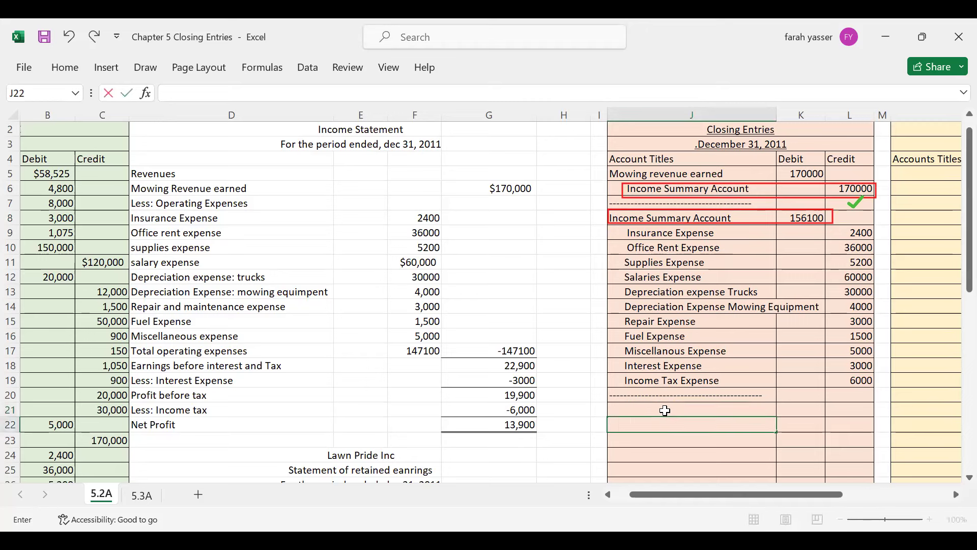
text(Retained Earnings)
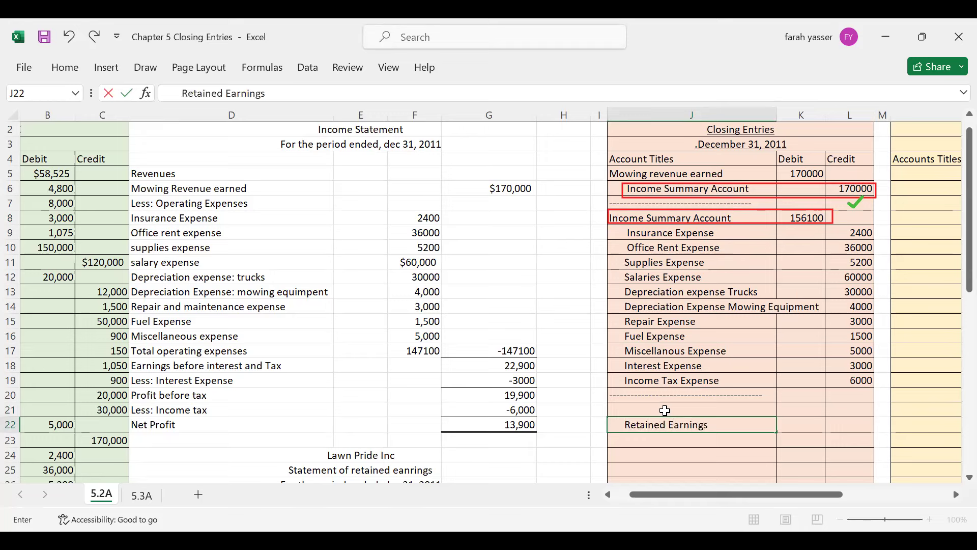
key(Tab)
key(Tab)
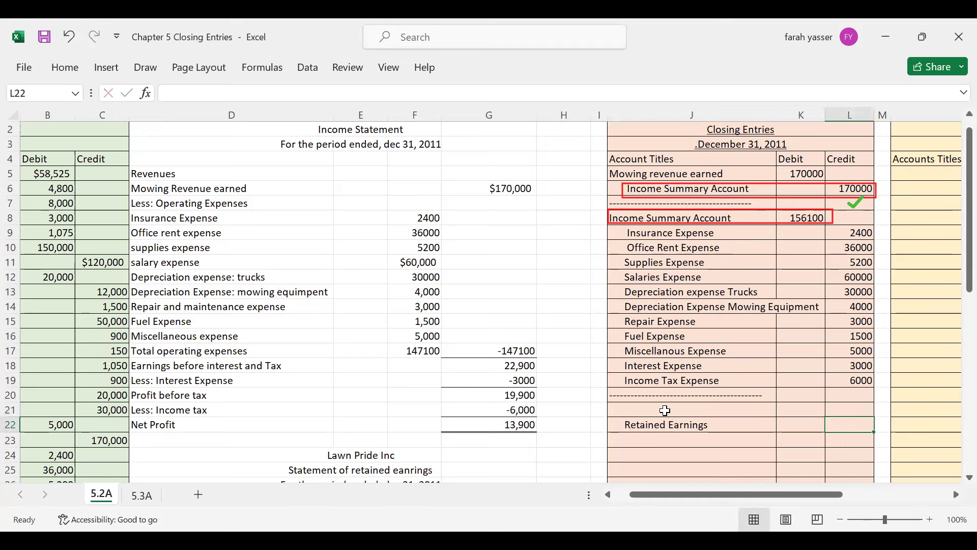
text(1390-0)
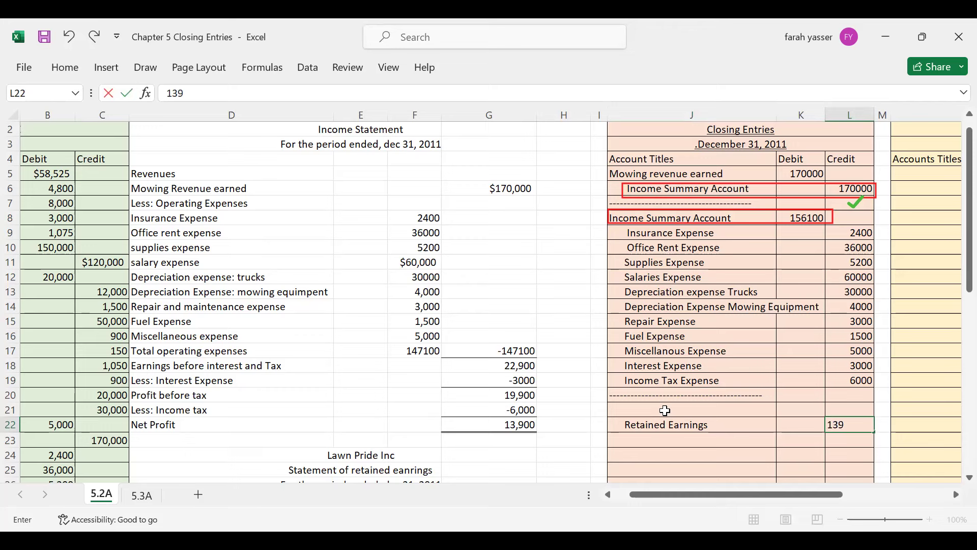
key(BackSpace)
key(BackSpace)
text(0)
key(Up)
key(Left)
key(Left)
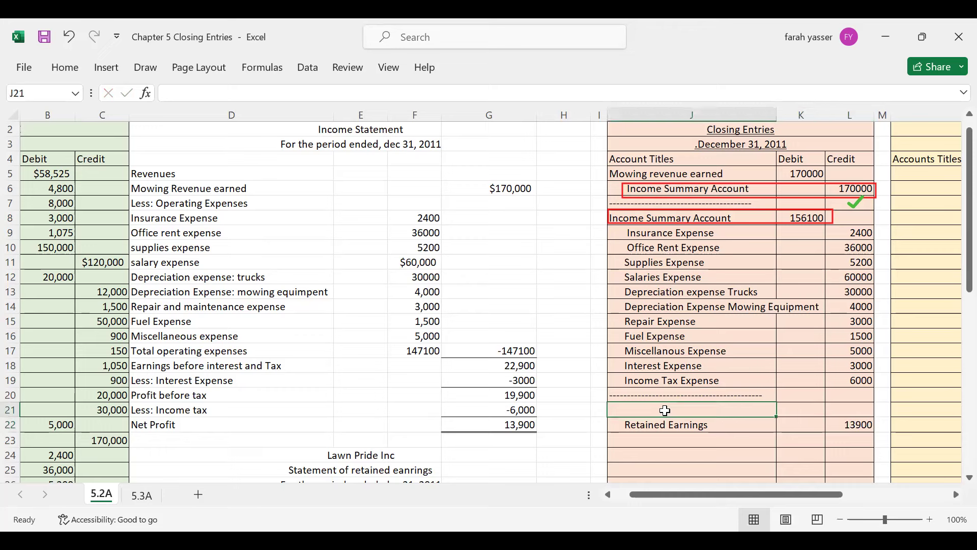
Enter Income Summary Account in J21 with a debit of 13900 in K21.
text(Income )
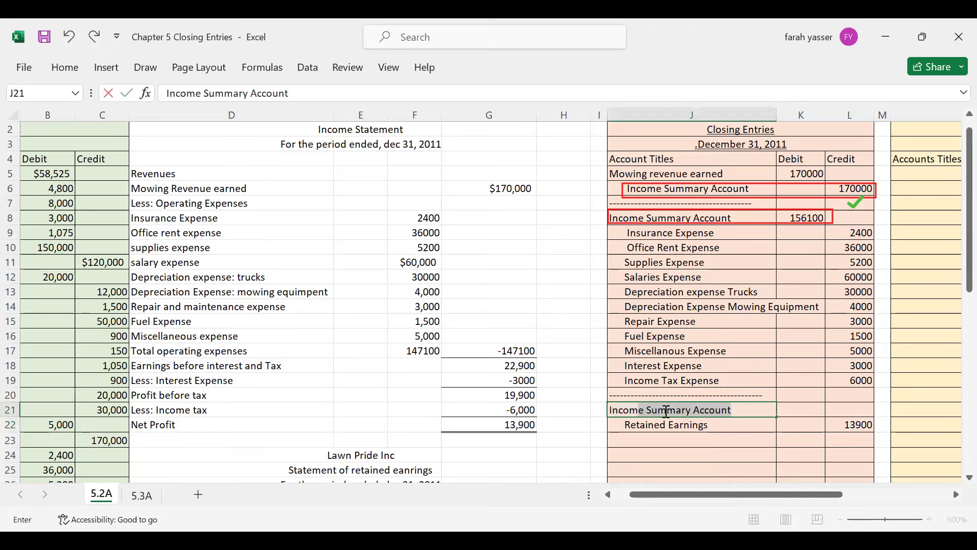
text(Su)
key(Tab)
key(Tab)
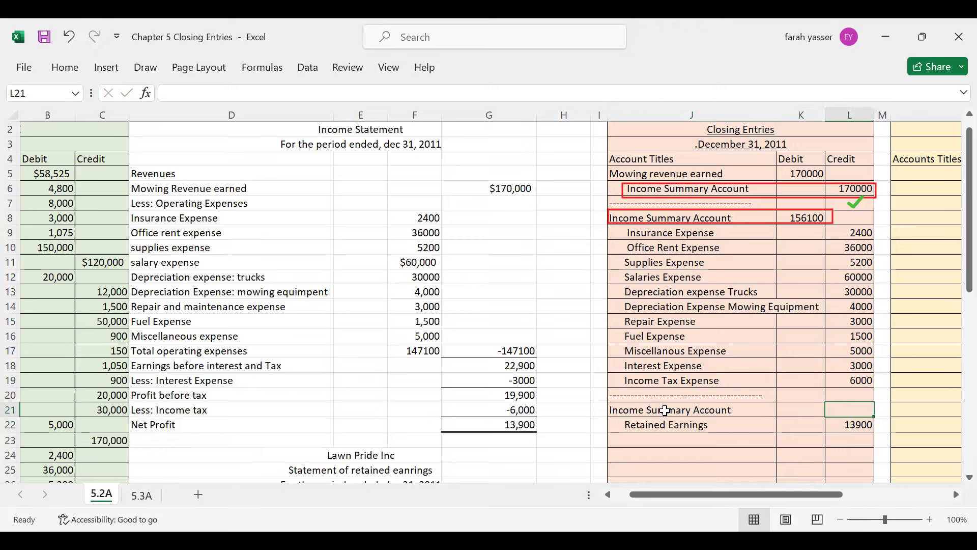
key(Left)
text(1)
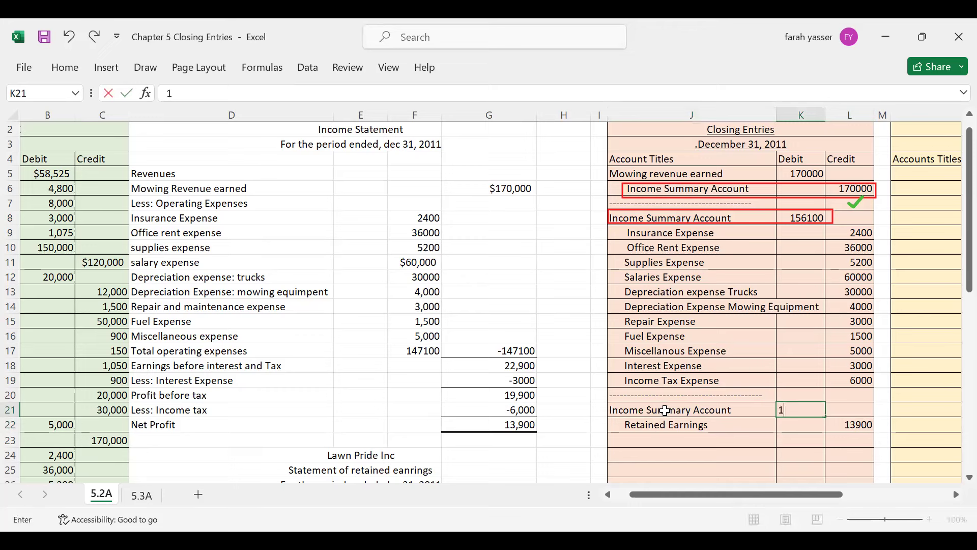
text(3900)
key(Return)
key(Return)
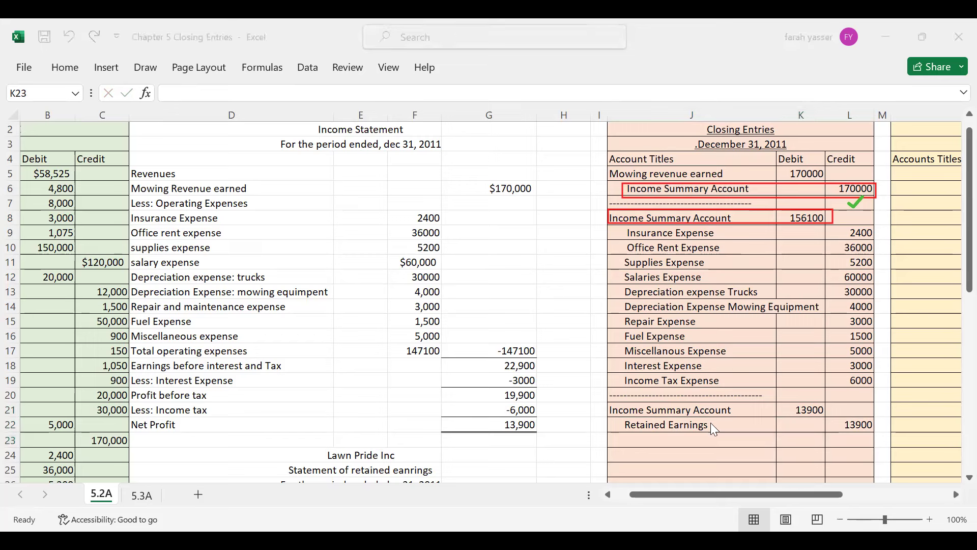
Enter a dashed separator line in J23 below the Retained Earnings entry, accepting the suggested formula correction.
click(657, 440)
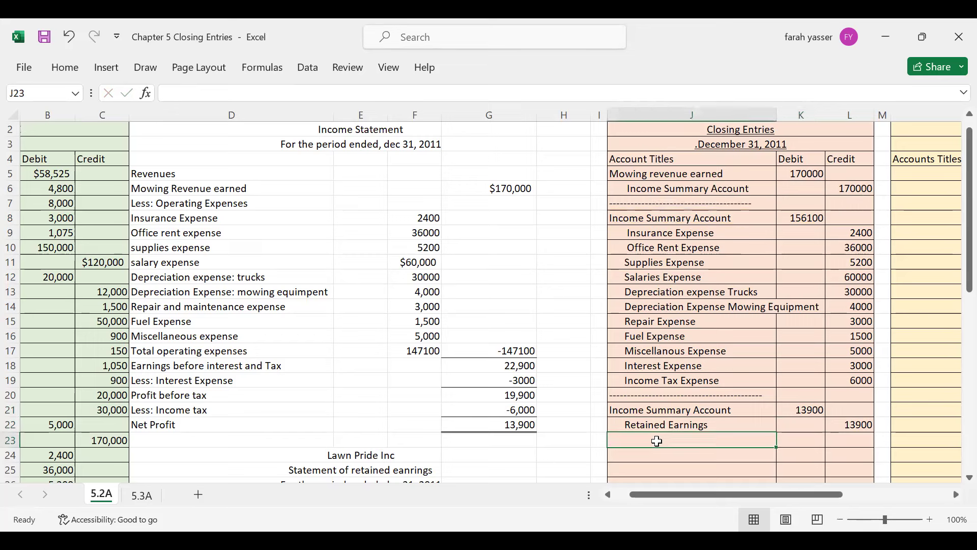
text(----------------------------------------)
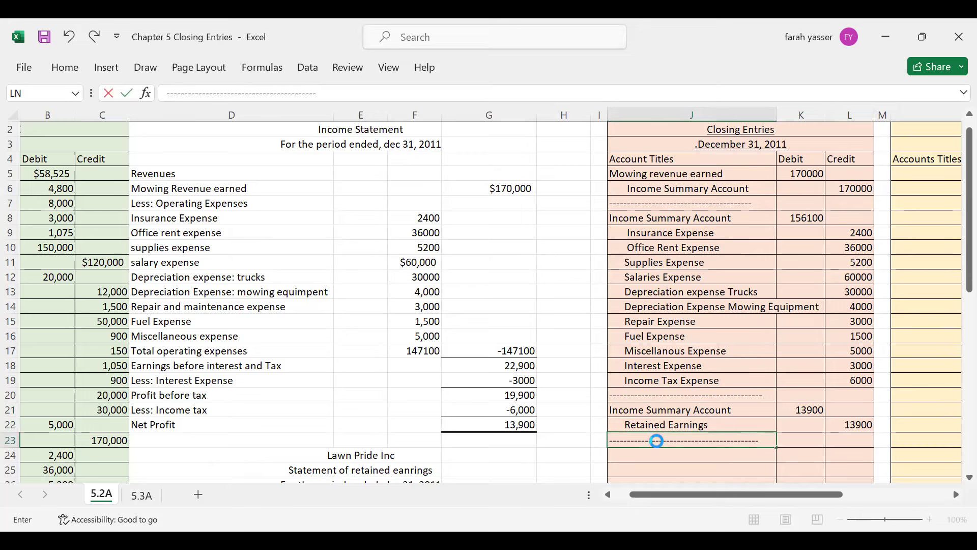
key(Return)
click(461, 339)
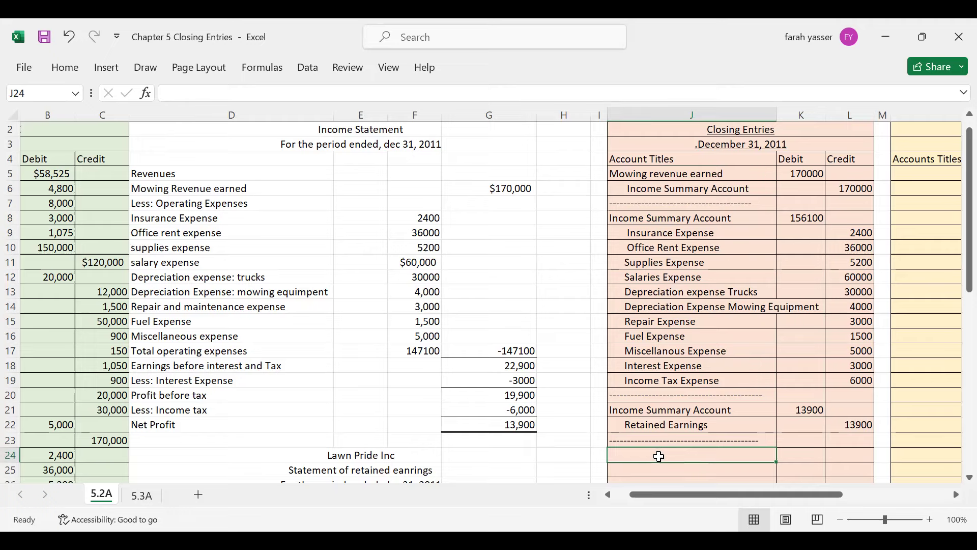
Check the Dividend balance in the adjusted trial balance and return to J24 in the closing entries.
key(Left)
key(Left)
key(Left)
key(Left)
key(Left)
key(Left)
key(Left)
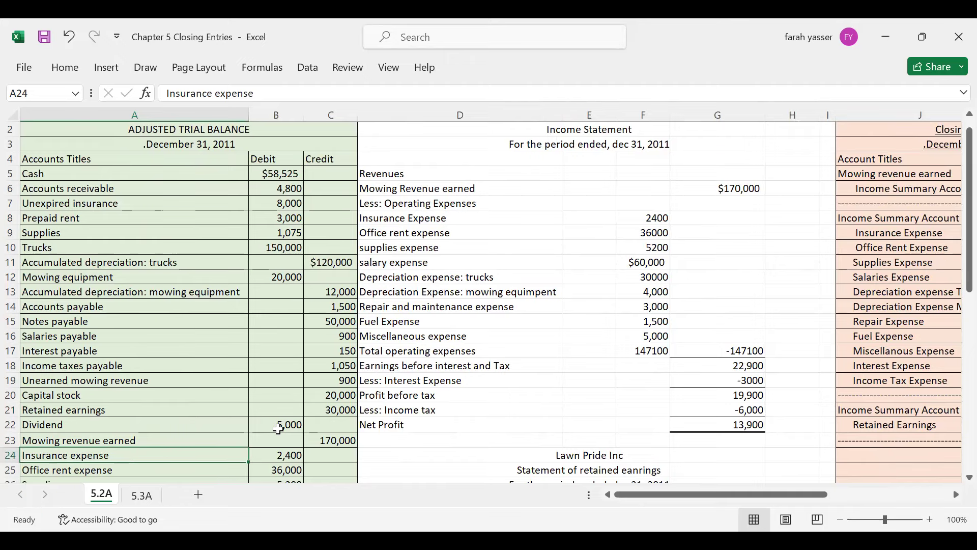
key(Right)
key(Right)
key(Right)
key(Right)
key(Right)
key(Right)
key(Right)
key(Right)
key(Right)
key(Right)
key(Right)
key(Right)
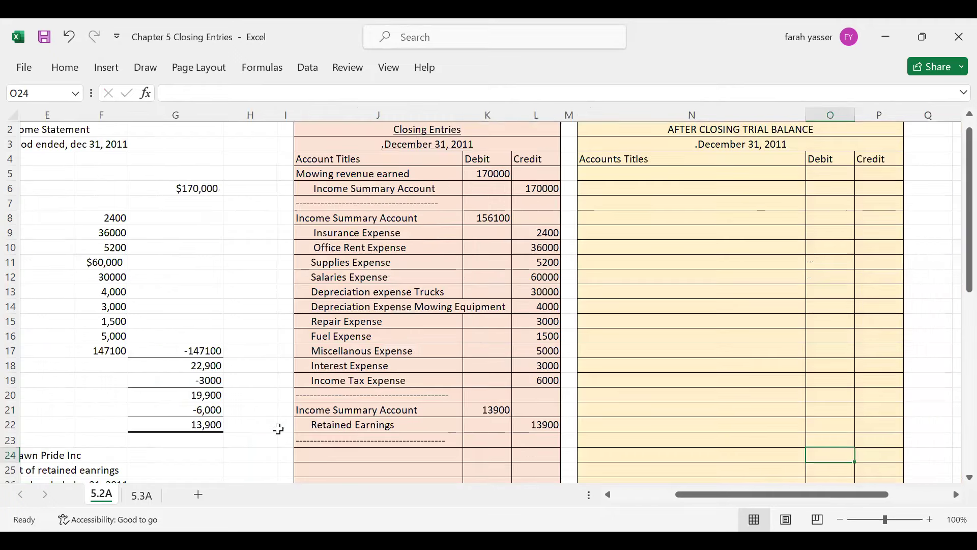
key(Left)
key(Left)
key(Left)
key(Left)
key(Left)
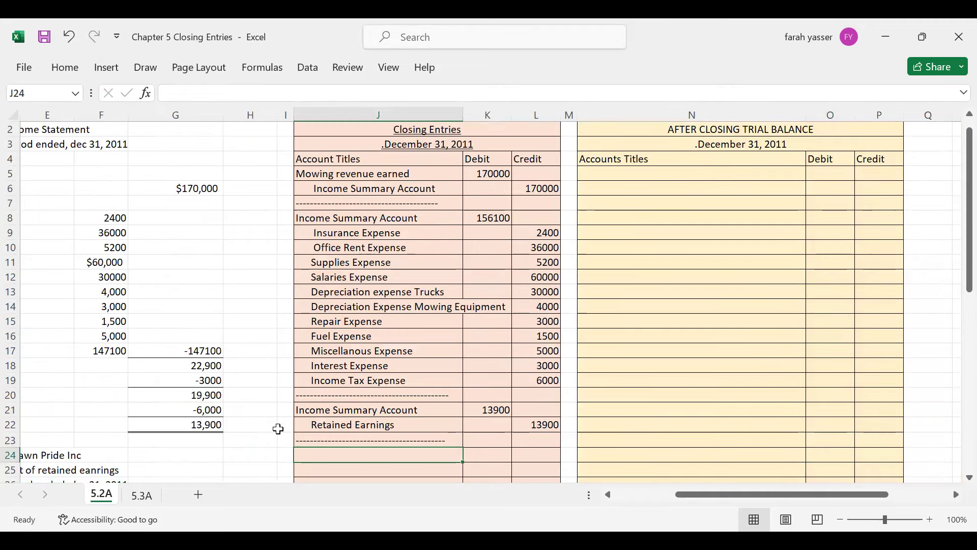
Enter the account titles Retained Earnings in J24 and an indented Dividends in J25.
text(Retained)
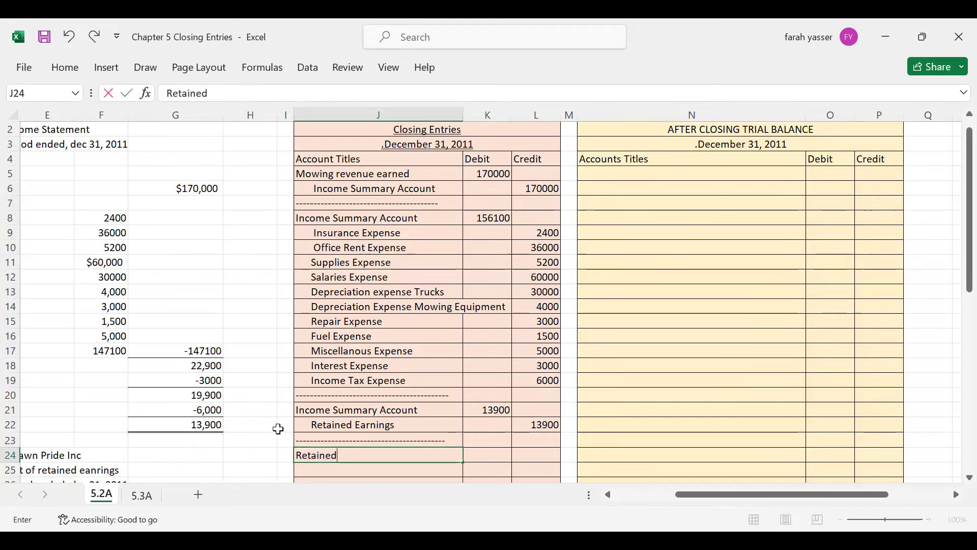
text( Earnings)
key(Return)
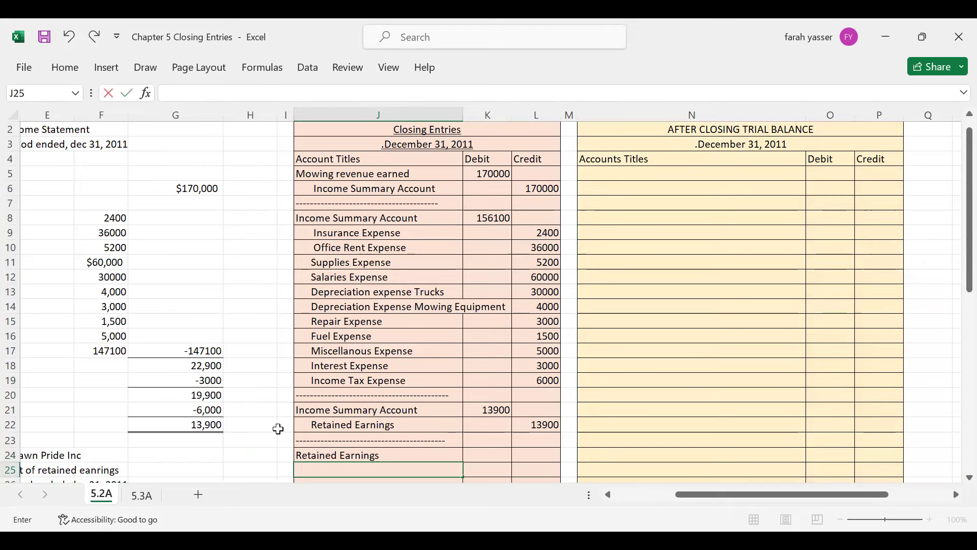
text(F)
key(BackSpace)
key(BackSpace)
text(d)
key(BackSpace)
text(Dividends)
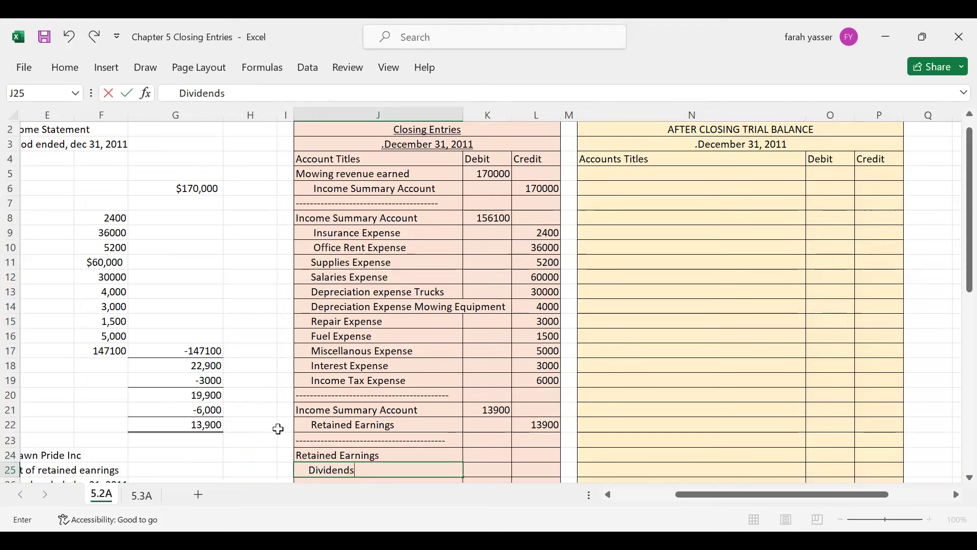
Record the dividend closing amounts: debit 5000 in K24 for Retained Earnings and credit 5000 in L25 for Dividends.
key(Tab)
key(Up)
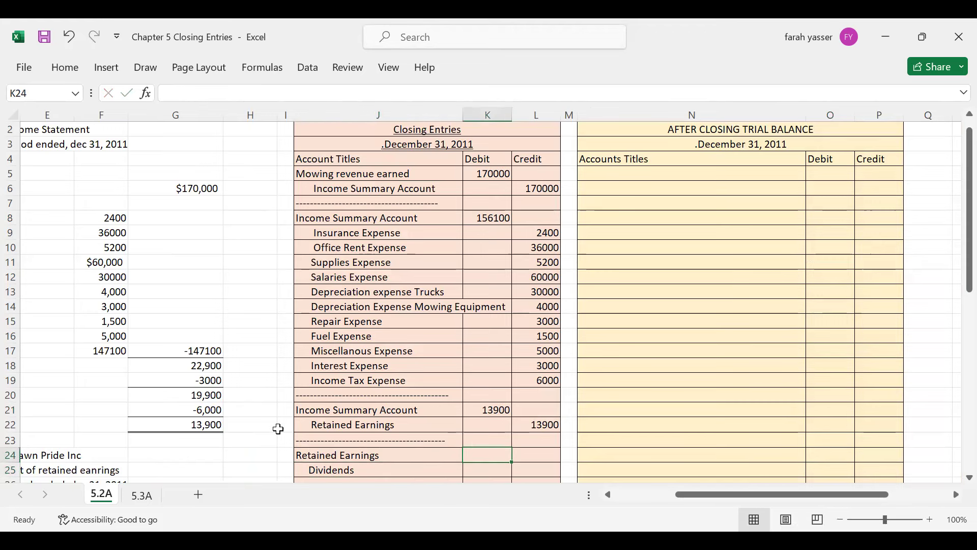
text(5000)
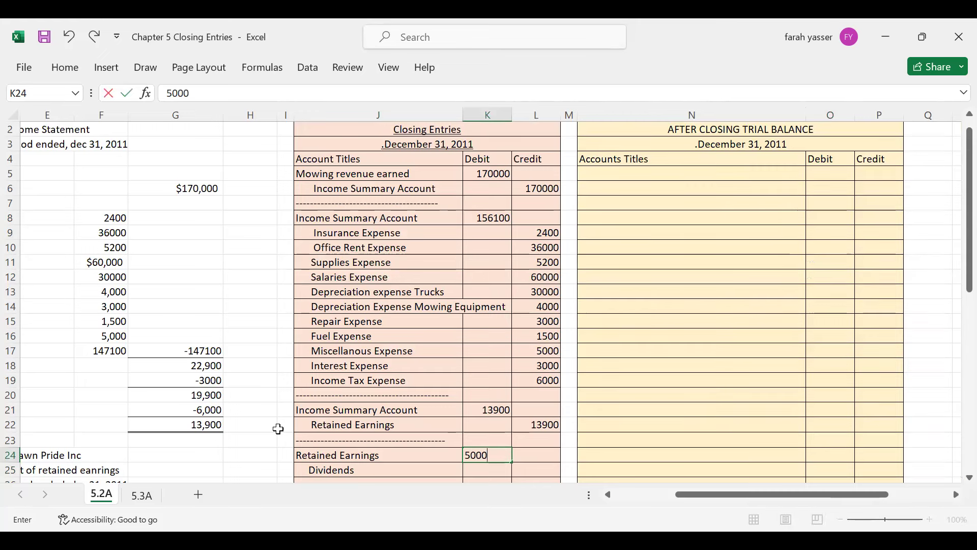
key(Return)
key(Tab)
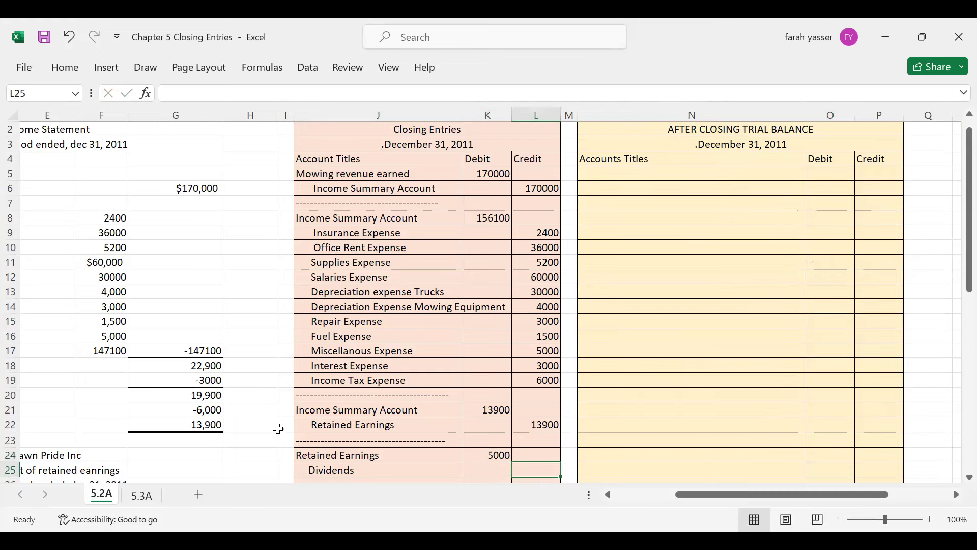
text(5000)
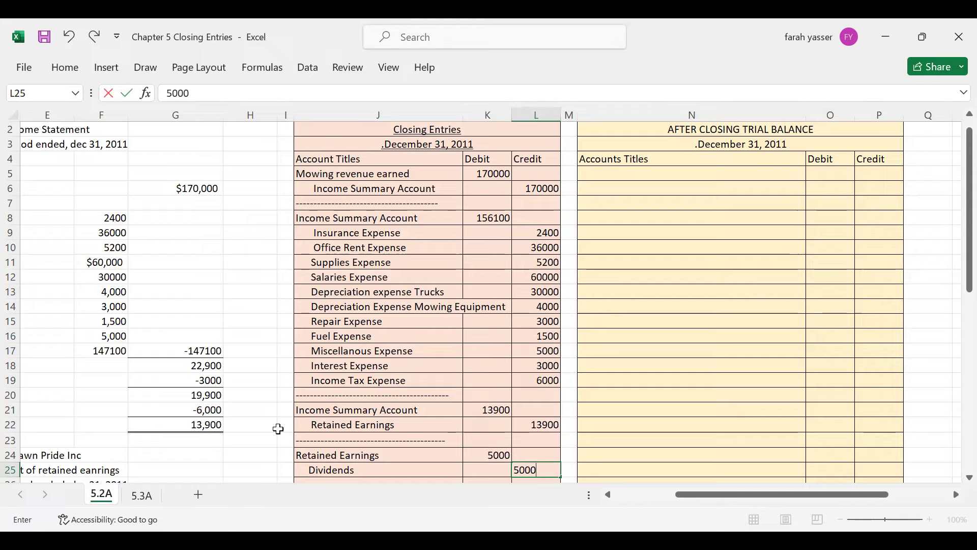
key(Return)
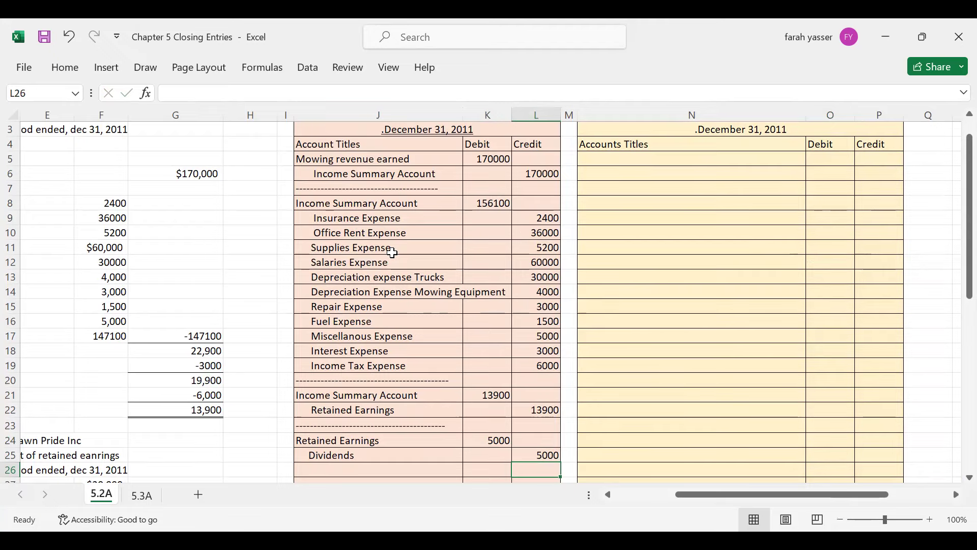
Copy the adjusted trial balance rows from Cash to Retained earnings (A5:C21) into the after closing trial balance at N5.
scroll(392, 253, up, 1)
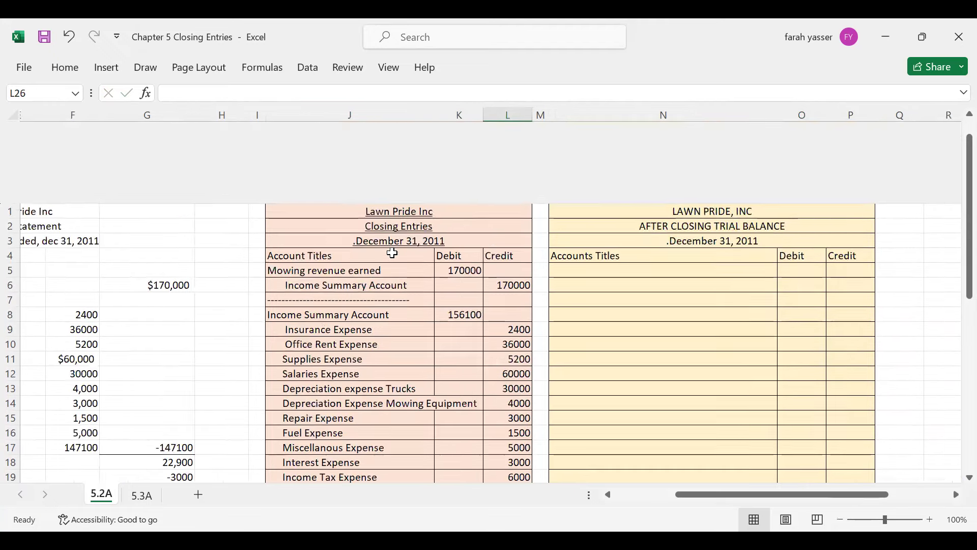
scroll(393, 252, up, 2)
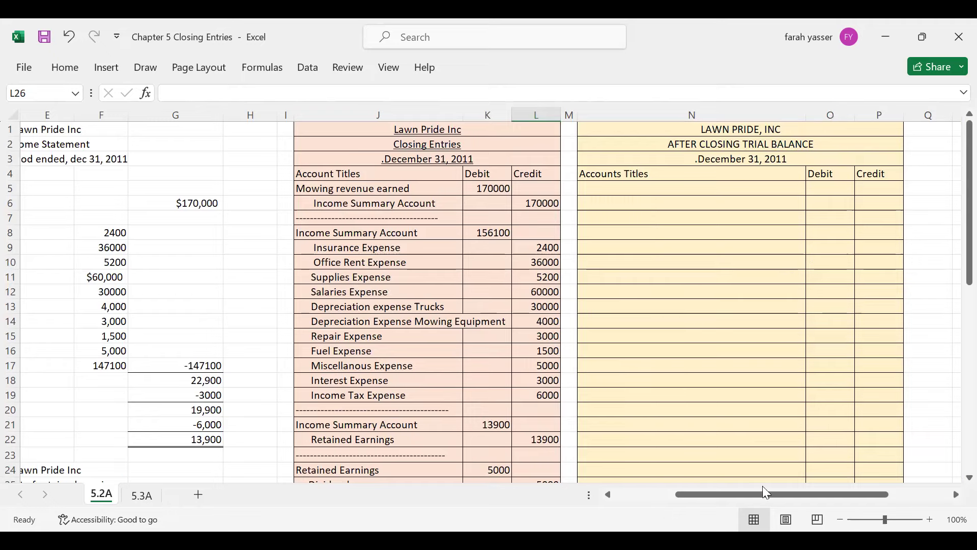
drag(764, 491, 661, 503)
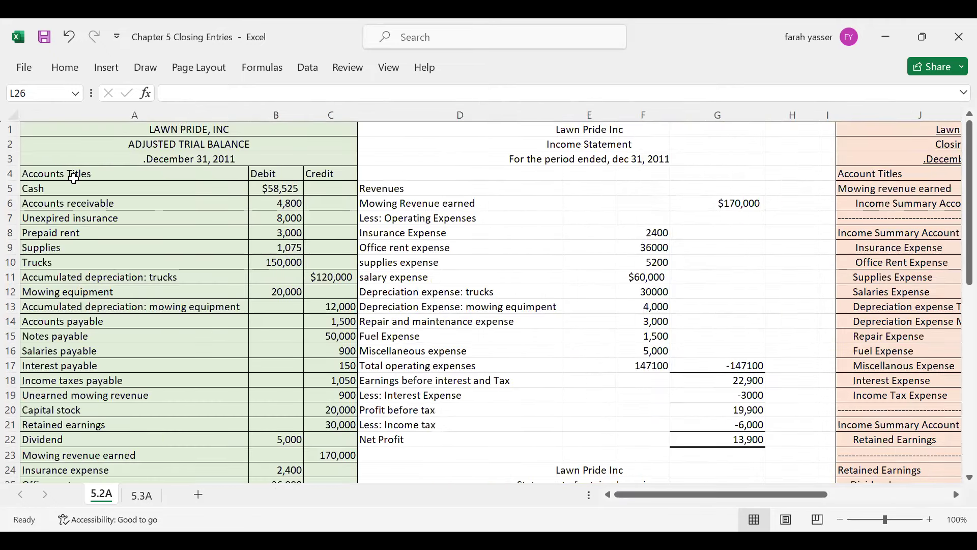
drag(62, 188, 348, 424)
key(ctrl+c)
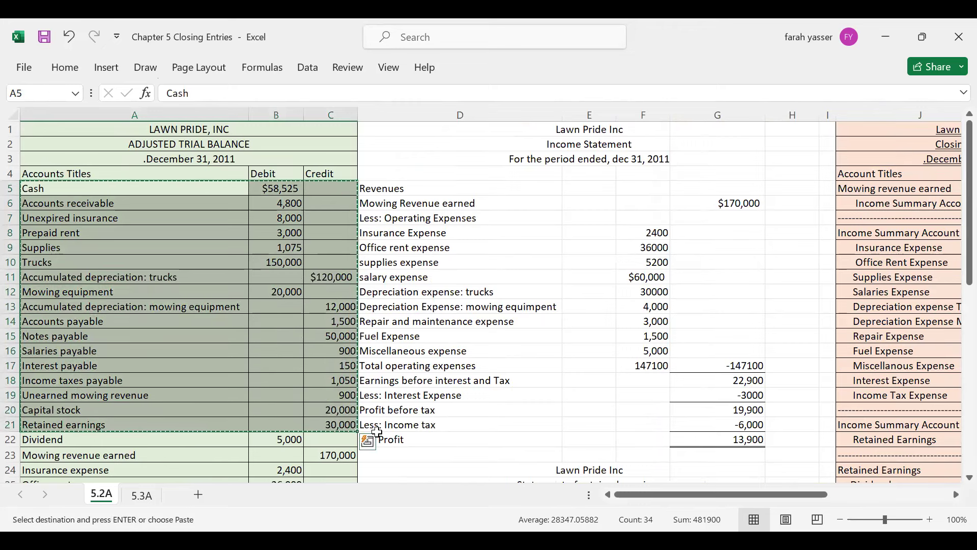
drag(667, 496, 738, 495)
click(410, 187)
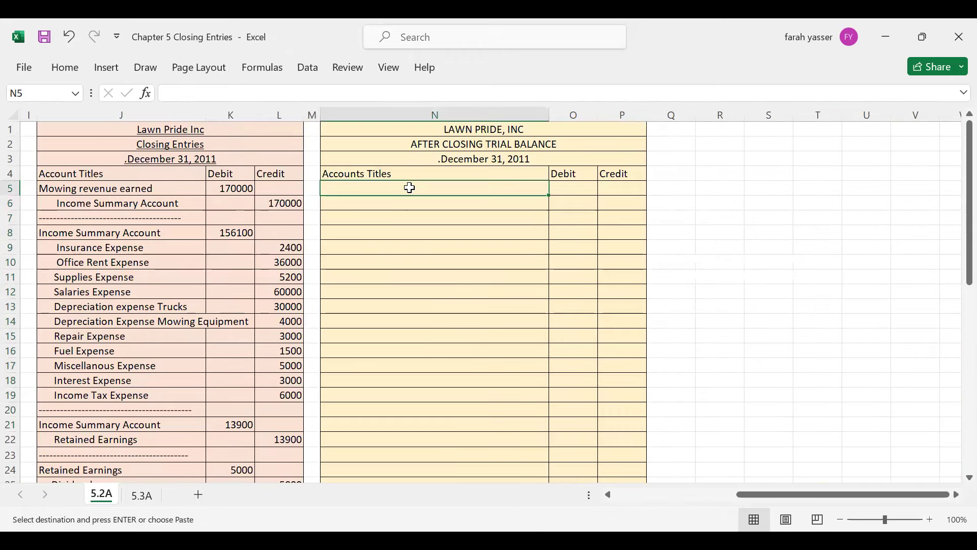
key(ctrl+v)
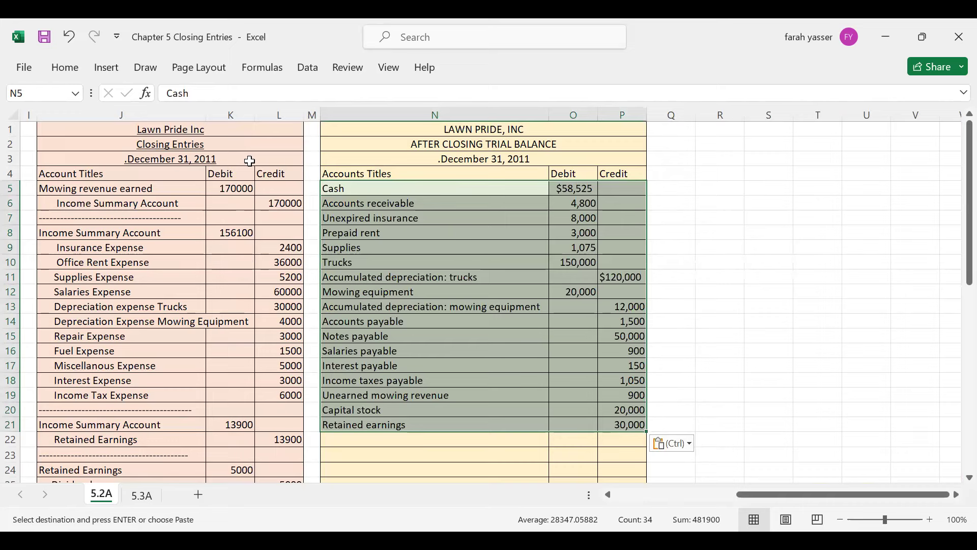
Change the fill of the copied rows N5:P21 to the light gold used in the after closing trial balance.
click(65, 67)
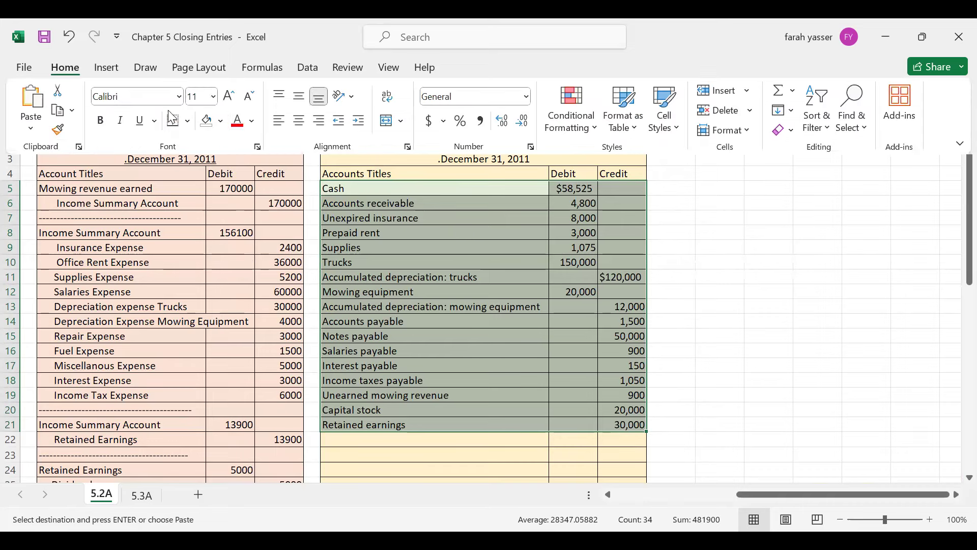
click(222, 122)
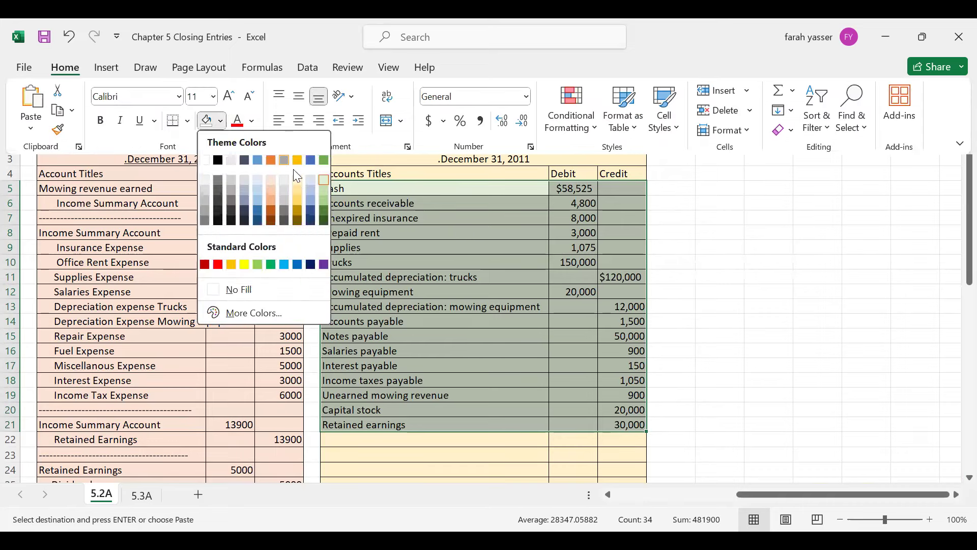
click(390, 188)
click(398, 261)
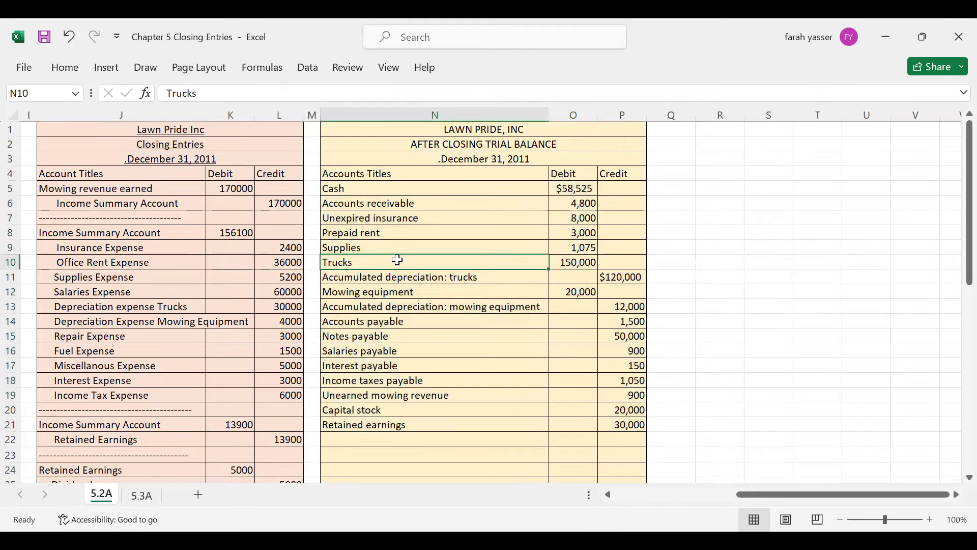
Set the Retained earnings credit in P21 of the after closing trial balance to 38900, the closing balance from the statement of retained earnings.
click(401, 348)
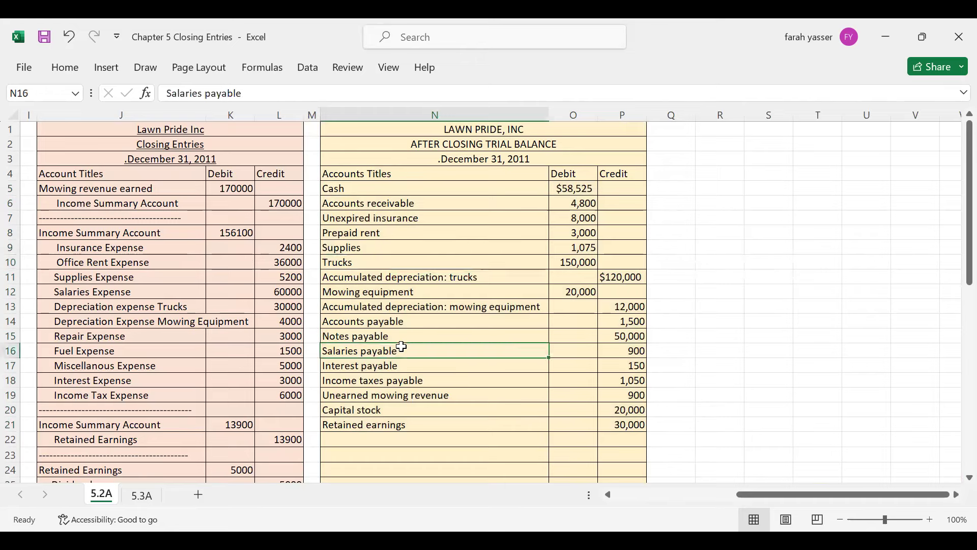
click(405, 428)
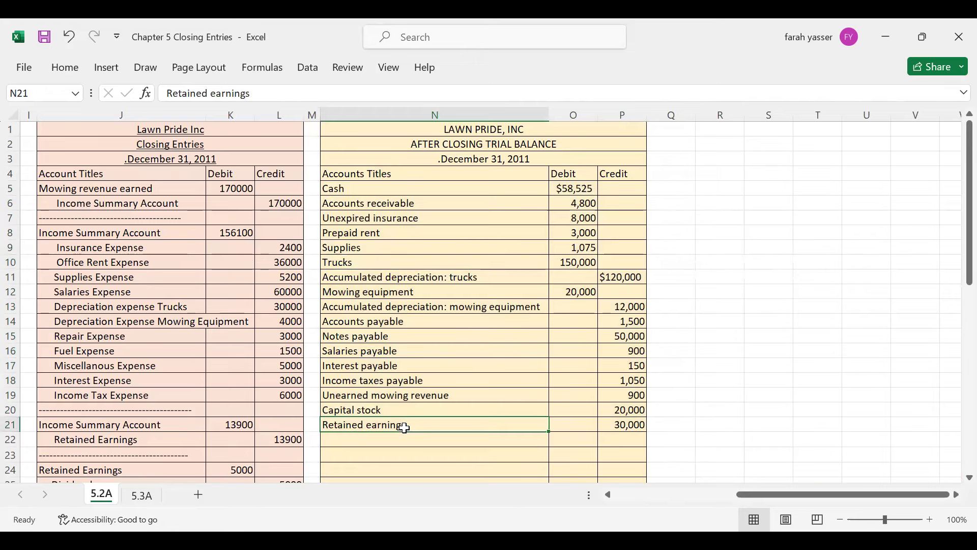
click(622, 426)
drag(781, 493, 680, 488)
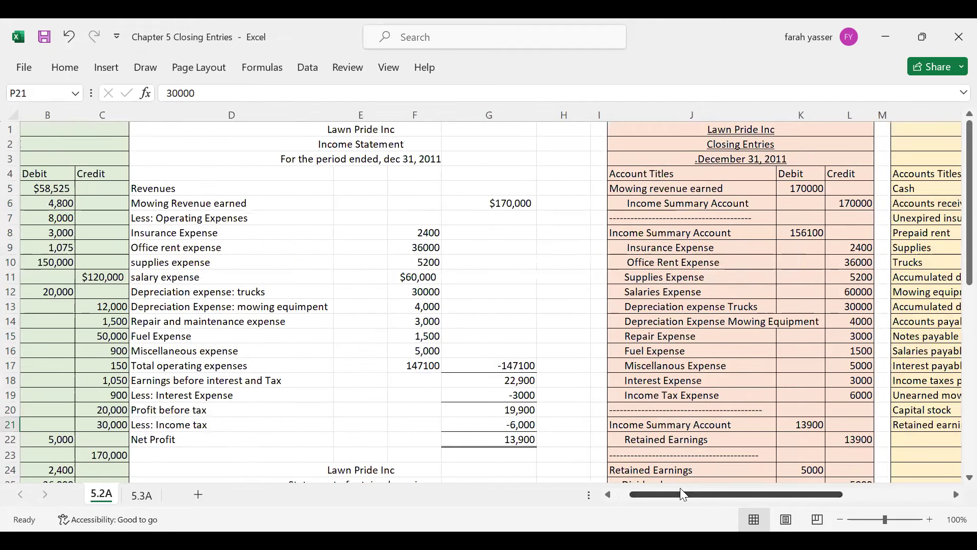
scroll(556, 373, down, 7)
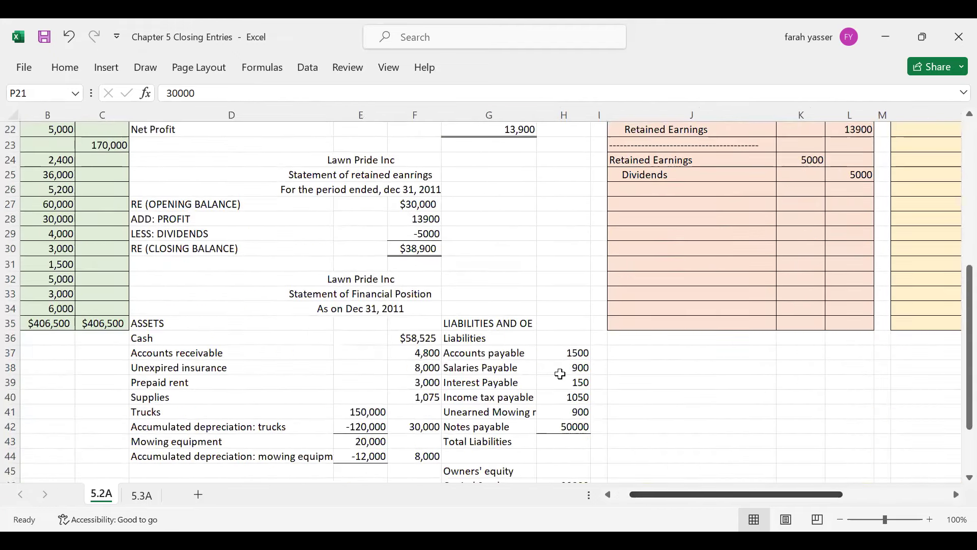
click(419, 252)
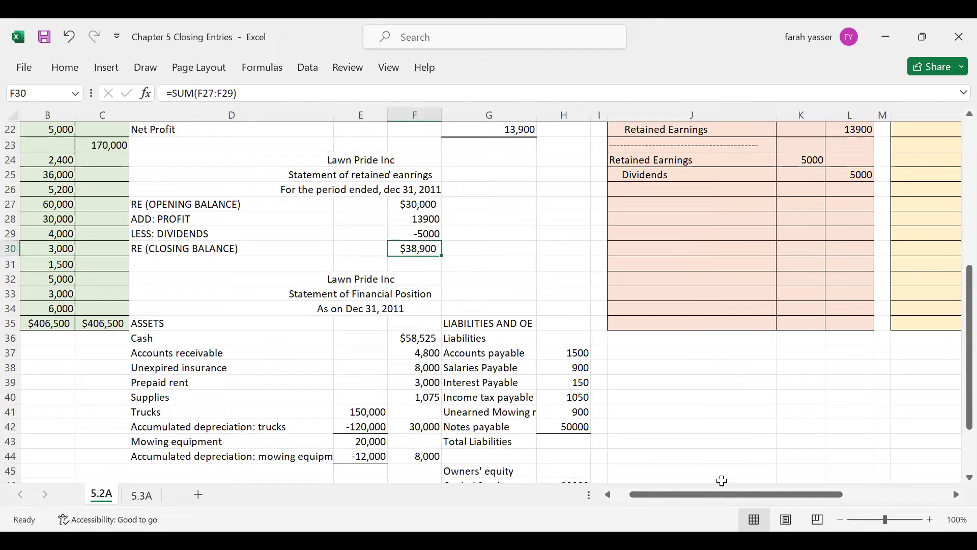
drag(733, 491, 801, 447)
scroll(800, 447, up, 4)
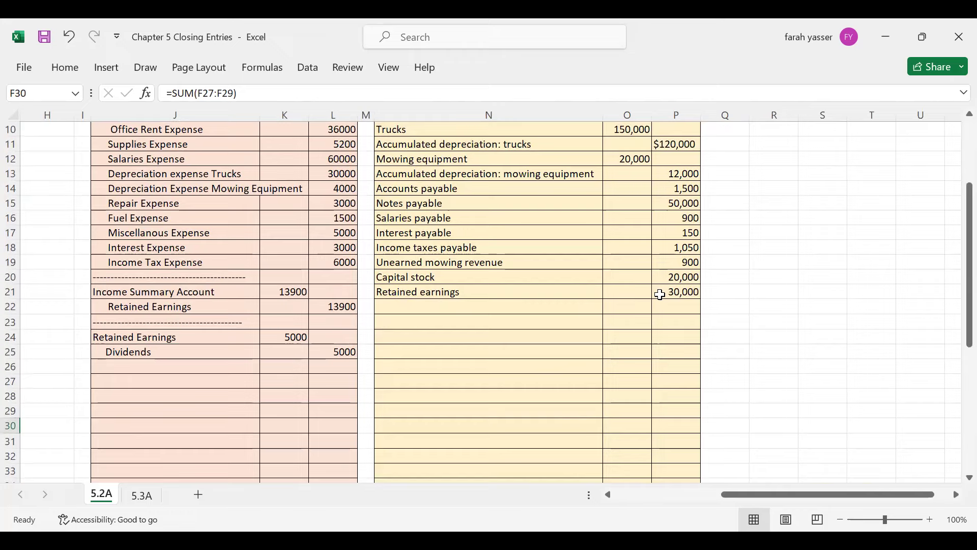
click(675, 294)
scroll(674, 294, down, 4)
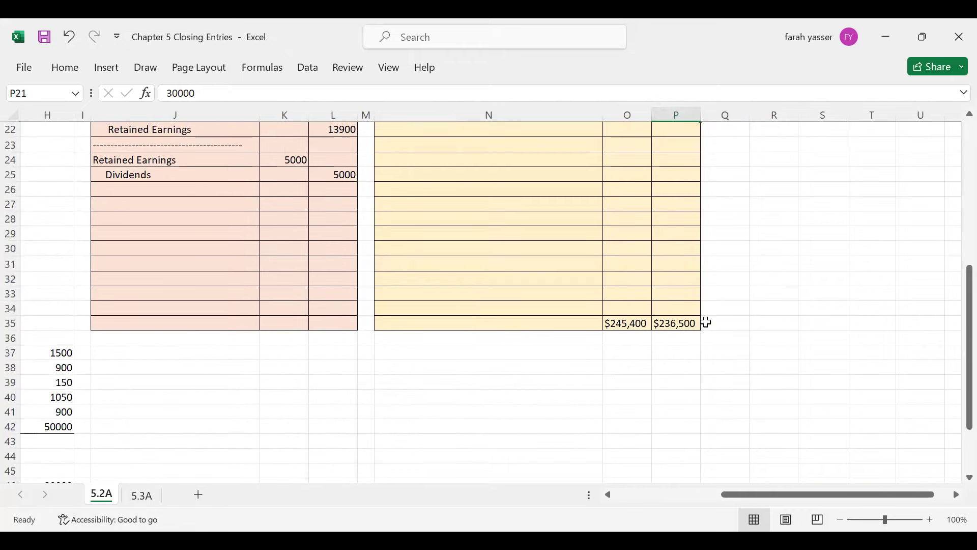
scroll(709, 340, up, 2)
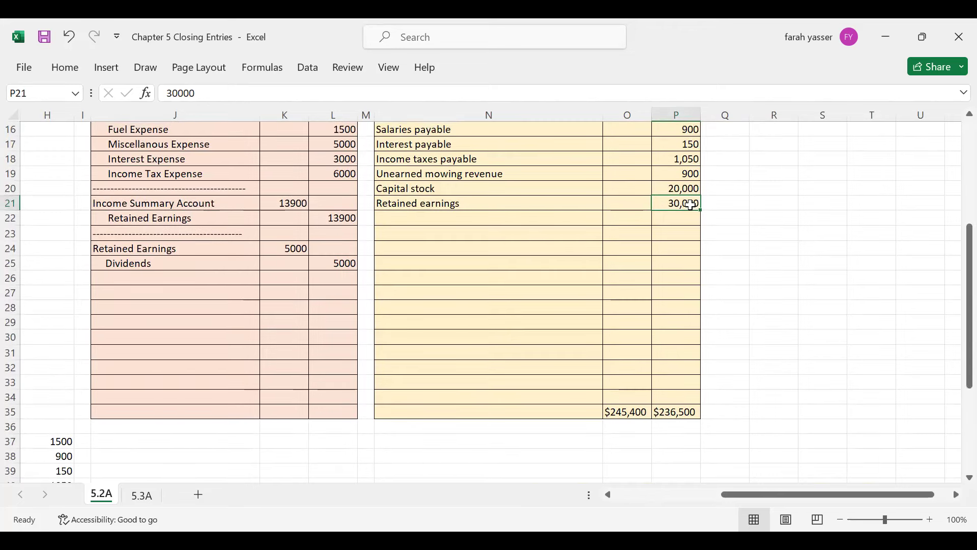
text(38900)
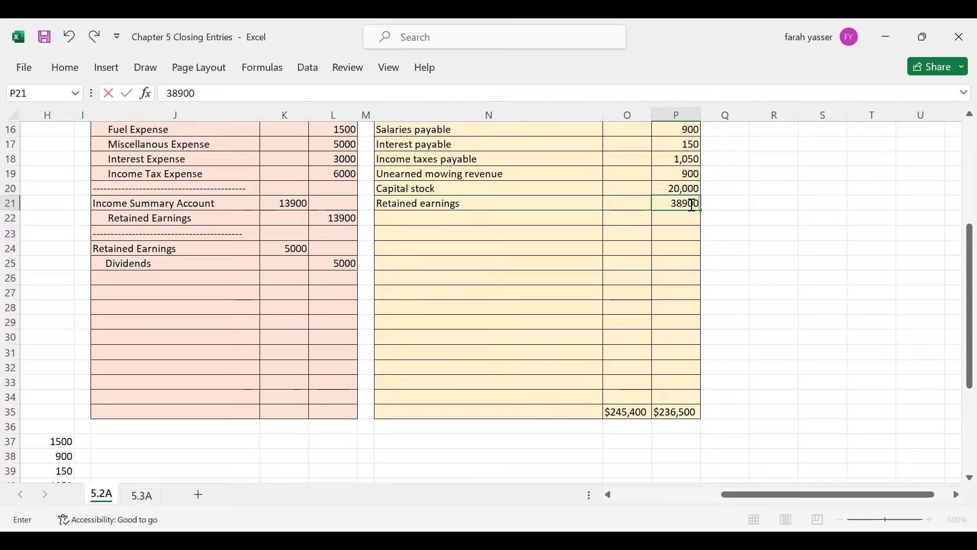
key(Return)
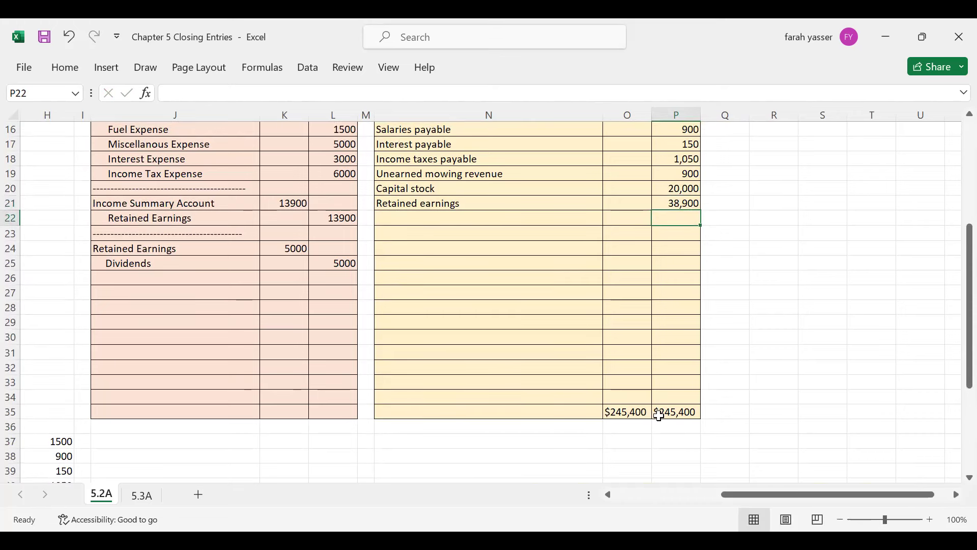
Hide columns D through H, which hold the income statement and the other financial statements.
scroll(702, 410, up, 5)
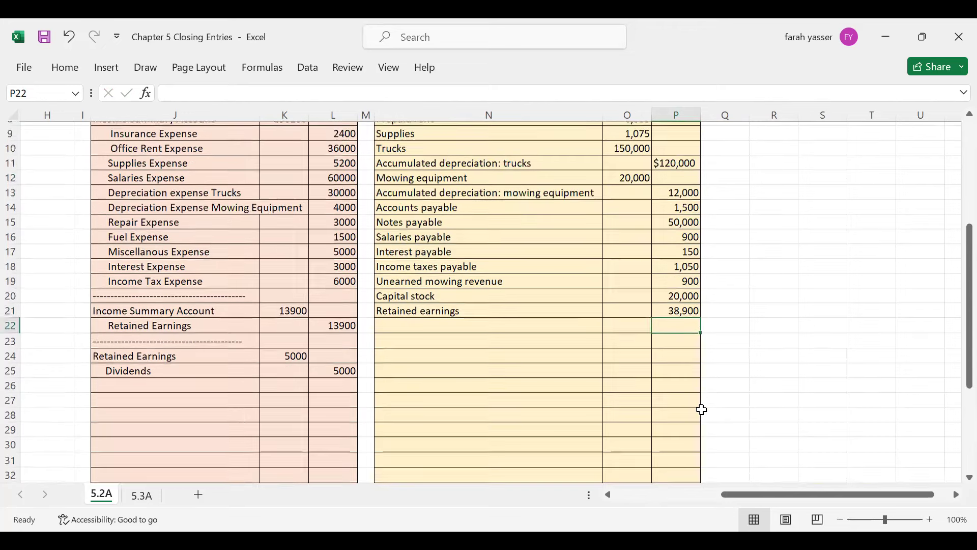
scroll(702, 410, down, 1)
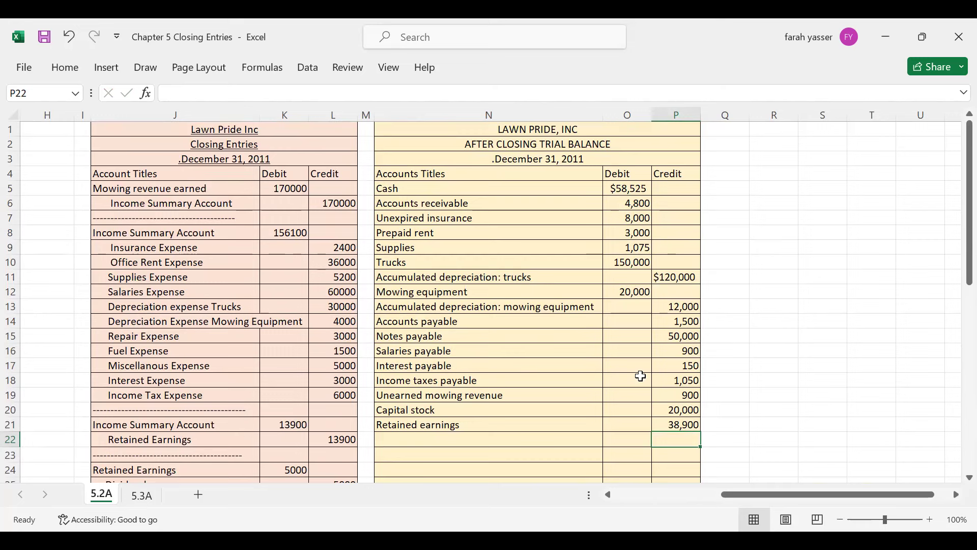
drag(756, 495, 633, 496)
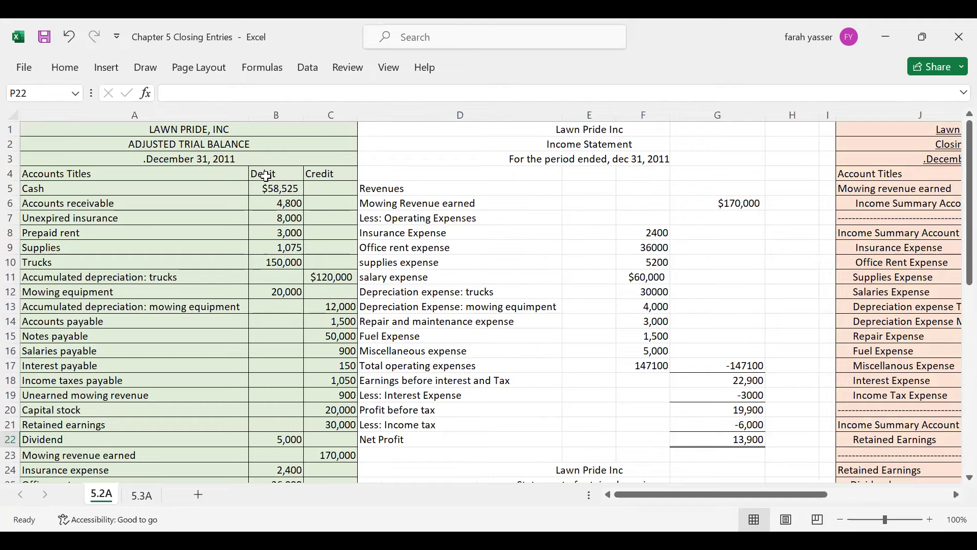
scroll(266, 176, right, 5)
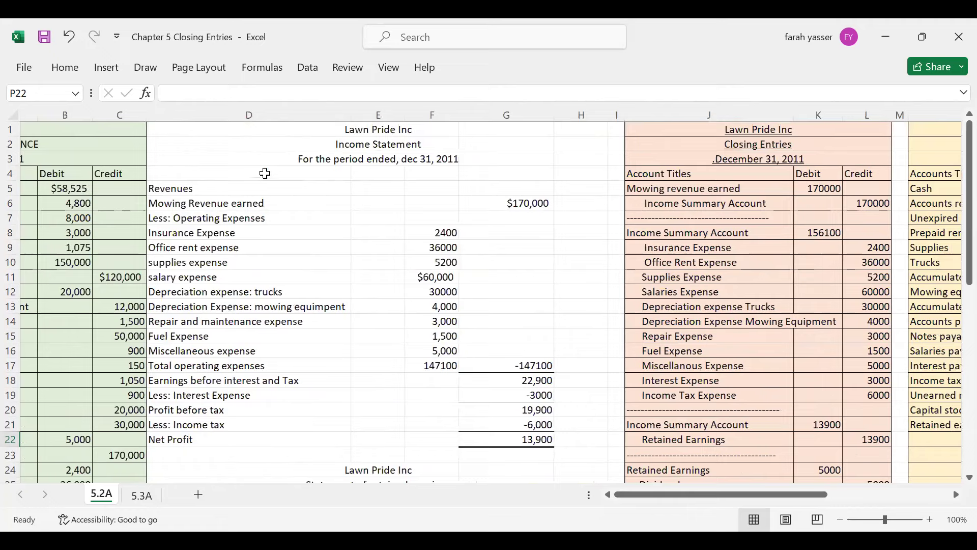
scroll(265, 176, right, 1)
drag(565, 115, 194, 94)
right_click(335, 212)
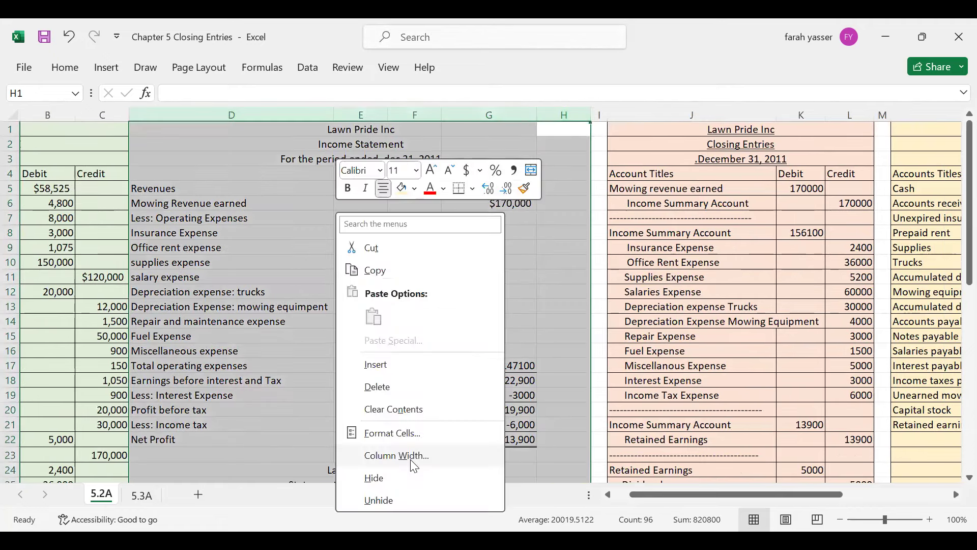
click(414, 478)
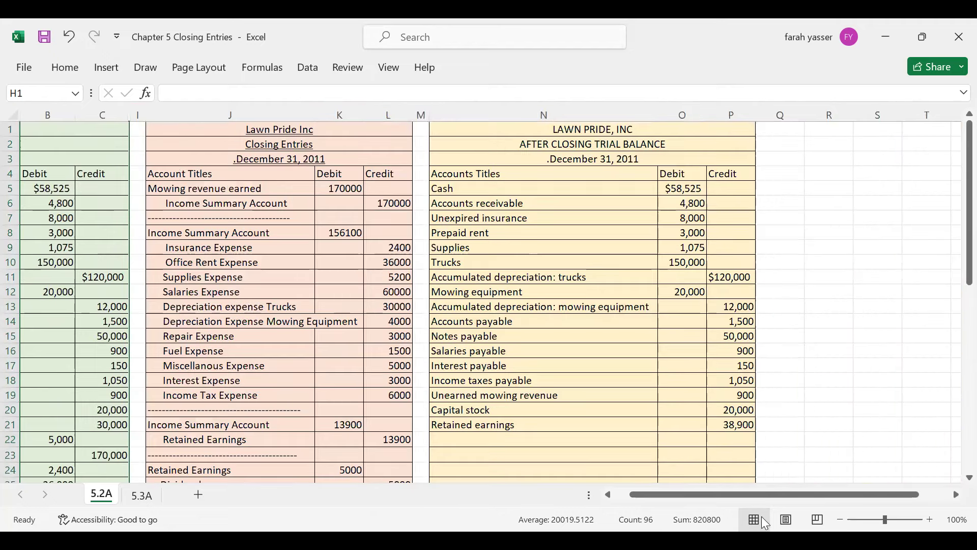
Review the adjusted trial balance, closing entries and after closing trial balance side by side, including the Retained earnings credit.
drag(758, 498, 655, 496)
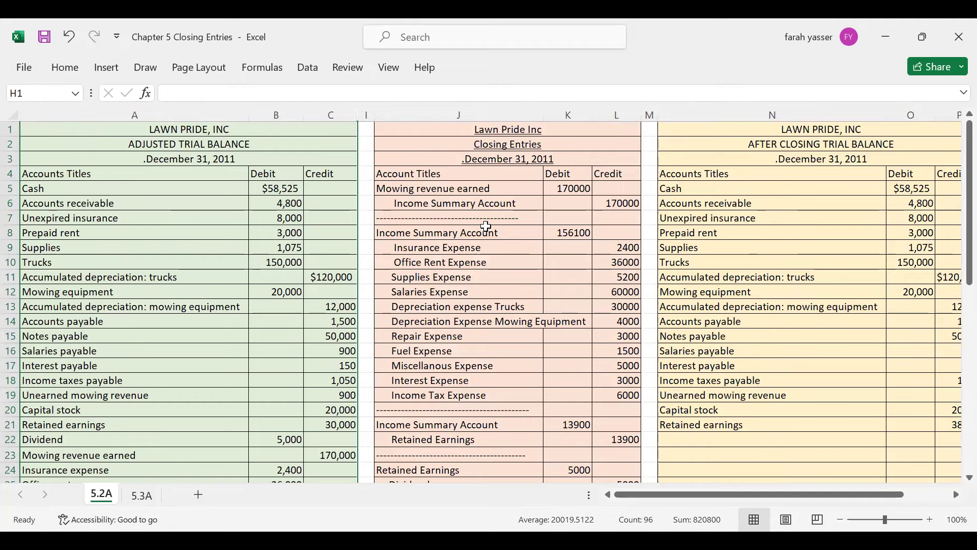
scroll(486, 226, down, 2)
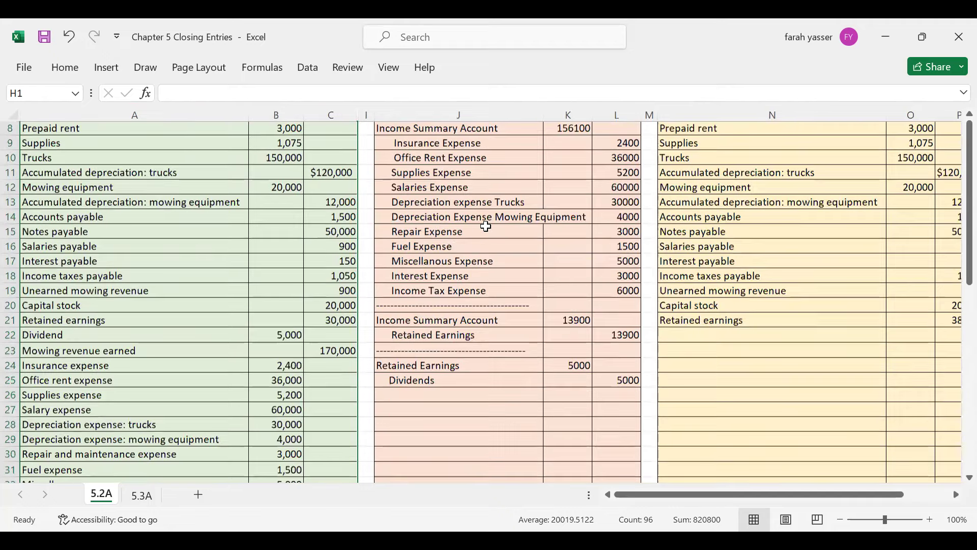
scroll(486, 226, up, 2)
scroll(486, 226, right, 2)
scroll(486, 226, right, 2)
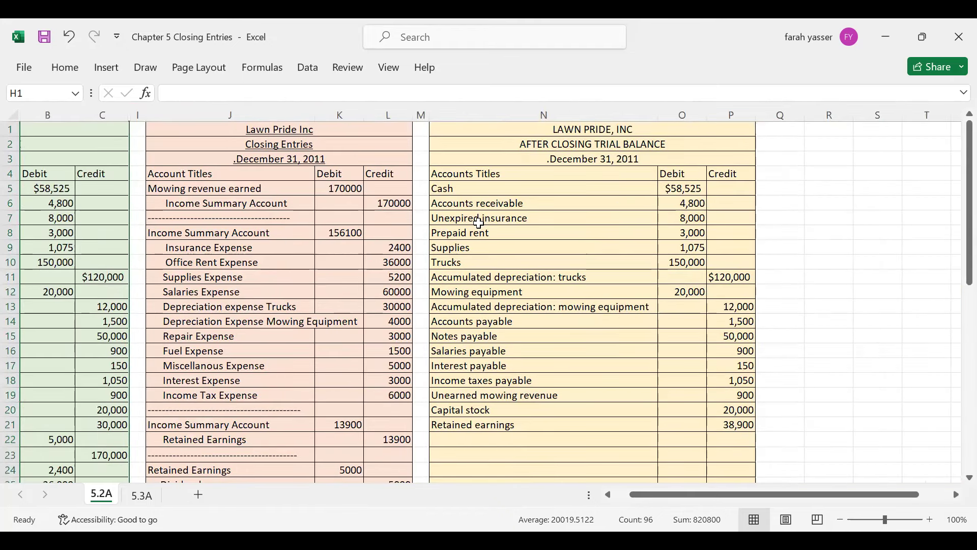
click(738, 429)
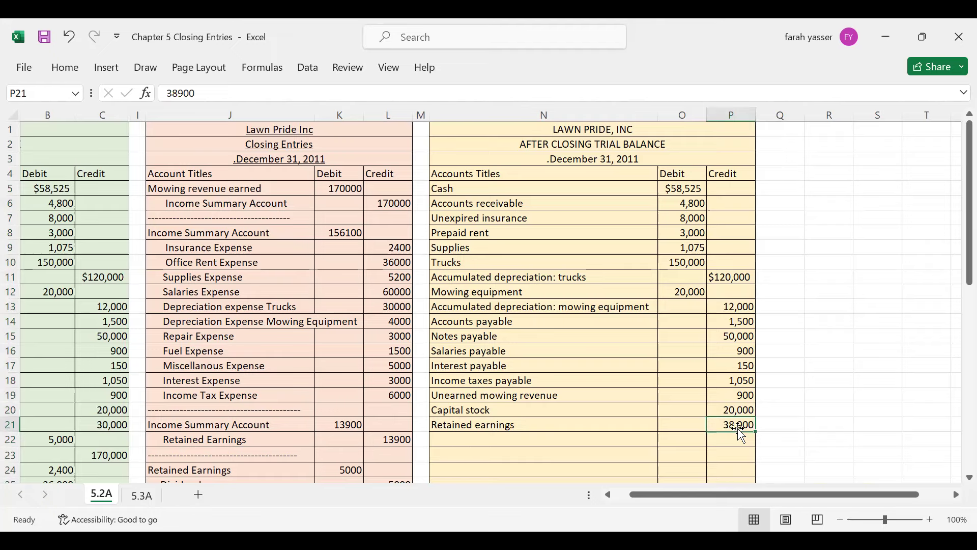
scroll(739, 432, down, 5)
scroll(739, 431, up, 6)
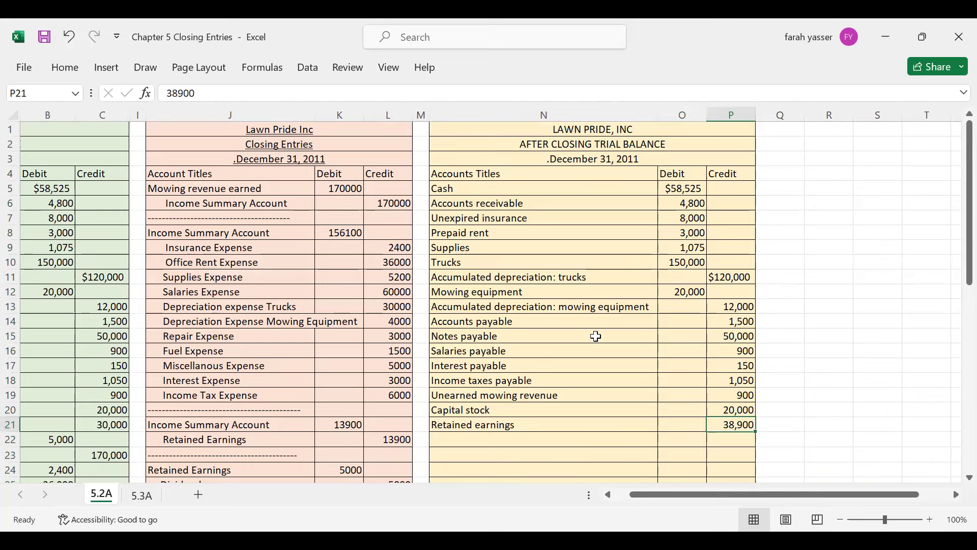
click(510, 164)
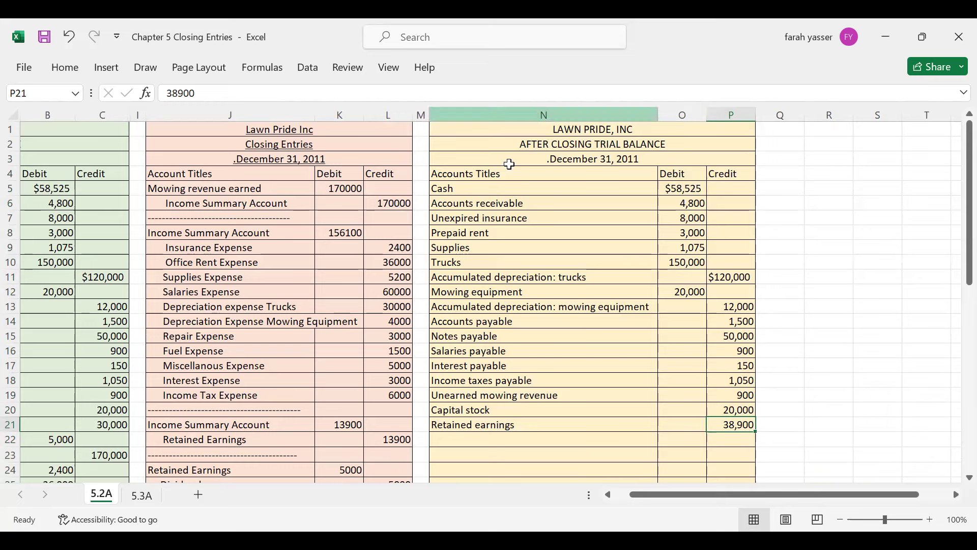